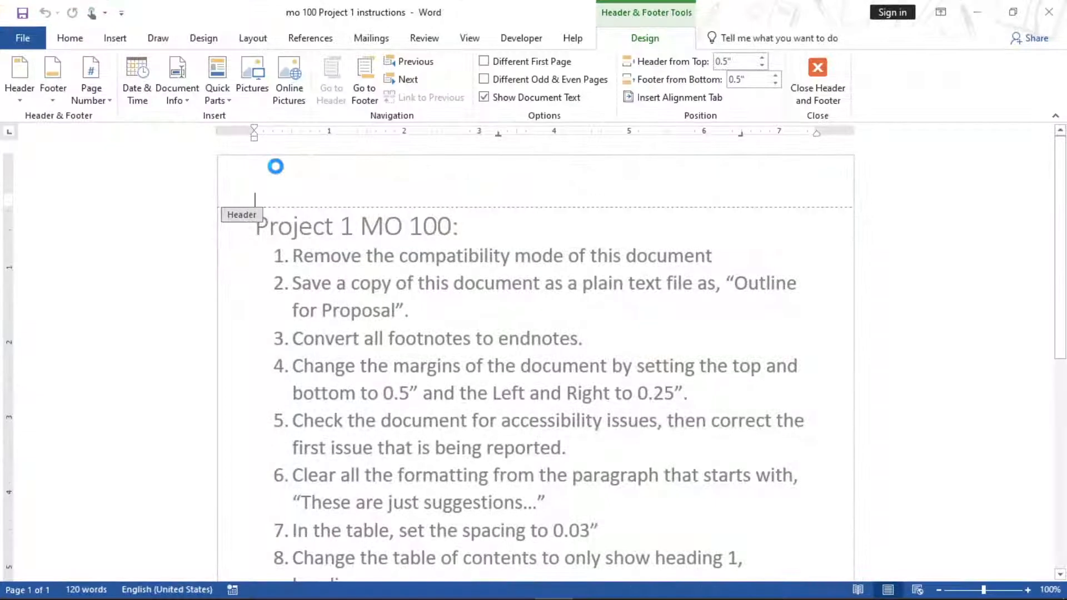
# Bring up the mo 100 Project 1 instructions document and close its header and footer editing
pyautogui.hotkey('alt', 'Tab')
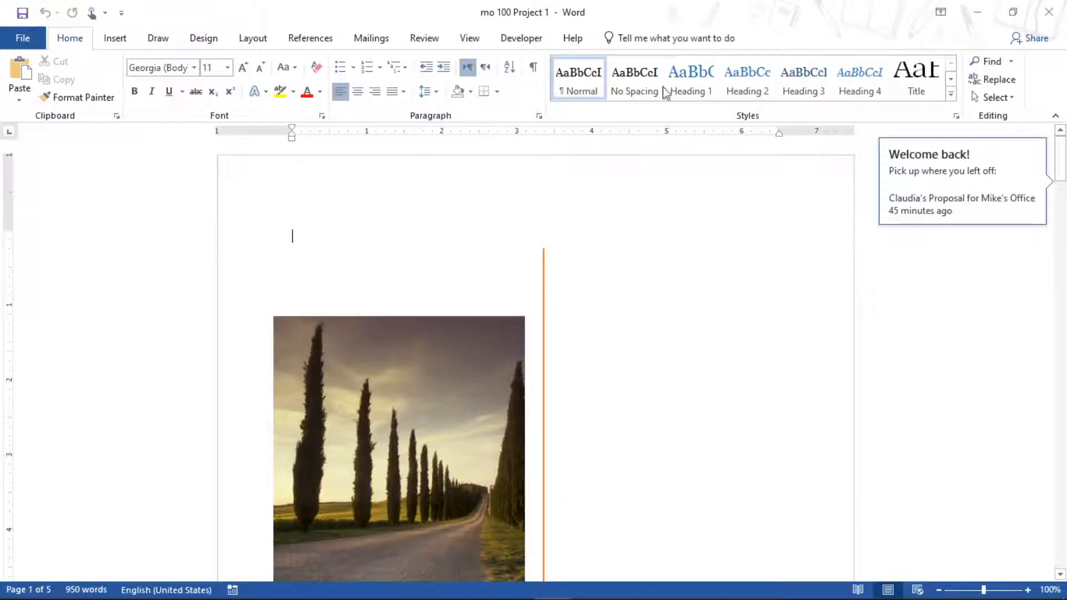
pyautogui.click(982, 11)
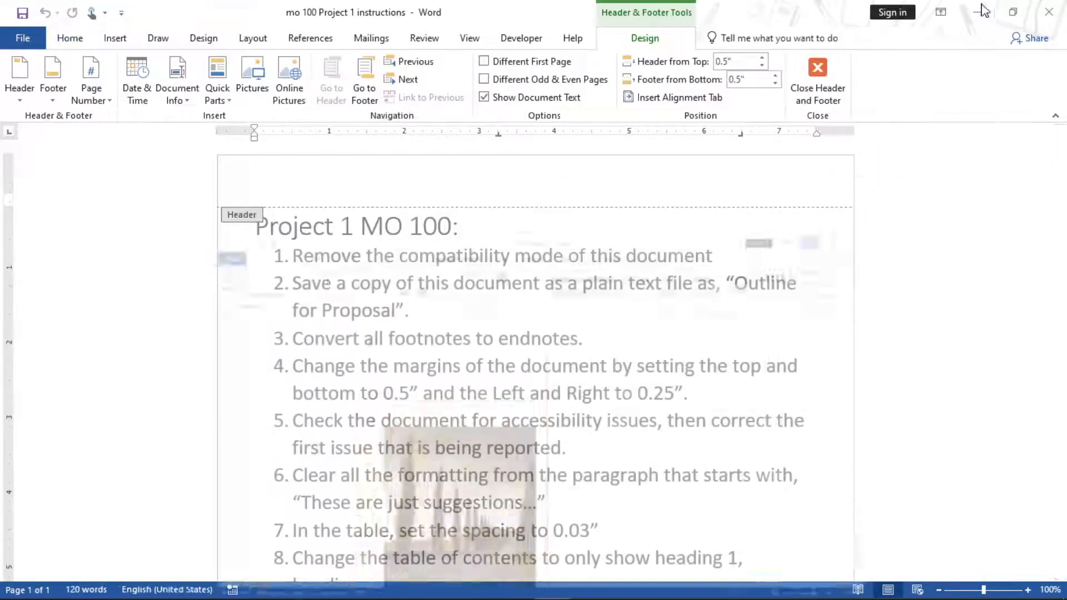
pyautogui.click(705, 584)
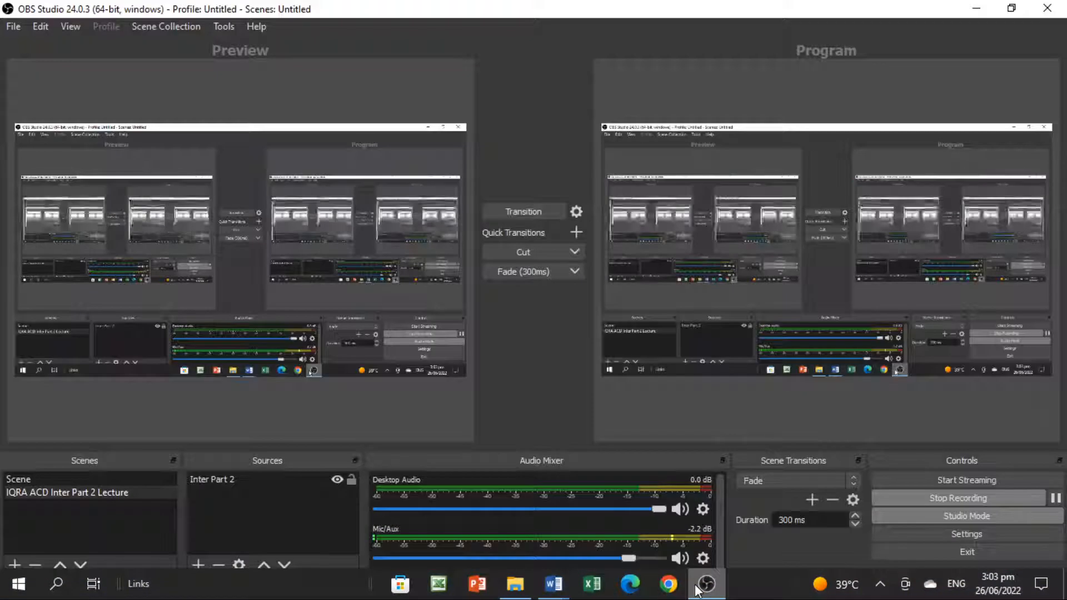
pyautogui.click(703, 582)
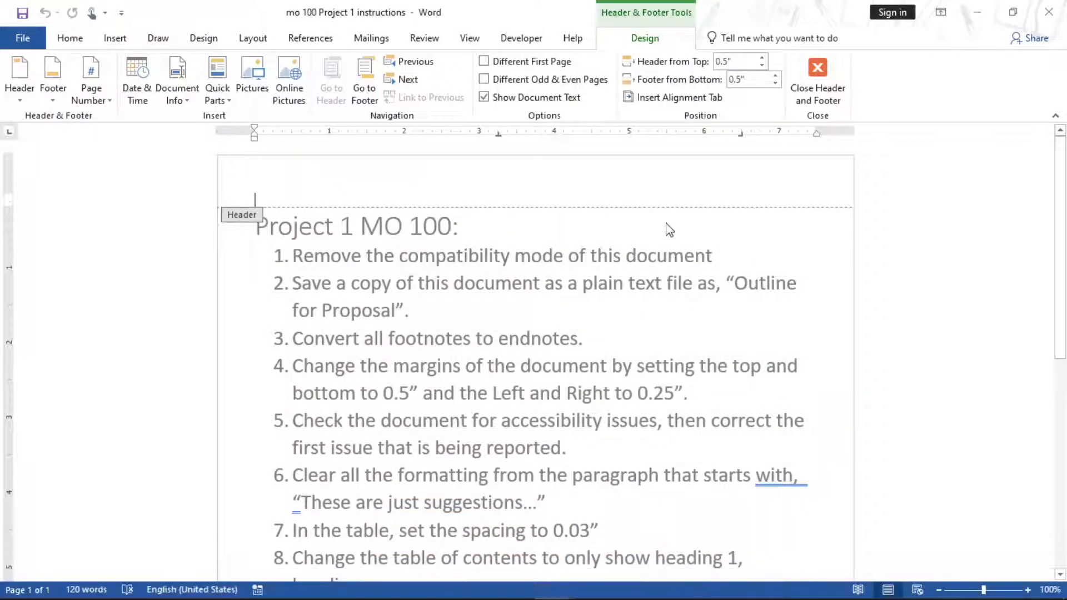
pyautogui.click(817, 83)
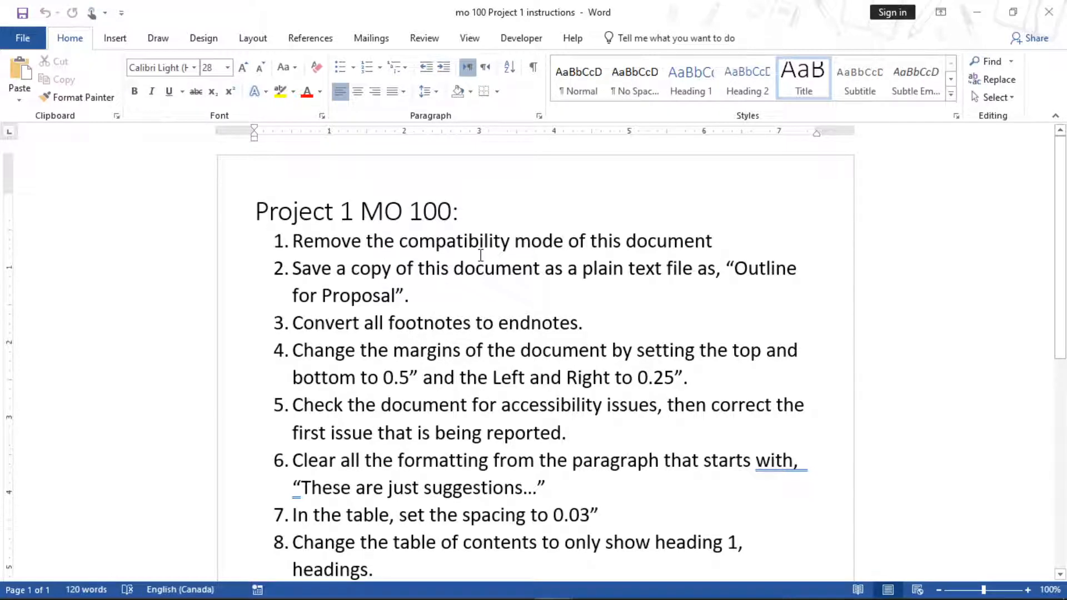
# Switch to the mo 100 Project 1 document and view its file information to check for compatibility mode
pyautogui.click(976, 13)
pyautogui.moveTo(590, 593)
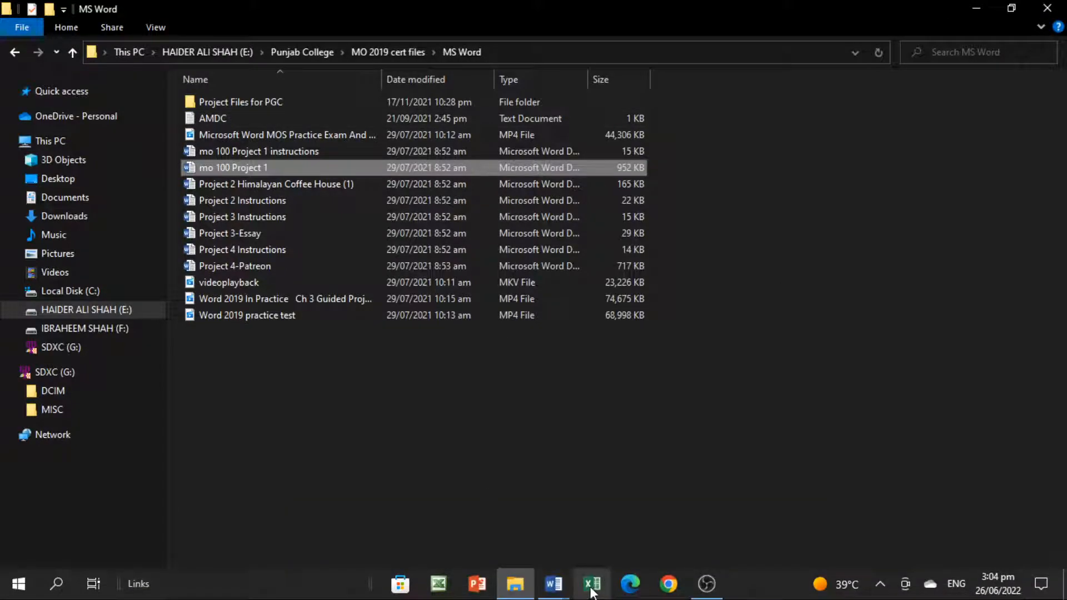
pyautogui.click(644, 503)
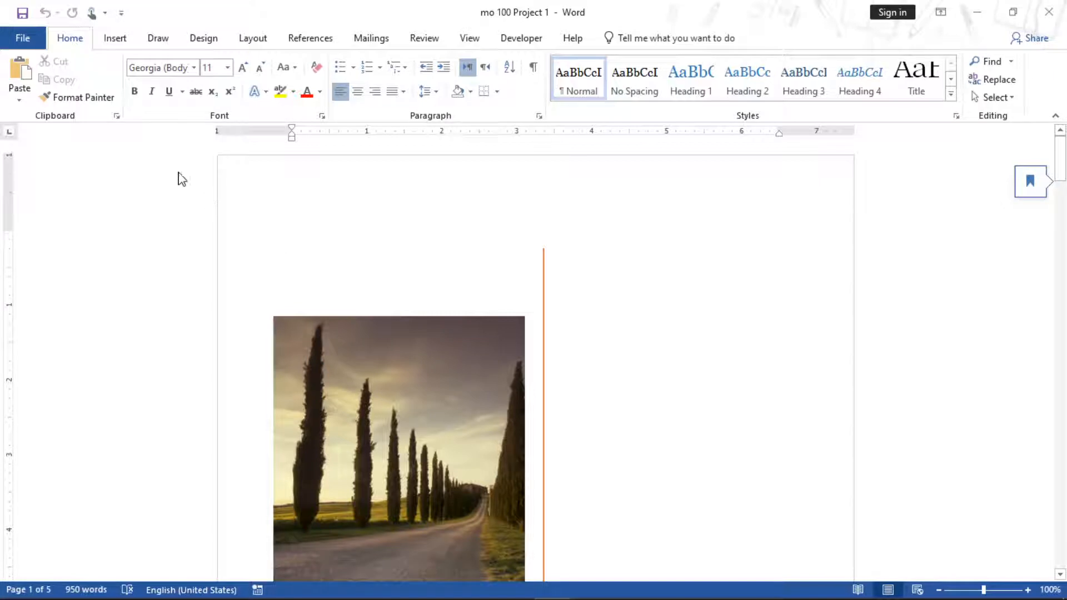
pyautogui.click(12, 37)
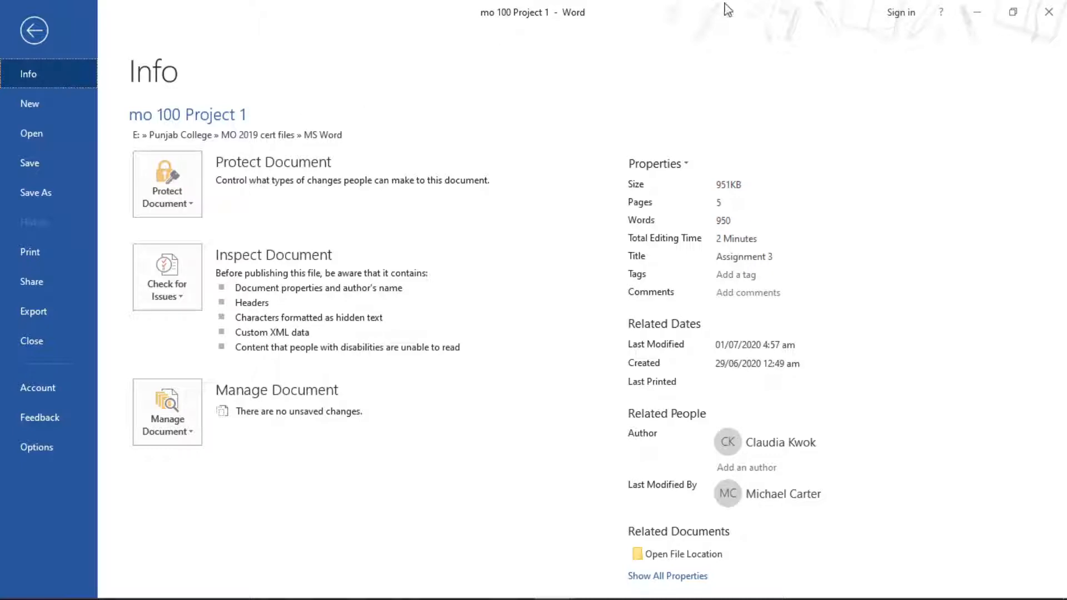
# Return to the instructions document and select the file name "Outline for Proposal" in item 2
pyautogui.click(981, 16)
pyautogui.moveTo(554, 588)
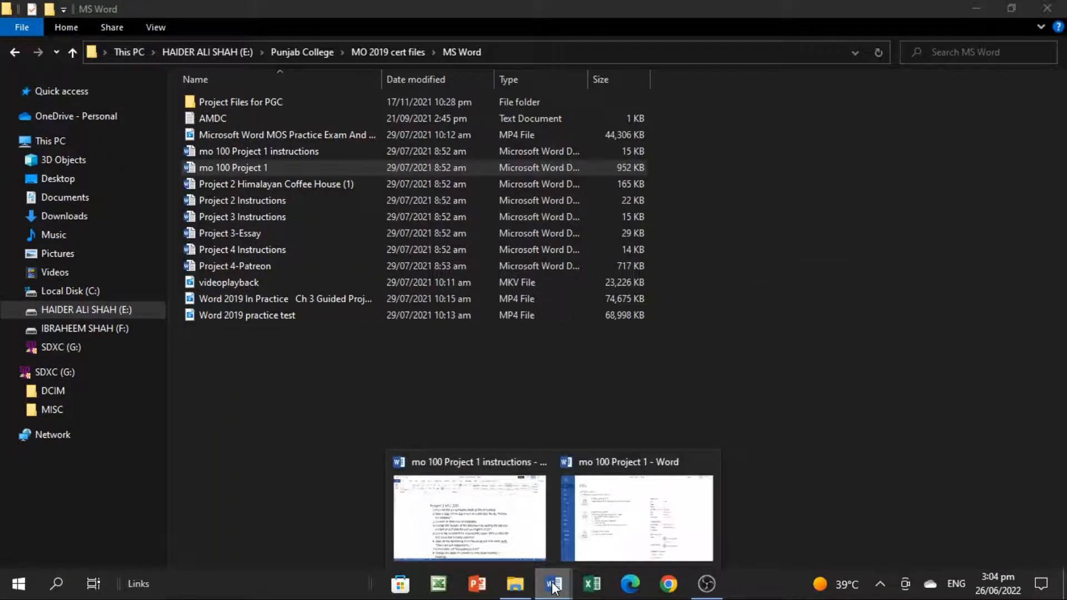
pyautogui.click(461, 517)
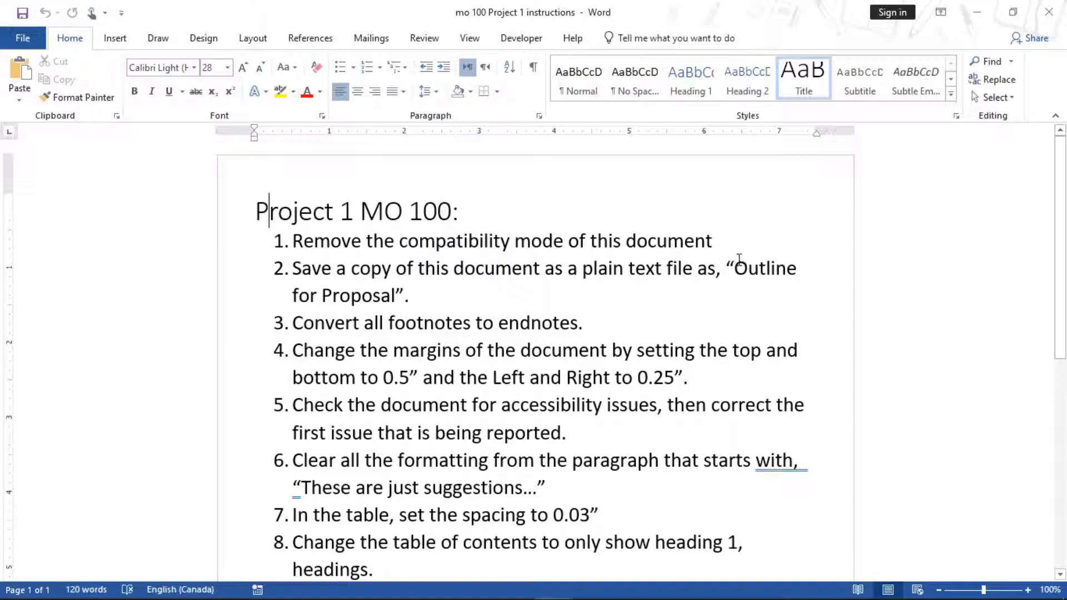
pyautogui.moveTo(743, 272); pyautogui.dragTo(399, 294)
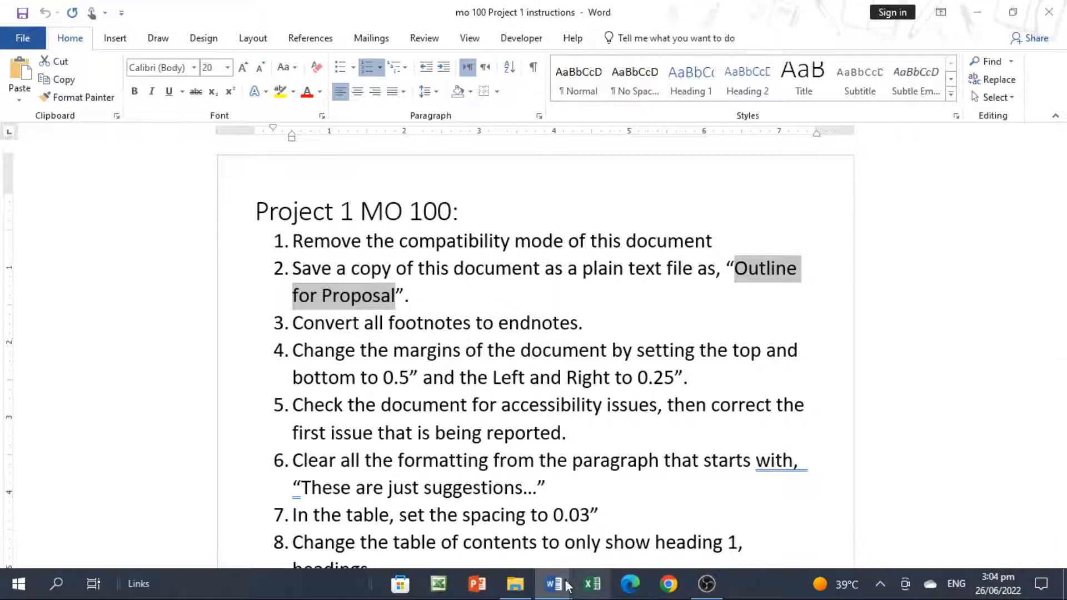
# Save a copy of mo 100 Project 1 in the MS Word folder as Plain Text named "Outline for Proposal", using Windows (Default) encoding
pyautogui.click(556, 584)
pyautogui.click(595, 511)
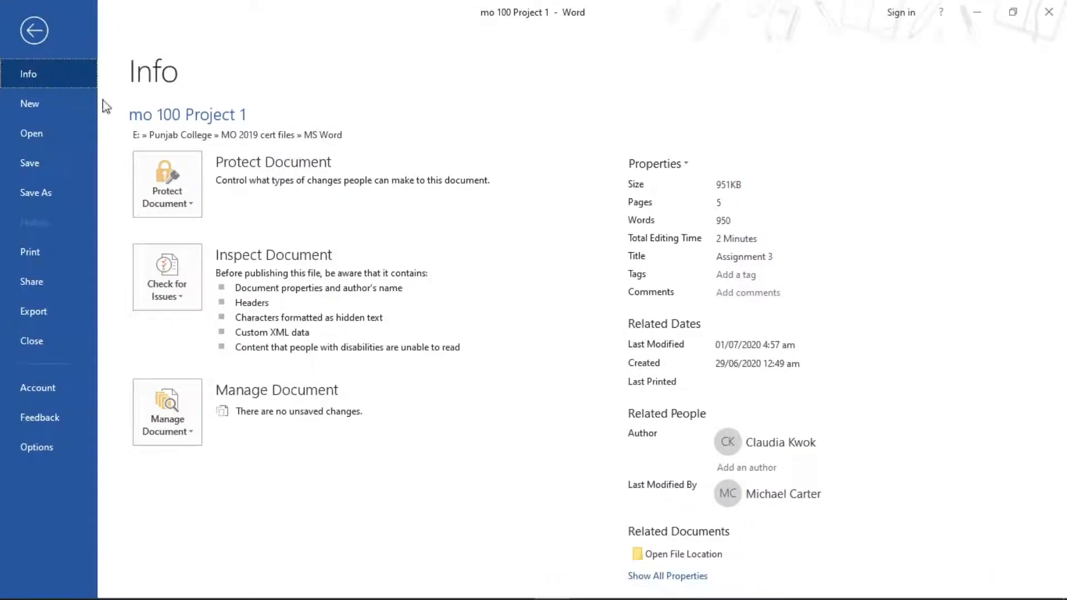
pyautogui.click(35, 23)
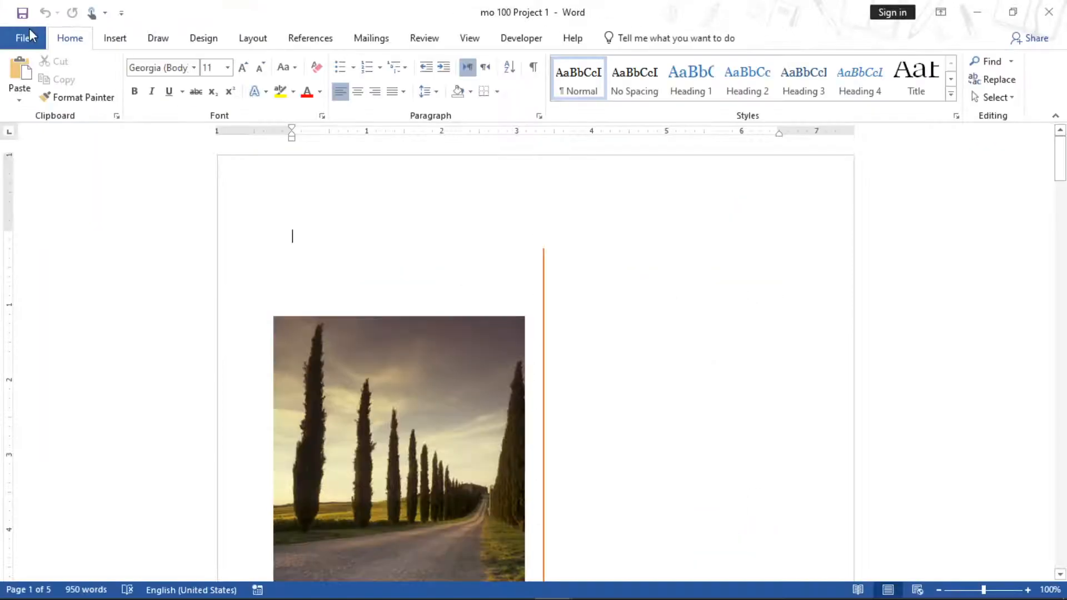
pyautogui.click(29, 34)
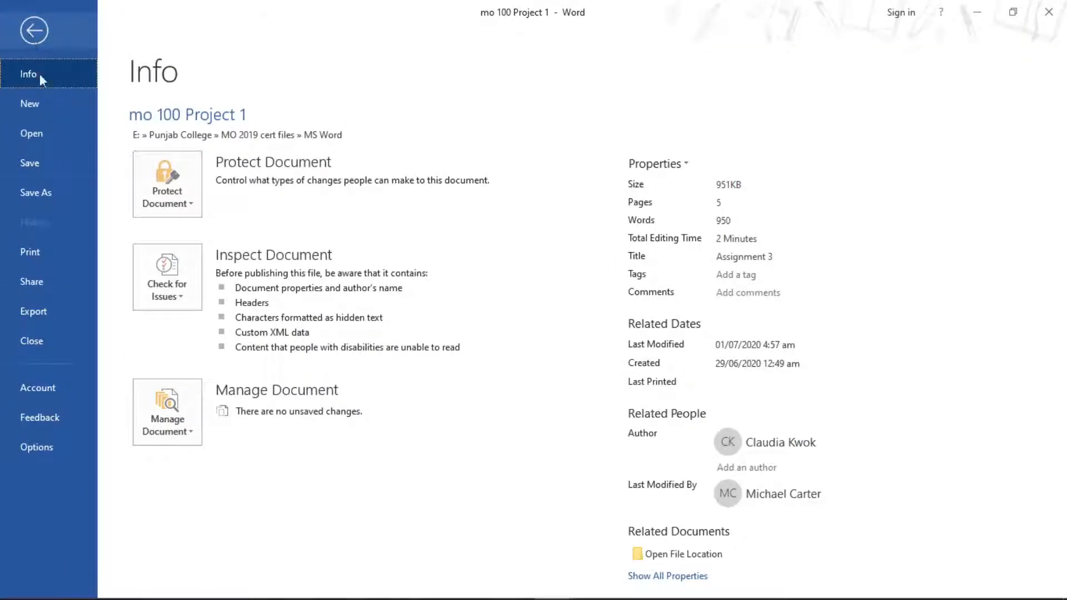
pyautogui.click(51, 189)
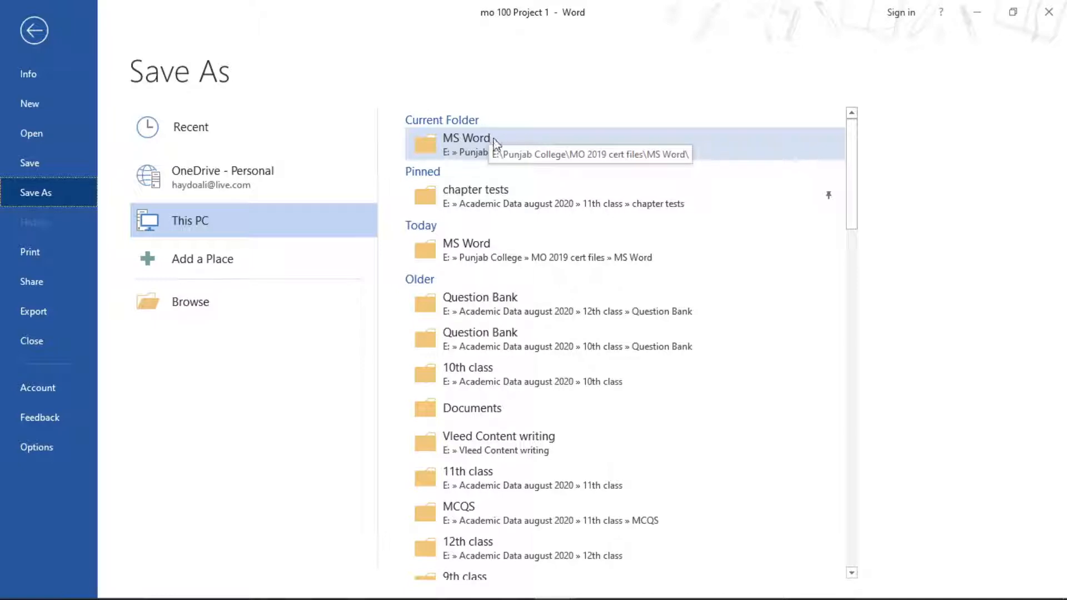
pyautogui.click(497, 147)
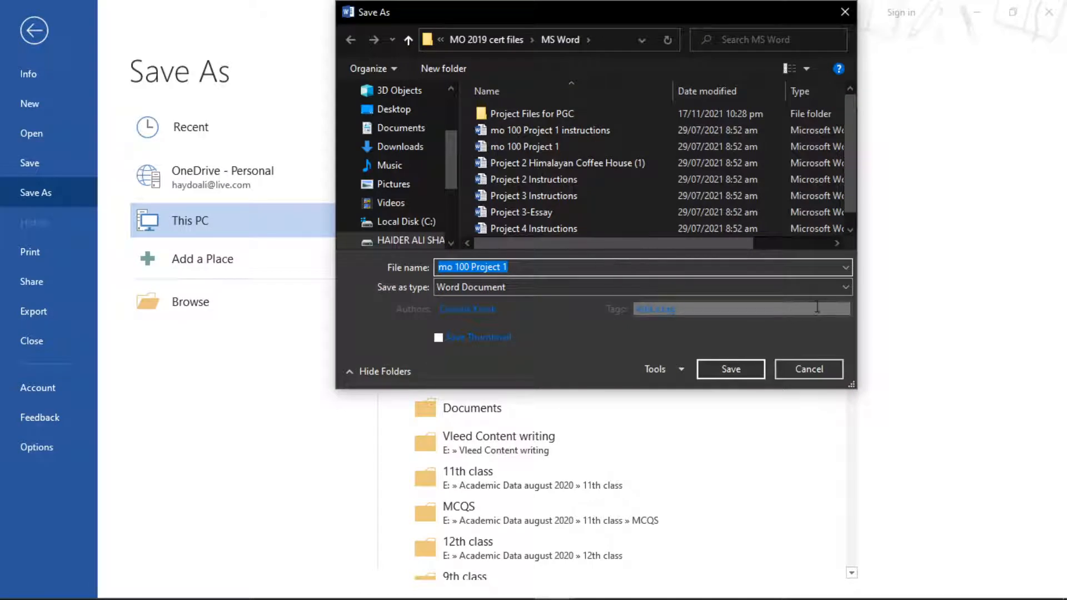
pyautogui.click(841, 289)
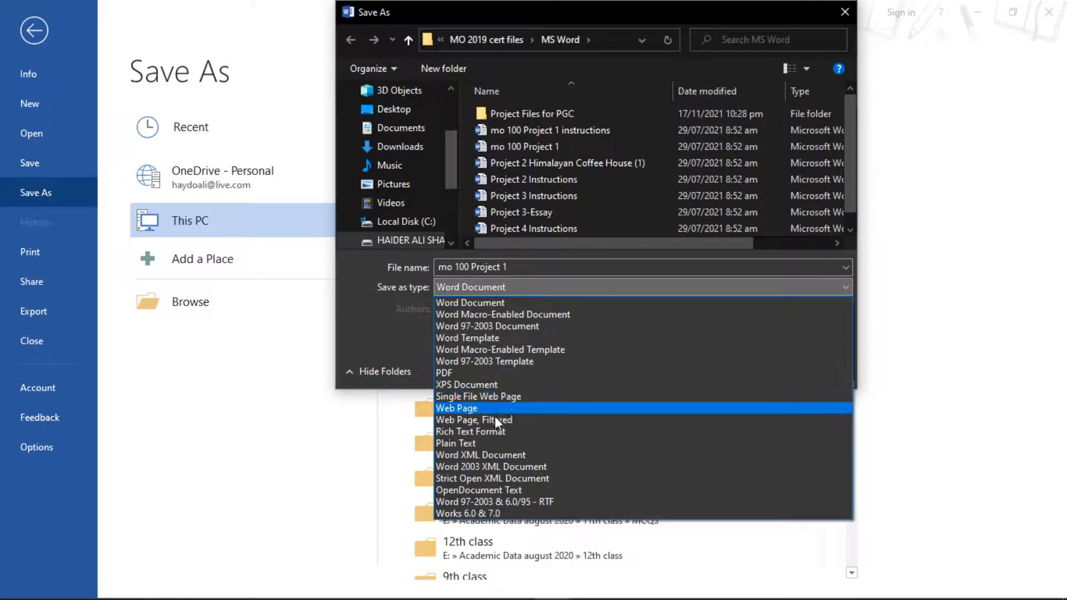
pyautogui.click(480, 443)
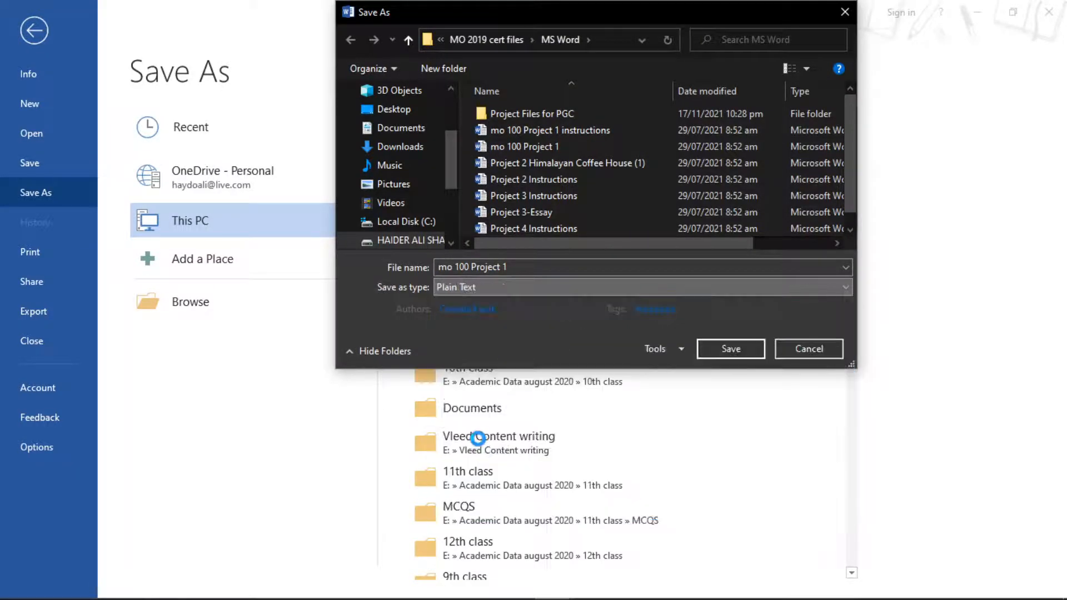
pyautogui.click(572, 271)
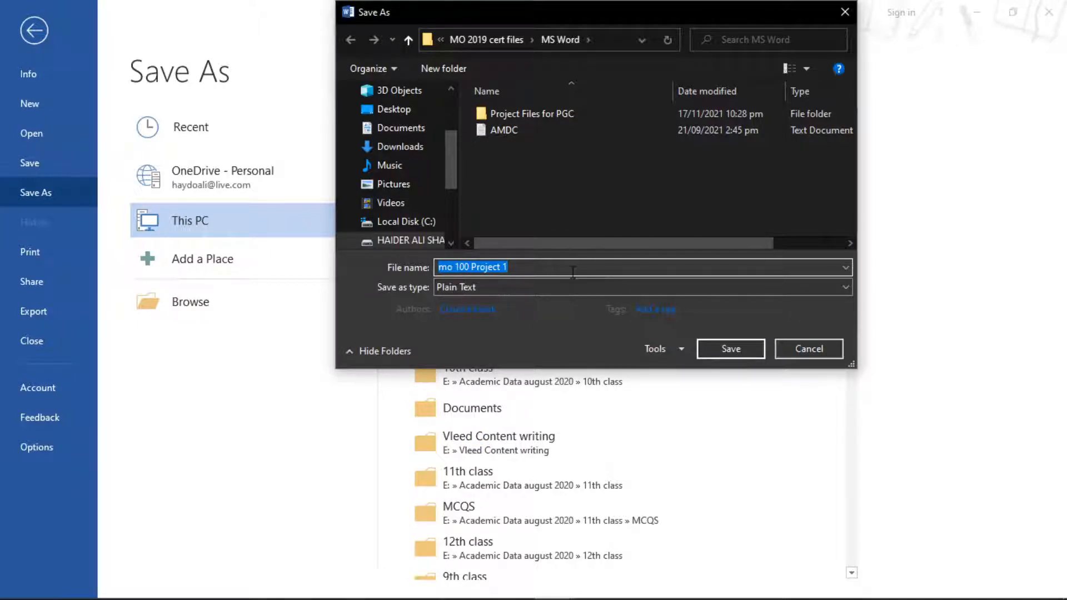
pyautogui.write('Outline for Proposal')
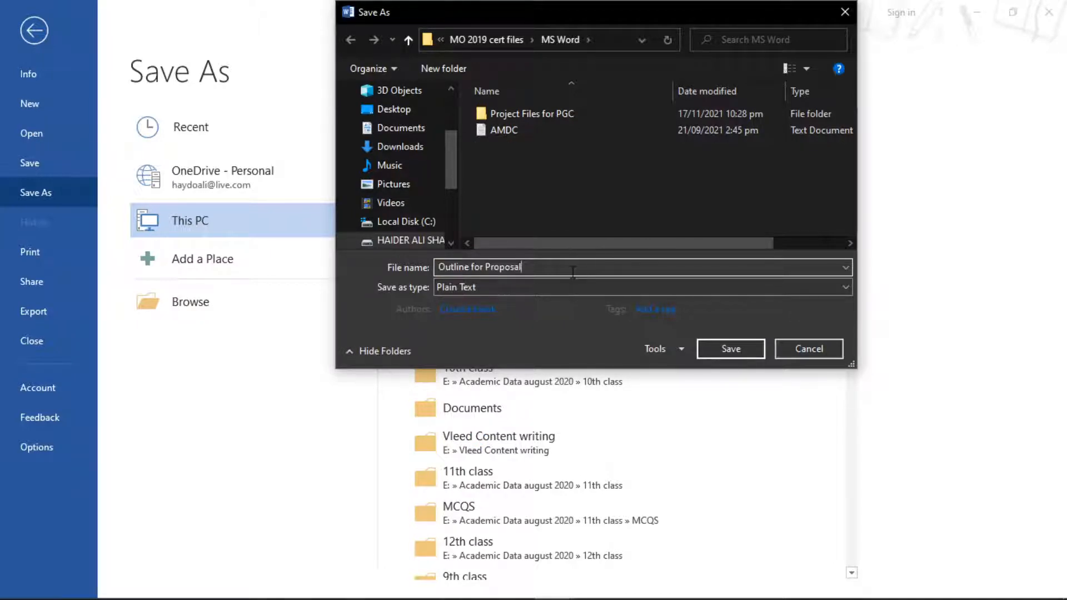
pyautogui.click(714, 351)
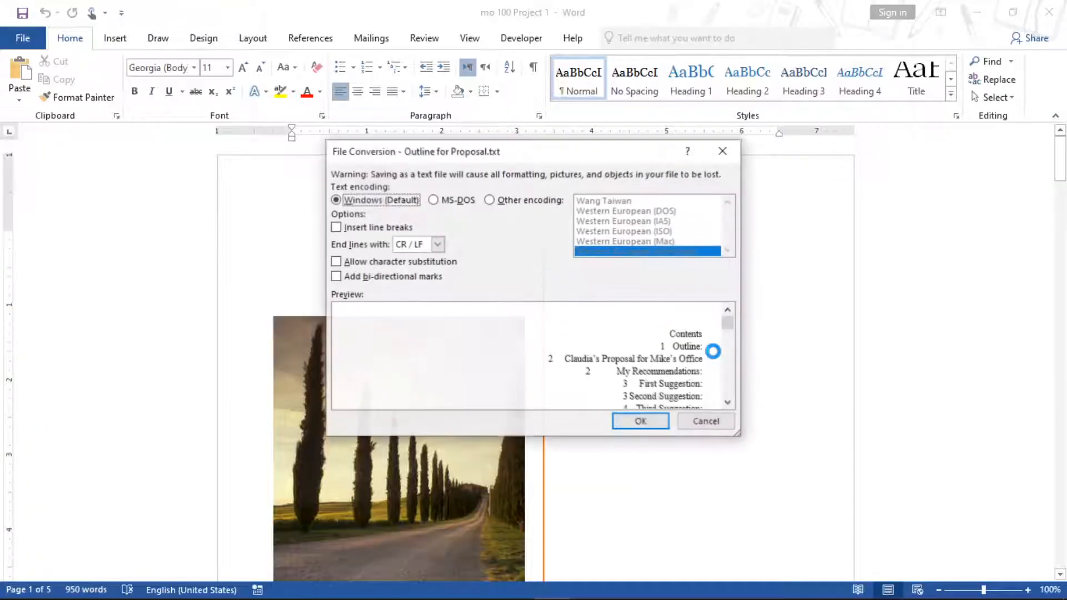
pyautogui.click(642, 421)
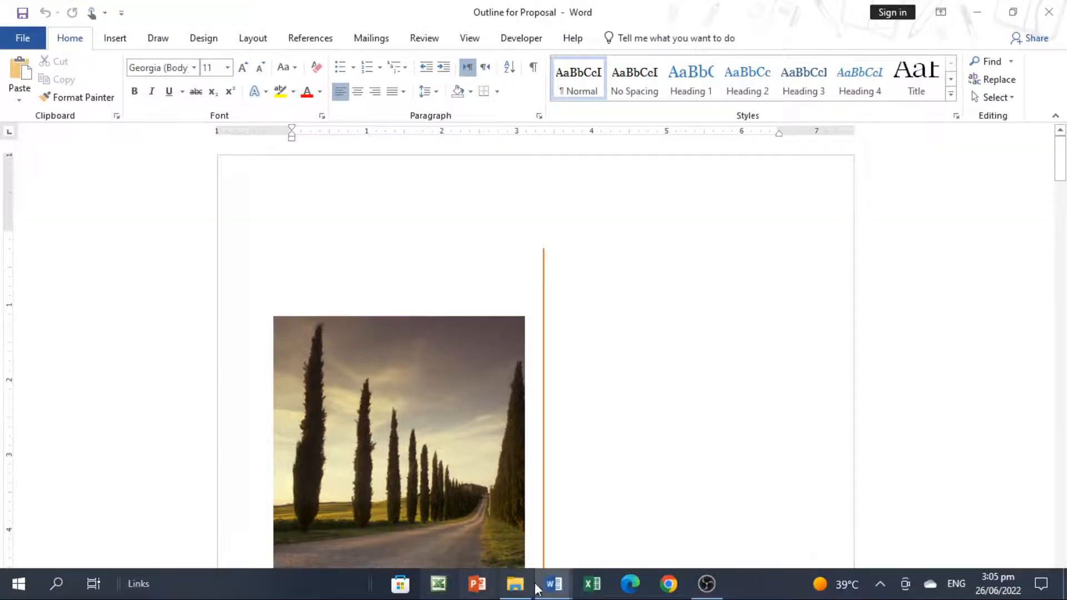
# Go back to the instructions document and read item 3 about footnotes and endnotes
pyautogui.moveTo(553, 591)
pyautogui.click(454, 531)
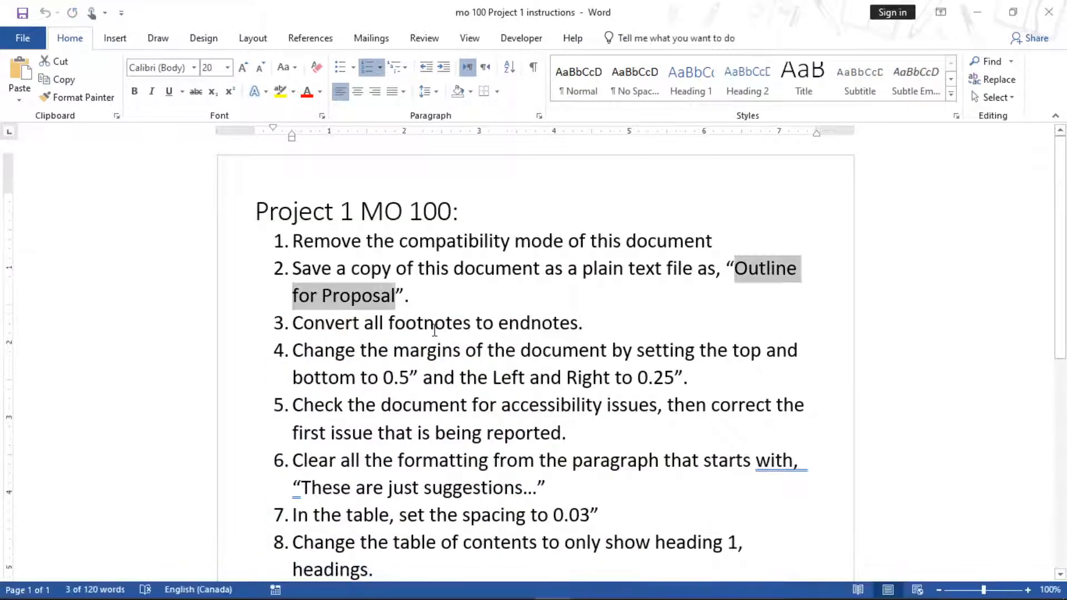
pyautogui.click(466, 324)
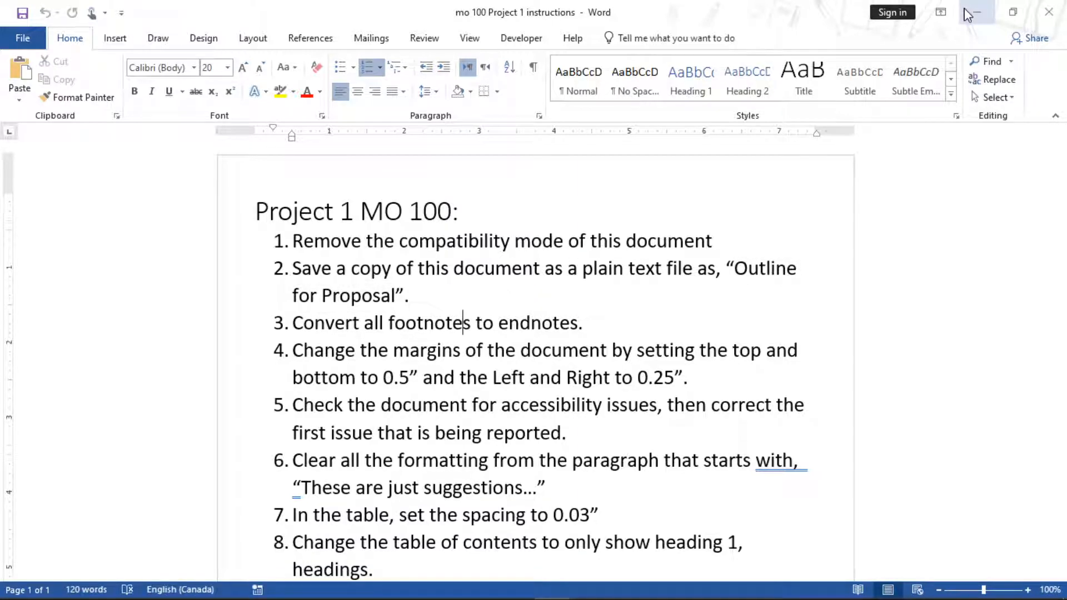
# Convert all footnotes in the Outline for Proposal document to endnotes and check them at the document's end
pyautogui.click(558, 591)
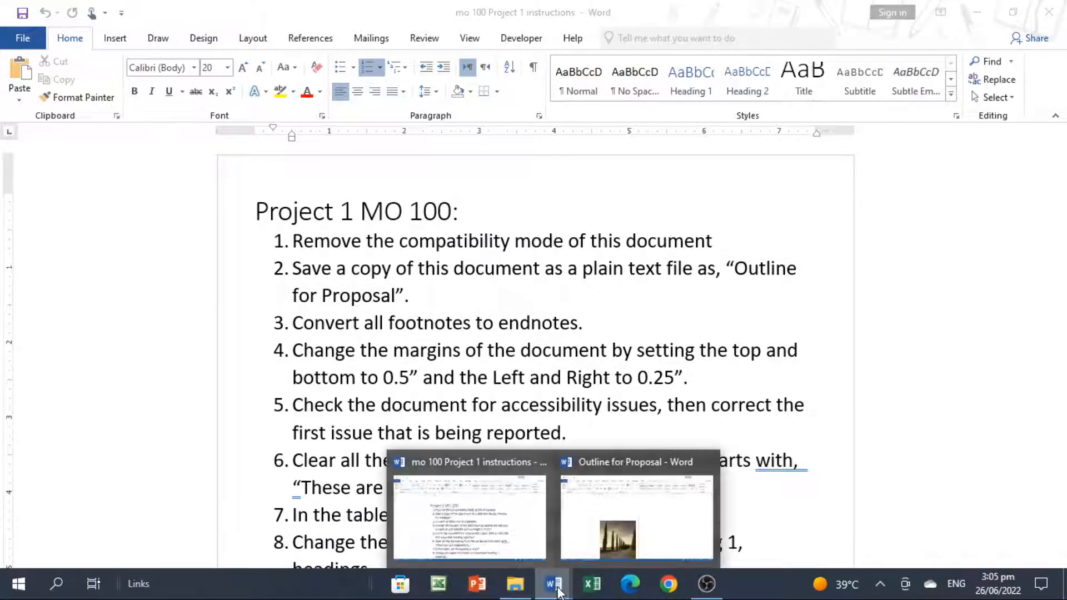
pyautogui.click(622, 517)
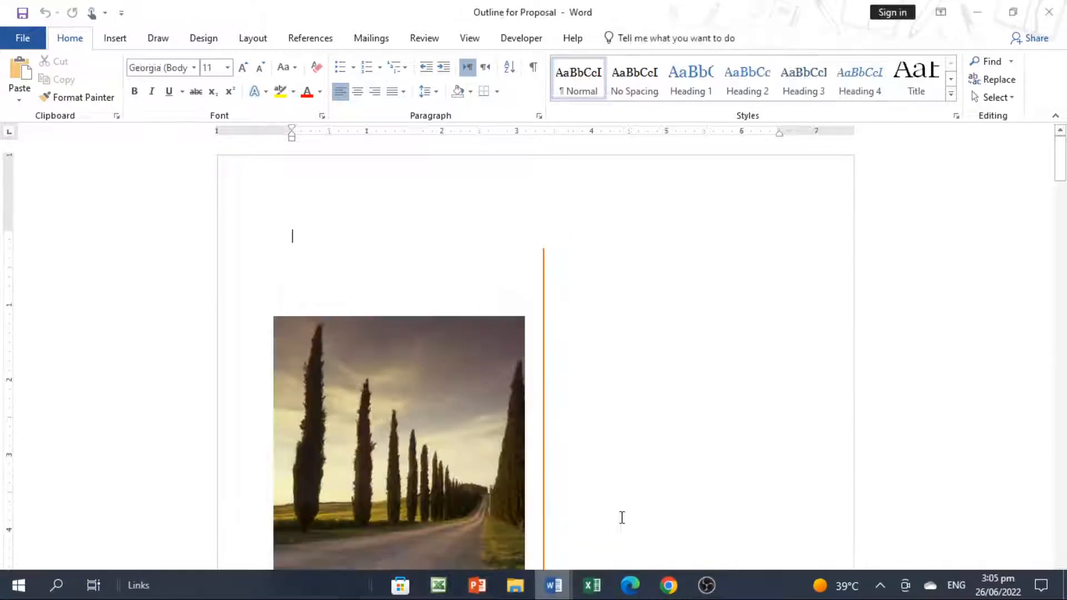
pyautogui.click(305, 40)
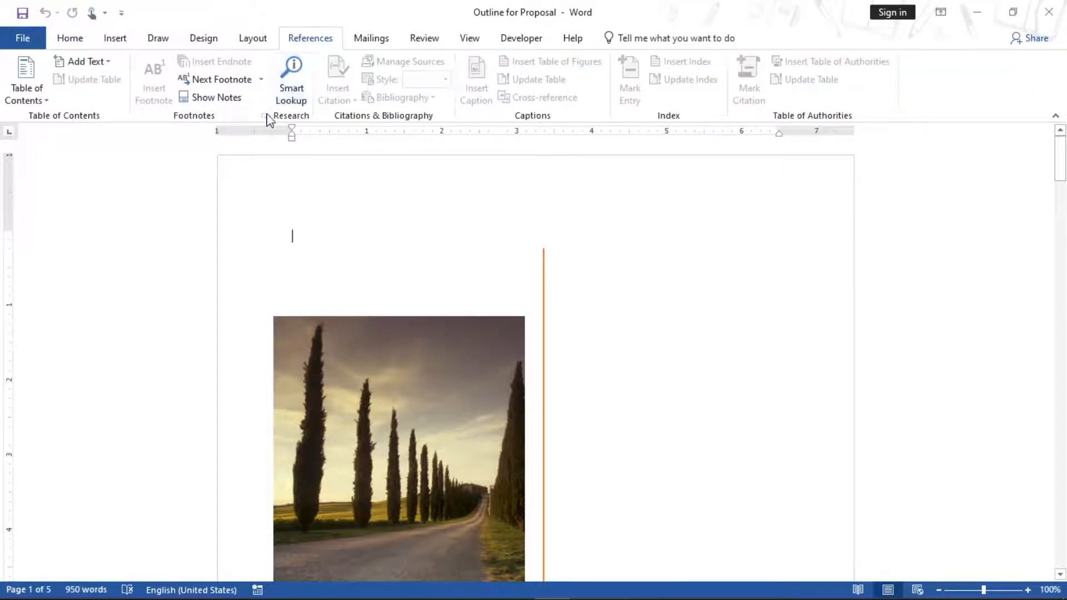
pyautogui.moveTo(1064, 174); pyautogui.dragTo(1062, 276)
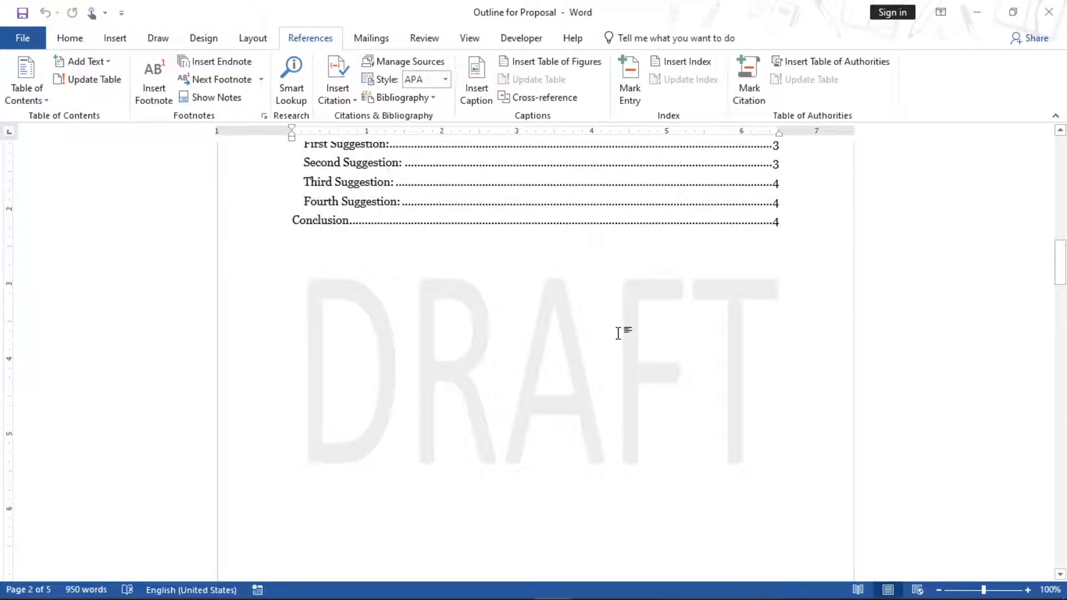
pyautogui.moveTo(1061, 261); pyautogui.dragTo(1063, 397)
pyautogui.click(645, 325)
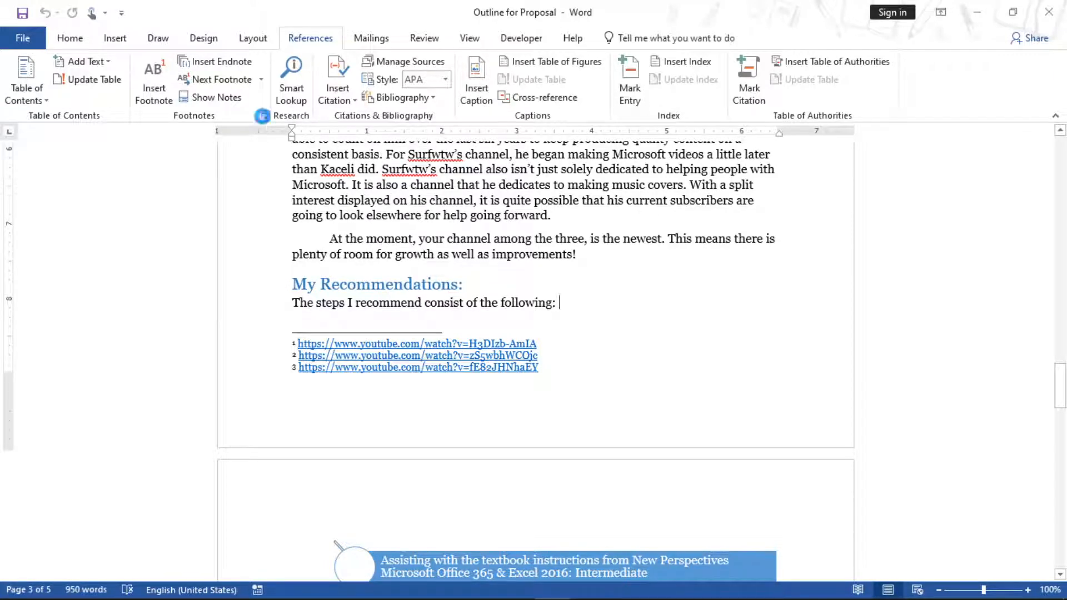
pyautogui.click(263, 116)
pyautogui.click(369, 120)
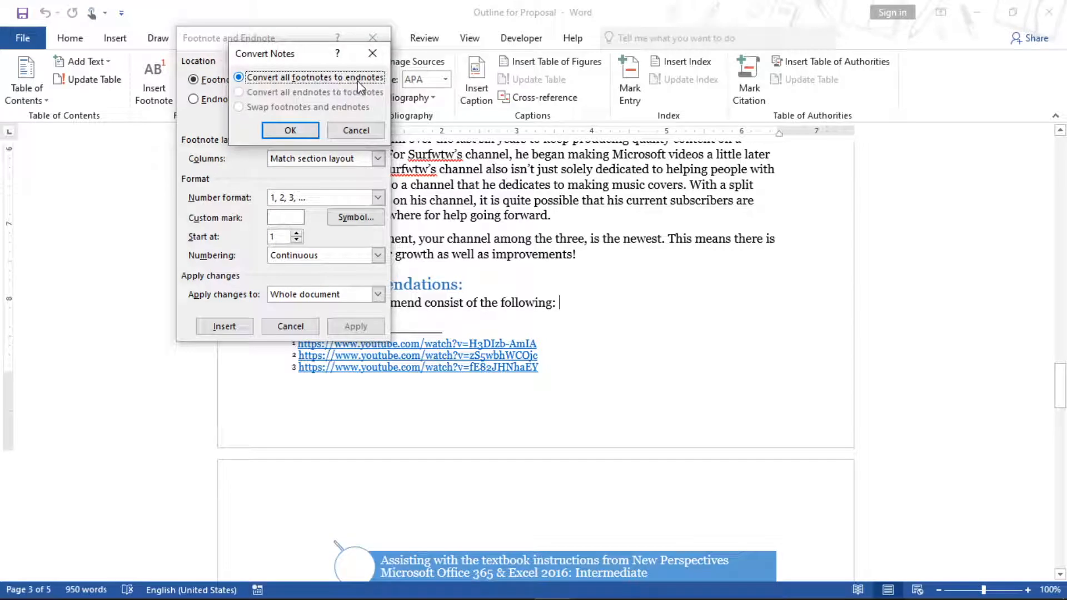
pyautogui.click(294, 132)
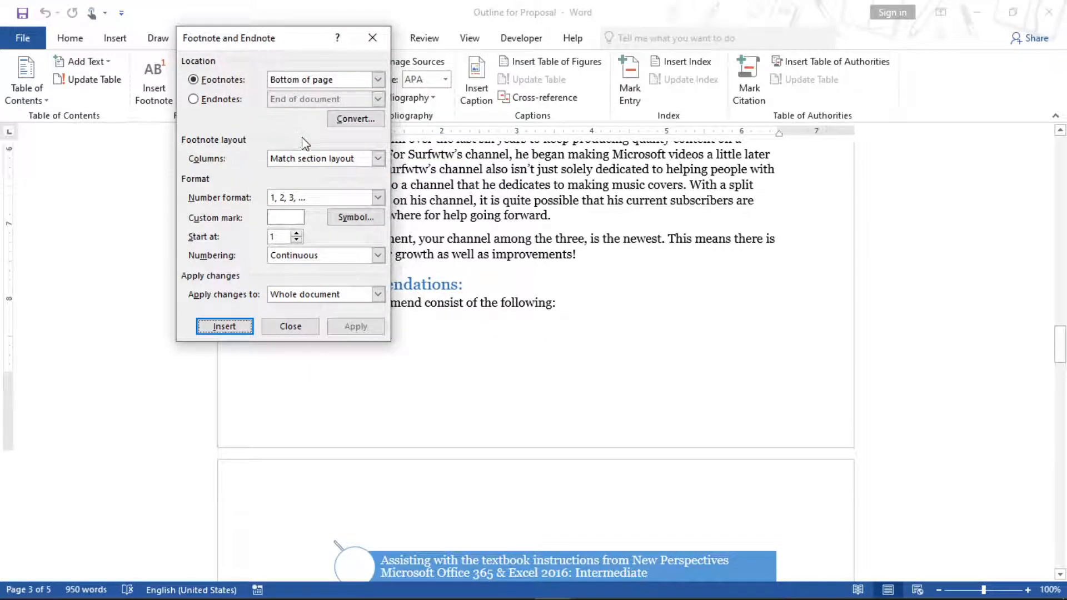
pyautogui.click(282, 327)
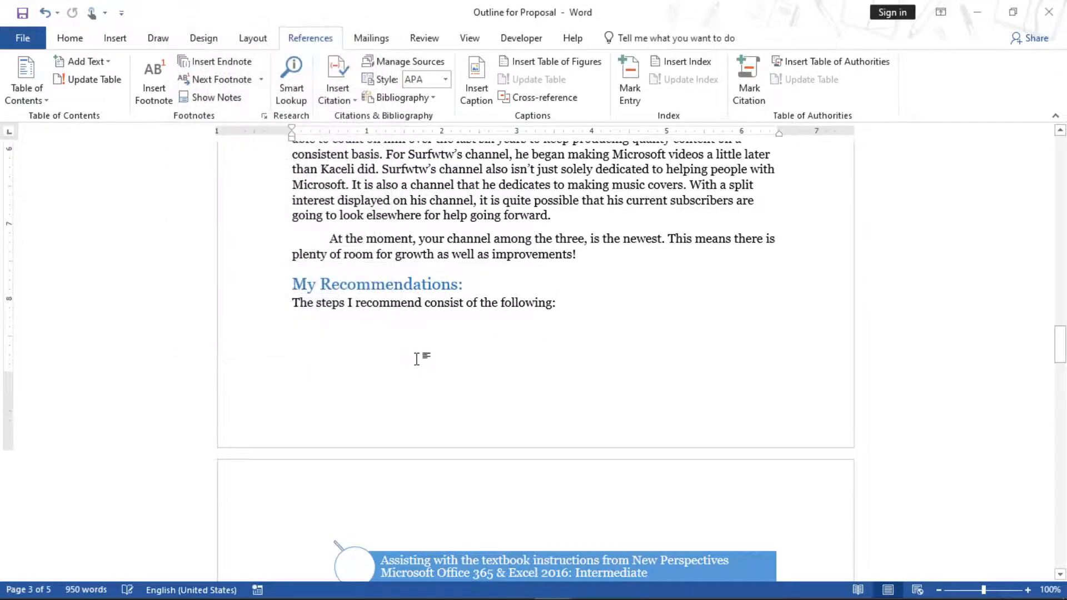
pyautogui.moveTo(1062, 346); pyautogui.dragTo(1062, 491)
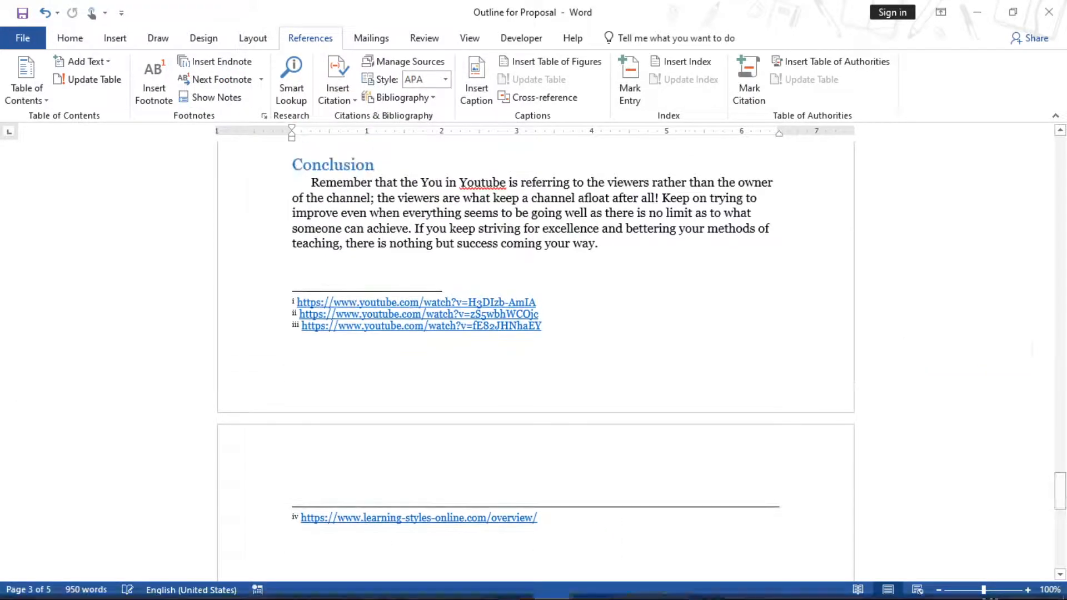
# Return to the instructions document and read item 4 about the document margins
pyautogui.click(554, 584)
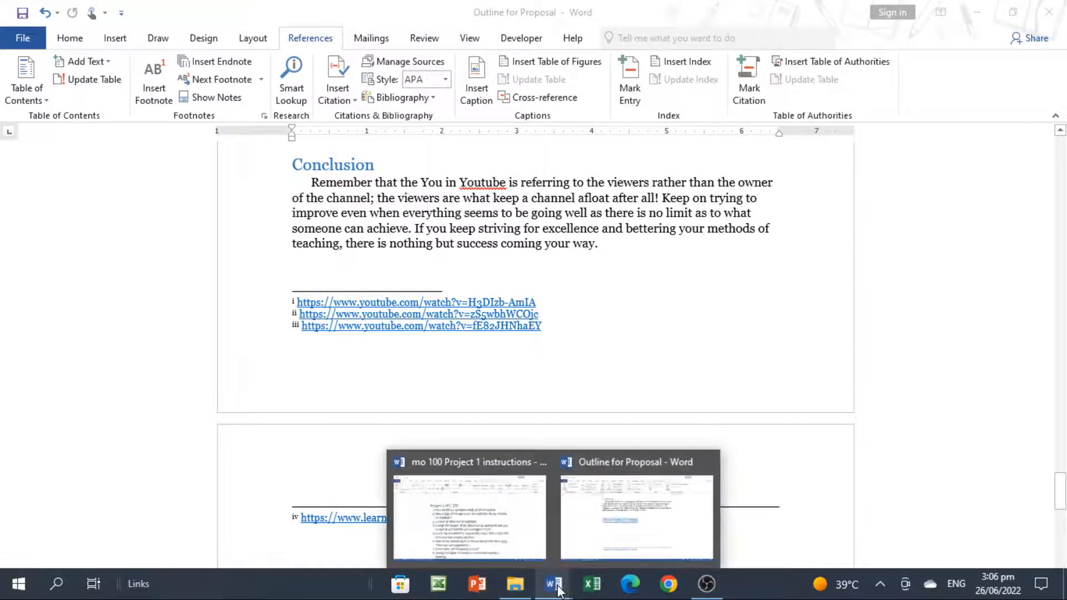
pyautogui.click(462, 515)
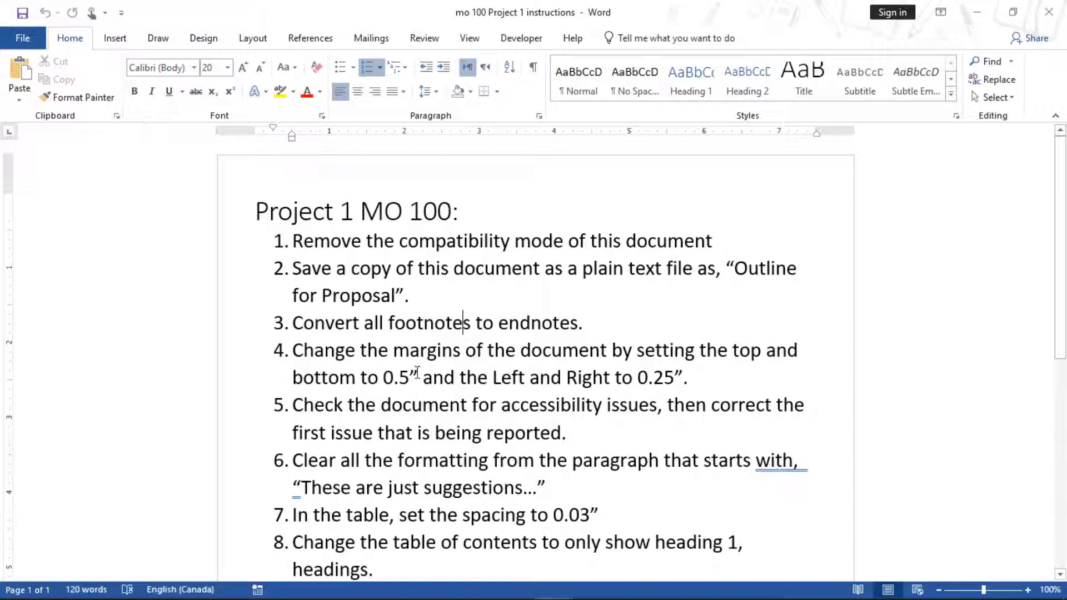
# Mark the 0.5" and 0.25" margin values in item 4 of the instructions, then return to the Outline for Proposal document
pyautogui.moveTo(414, 379); pyautogui.dragTo(383, 378)
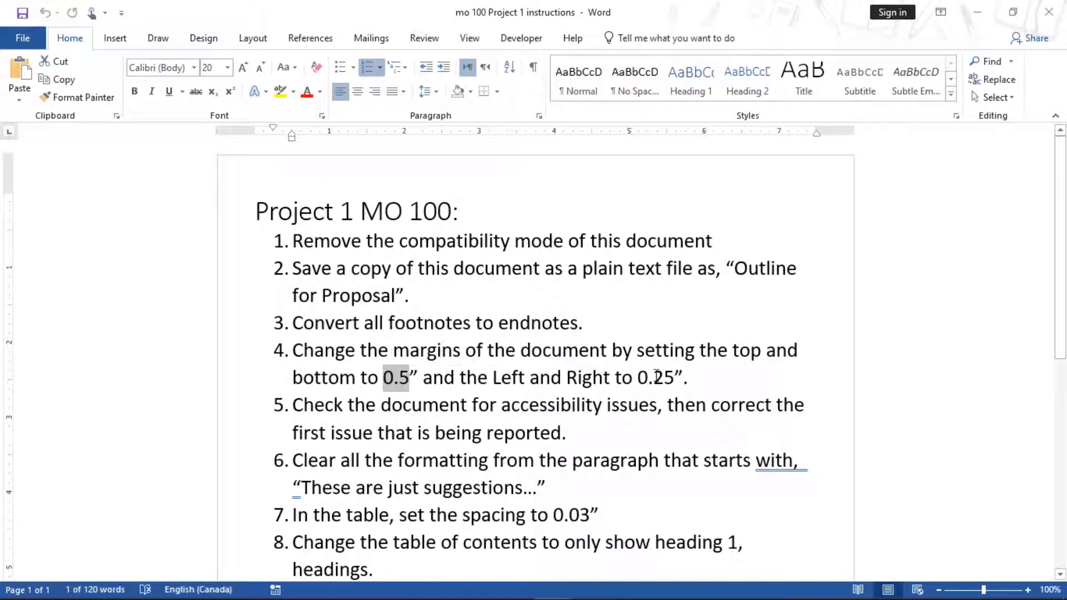
pyautogui.moveTo(677, 376); pyautogui.dragTo(638, 377)
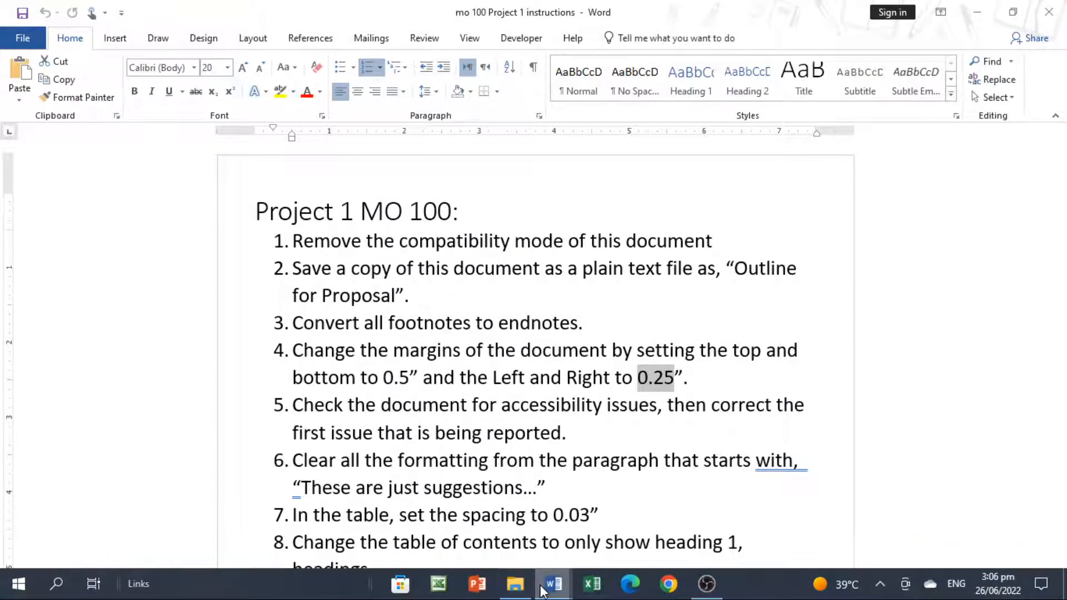
pyautogui.moveTo(542, 589)
pyautogui.click(633, 516)
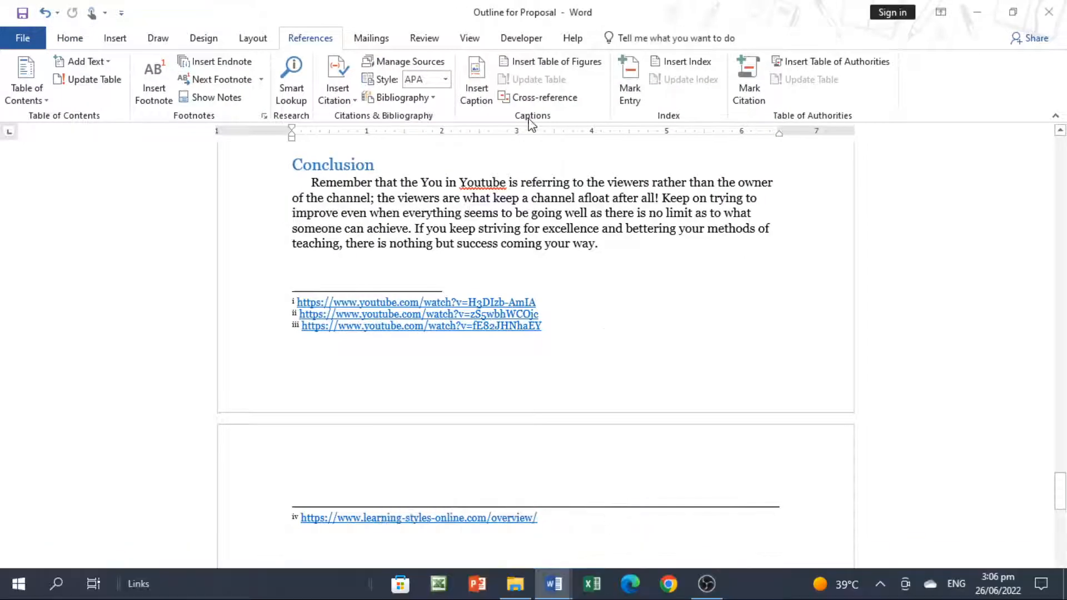
# Set the document margins to 0.5" top and bottom and 0.25" left and right, using the last custom setting
pyautogui.click(261, 39)
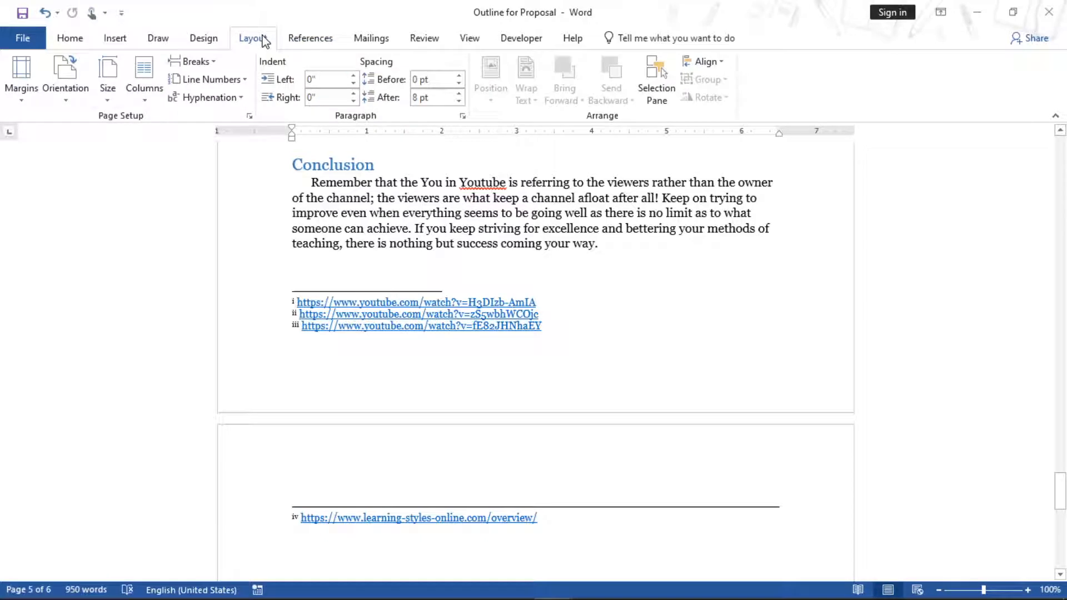
pyautogui.click(24, 95)
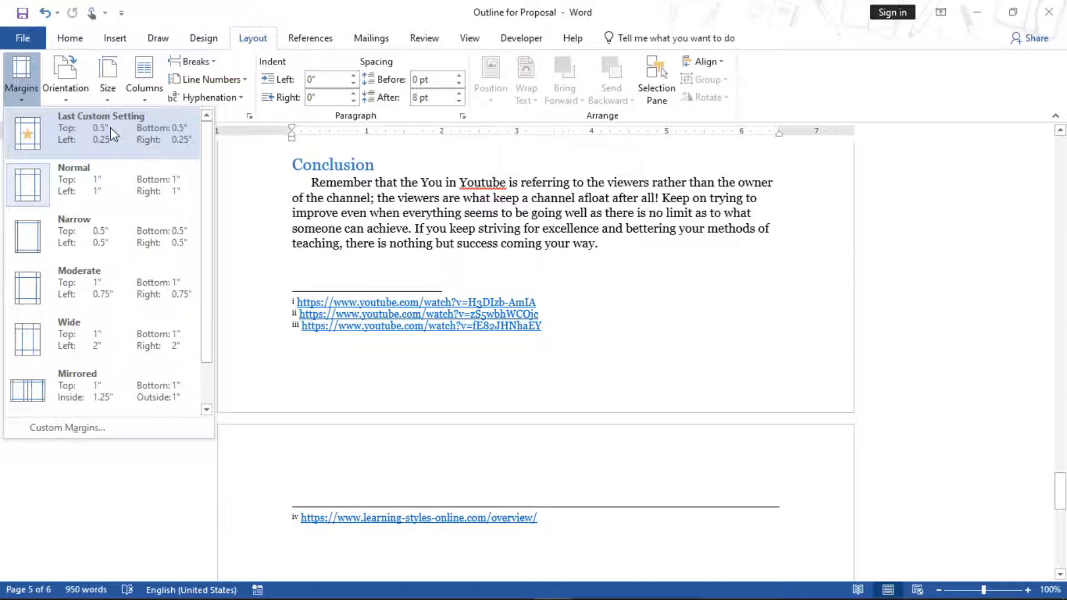
pyautogui.click(130, 431)
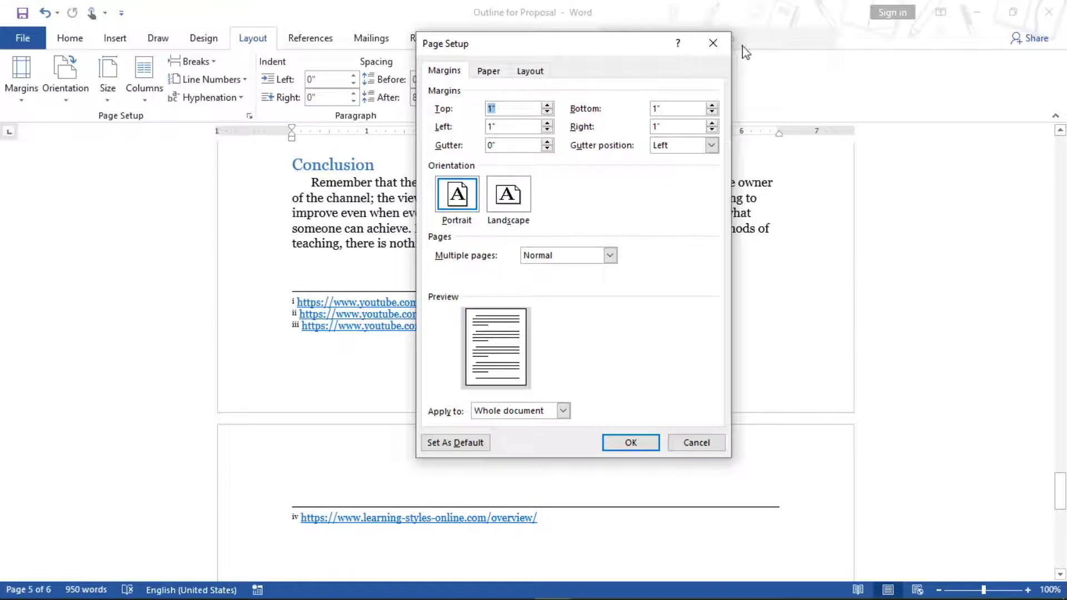
pyautogui.click(714, 43)
pyautogui.click(20, 103)
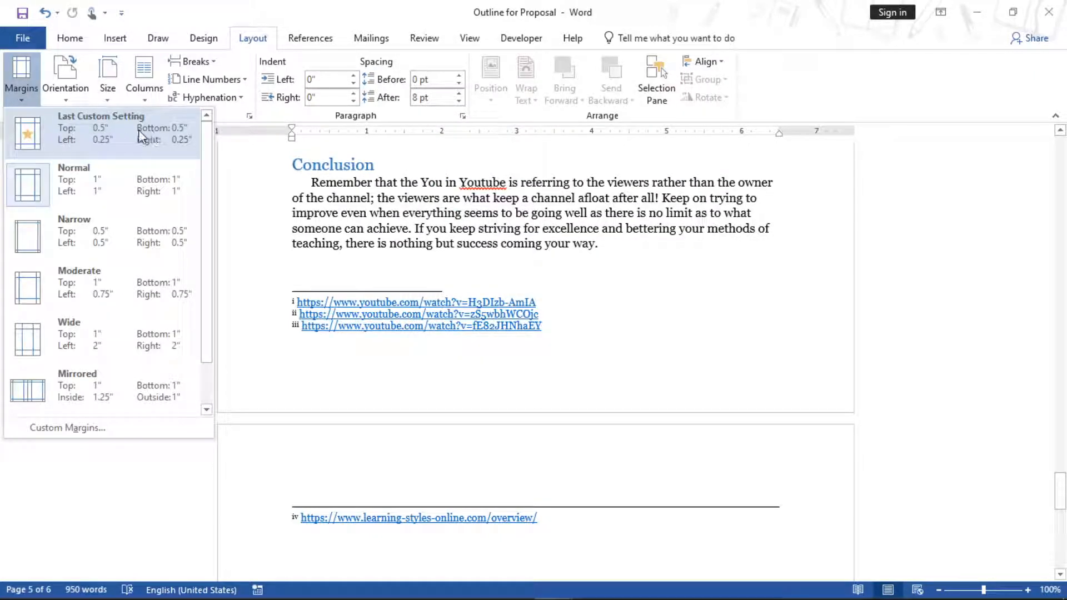
pyautogui.click(127, 141)
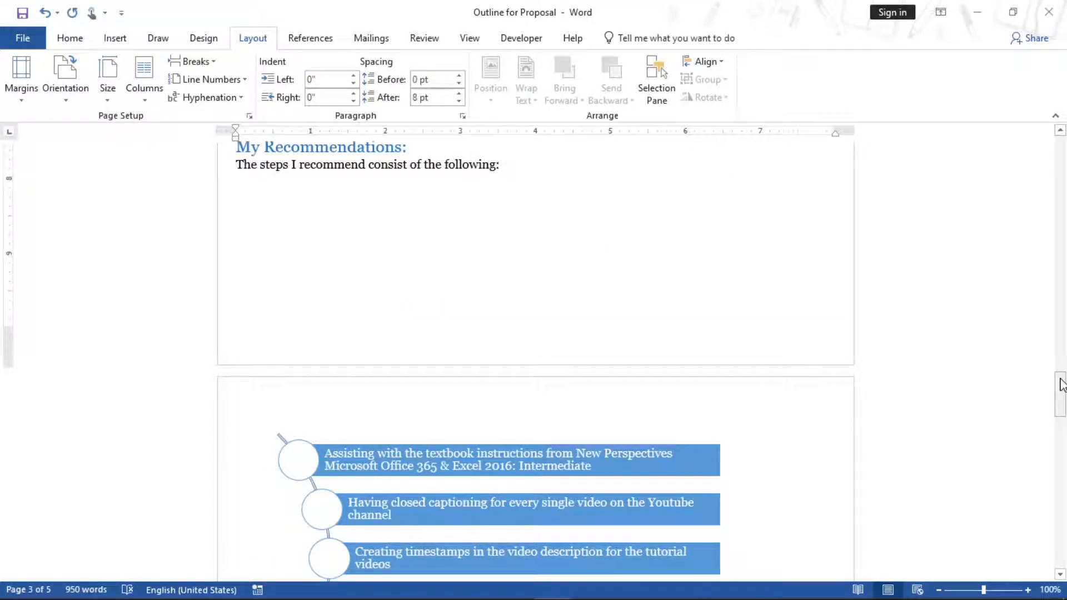
# Read item 5 about accessibility issues in the instructions document and return to Outline for Proposal
pyautogui.moveTo(609, 598)
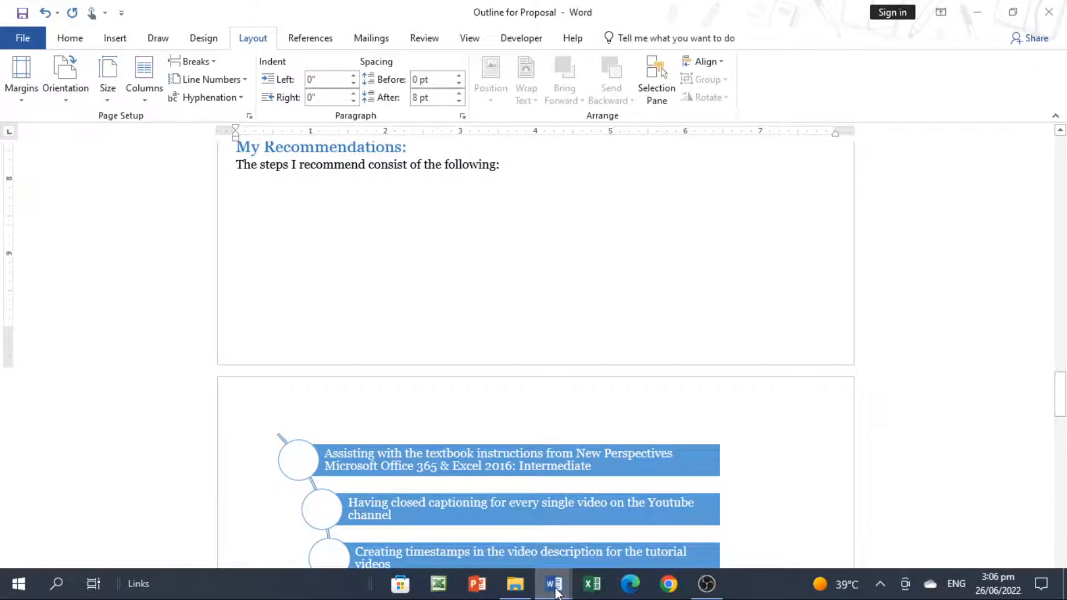
pyautogui.moveTo(555, 592)
pyautogui.click(473, 516)
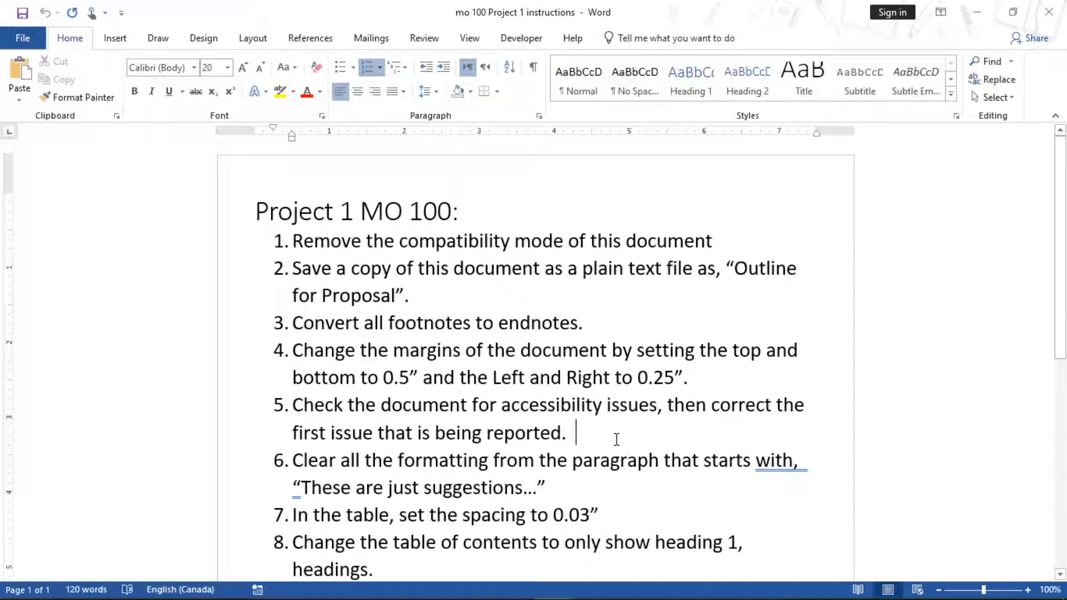
pyautogui.click(977, 12)
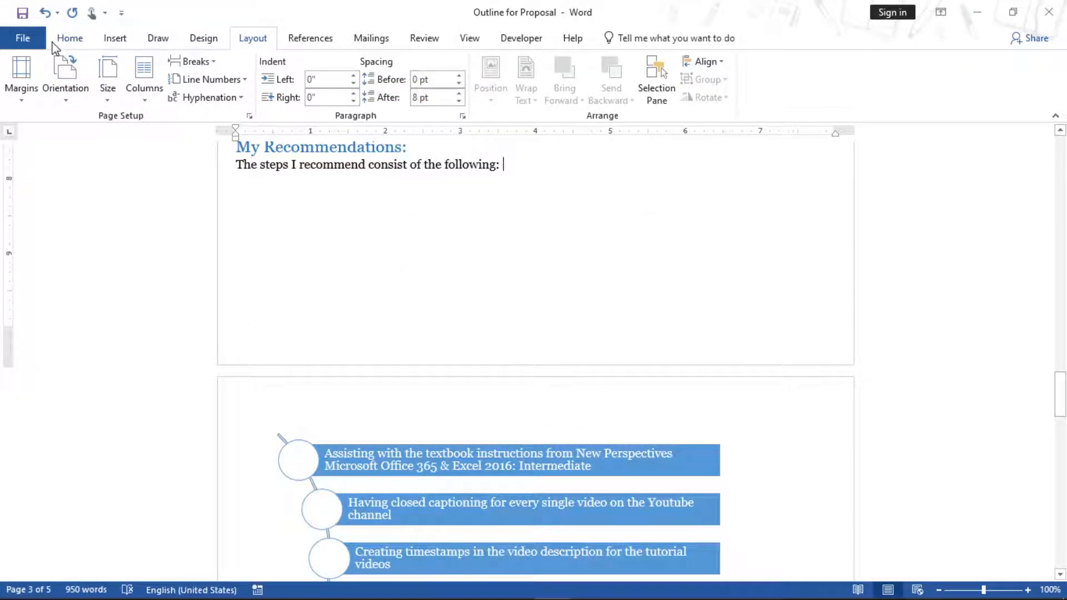
# Check the Outline for Proposal document for accessibility issues, review the inspection results and close them
pyautogui.click(32, 42)
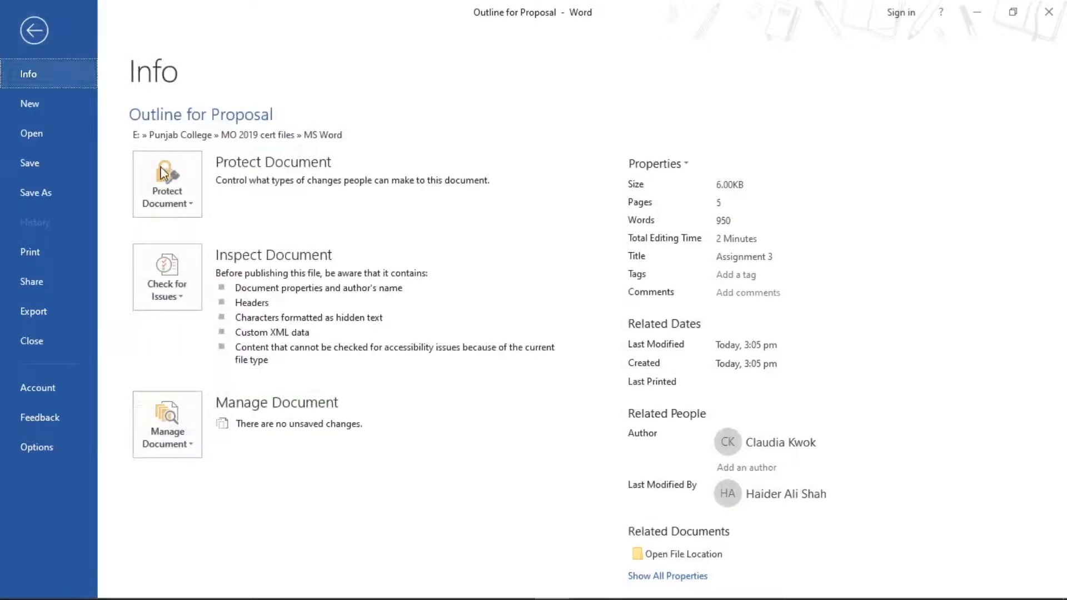
pyautogui.click(186, 298)
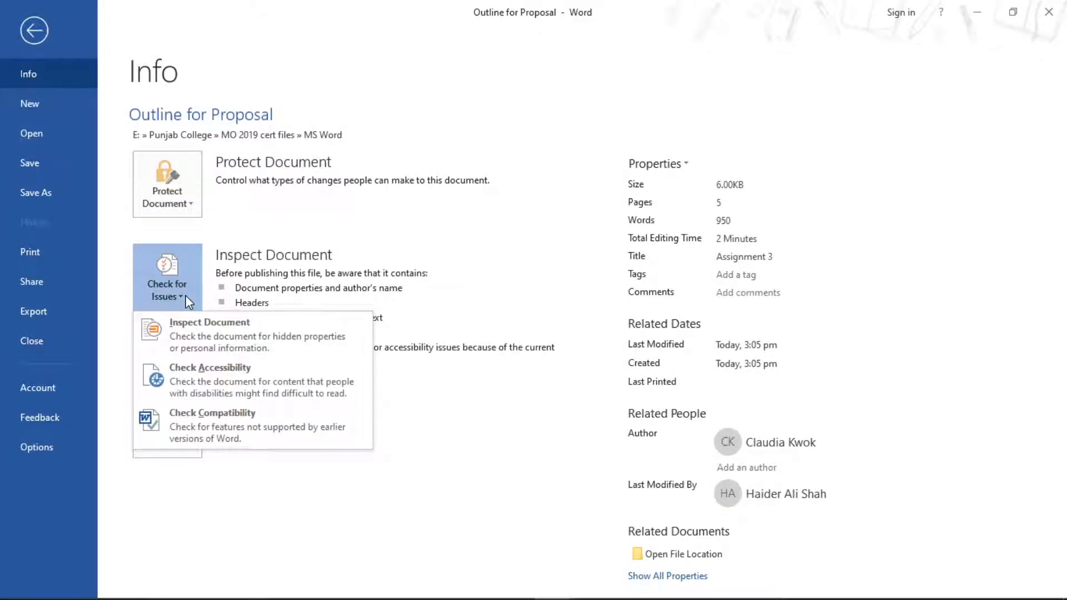
pyautogui.click(211, 378)
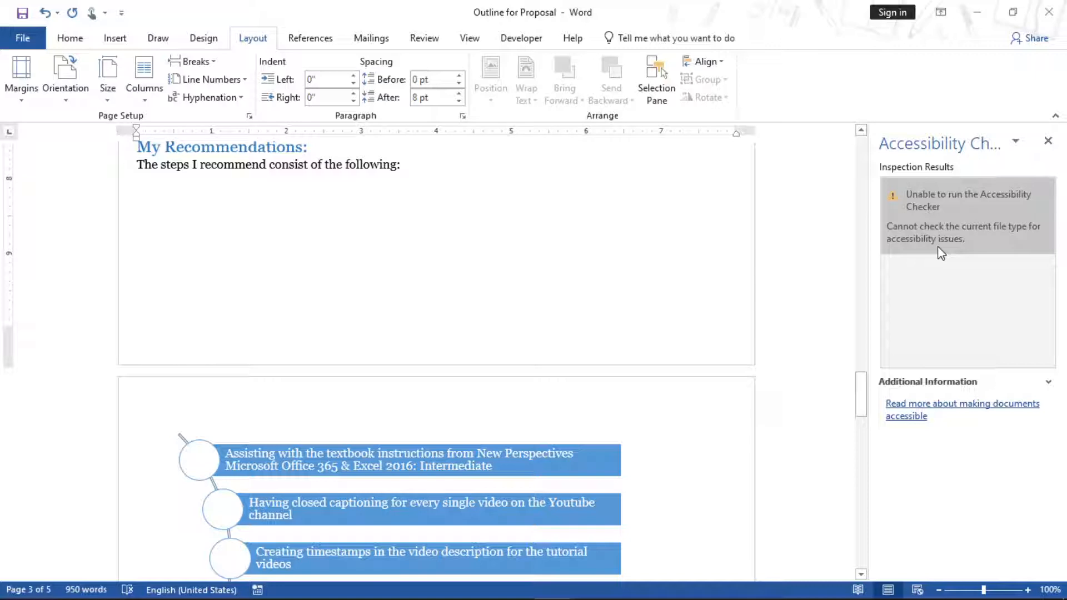
pyautogui.click(1015, 142)
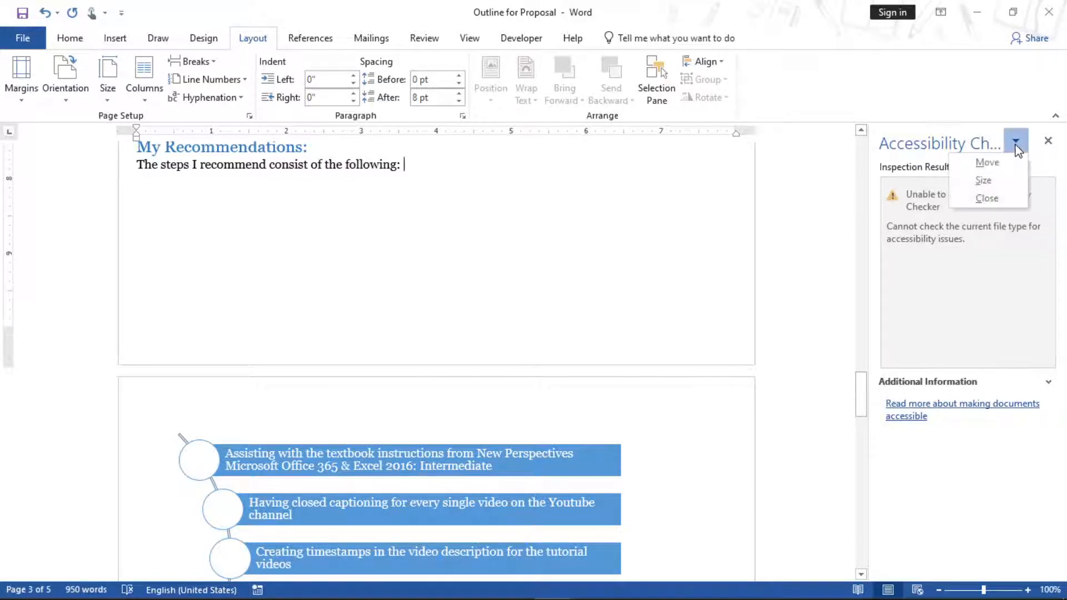
pyautogui.click(1017, 148)
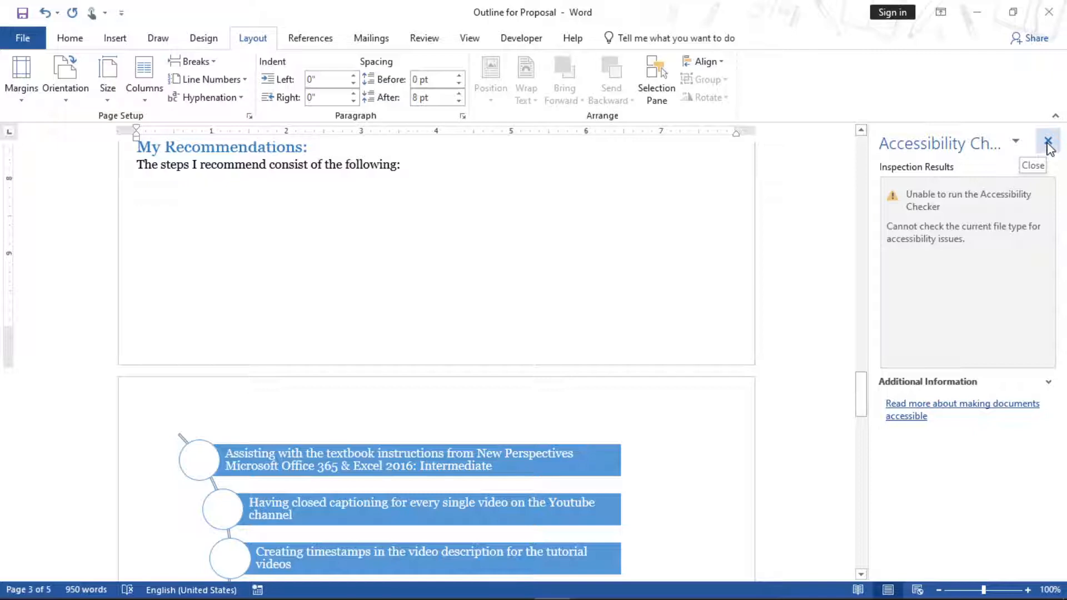
pyautogui.click(967, 204)
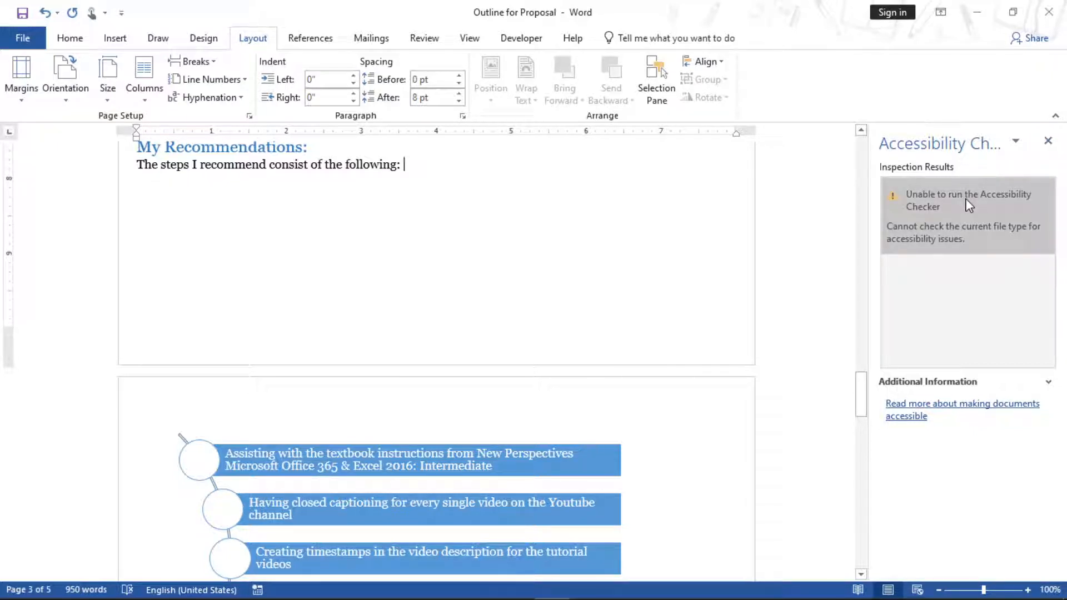
pyautogui.click(1048, 142)
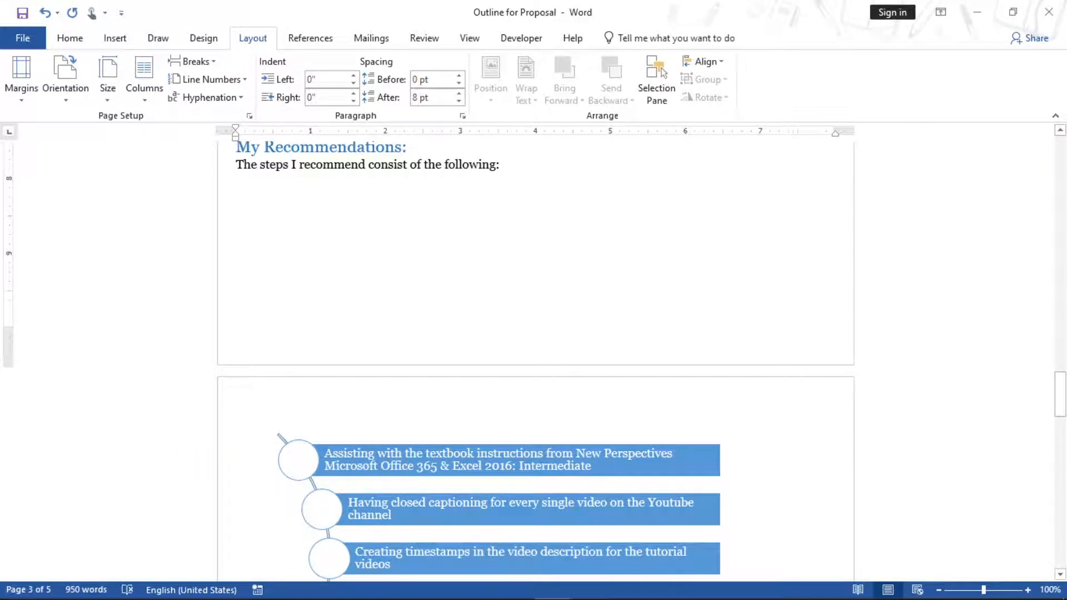
# Copy the phrase "These are just suggestions" from item 6 of the instructions and return to Outline for Proposal
pyautogui.moveTo(557, 590)
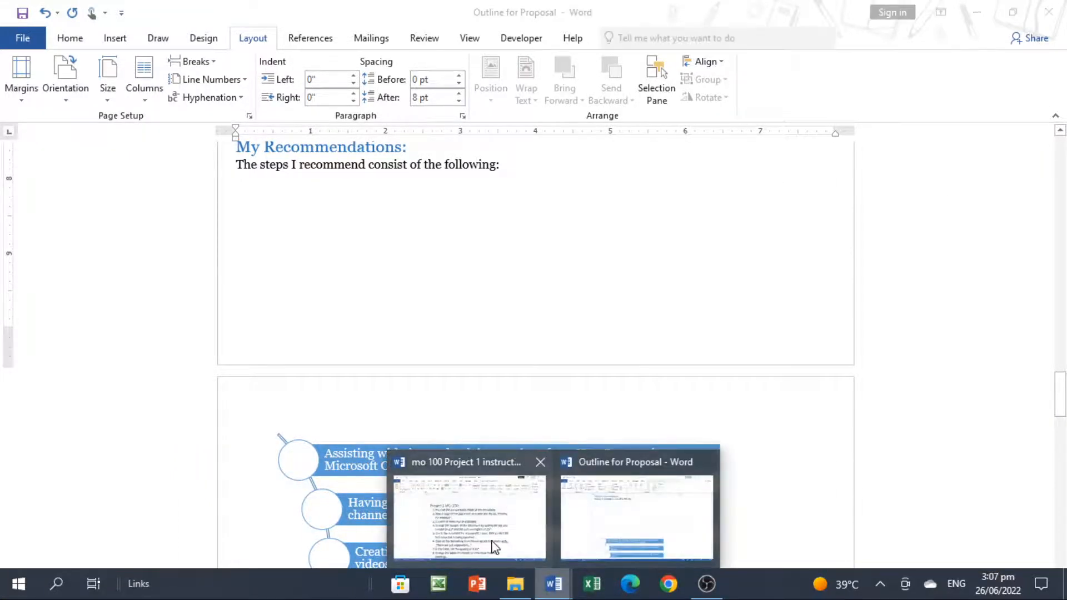
pyautogui.click(492, 545)
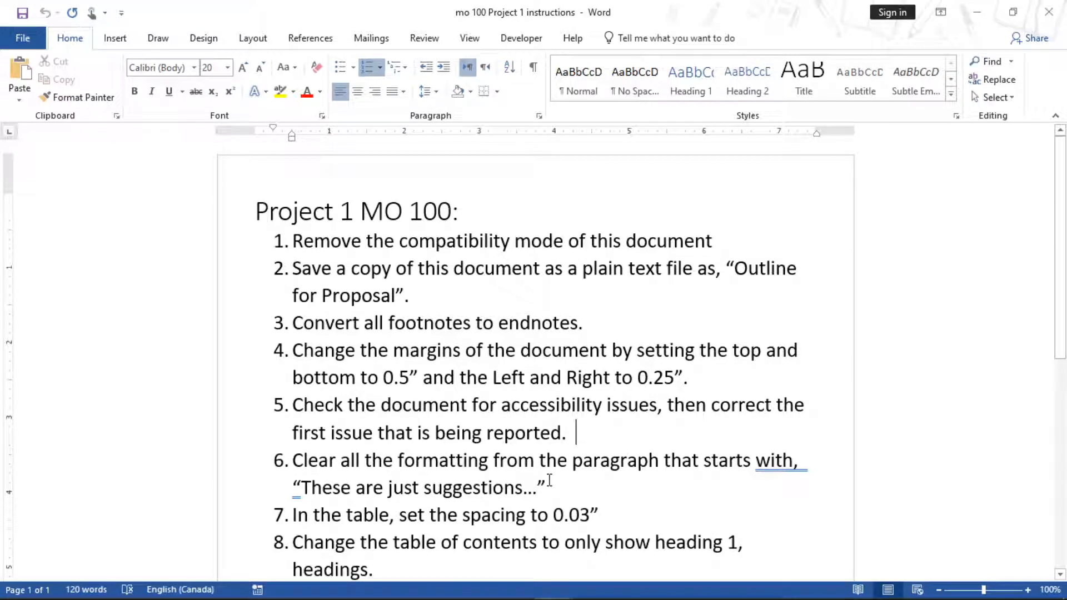
pyautogui.moveTo(524, 488); pyautogui.dragTo(303, 488)
pyautogui.hotkey('ctrl', 'c')
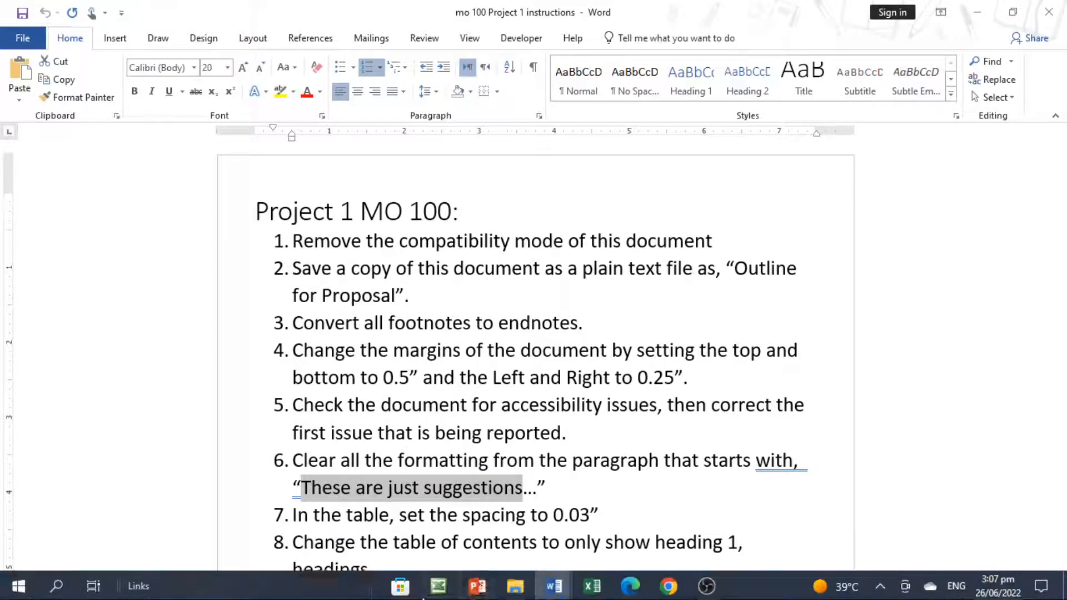
pyautogui.moveTo(553, 583)
pyautogui.click(626, 520)
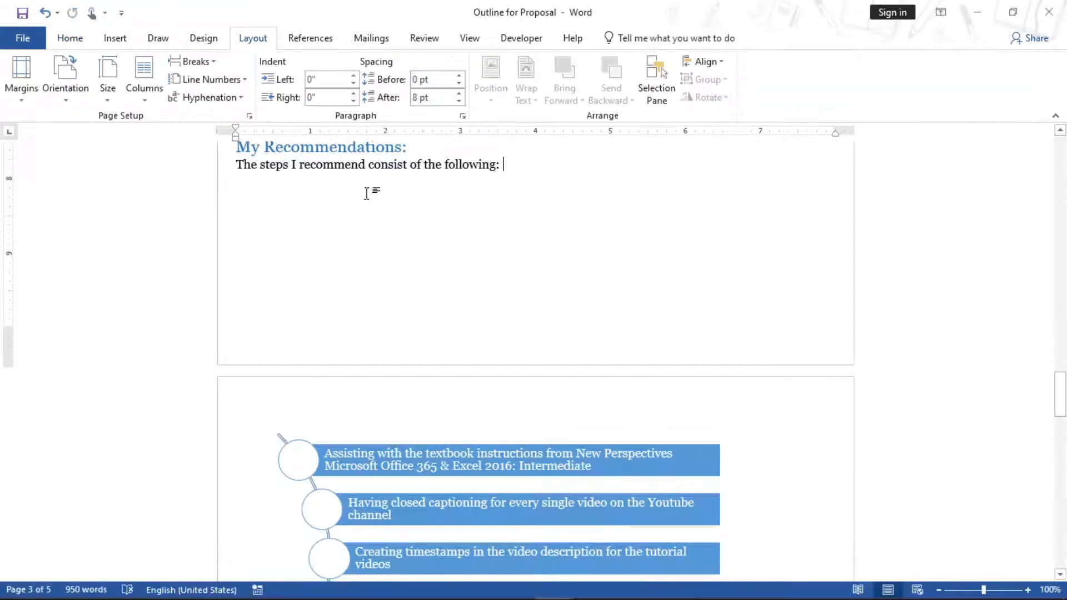
# Find the paragraph starting with "These are just suggestions" and clear all of its formatting
pyautogui.click(76, 43)
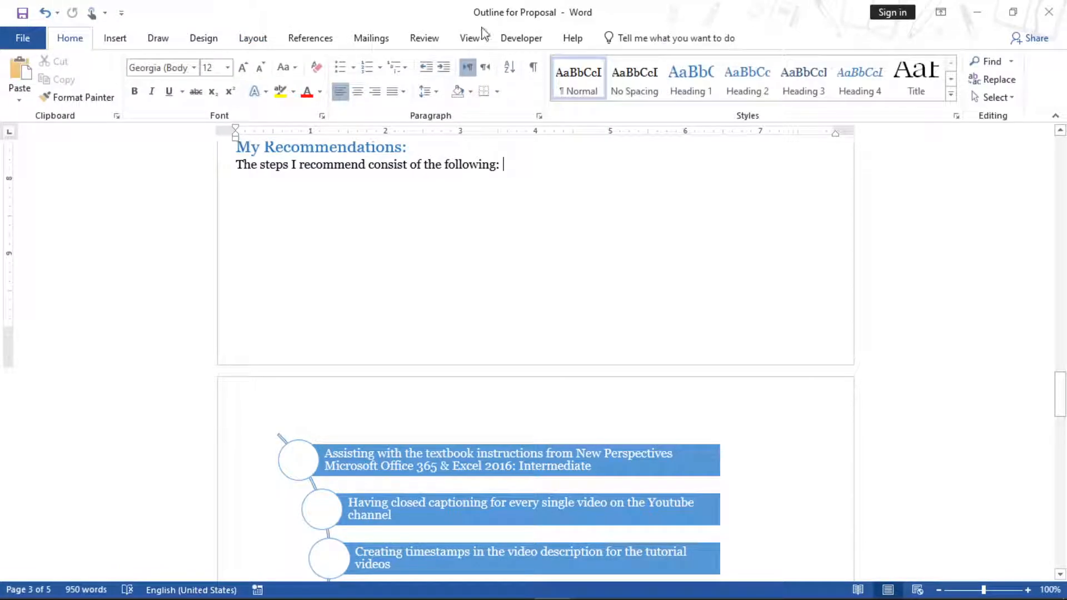
pyautogui.click(987, 62)
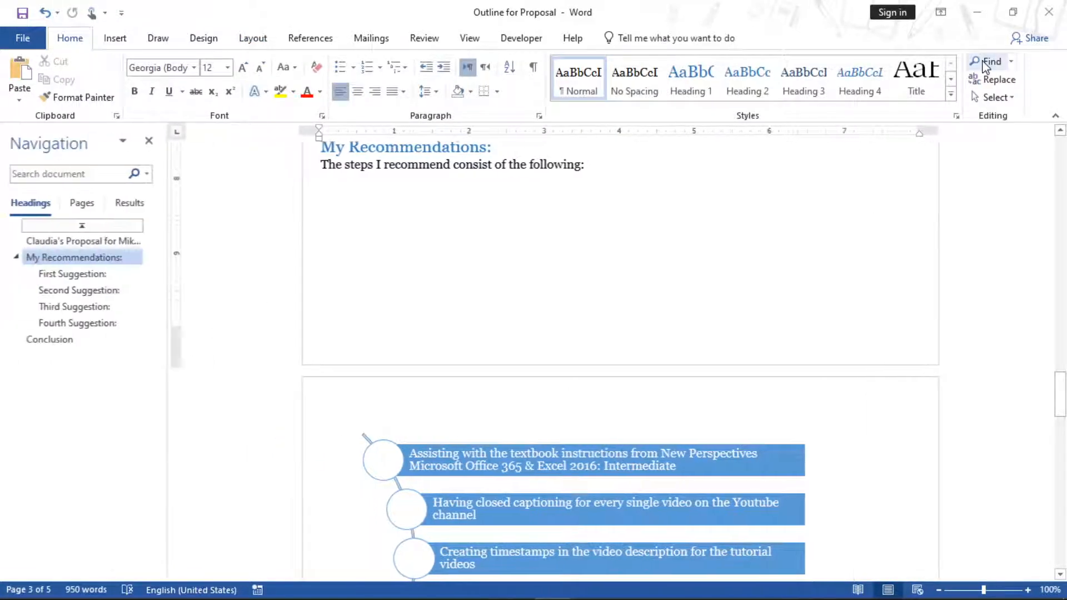
pyautogui.hotkey('ctrl', 'v')
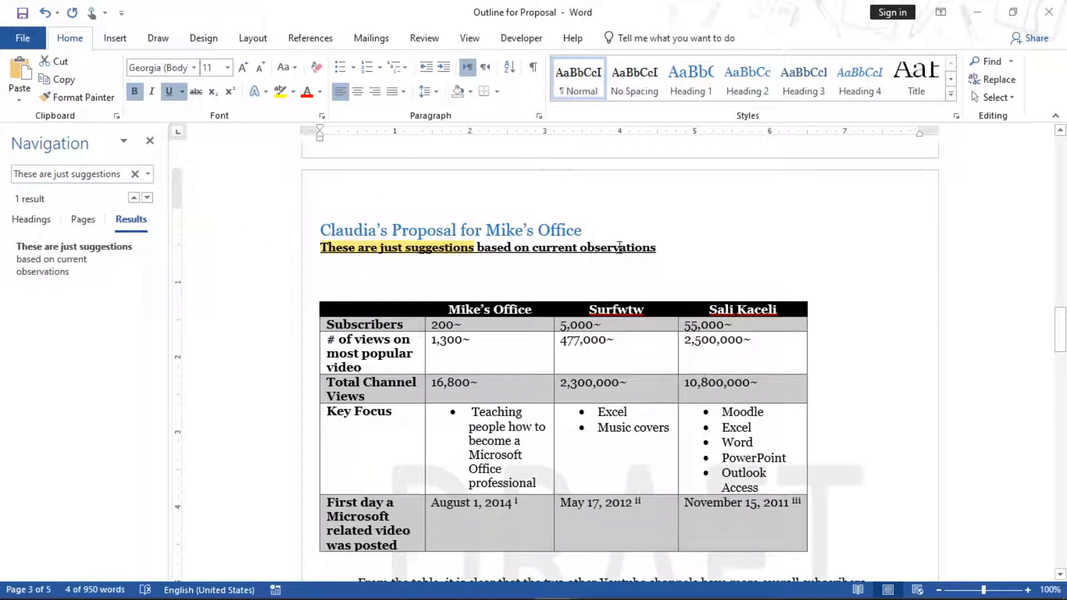
pyautogui.click(619, 246)
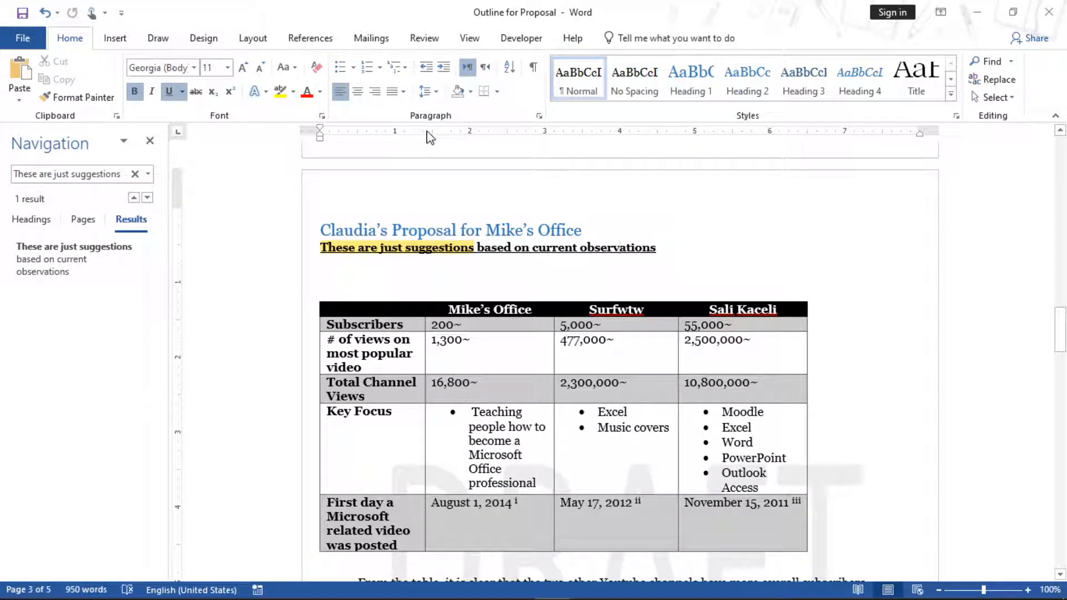
pyautogui.click(316, 67)
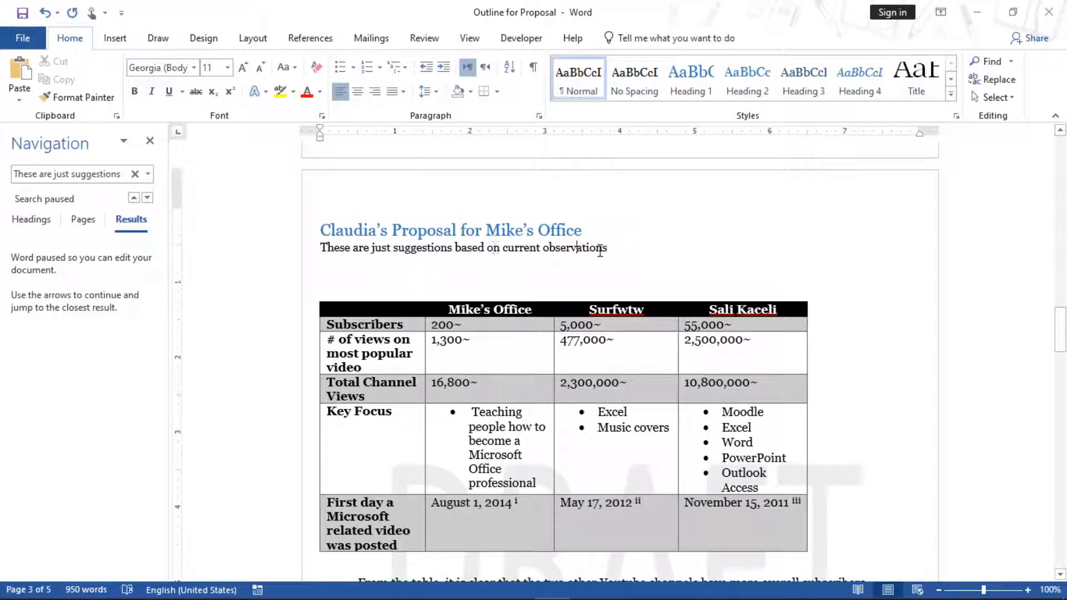
pyautogui.hotkey('ctrl', 'z')
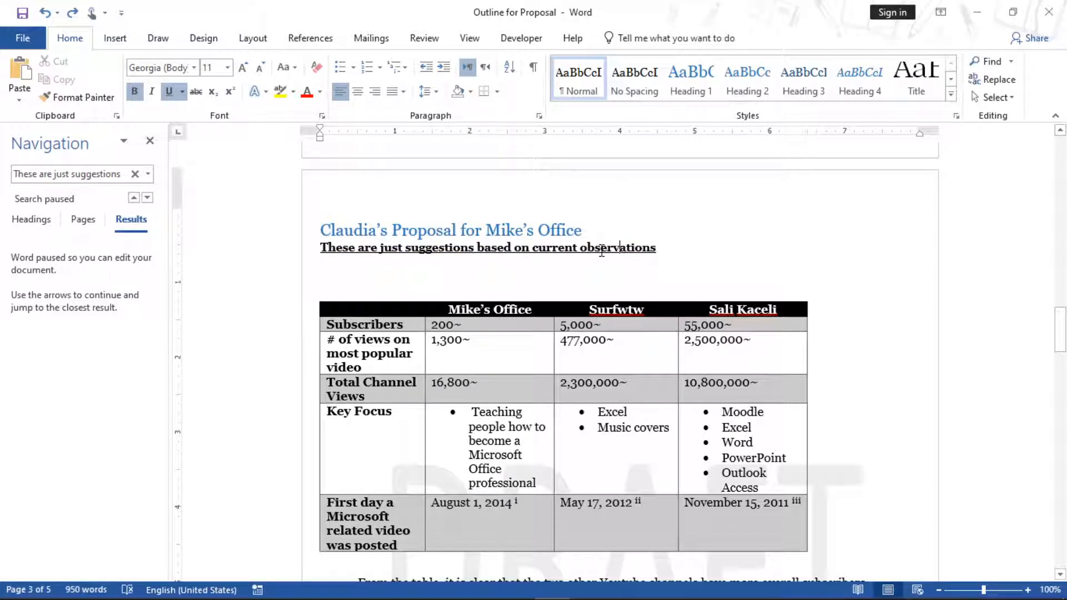
pyautogui.click(317, 68)
# Read item 7 of the instructions, mark the 0.03" table spacing value and return to Outline for Proposal
pyautogui.moveTo(515, 597)
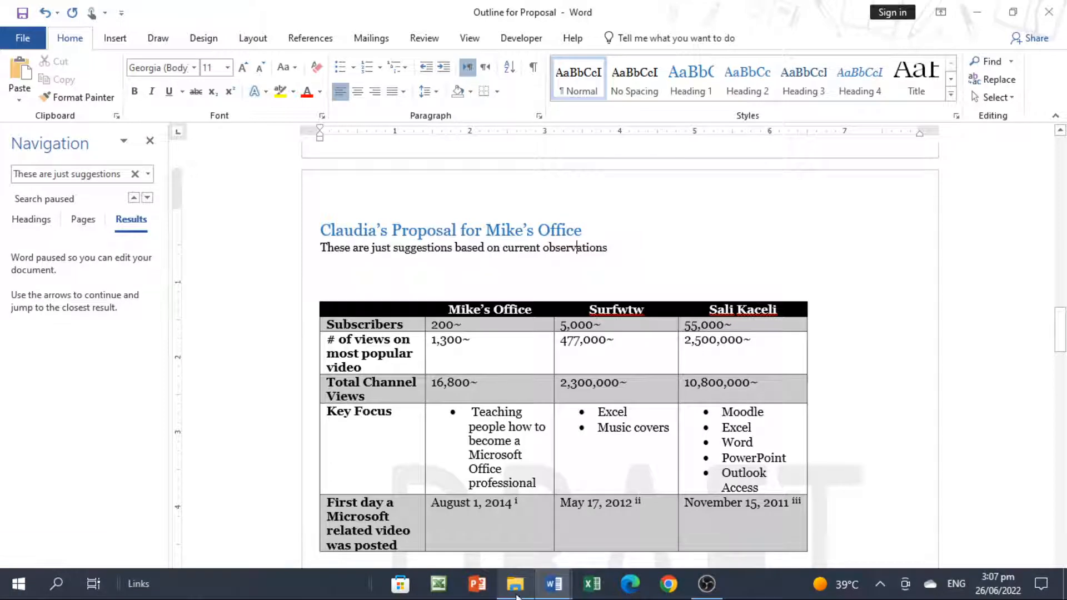
pyautogui.moveTo(554, 583)
pyautogui.click(472, 517)
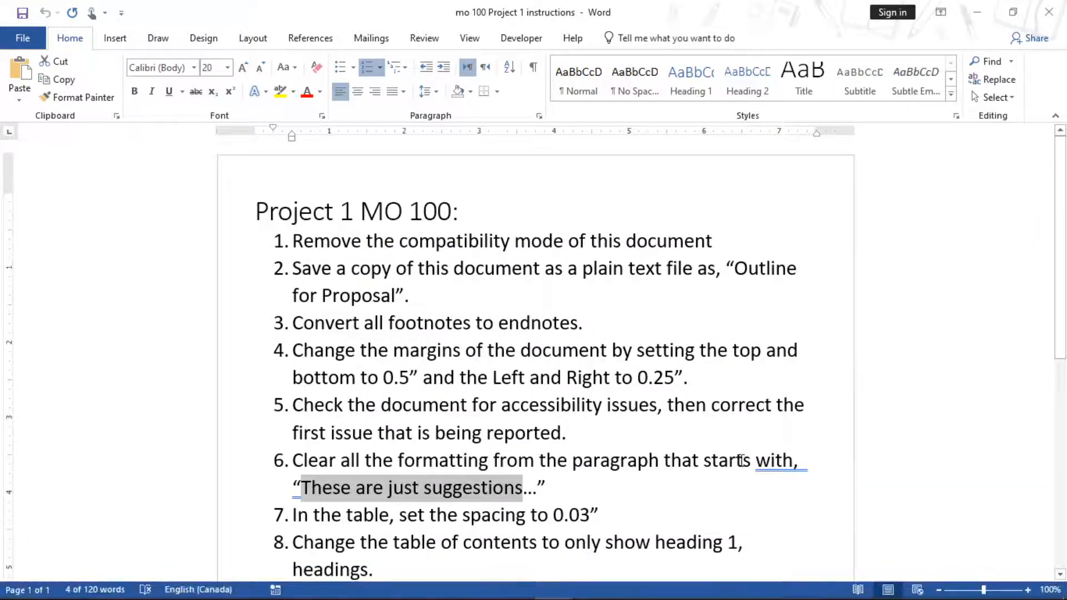
pyautogui.moveTo(590, 515); pyautogui.dragTo(553, 515)
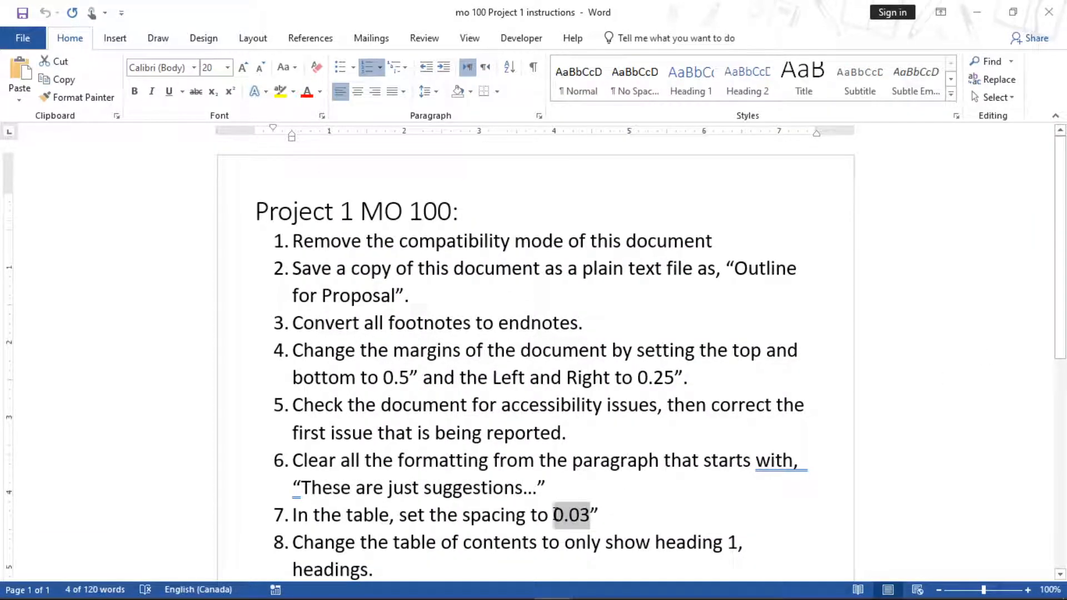
pyautogui.moveTo(542, 583)
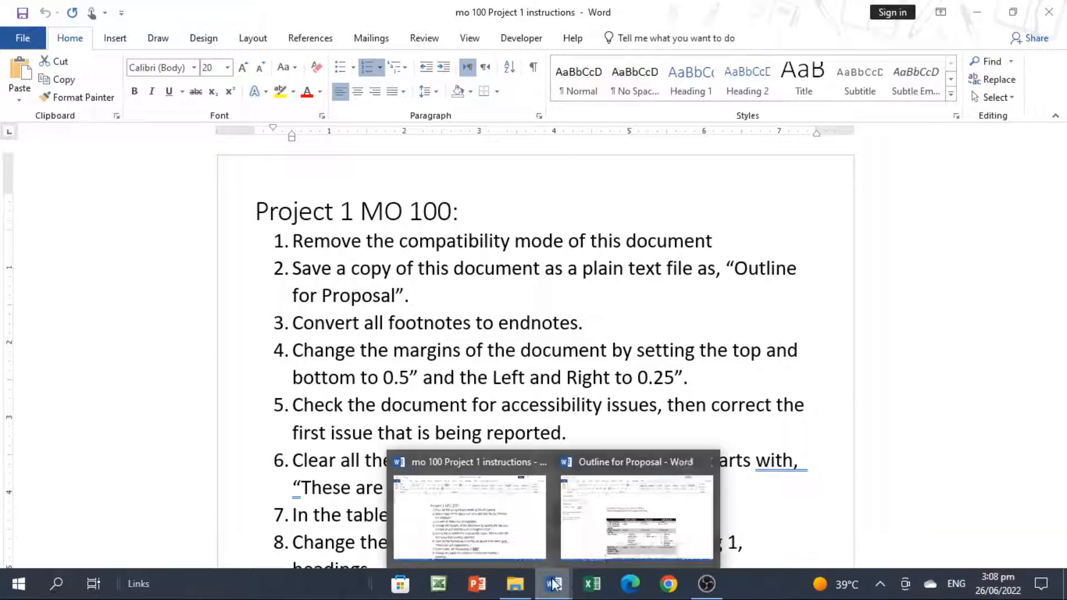
pyautogui.click(593, 529)
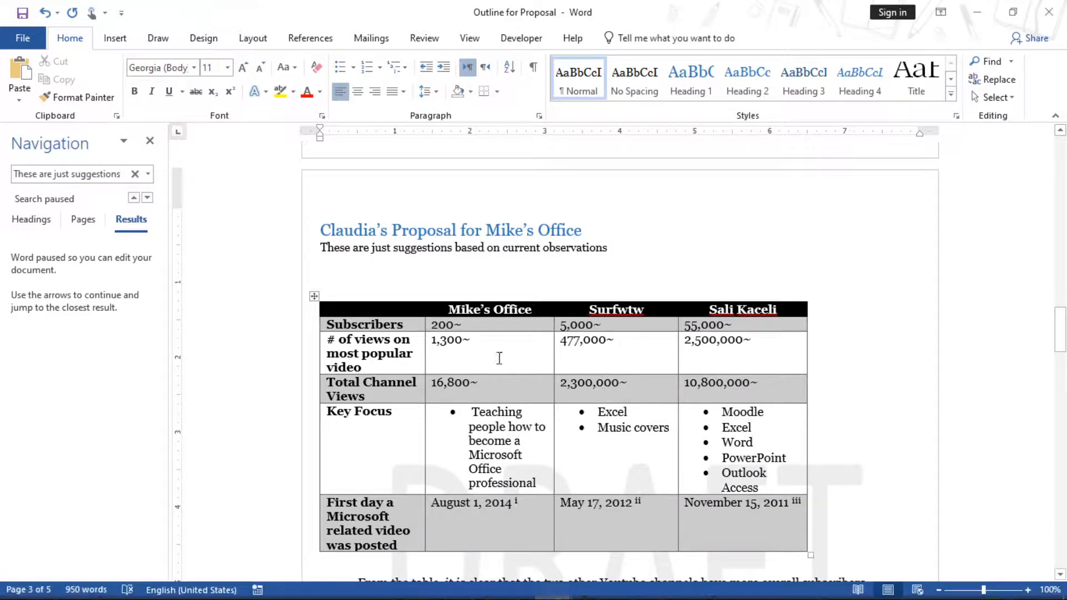
# From the start of the document, use Go To with Table as the target to locate the channel comparison table
pyautogui.click(467, 359)
pyautogui.moveTo(1060, 330); pyautogui.dragTo(1065, 139)
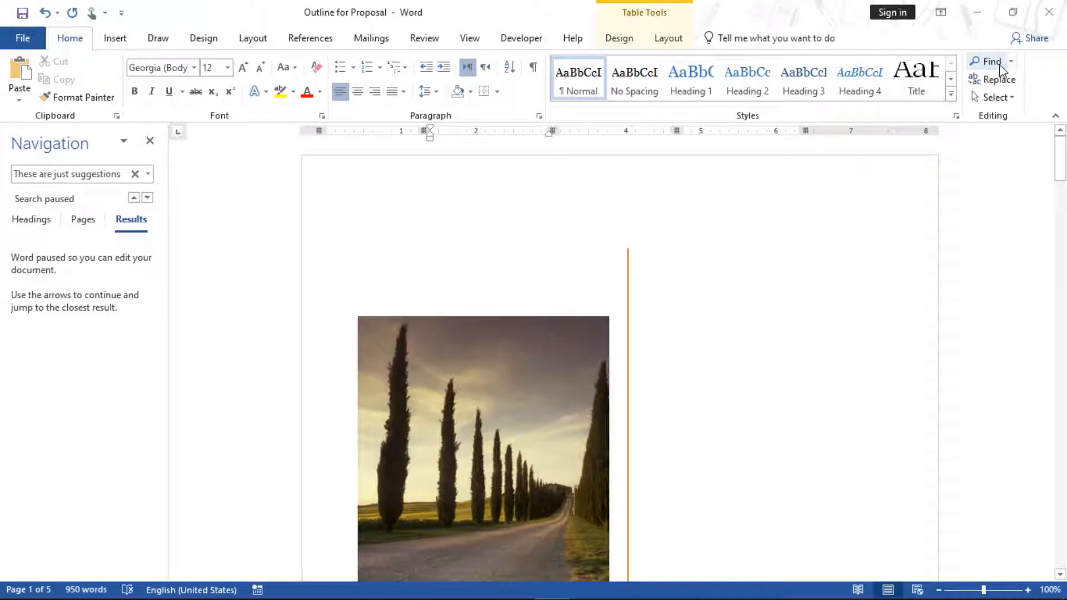
pyautogui.click(1011, 62)
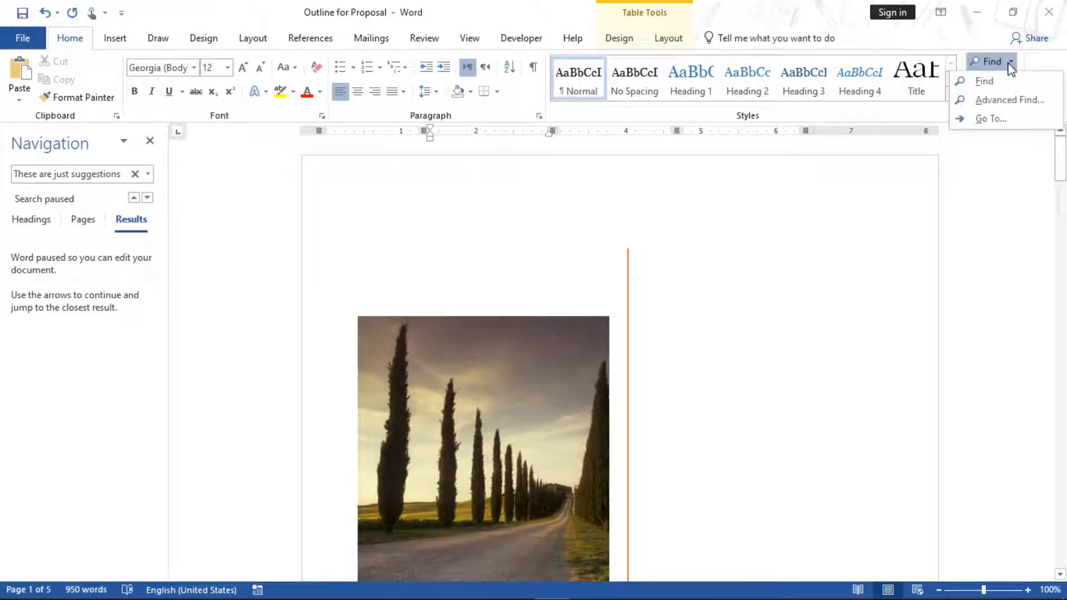
pyautogui.click(993, 118)
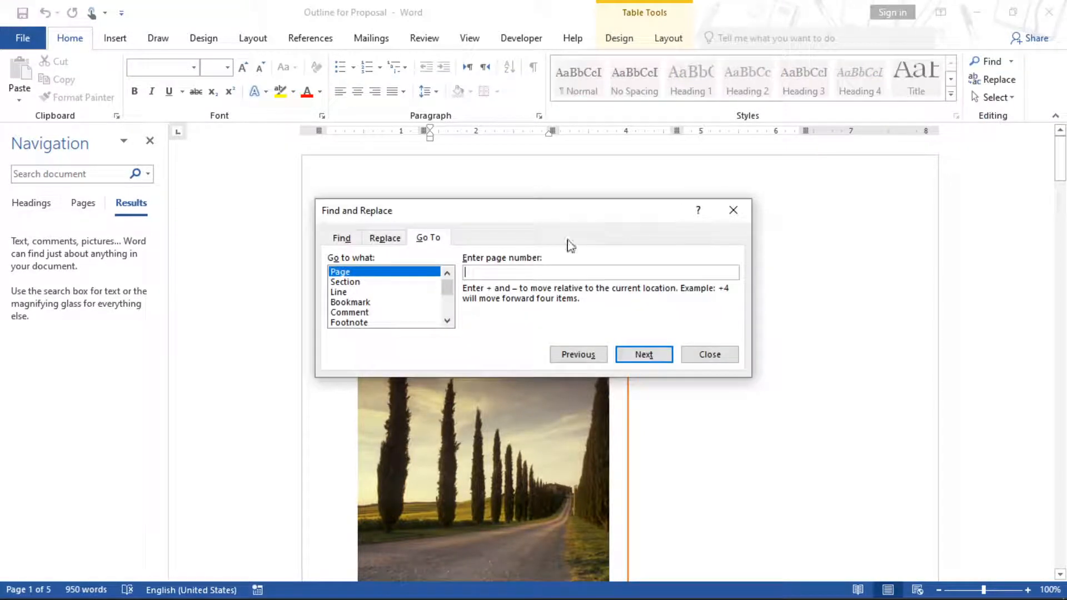
pyautogui.click(449, 321)
pyautogui.click(449, 321)
pyautogui.click(449, 321)
pyautogui.click(448, 321)
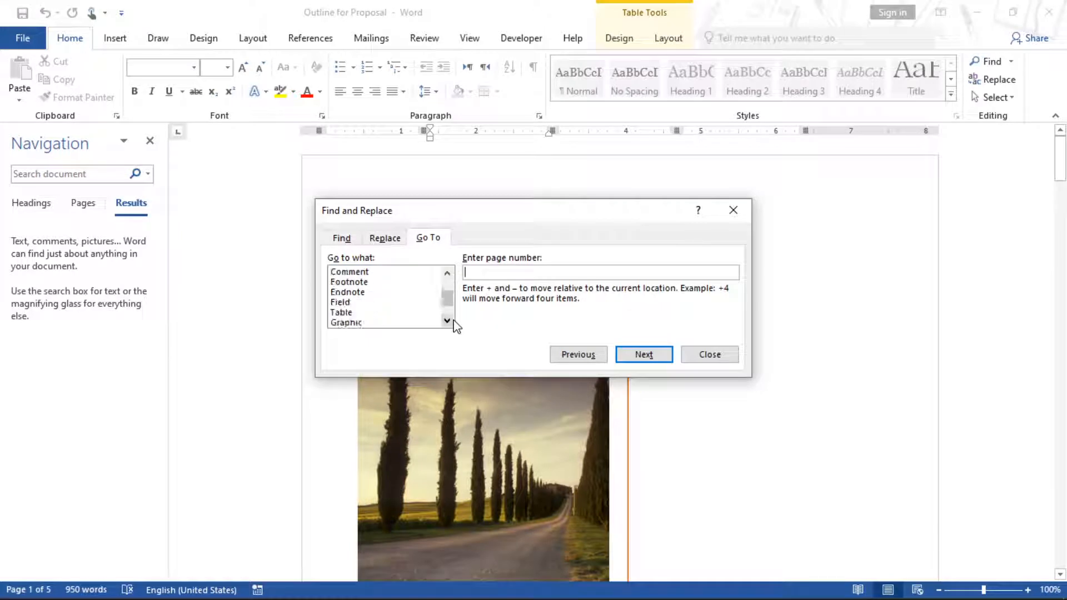
pyautogui.click(449, 321)
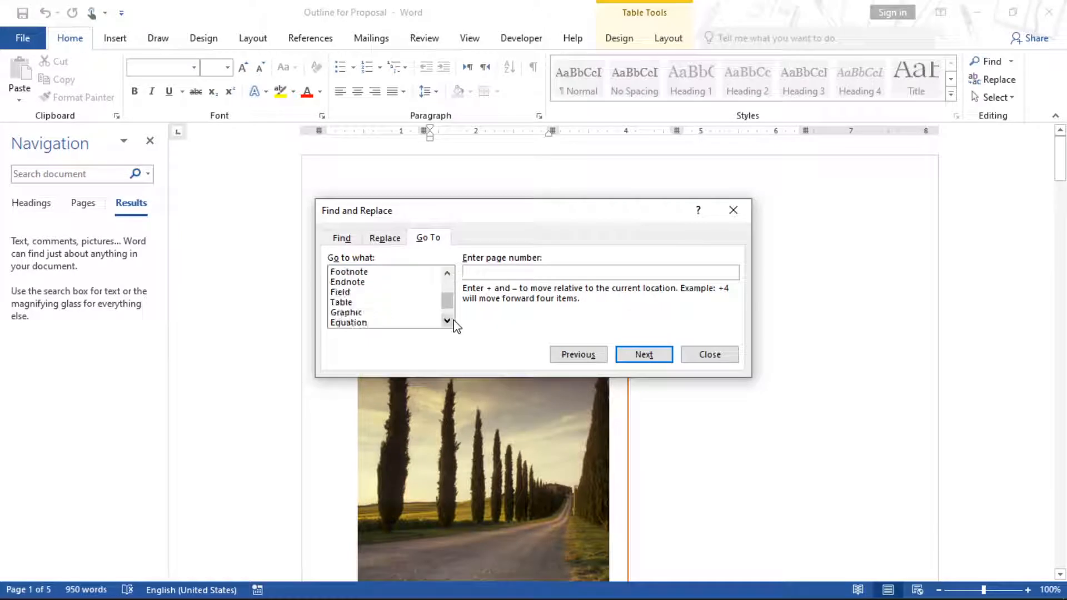
pyautogui.click(446, 273)
pyautogui.click(446, 272)
pyautogui.click(446, 273)
pyautogui.click(447, 273)
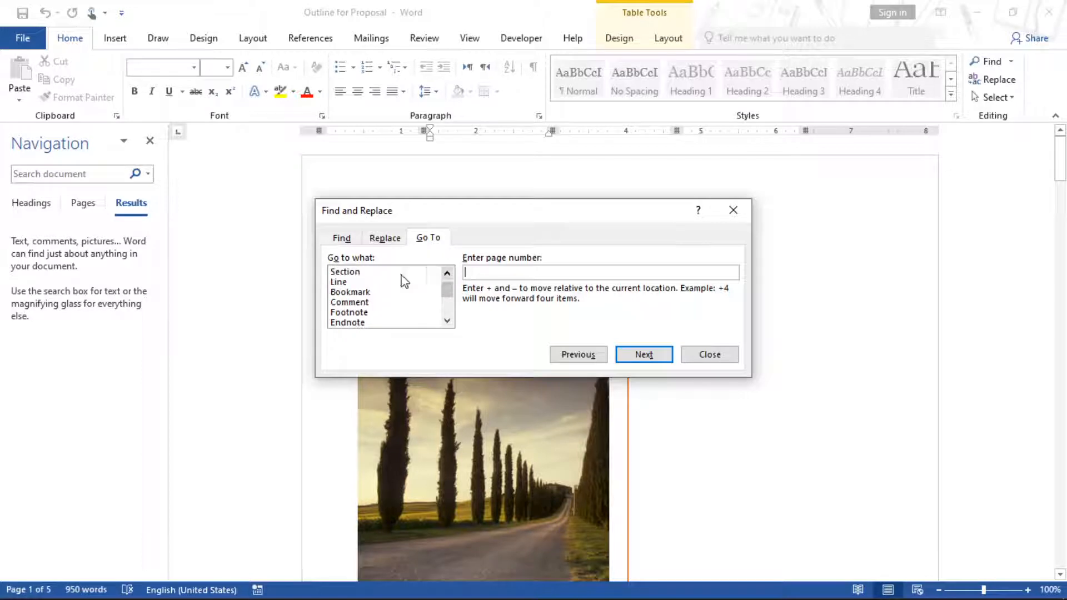
pyautogui.click(447, 321)
pyautogui.click(447, 321)
pyautogui.click(447, 321)
pyautogui.click(356, 314)
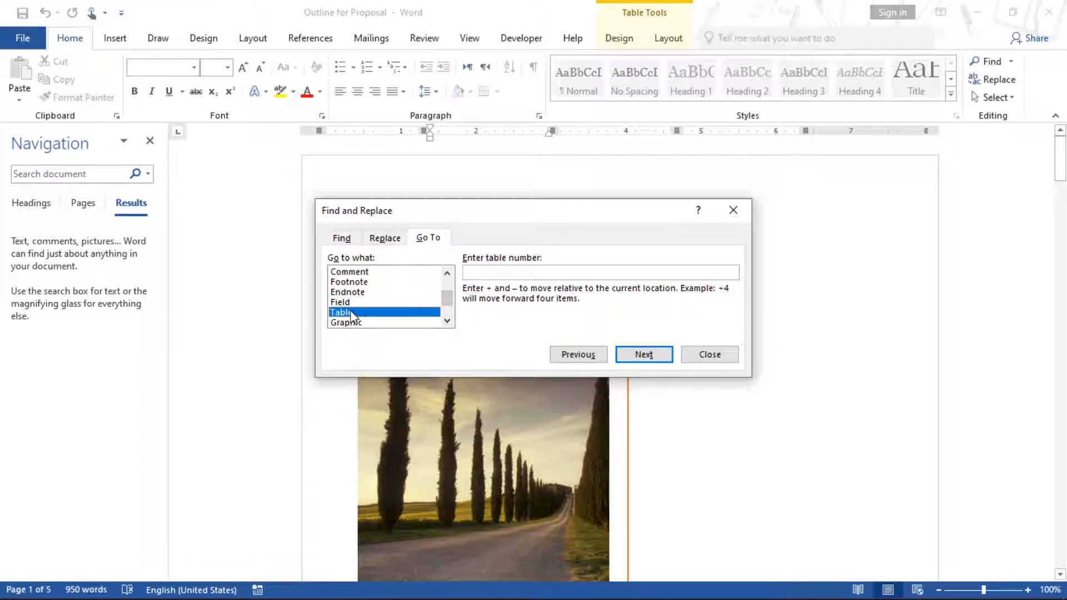
pyautogui.click(643, 356)
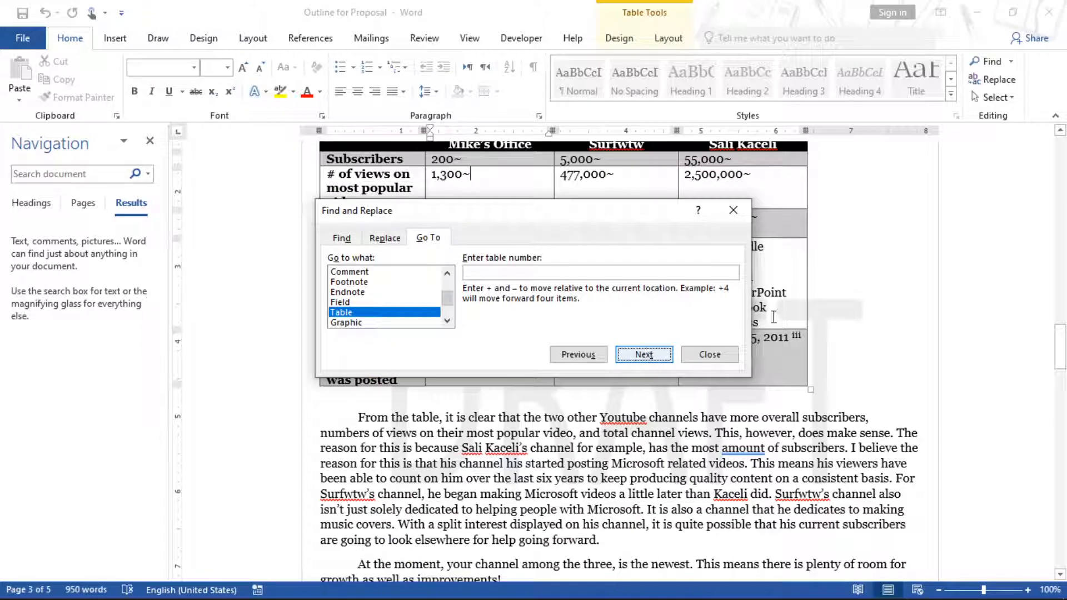
pyautogui.click(847, 322)
pyautogui.click(735, 351)
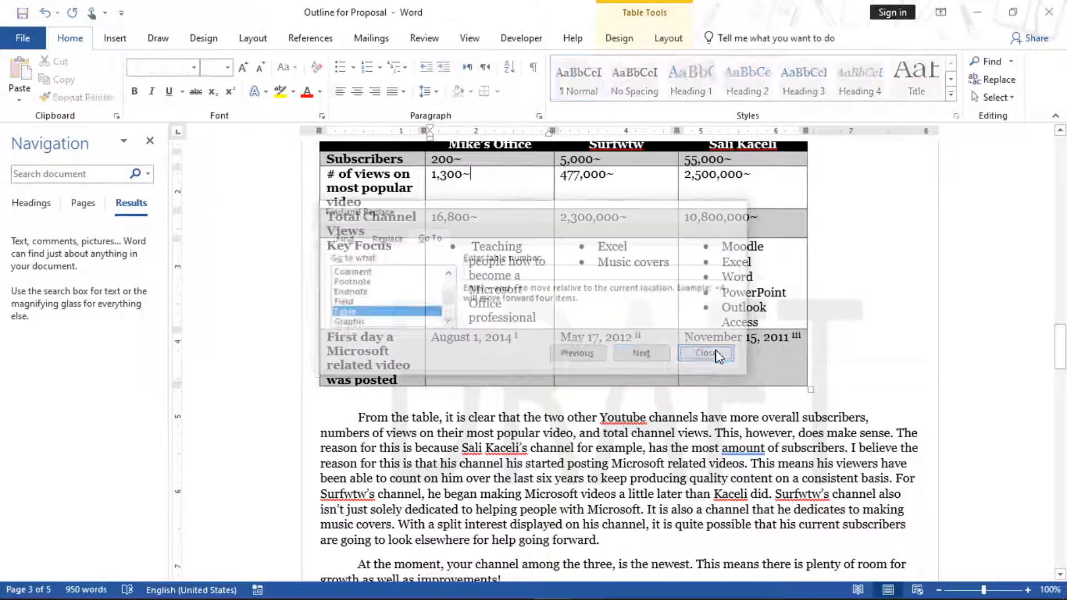
# Select the whole channel comparison table and allow spacing between its cells at 0.03"
pyautogui.moveTo(1063, 337); pyautogui.dragTo(1064, 328)
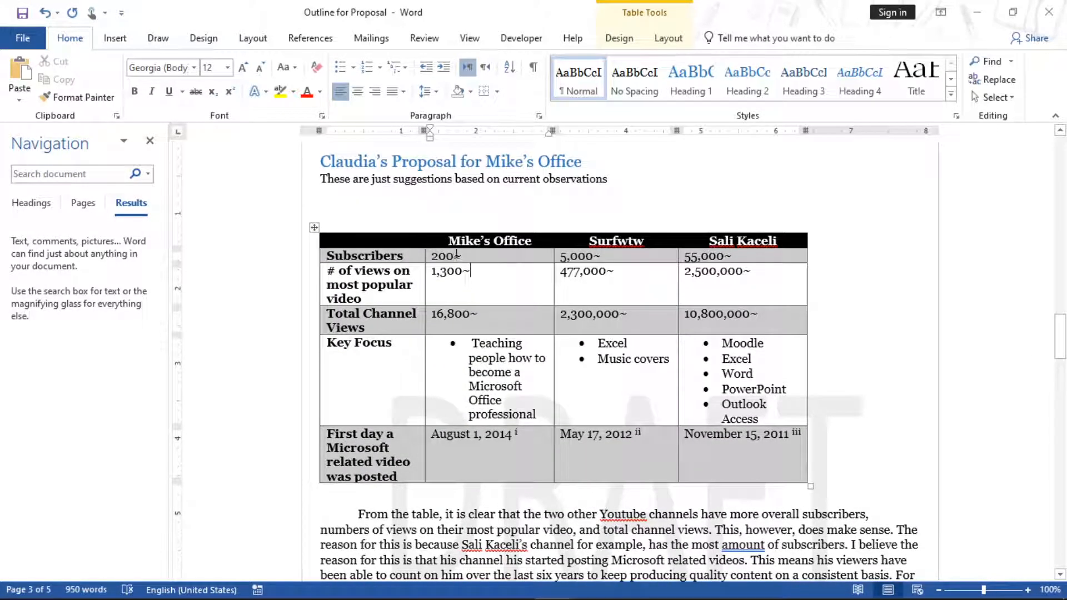
pyautogui.click(315, 227)
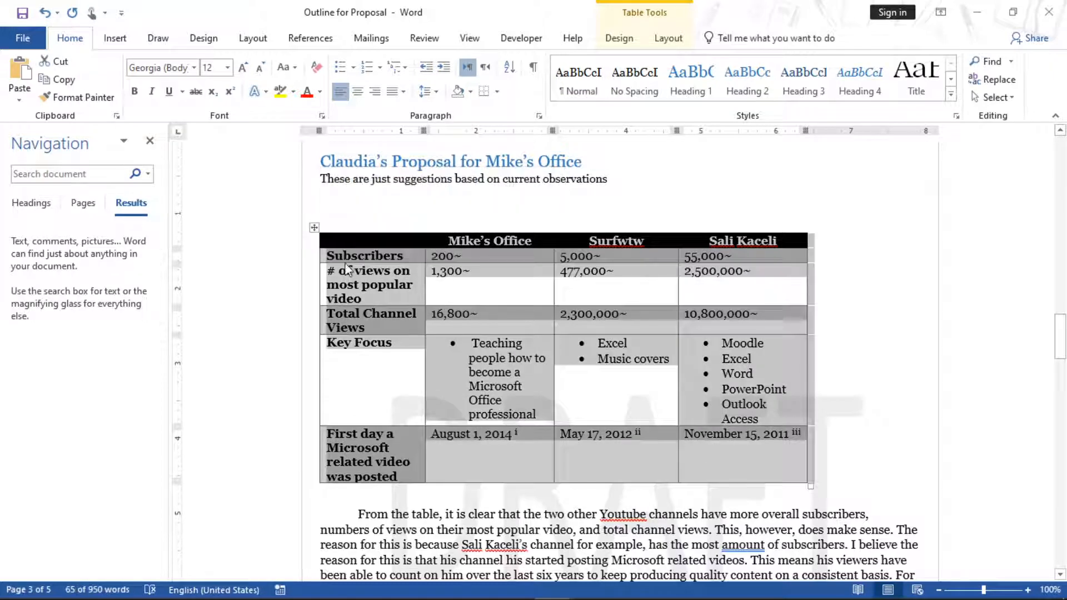
pyautogui.rightClick(315, 228)
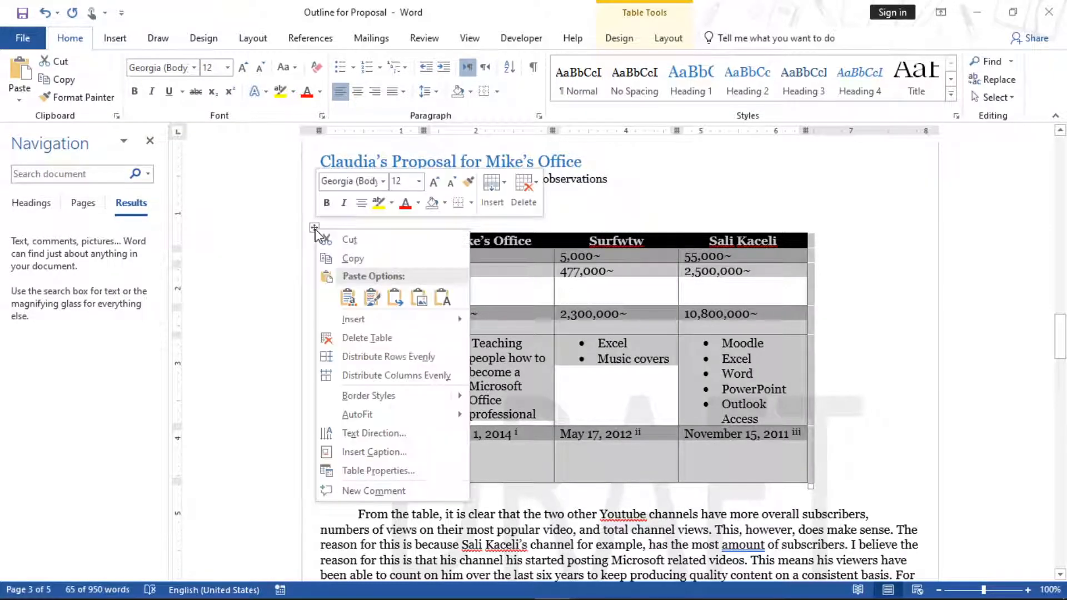
pyautogui.click(378, 470)
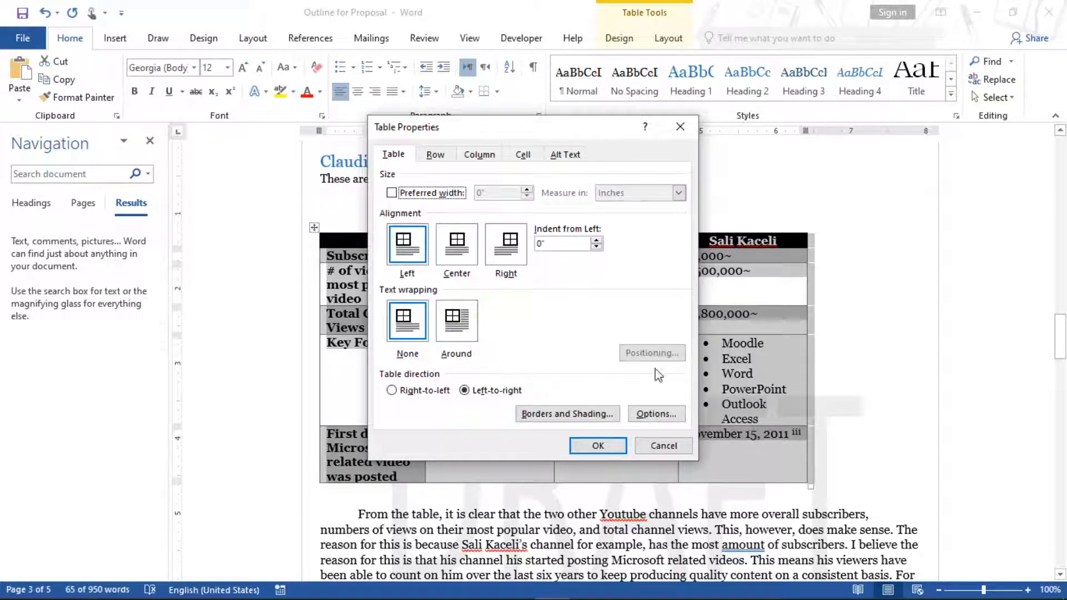
pyautogui.click(656, 413)
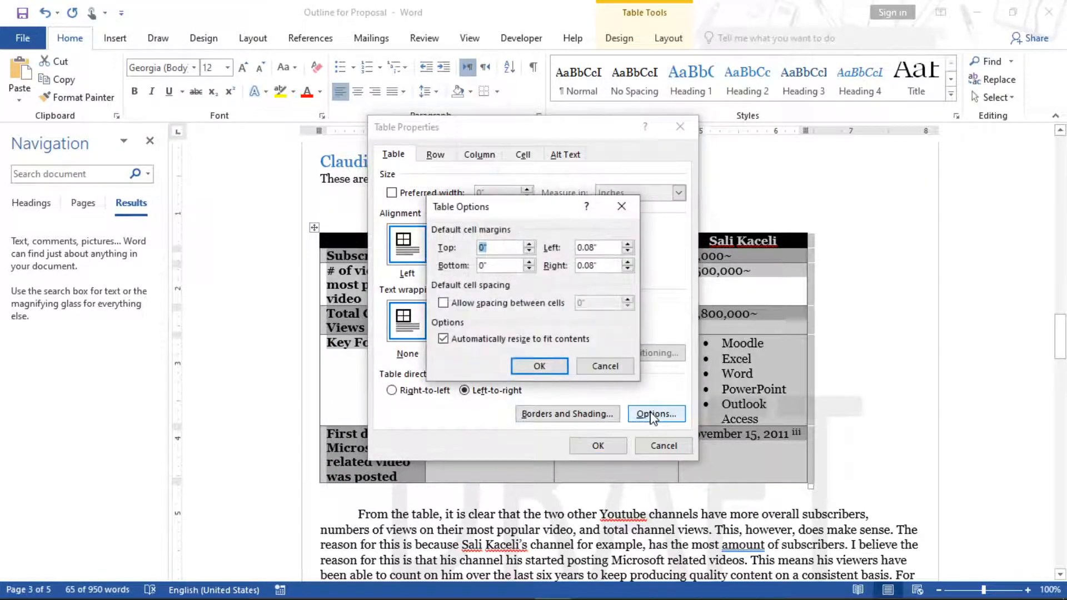
pyautogui.click(443, 303)
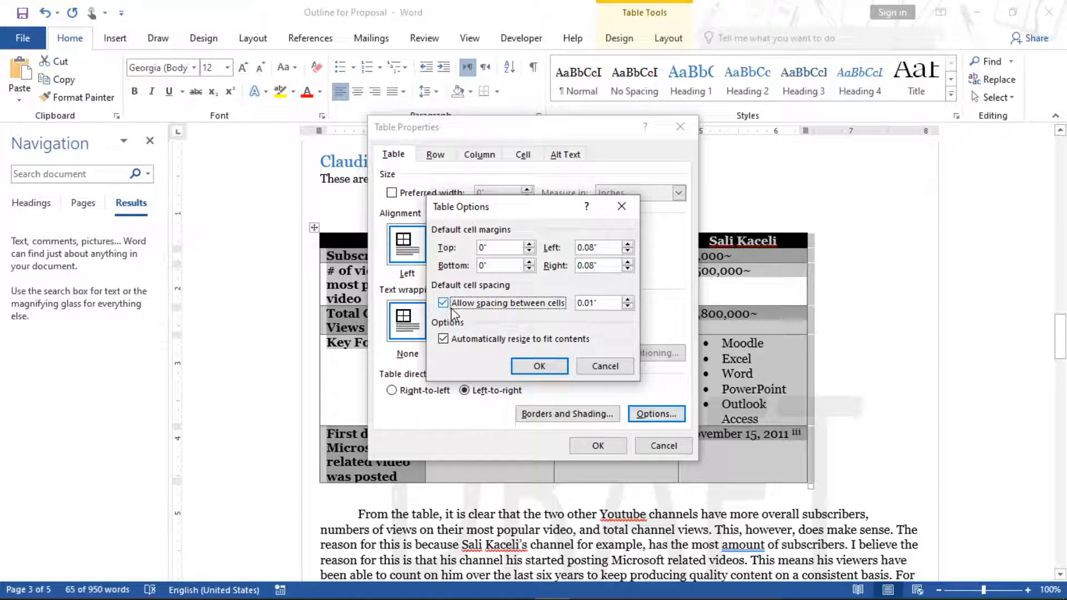
pyautogui.click(628, 300)
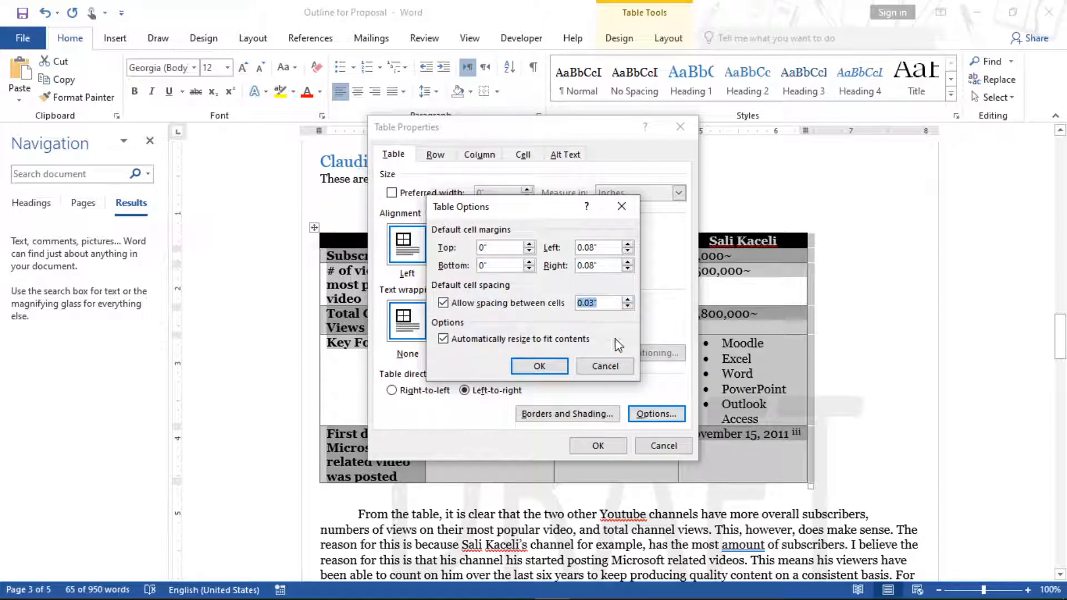
pyautogui.moveTo(513, 210); pyautogui.dragTo(727, 215)
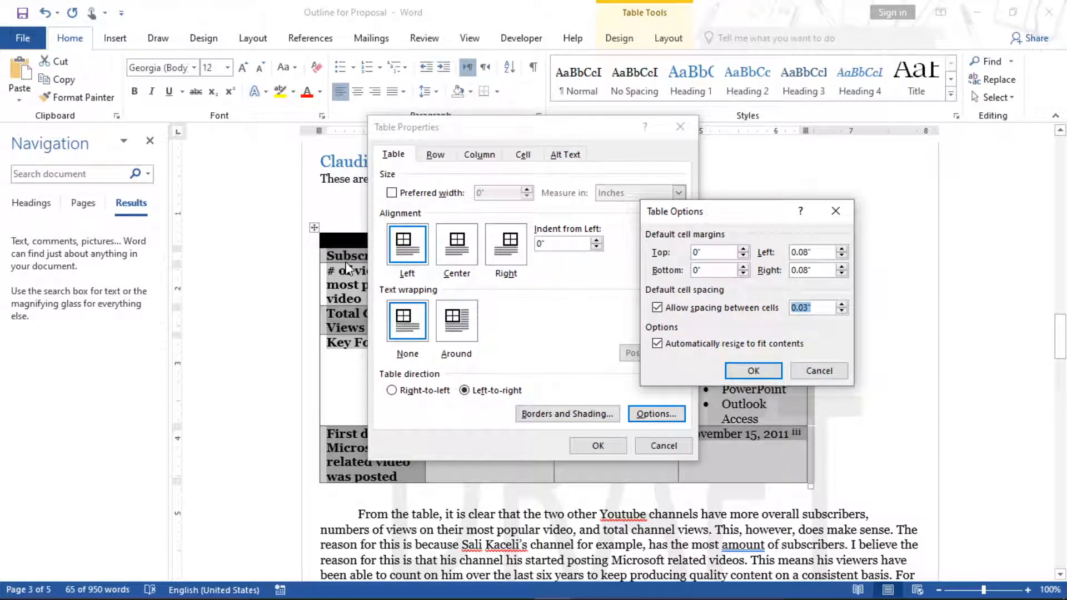
pyautogui.click(745, 374)
pyautogui.click(573, 446)
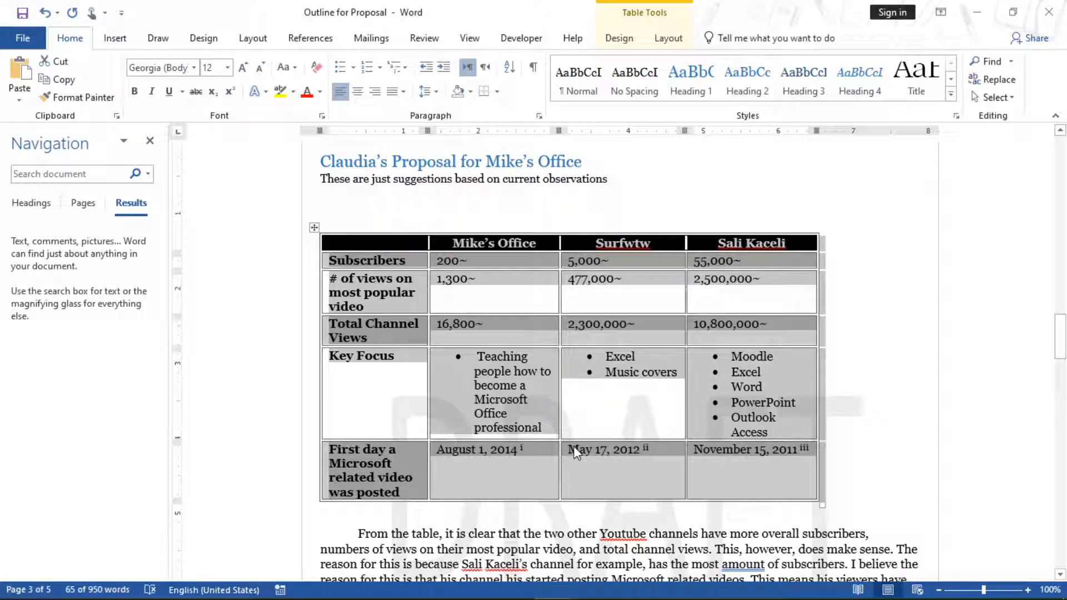
# Undo and redo the table's cell spacing change to compare its appearance with and without spacing
pyautogui.moveTo(1063, 336); pyautogui.dragTo(1062, 345)
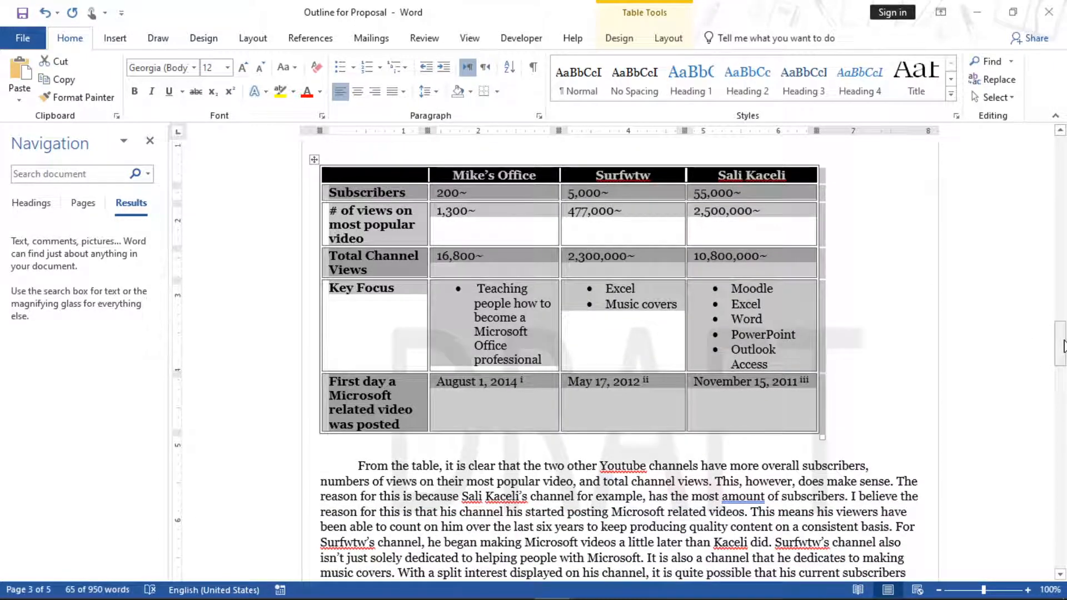
pyautogui.hotkey('ctrl', 'z')
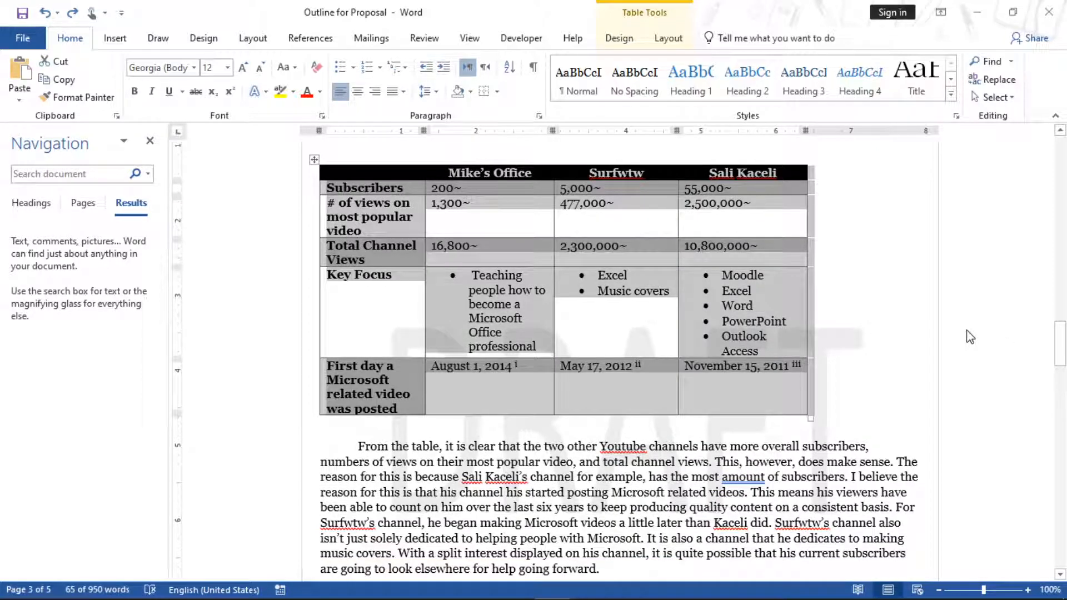
pyautogui.hotkey('ctrl', 'y')
pyautogui.click(702, 306)
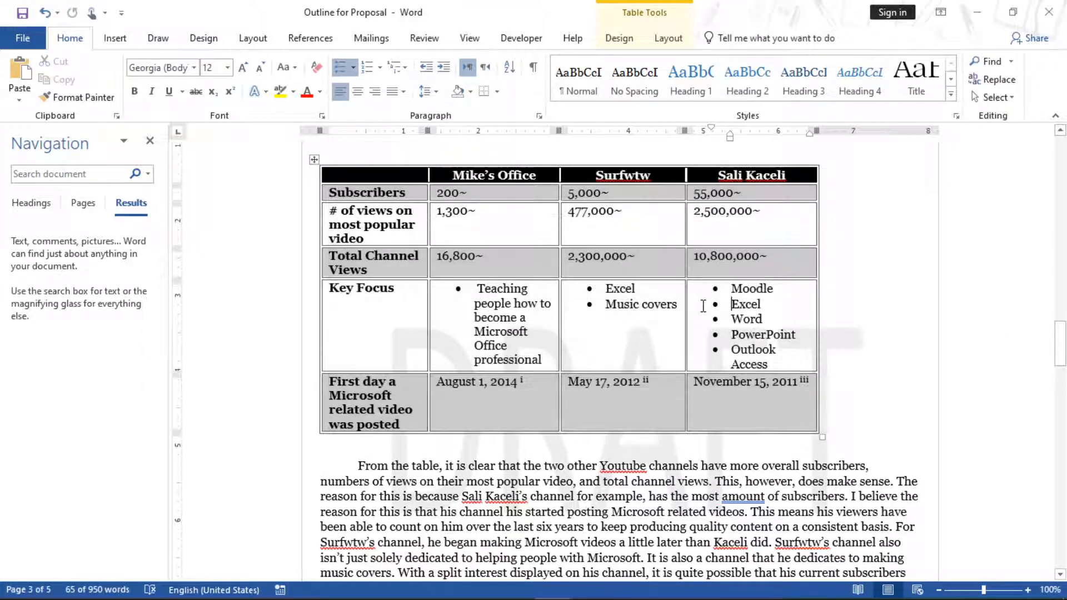
# Read items 8 and 9 in the mo 100 Project 1 instructions document and return to Outline for Proposal
pyautogui.moveTo(596, 593)
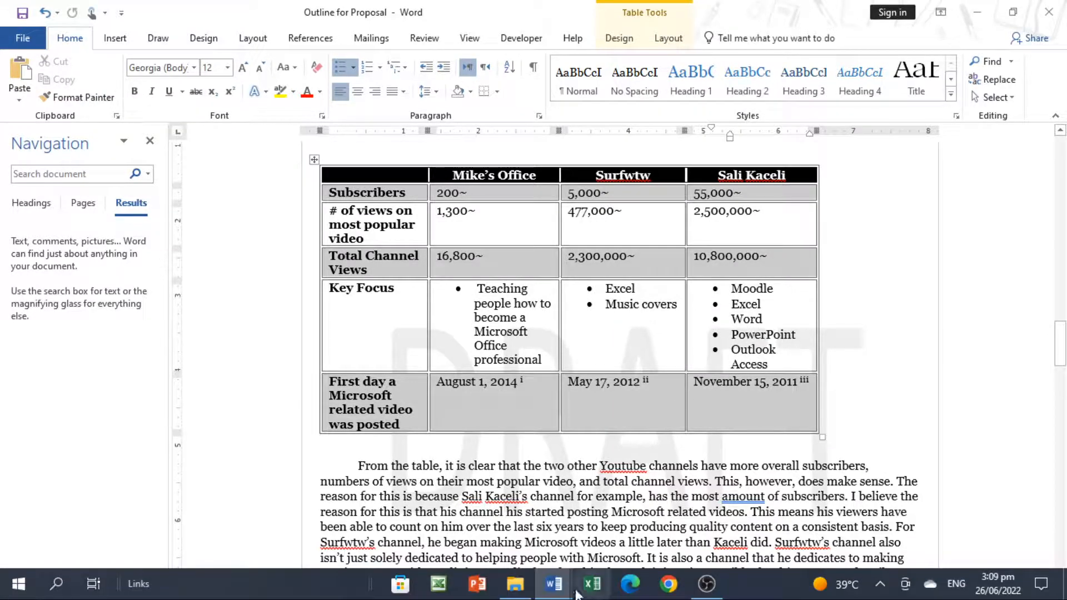
pyautogui.moveTo(562, 588)
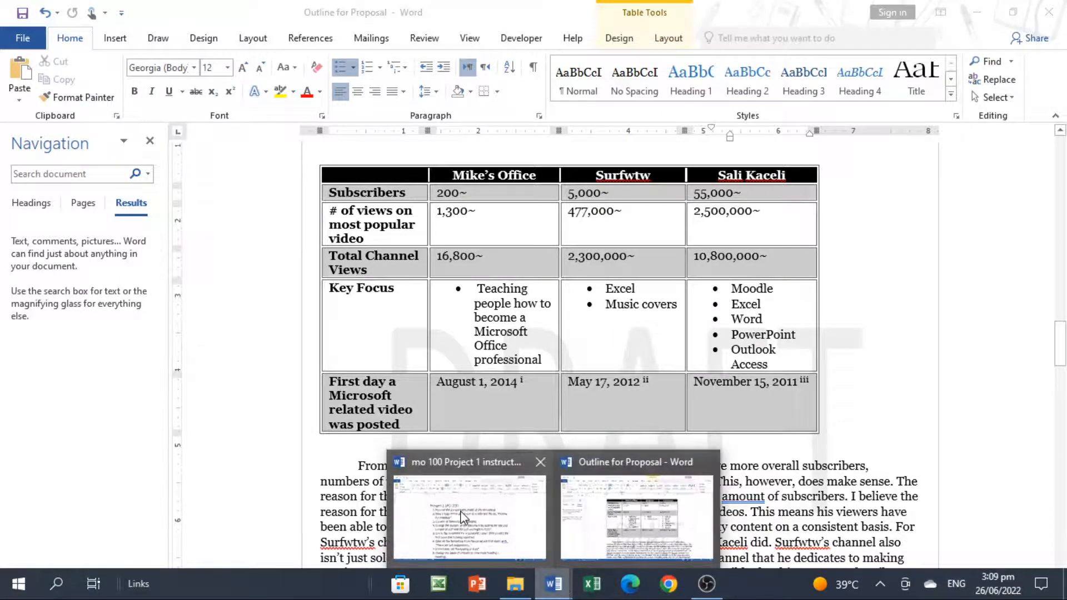
pyautogui.click(466, 517)
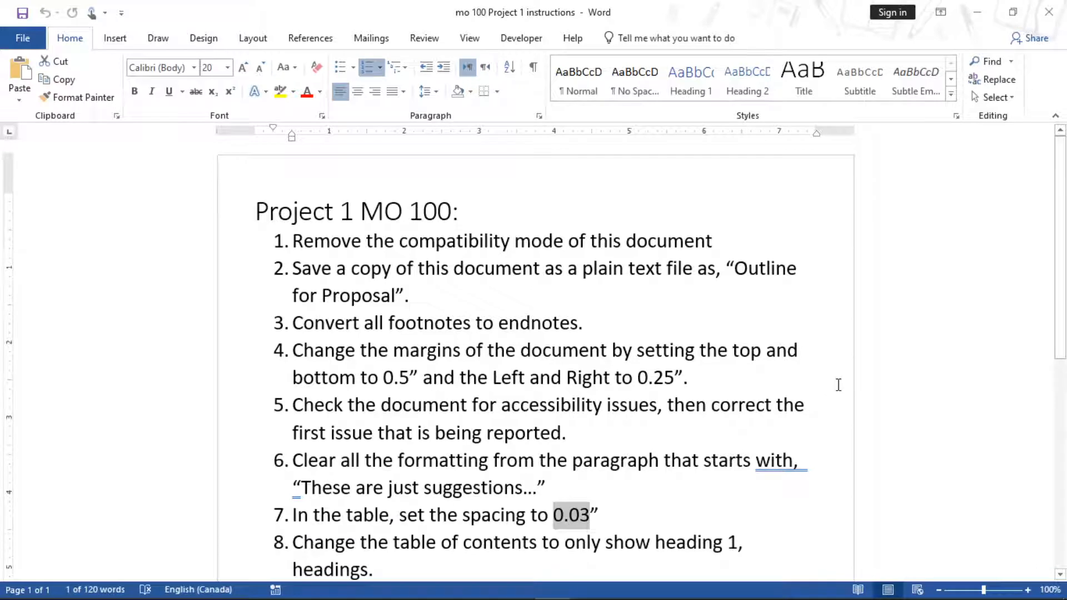
pyautogui.moveTo(1063, 329); pyautogui.dragTo(1065, 425)
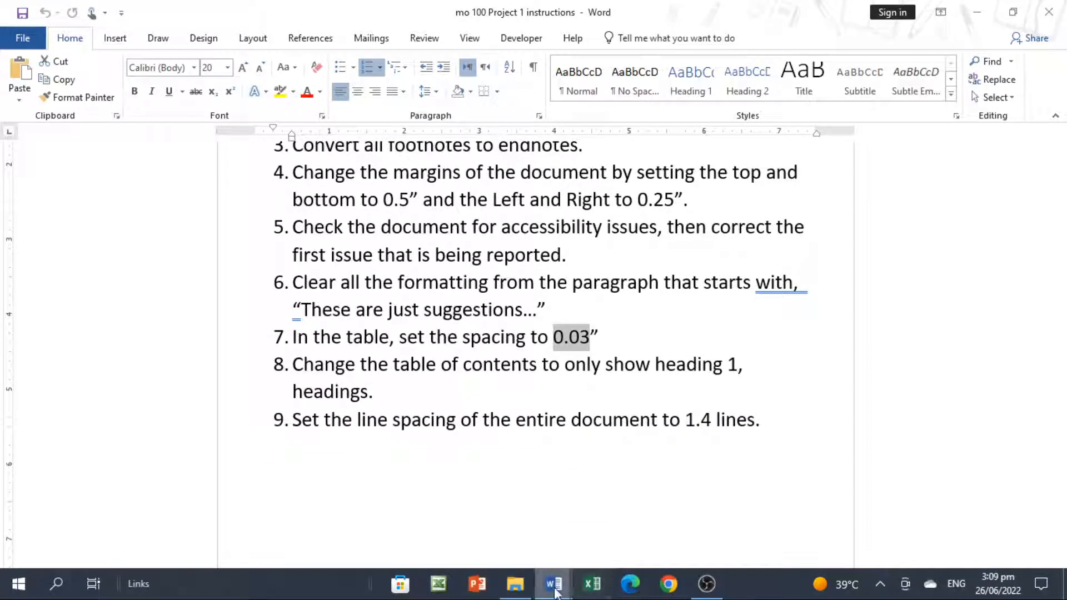
pyautogui.moveTo(552, 583)
pyautogui.click(635, 536)
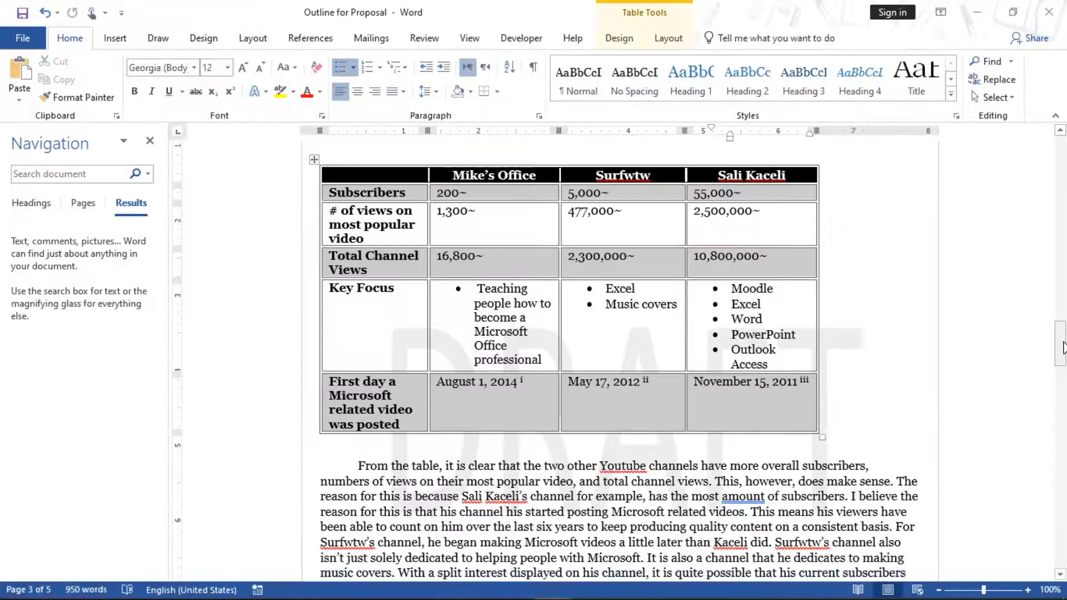
# Customize the table of contents to show 1 level, so only Heading 1 entries are included, replacing the existing table
pyautogui.moveTo(1061, 355)
pyautogui.mouseDown()
pyautogui.moveTo(1065, 158)
pyautogui.moveTo(1065, 254)
pyautogui.moveTo(1065, 233)
pyautogui.mouseUp()
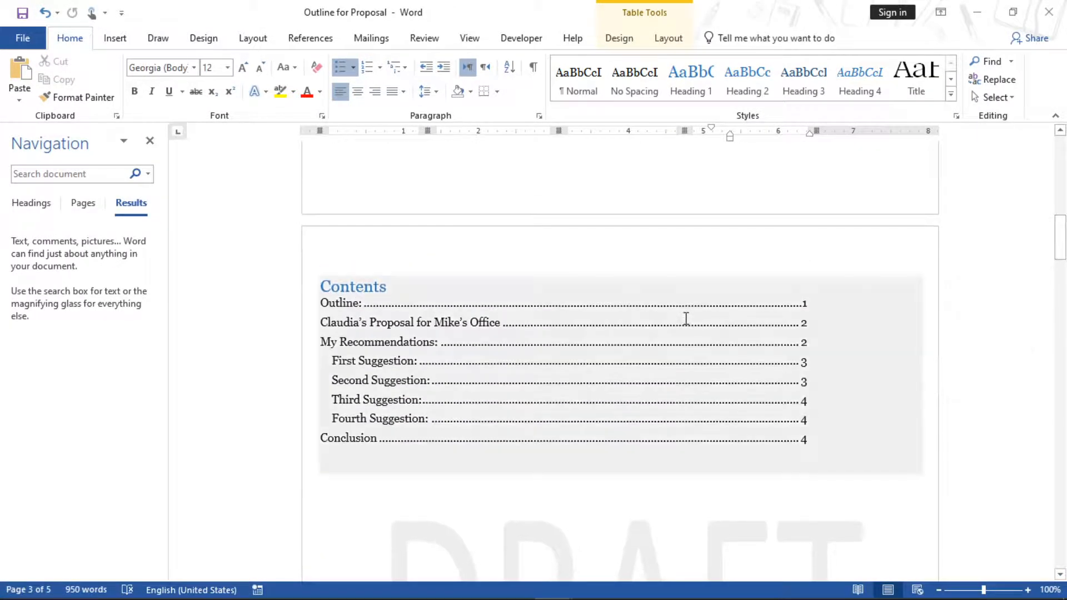
pyautogui.click(686, 317)
pyautogui.click(309, 39)
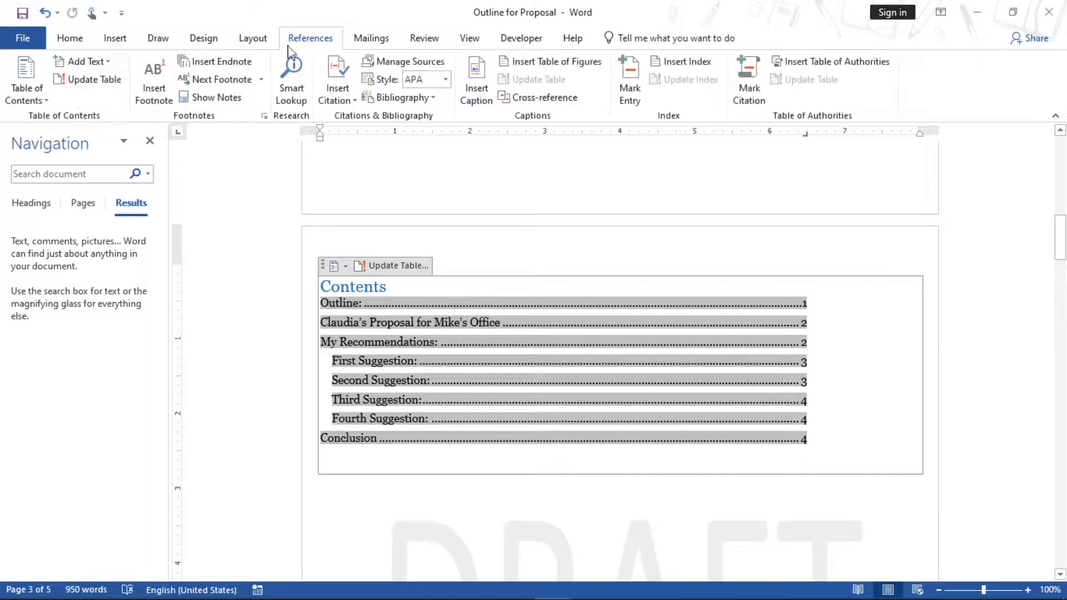
pyautogui.click(45, 99)
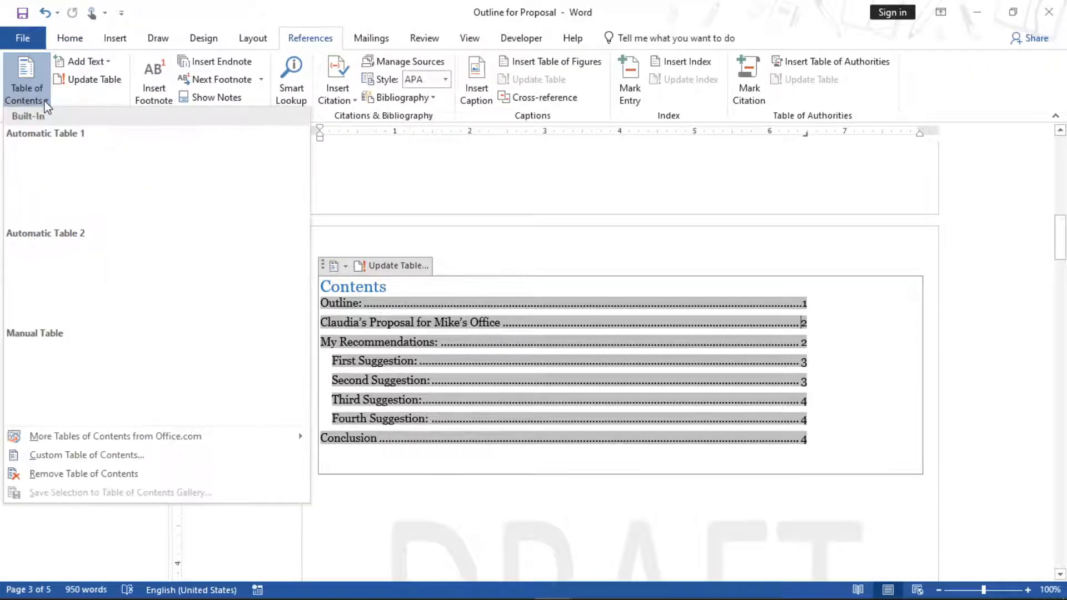
pyautogui.click(109, 456)
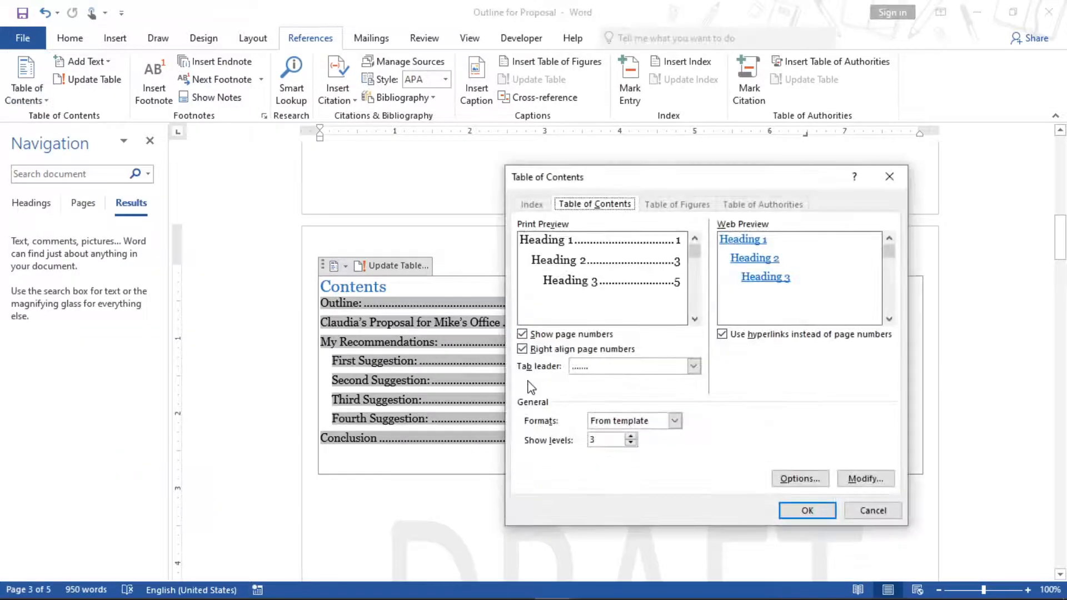
pyautogui.click(630, 443)
pyautogui.click(630, 443)
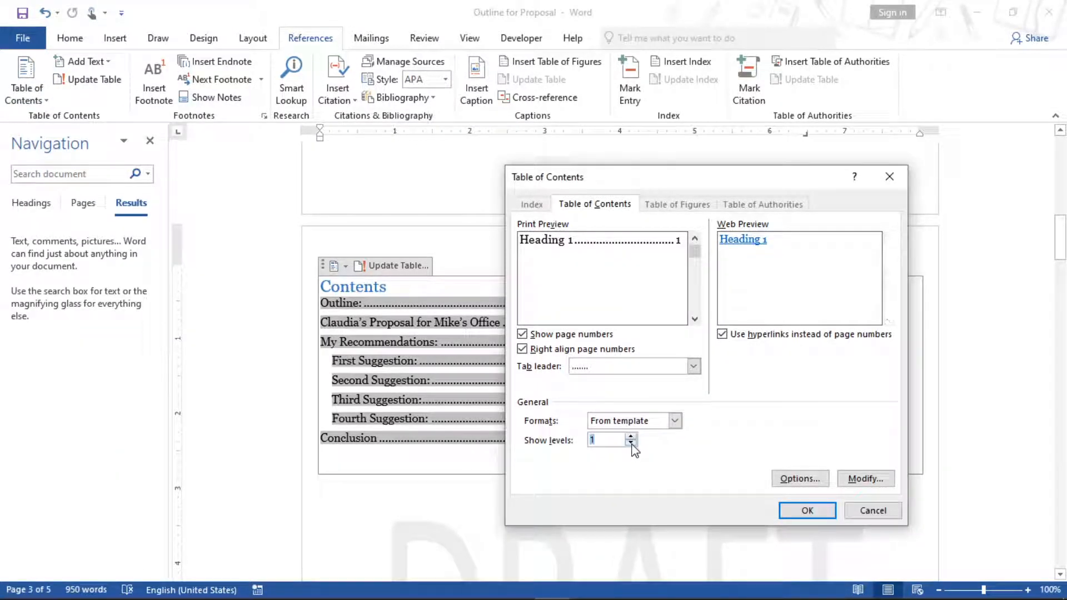
pyautogui.click(807, 510)
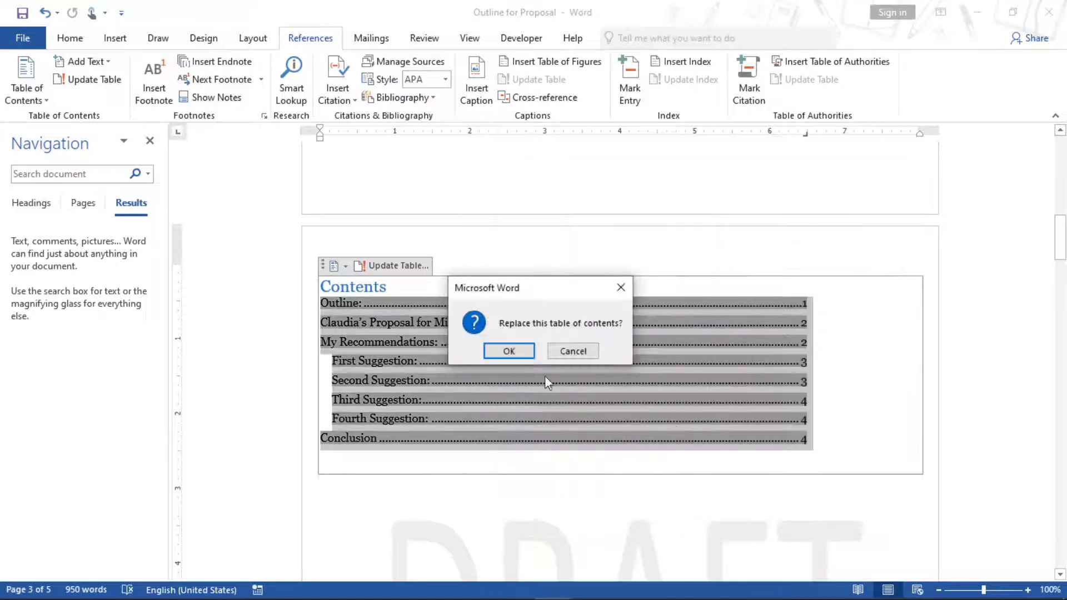
pyautogui.click(506, 351)
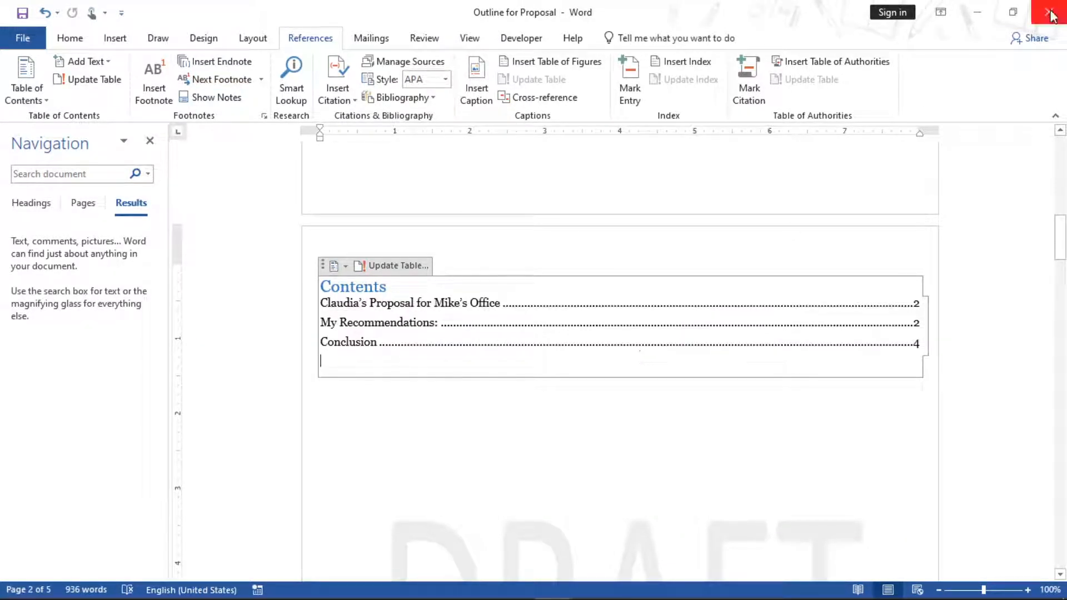
# Minimize the Outline for Proposal and mo 100 Project 1 instructions windows to get to the MS Word folder in File Explorer
pyautogui.click(978, 13)
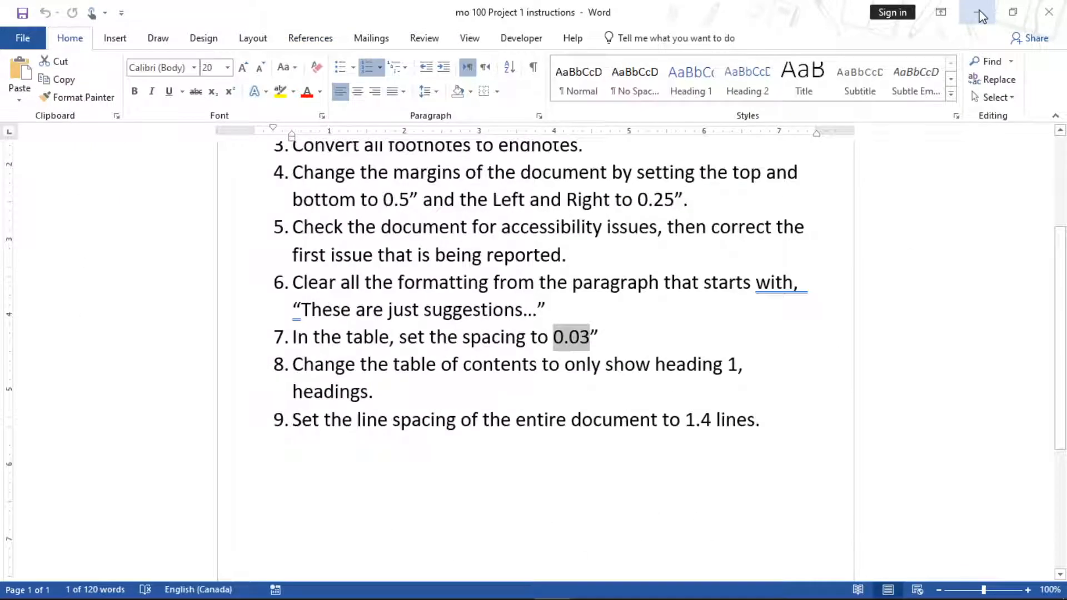
pyautogui.click(980, 13)
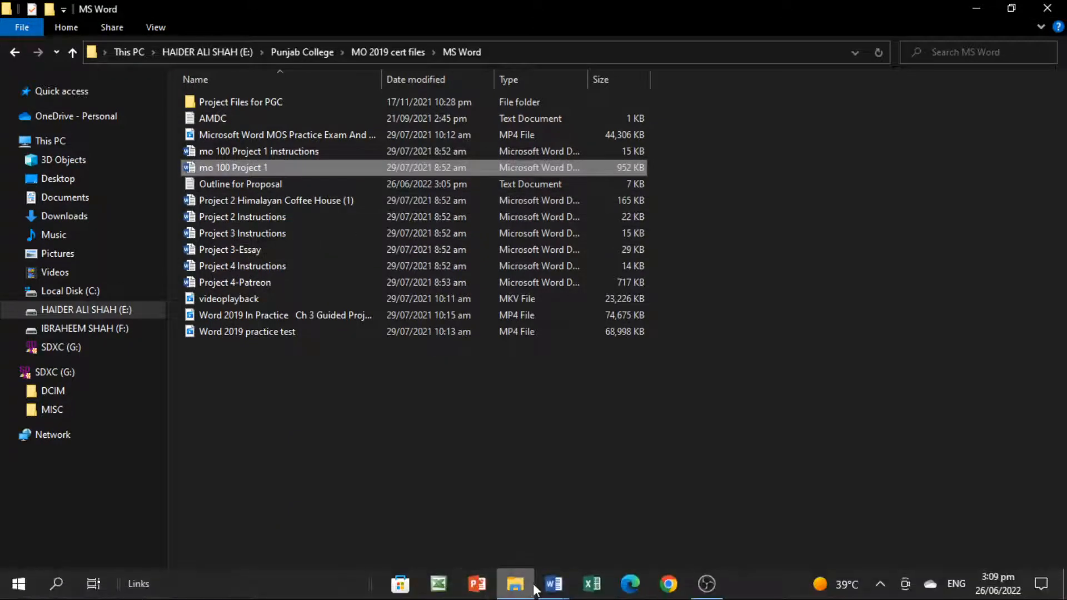
# Return to Outline for Proposal and replace the DRAFT text of its custom watermark with the author's full name
pyautogui.click(544, 588)
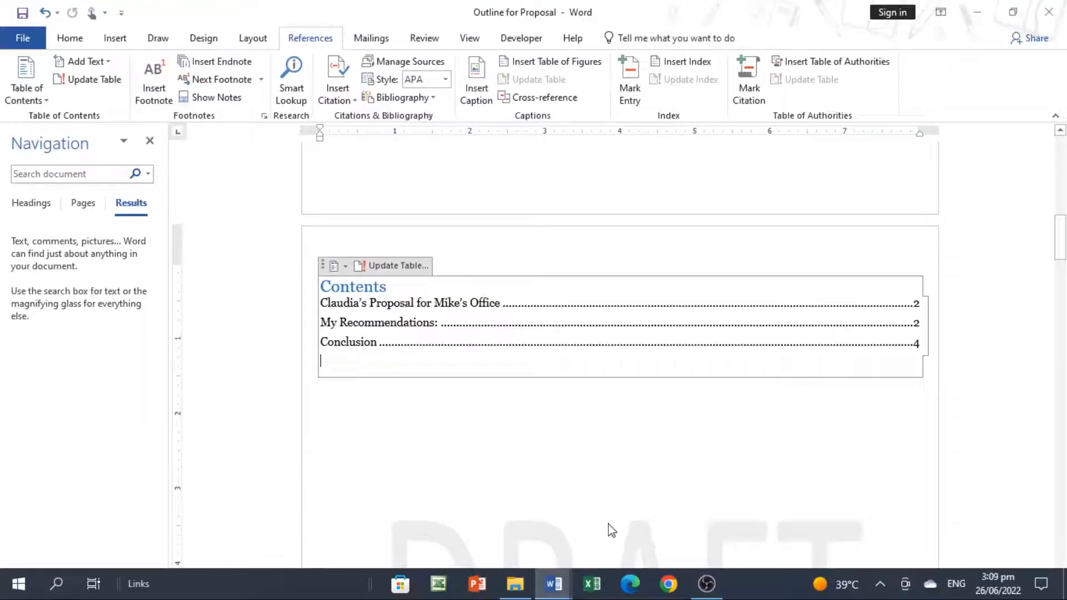
pyautogui.click(611, 528)
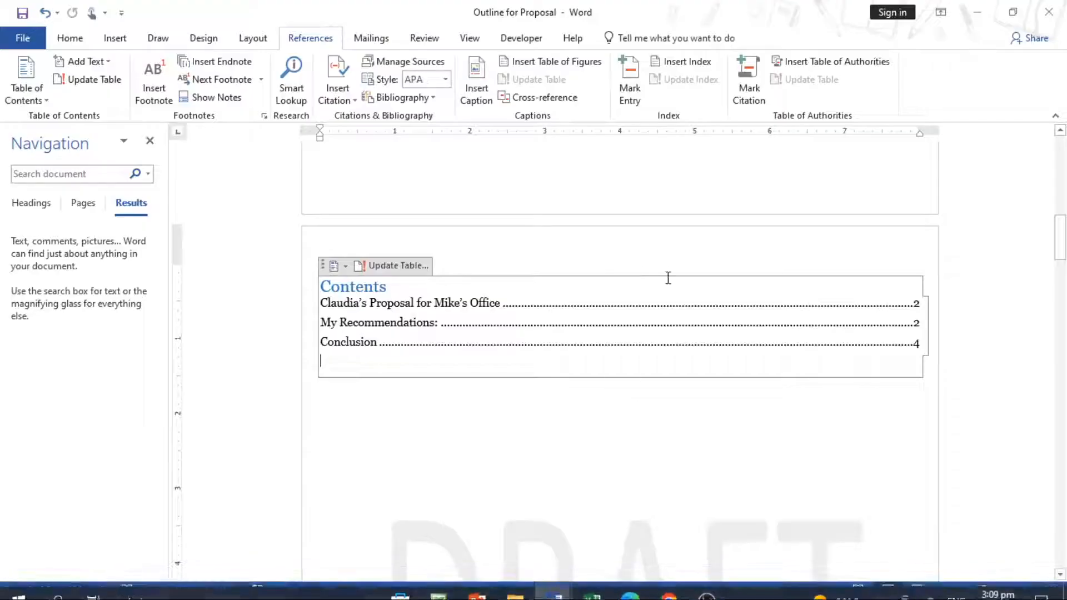
pyautogui.click(204, 38)
pyautogui.click(933, 103)
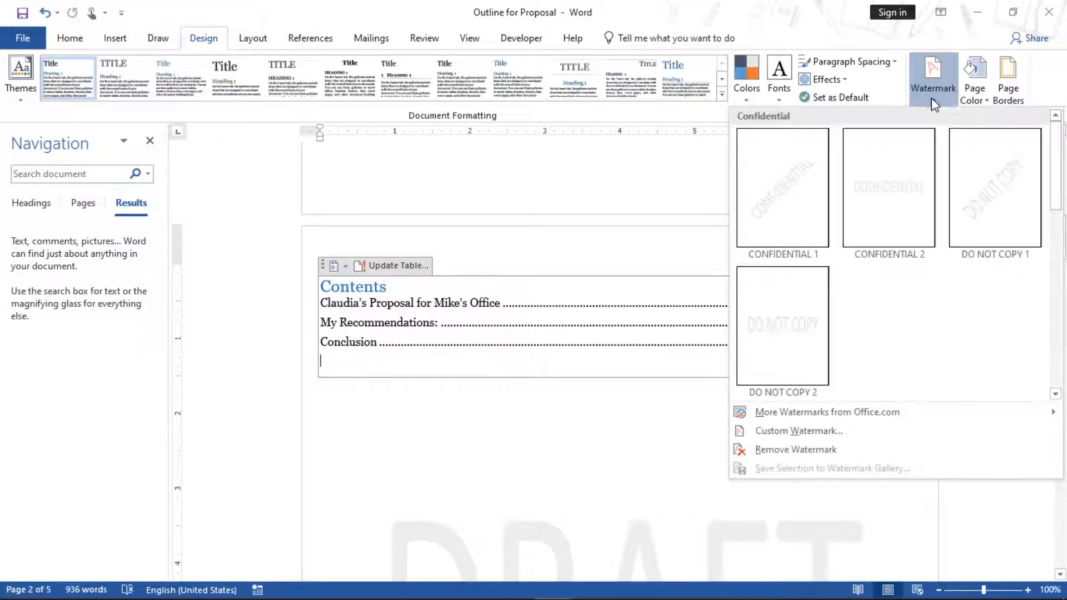
pyautogui.click(806, 432)
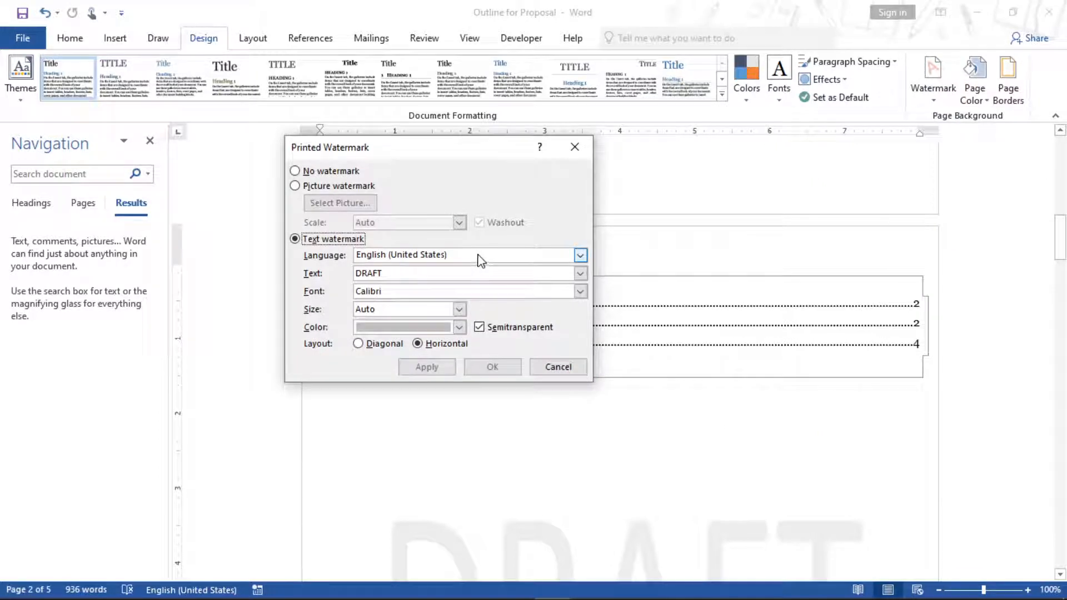
pyautogui.click(469, 276)
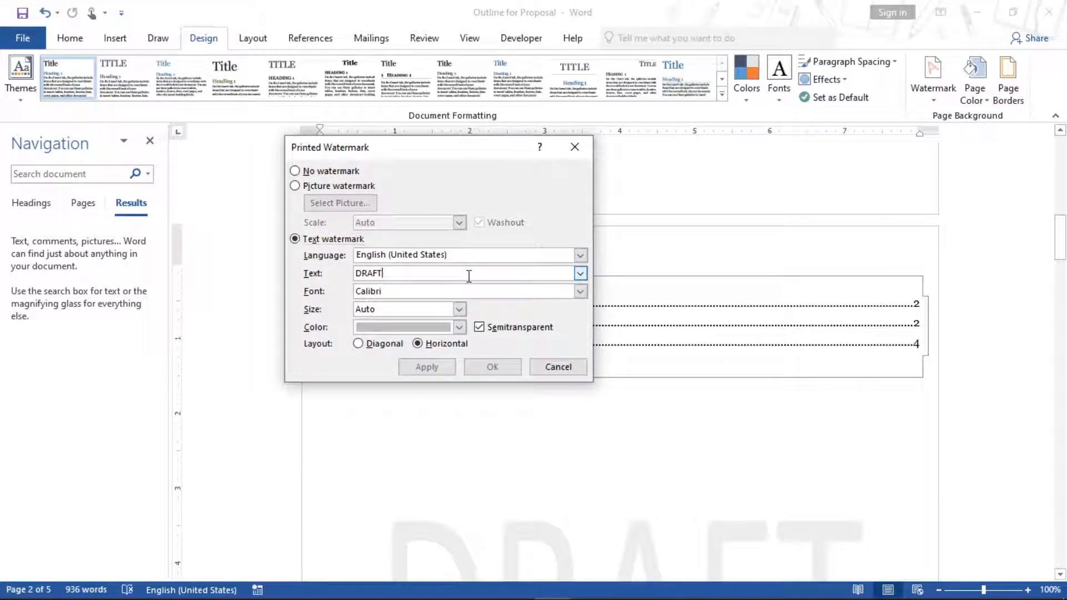
pyautogui.doubleClick(469, 276)
pyautogui.press('BackSpace')
pyautogui.write('Haider Ali Shah')
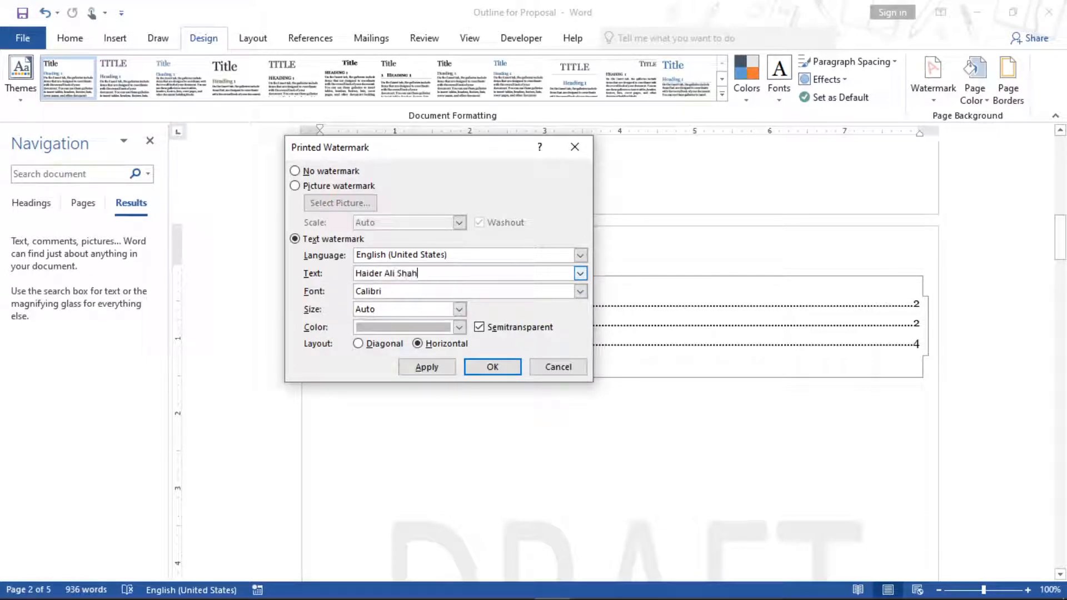
# Colour the semitransparent text watermark blue, set its layout to Diagonal, and apply it to the document
pyautogui.click(459, 327)
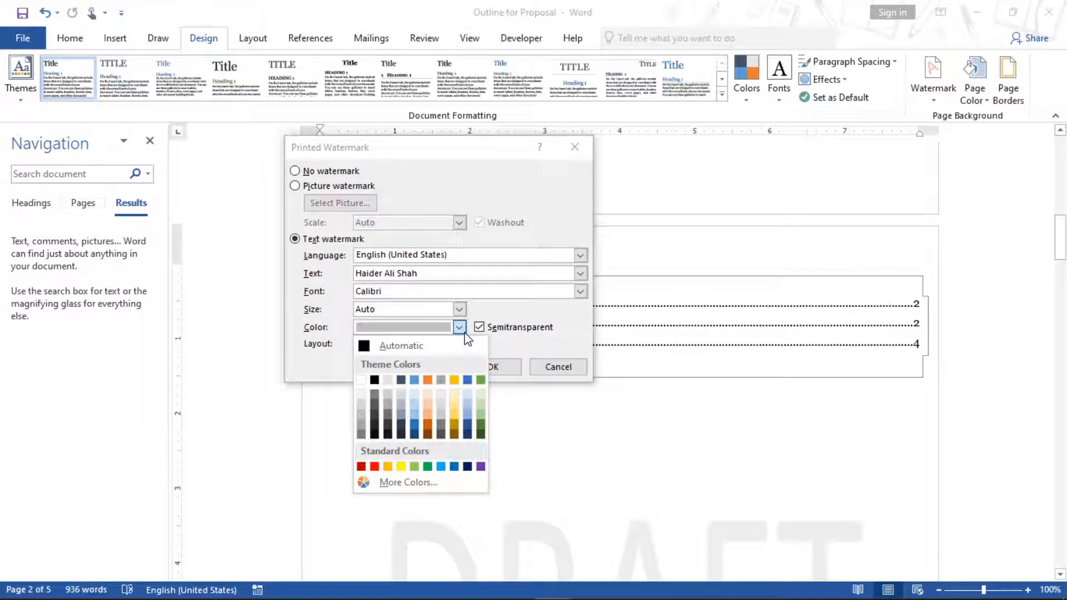
pyautogui.click(415, 425)
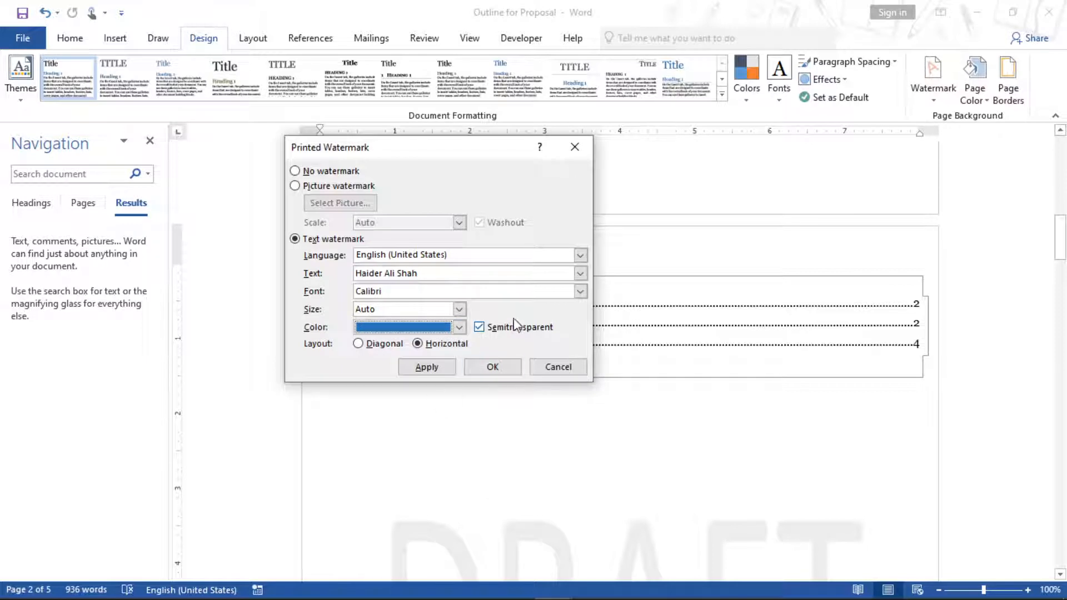
pyautogui.click(446, 367)
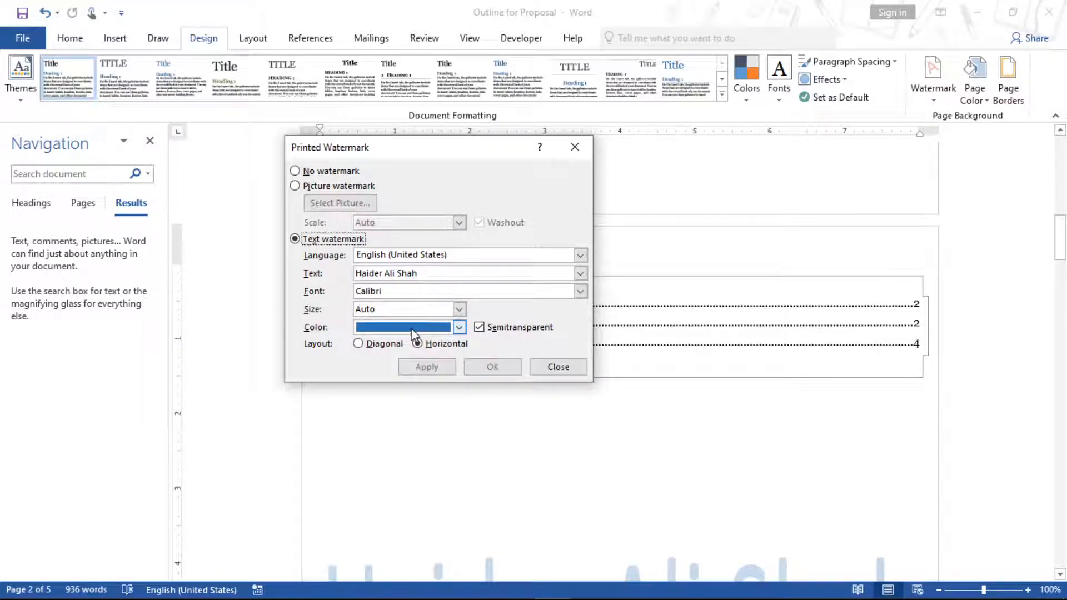
pyautogui.click(369, 344)
pyautogui.click(435, 367)
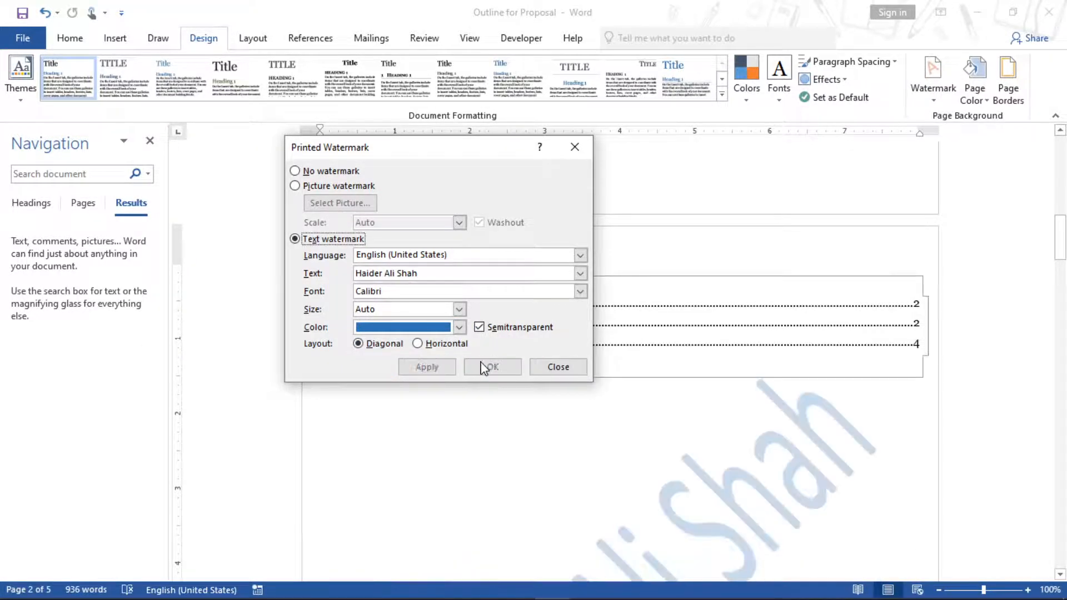
pyautogui.click(550, 367)
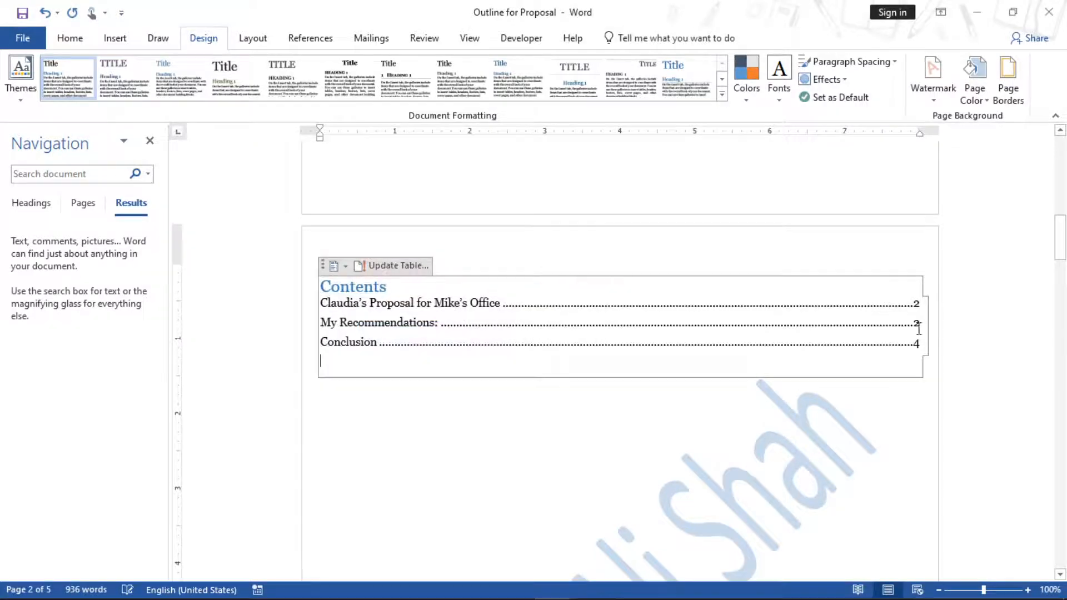
pyautogui.moveTo(1061, 250); pyautogui.dragTo(1059, 275)
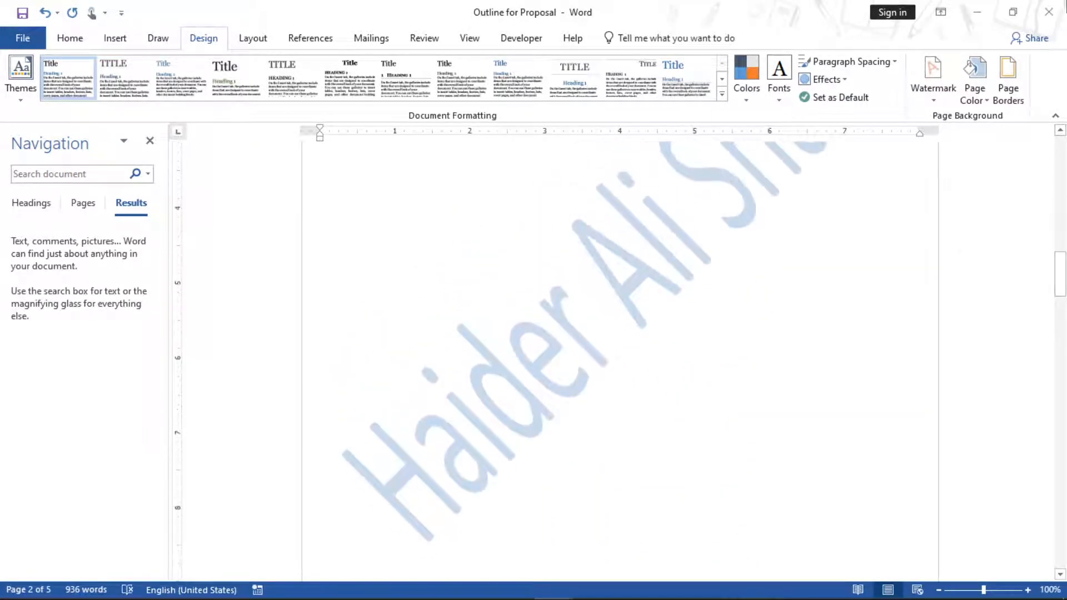
# Save a PDF copy in the MS Word folder, named with the author's full name followed by "amdc computer assignment"
pyautogui.click(1049, 12)
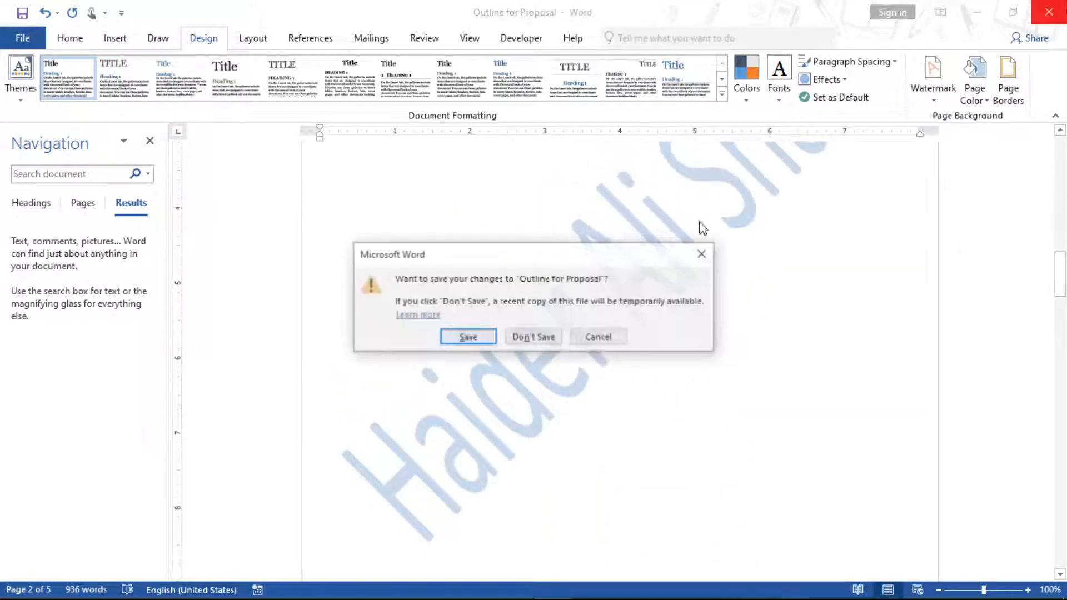
pyautogui.click(547, 340)
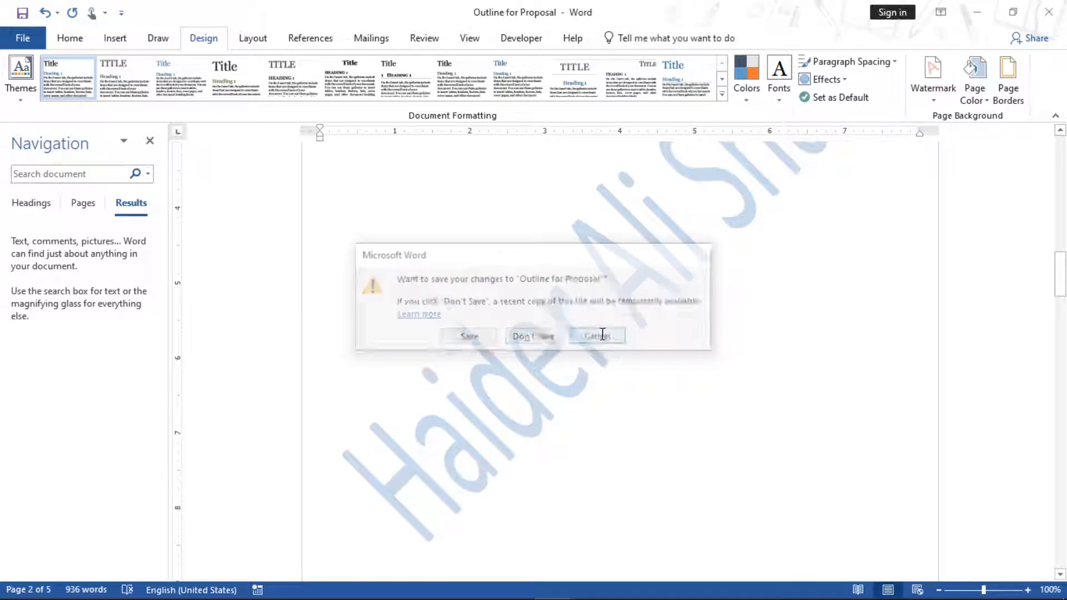
pyautogui.click(13, 38)
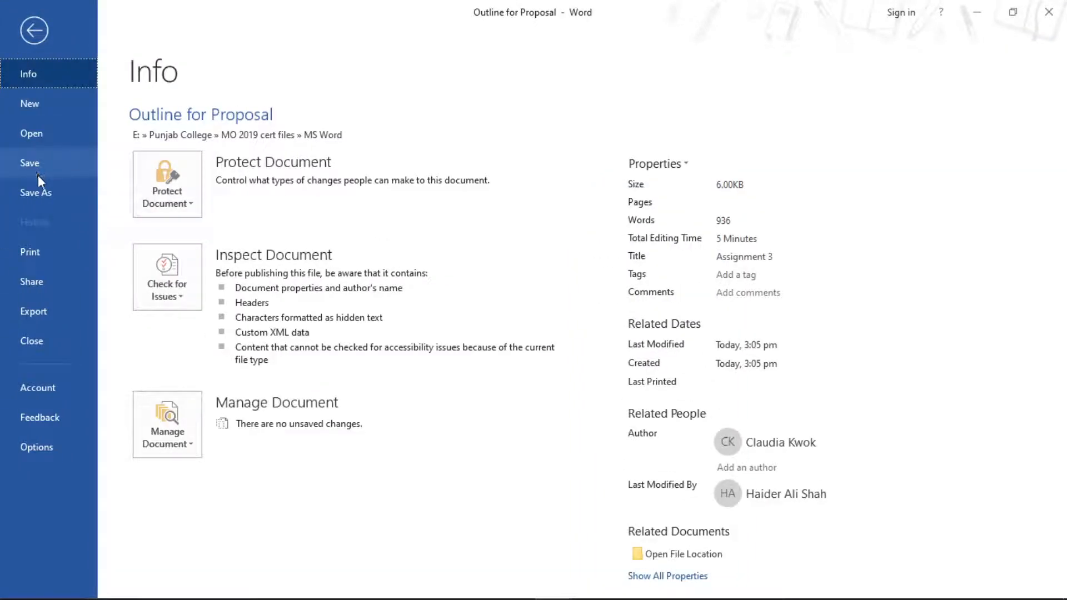
pyautogui.click(40, 190)
pyautogui.click(356, 222)
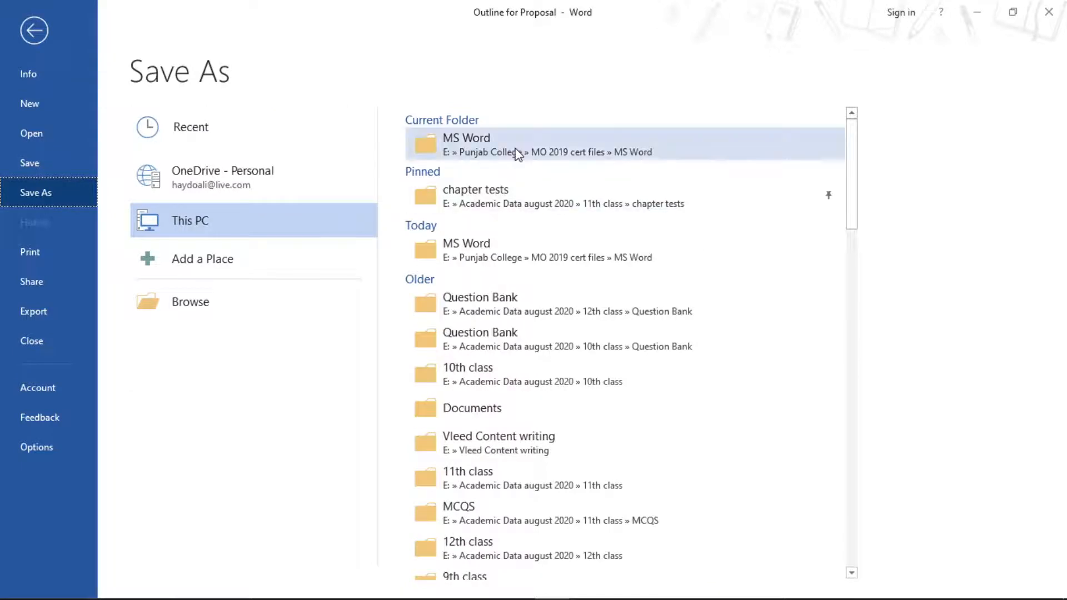
pyautogui.click(451, 149)
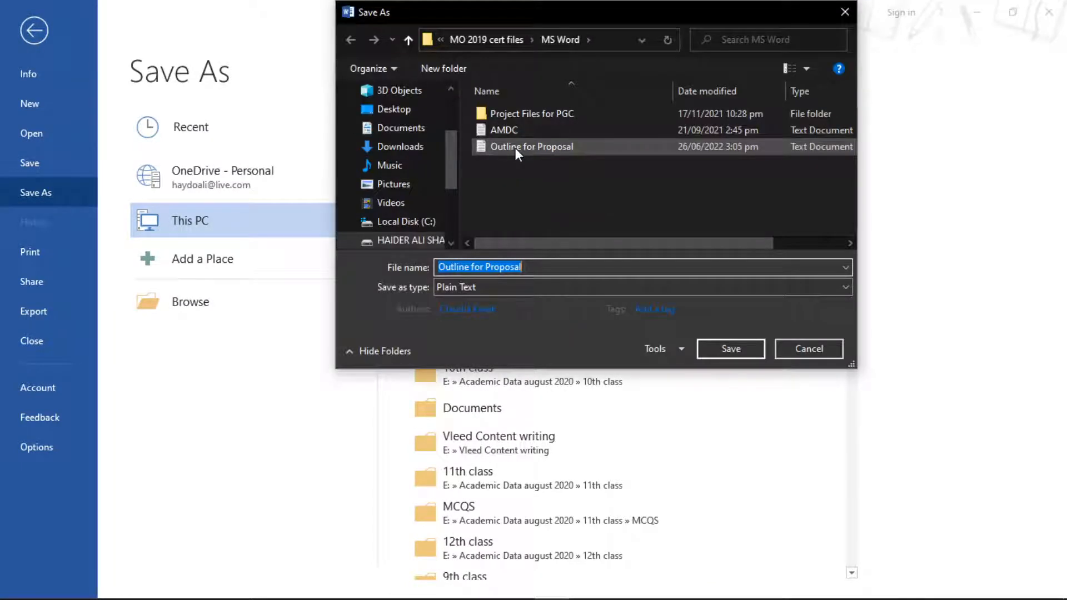
pyautogui.click(841, 288)
pyautogui.click(466, 372)
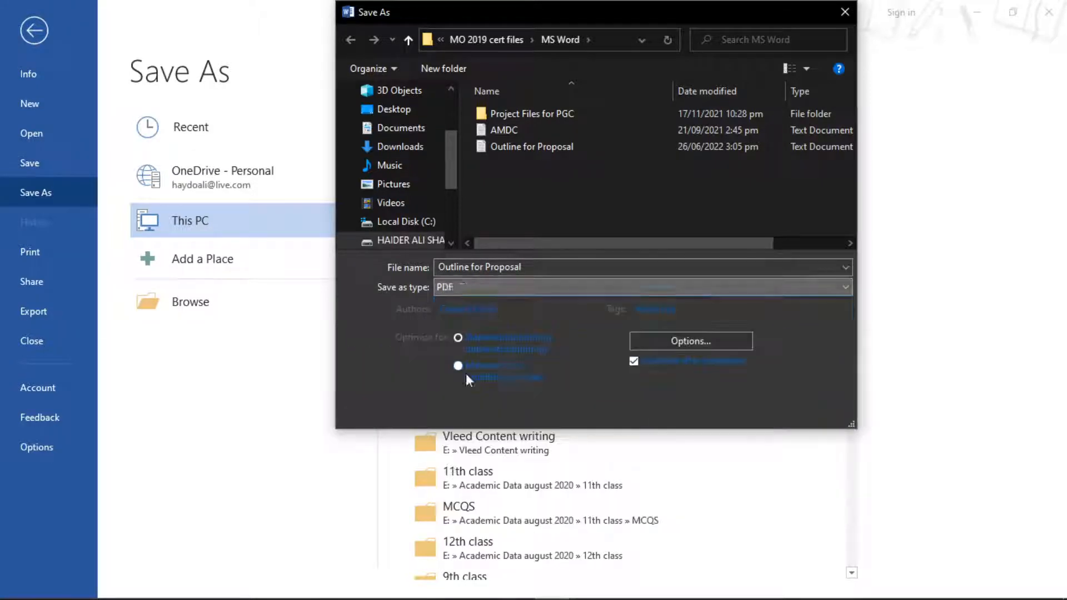
pyautogui.tripleClick(539, 270)
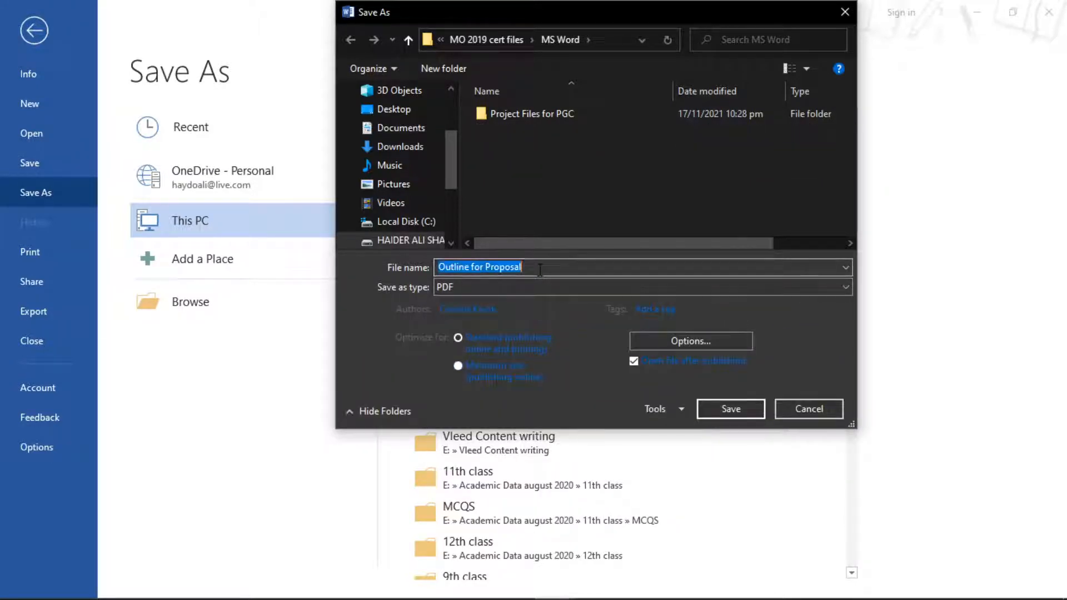
pyautogui.write('haider ali shah amdc computer assignment')
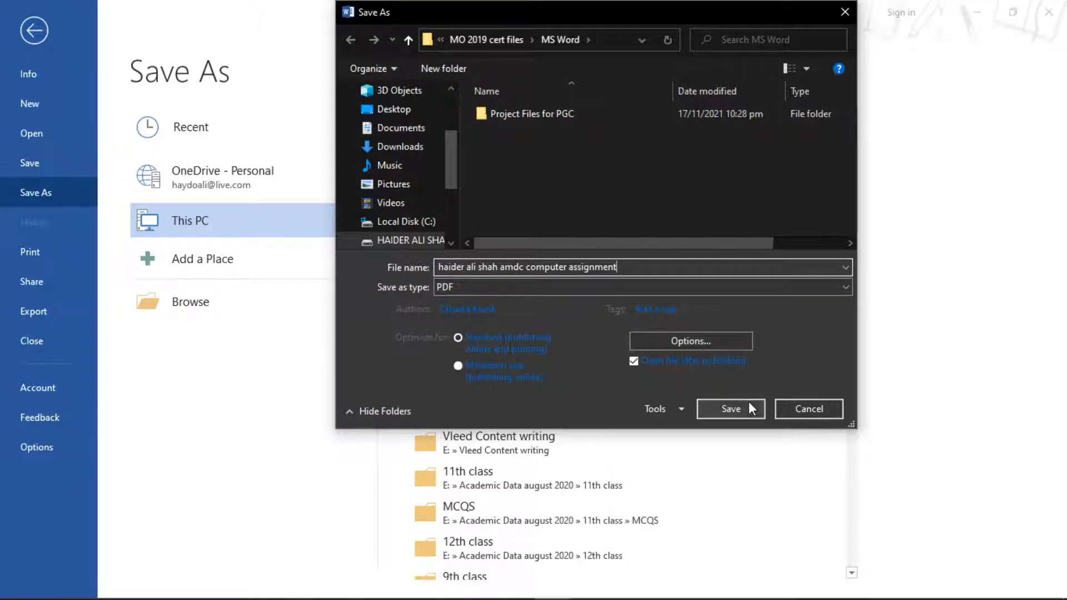
pyautogui.click(729, 407)
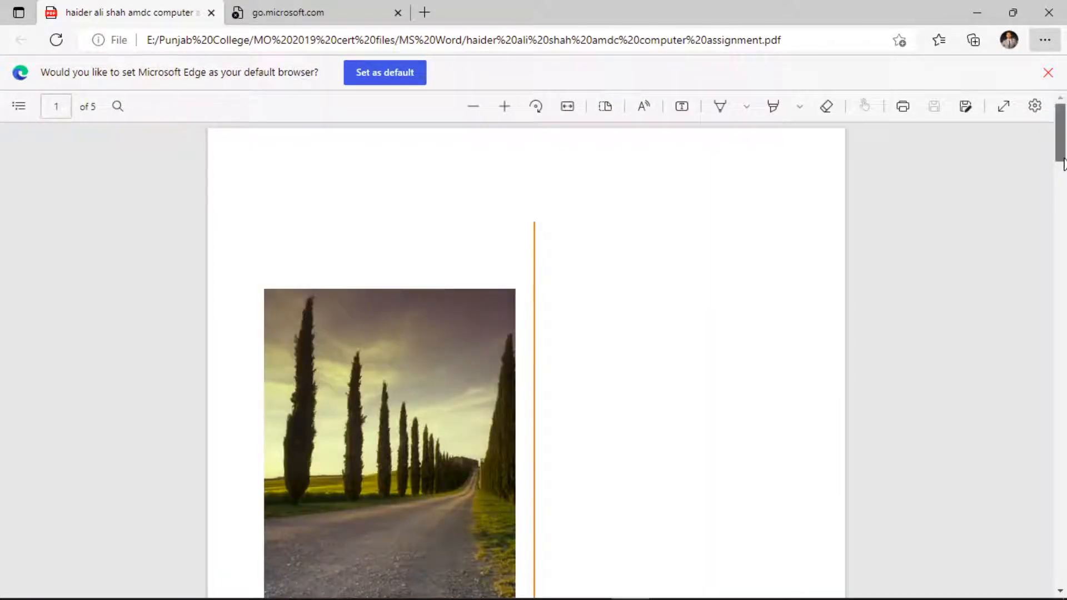
# Look through the exported PDF to its last page, close it, and close Outline for Proposal without saving changes
pyautogui.moveTo(1065, 156); pyautogui.dragTo(1066, 564)
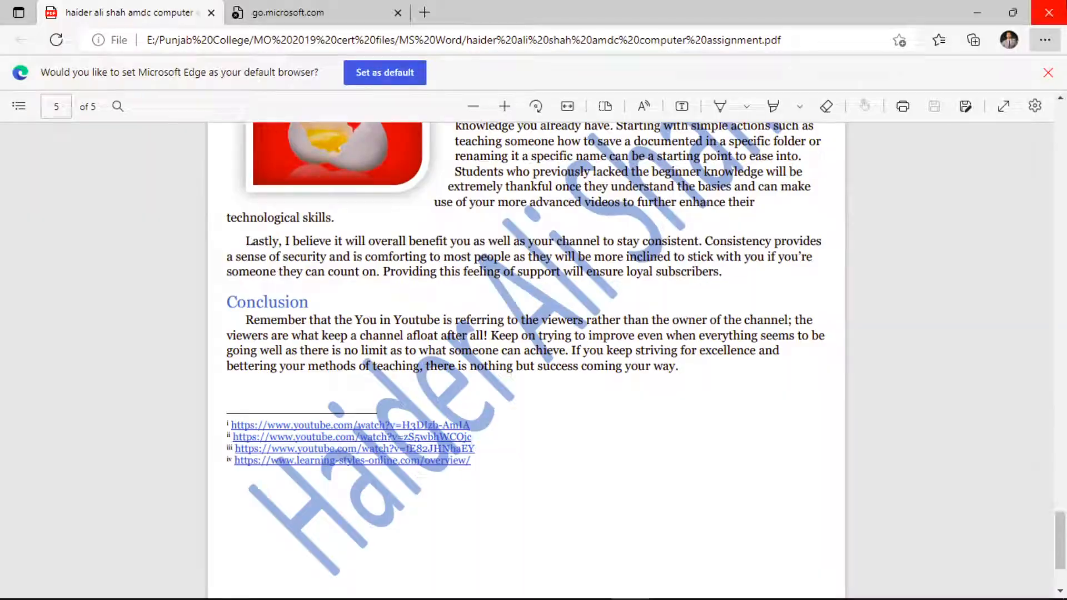
pyautogui.click(1048, 12)
pyautogui.click(1048, 12)
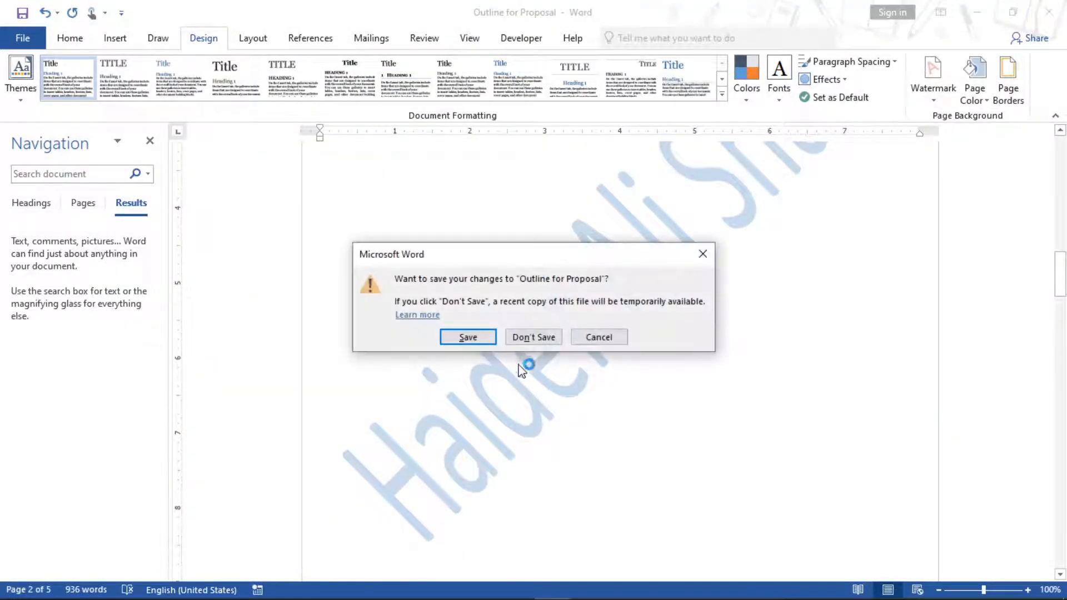
pyautogui.click(533, 336)
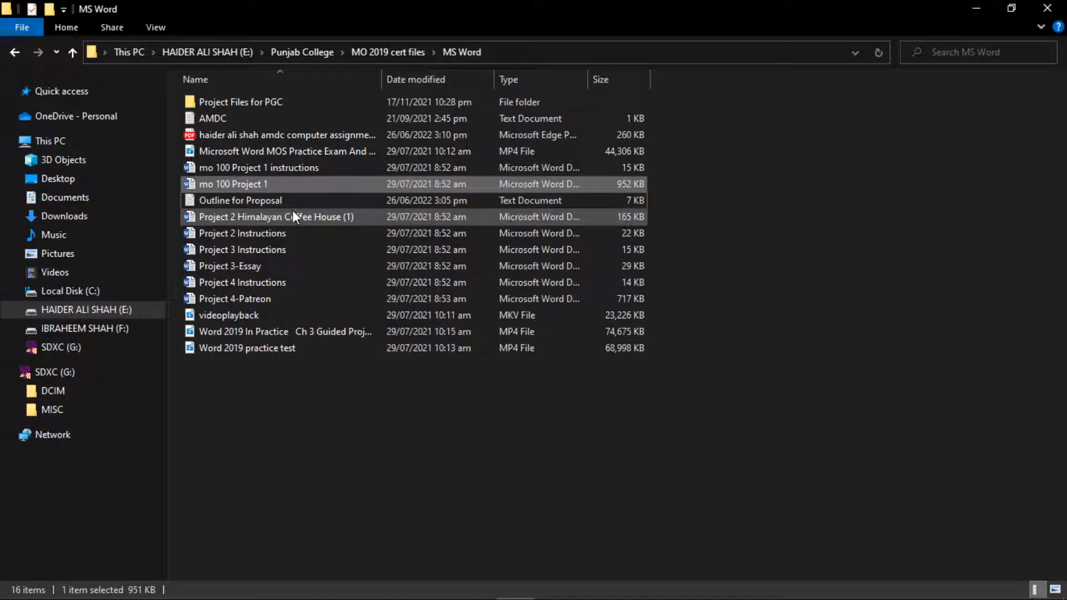
# Open the Project 2 Instructions document and close mo 100 Project 1 instructions without saving changes
pyautogui.doubleClick(270, 237)
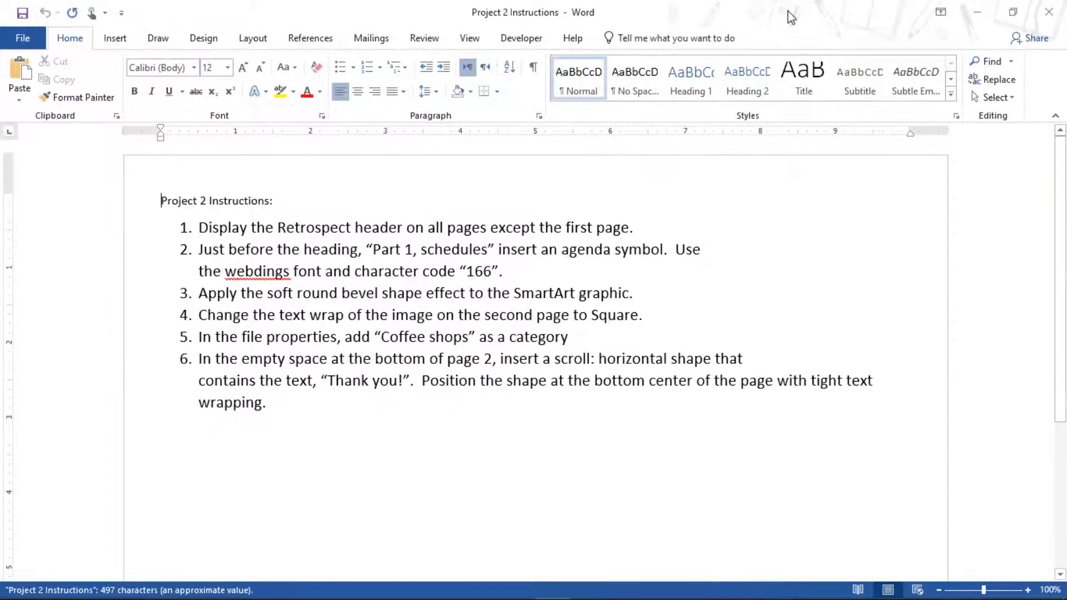
pyautogui.click(1048, 13)
pyautogui.click(1049, 13)
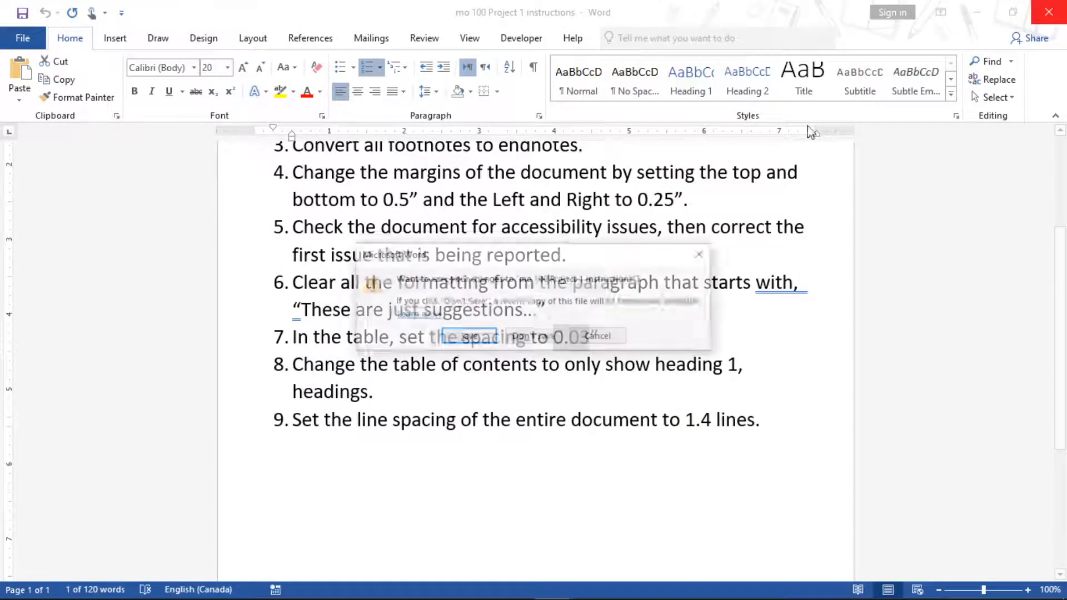
pyautogui.click(528, 335)
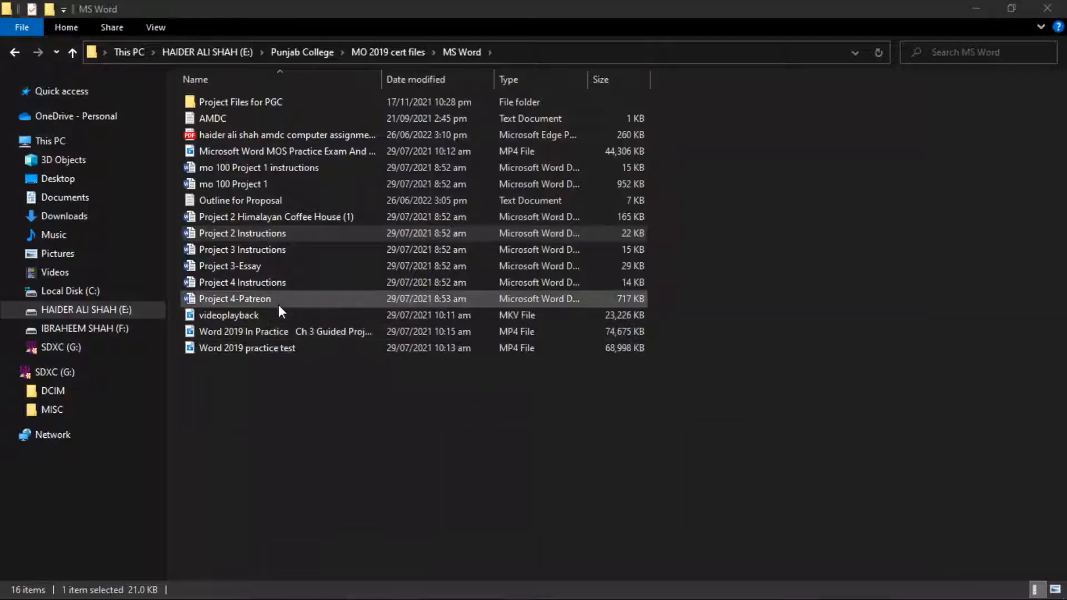
# Open Project 2 Himalayan Coffee House (1), bring it to the front, and go to the start of its second page
pyautogui.doubleClick(274, 218)
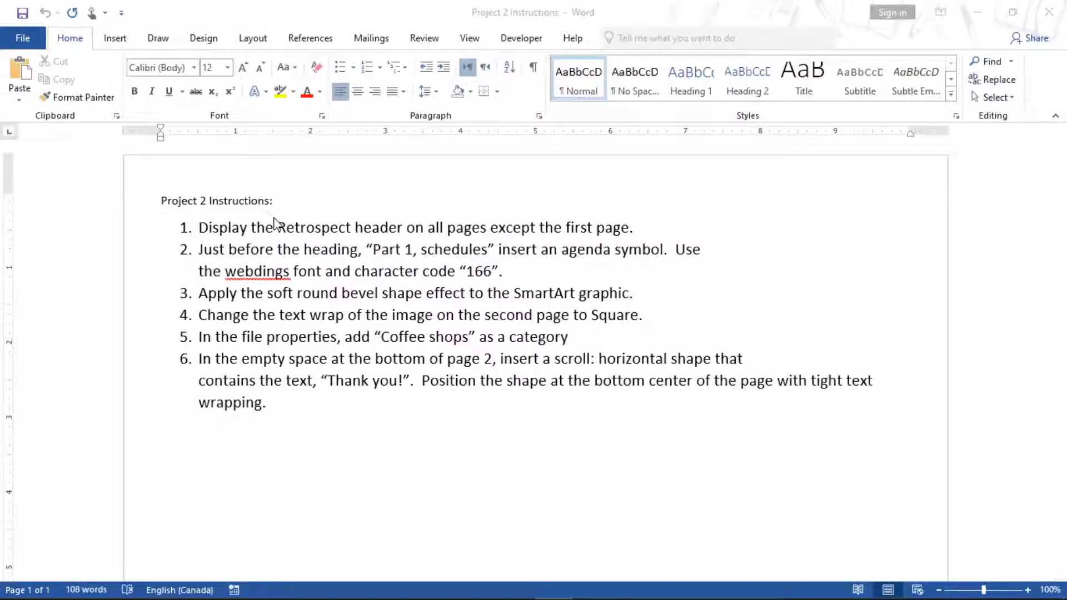
pyautogui.click(978, 13)
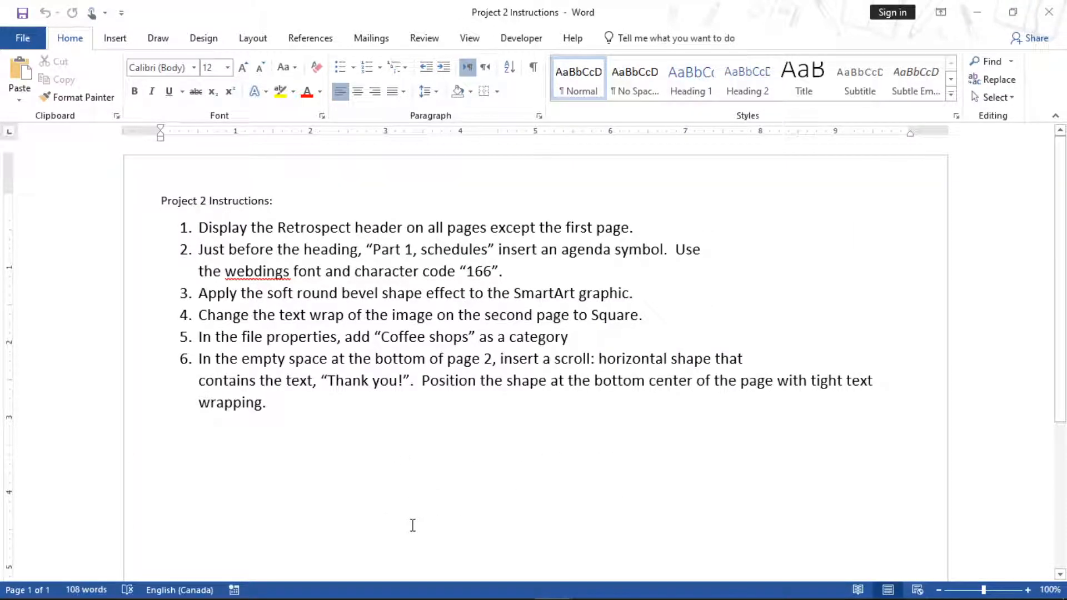
pyautogui.click(551, 591)
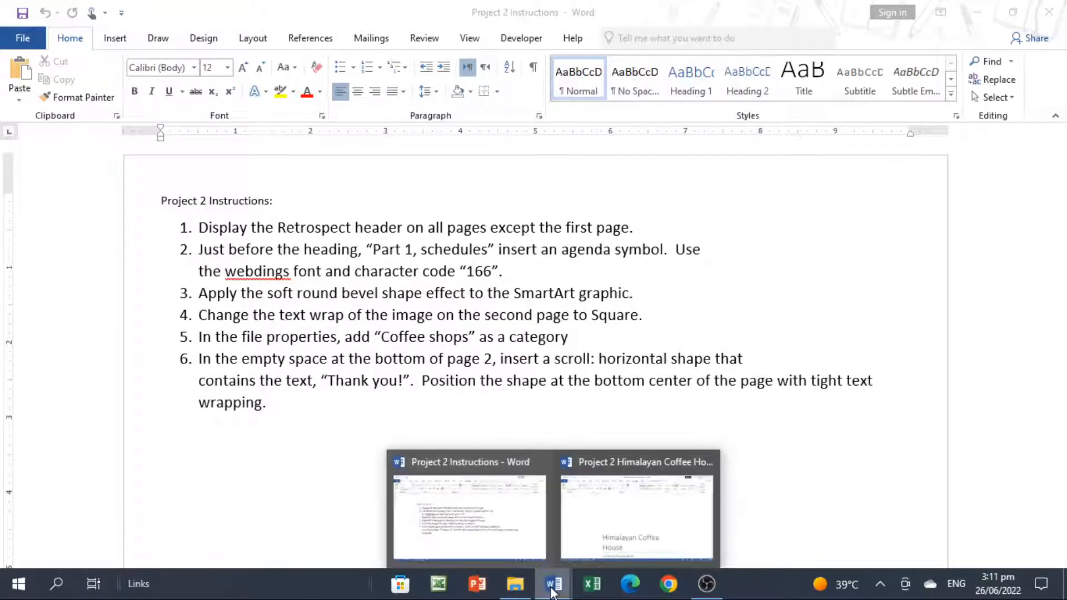
pyautogui.click(614, 536)
pyautogui.moveTo(1065, 244); pyautogui.dragTo(1065, 361)
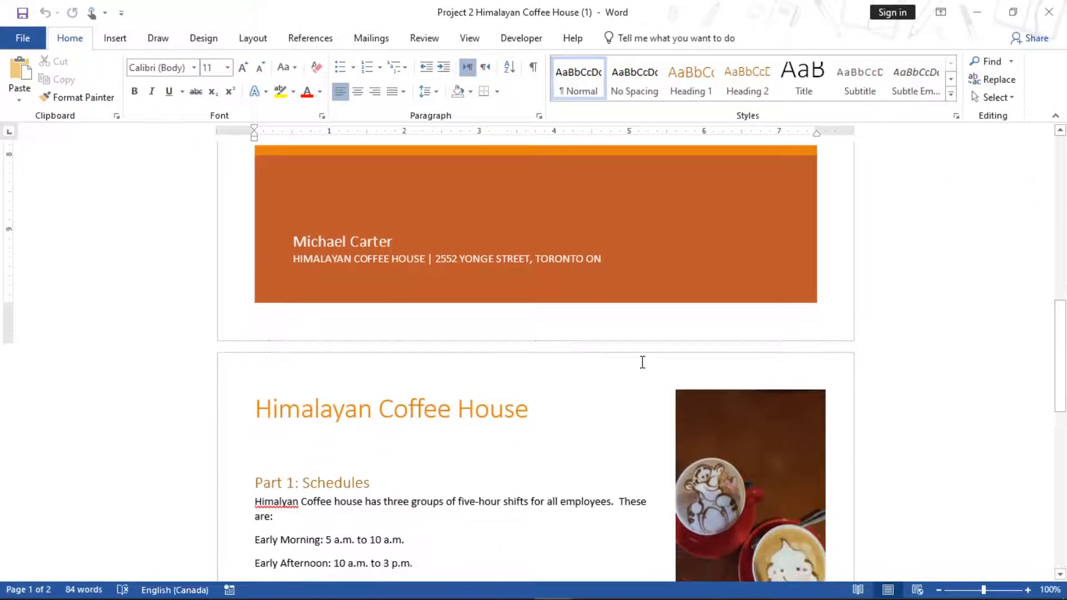
# Insert the built-in Retrospect header on the second page of the Himalayan Coffee House document
pyautogui.doubleClick(532, 369)
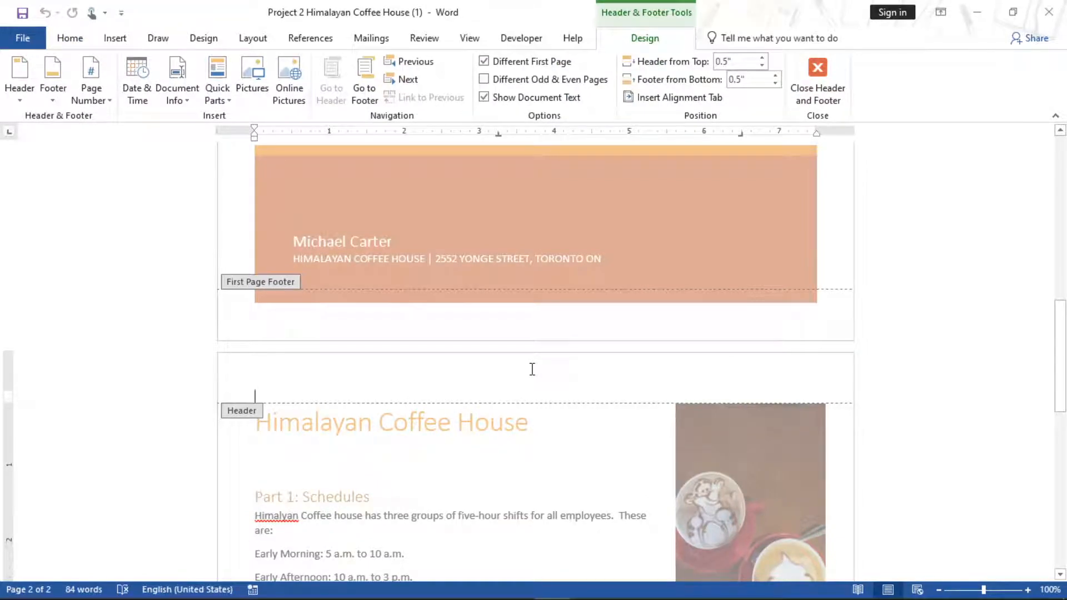
pyautogui.click(805, 100)
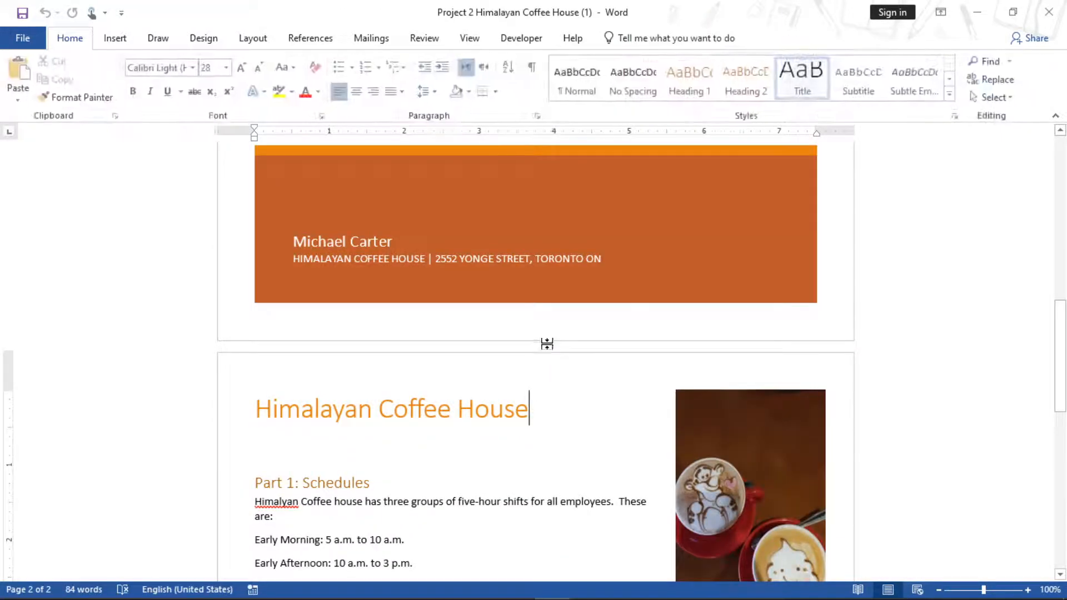
pyautogui.scroll(-3, 900, 281)
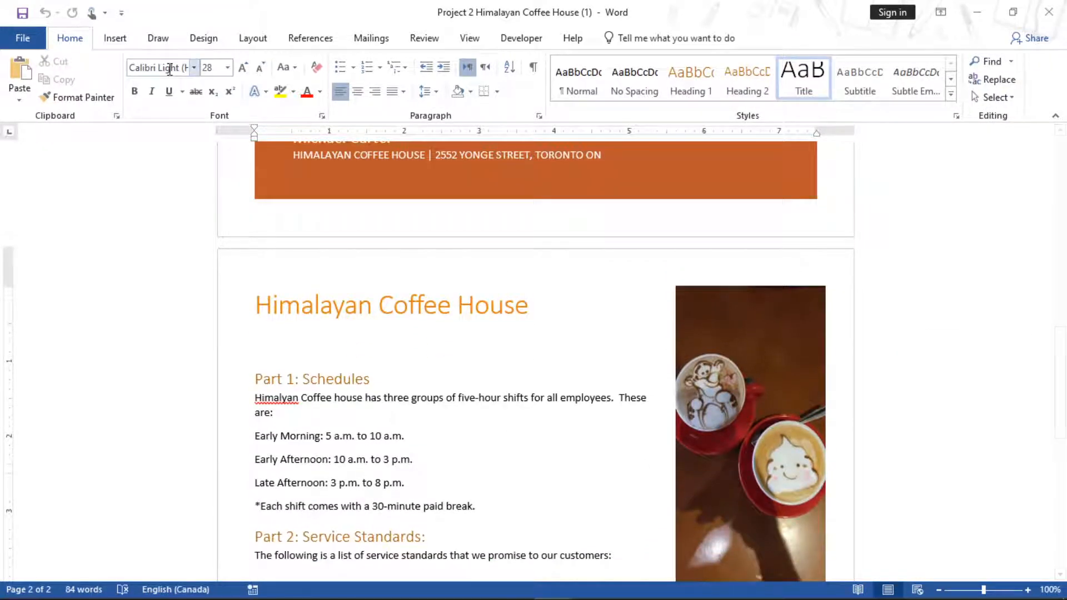
pyautogui.click(115, 38)
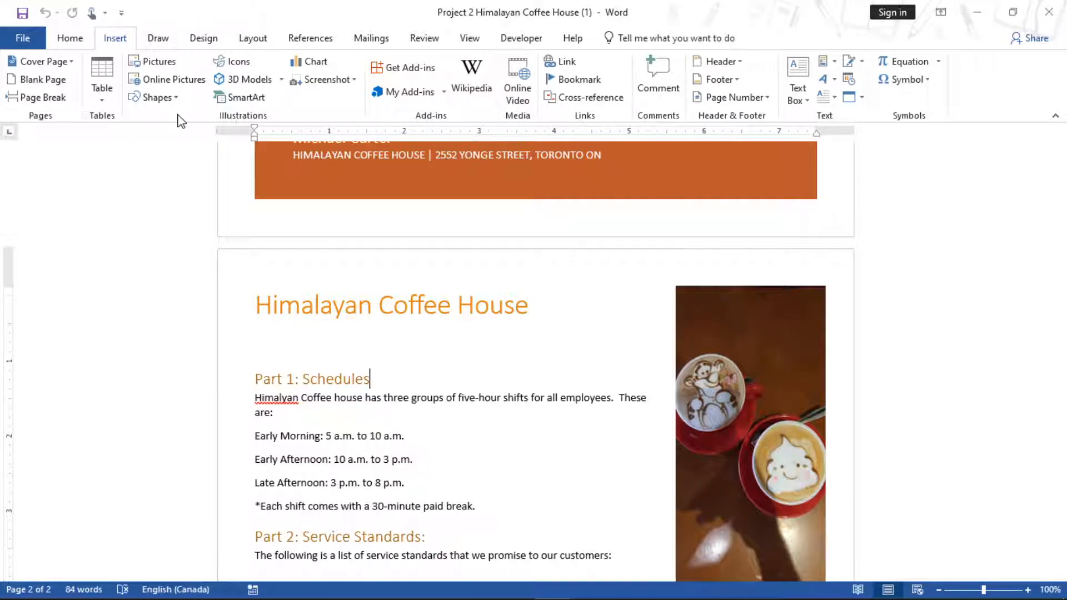
pyautogui.click(725, 62)
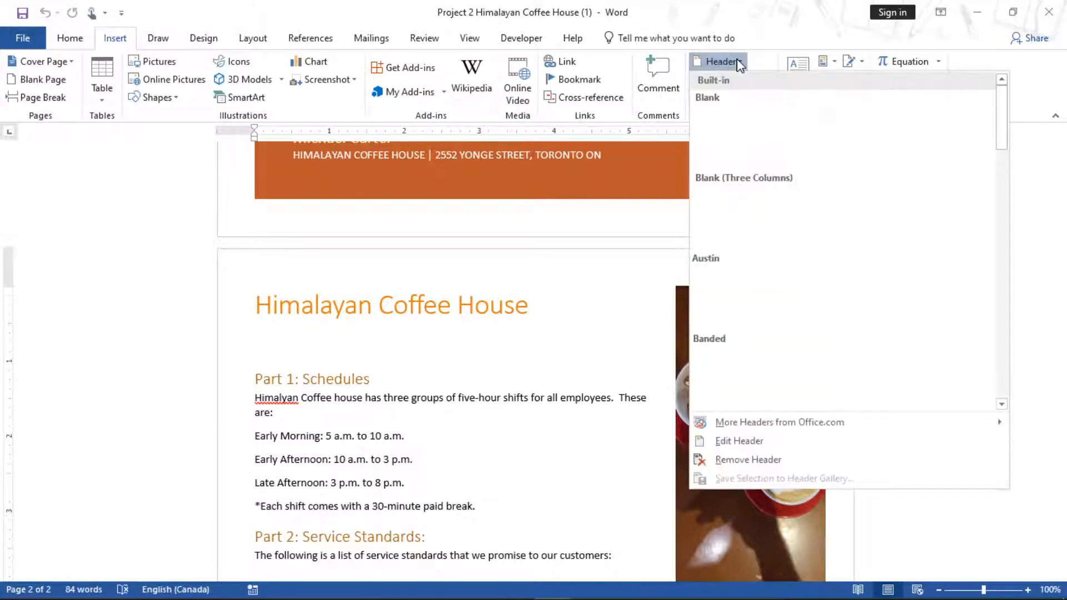
pyautogui.moveTo(1007, 118); pyautogui.dragTo(1011, 292)
pyautogui.click(824, 239)
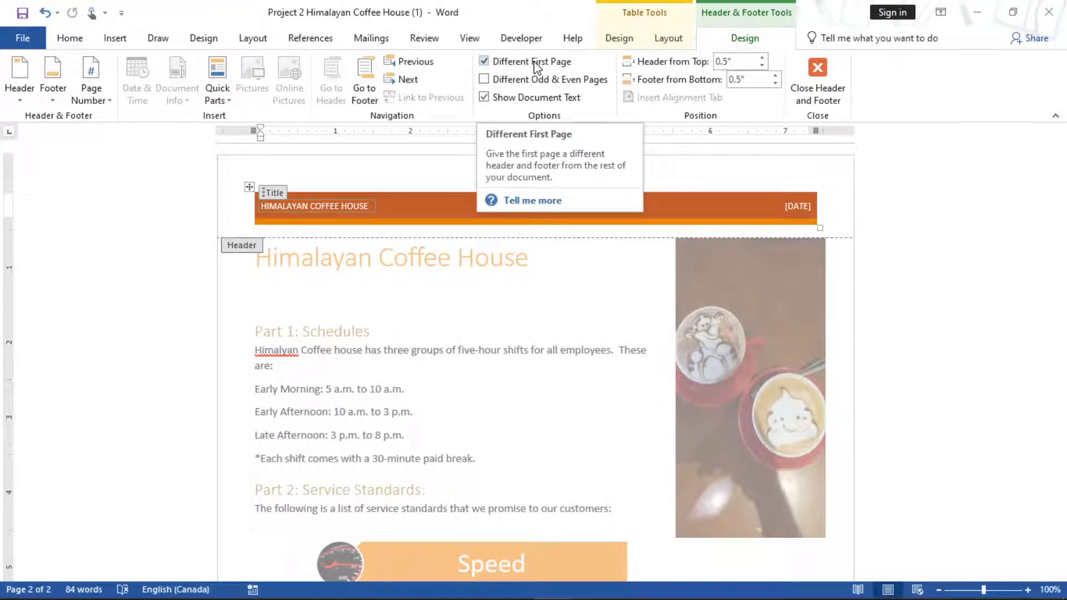
# Turn off Different First Page, check the header on the cover page, and turn the option back on
pyautogui.click(483, 61)
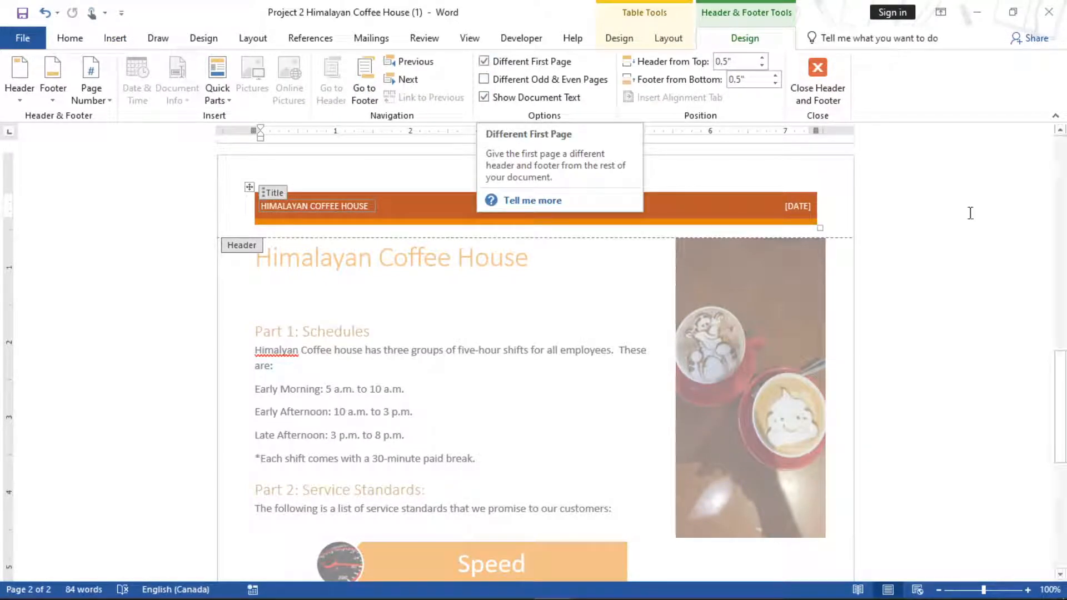
pyautogui.moveTo(1061, 332)
pyautogui.mouseDown()
pyautogui.moveTo(1062, 147)
pyautogui.moveTo(1063, 328)
pyautogui.mouseUp()
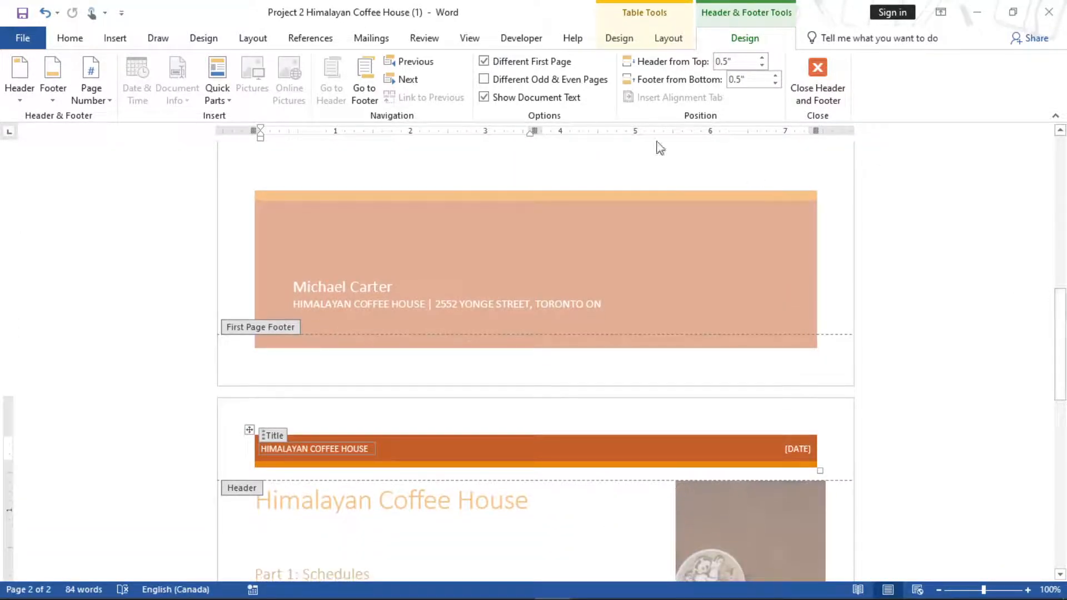
pyautogui.click(484, 61)
pyautogui.moveTo(1063, 380); pyautogui.dragTo(1063, 137)
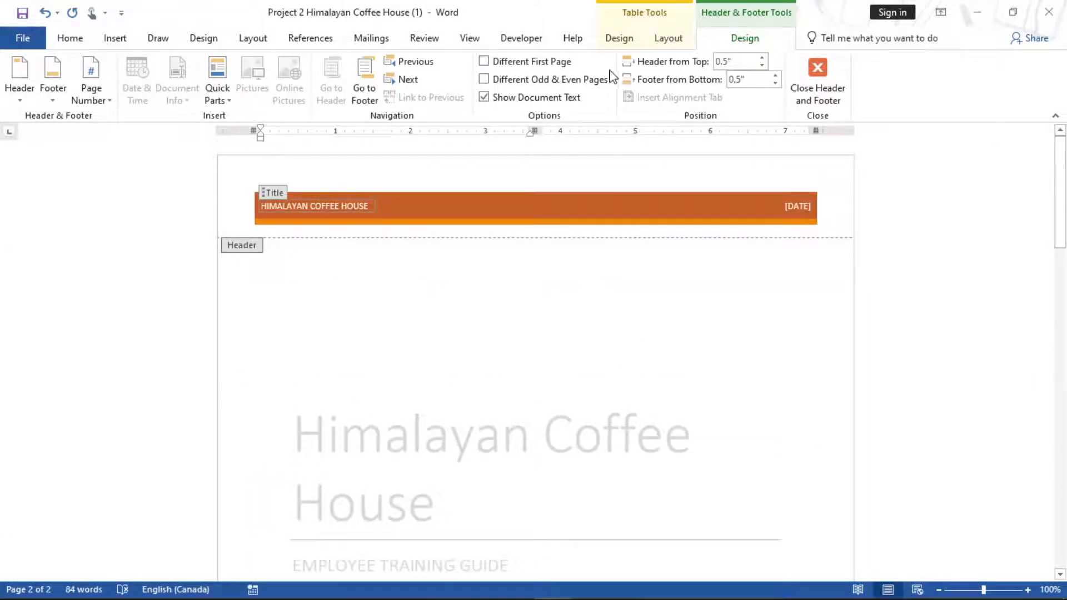
pyautogui.click(484, 64)
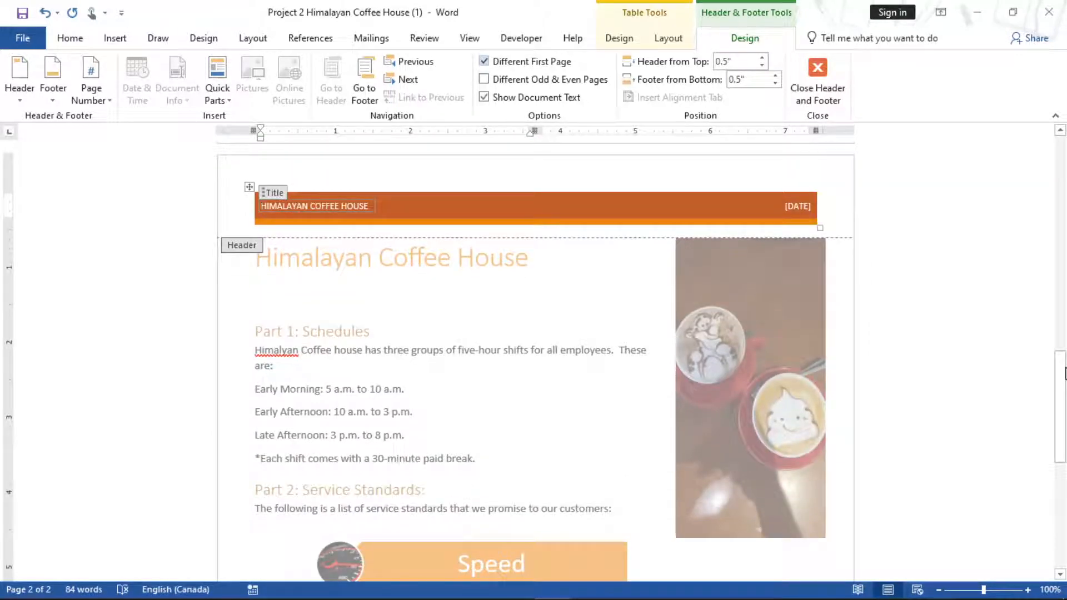
# Compare the header areas of the first and second pages and close header editing
pyautogui.moveTo(1064, 372); pyautogui.dragTo(1063, 164)
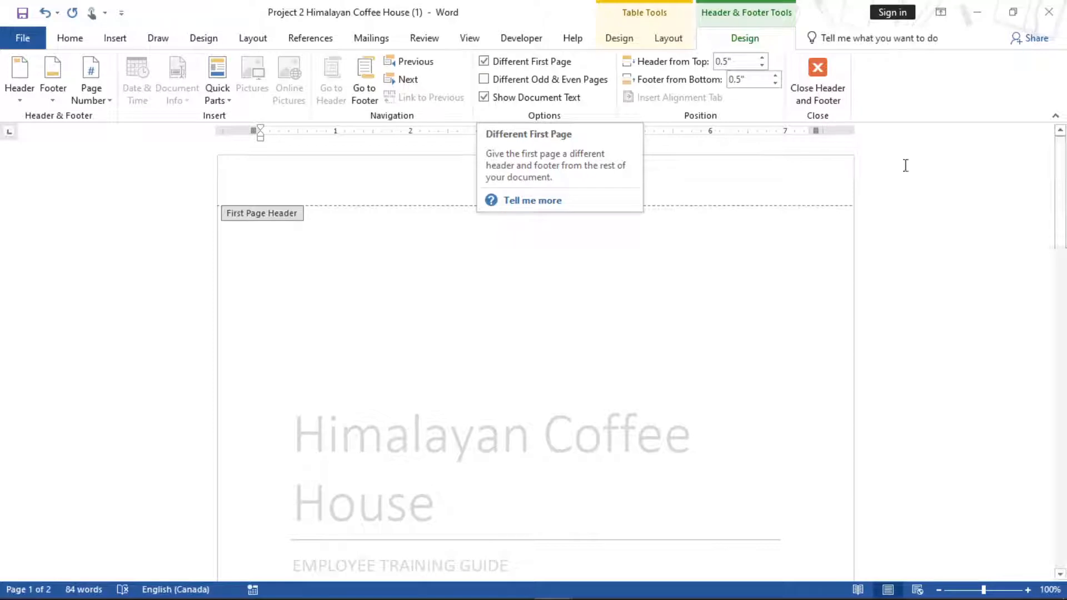
pyautogui.moveTo(1063, 233); pyautogui.dragTo(1065, 414)
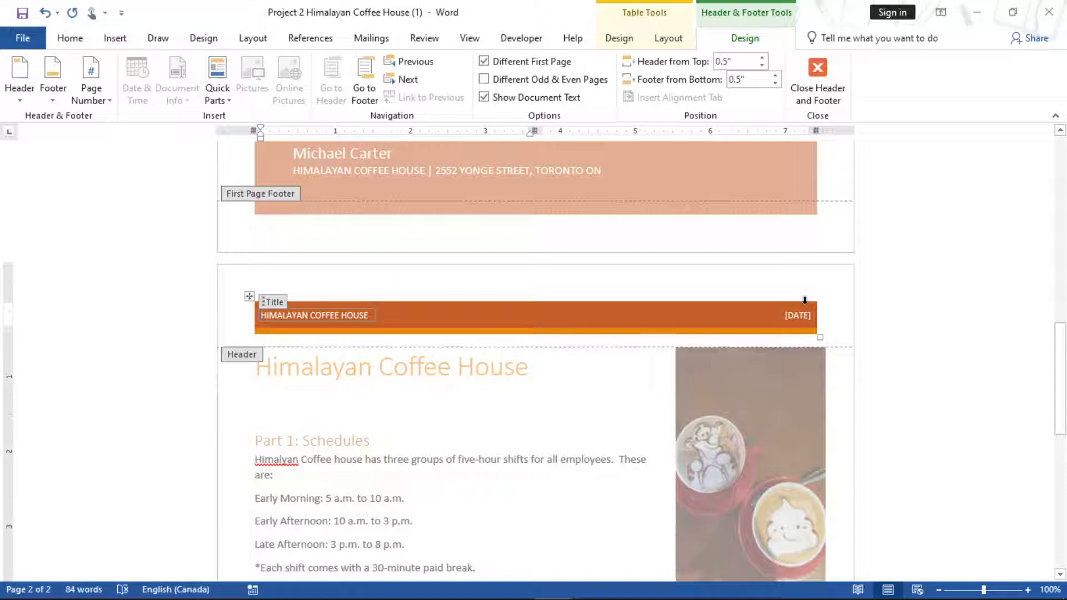
pyautogui.click(819, 94)
# Copy the heading text "Part 1, schedules" from task 2 in Project 2 Instructions and return to Project 2 Himalayan Coffee House (1)
pyautogui.moveTo(600, 595)
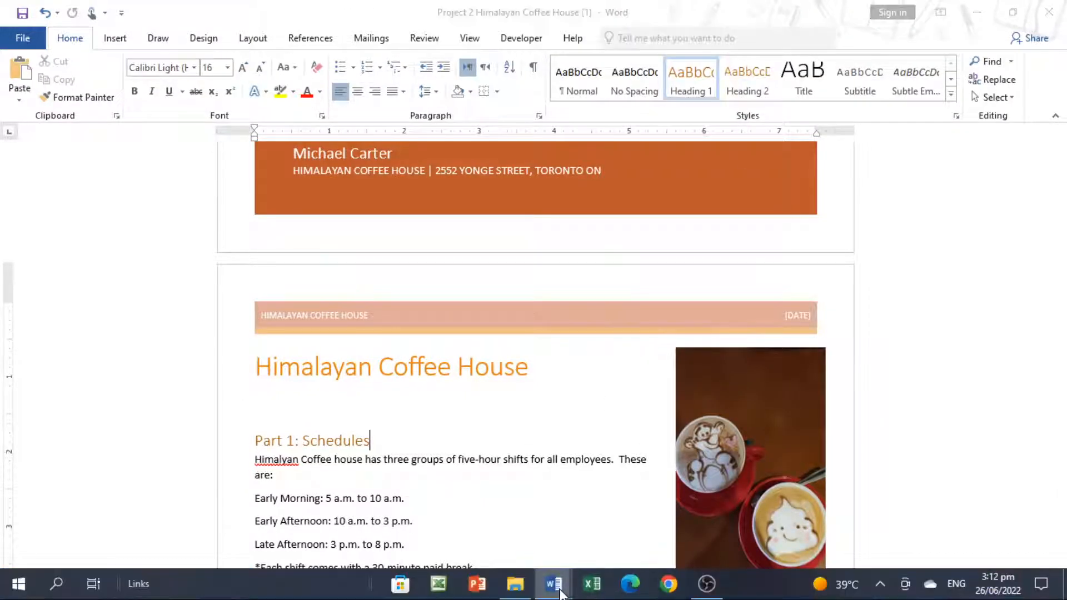
pyautogui.moveTo(554, 583)
pyautogui.click(500, 548)
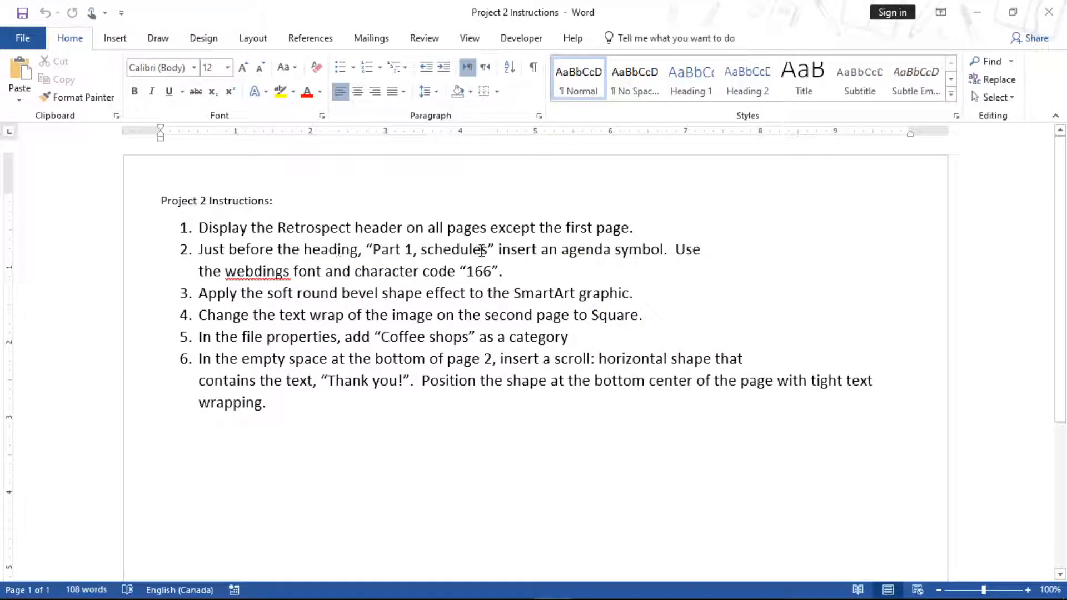
pyautogui.moveTo(486, 250); pyautogui.dragTo(372, 251)
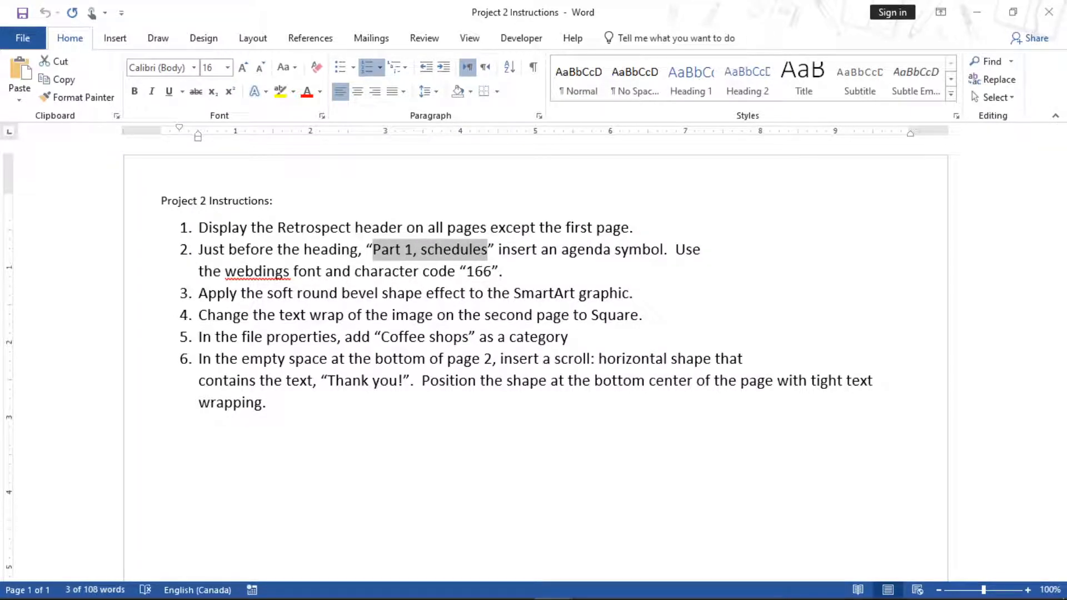
pyautogui.click(547, 586)
pyautogui.click(611, 499)
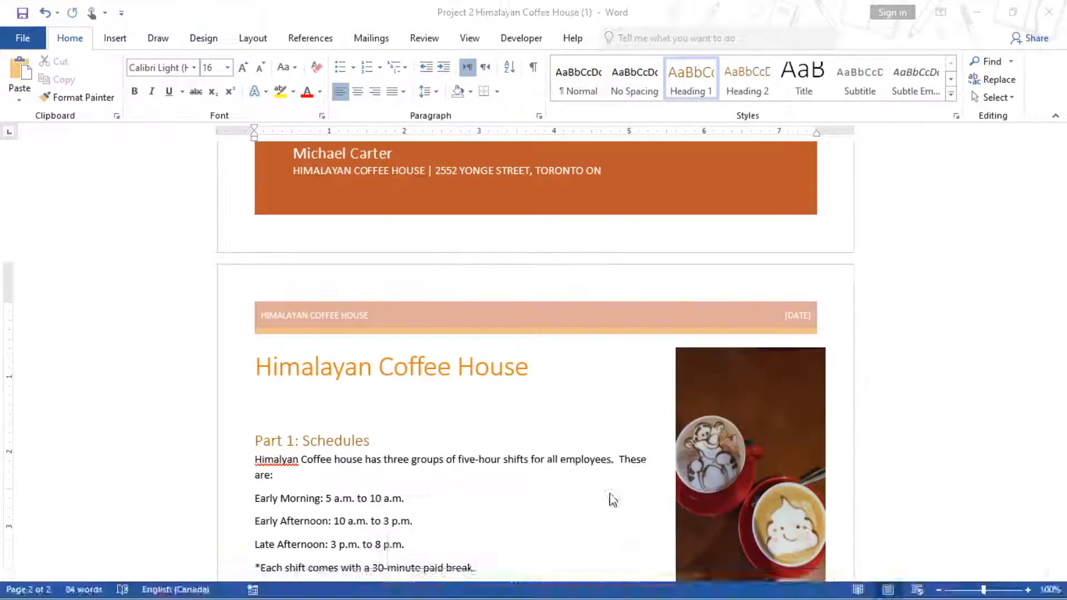
# Search the document for "Part 1 schedules" and go to the "Part 1: Schedules" heading through the document's headings
pyautogui.hotkey('ctrl', 'f')
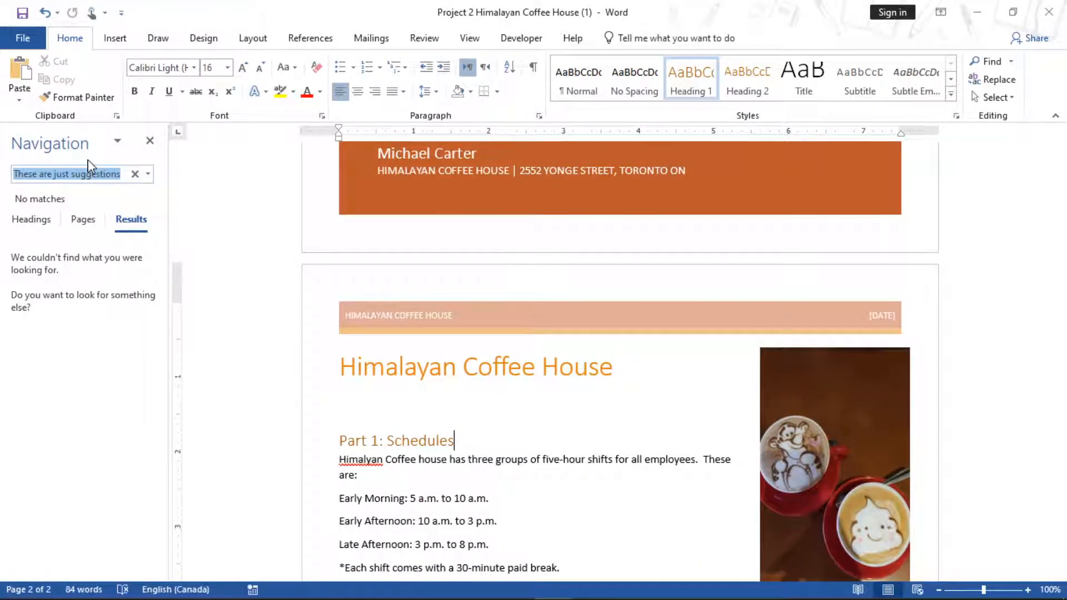
pyautogui.write('Part 1, schedules')
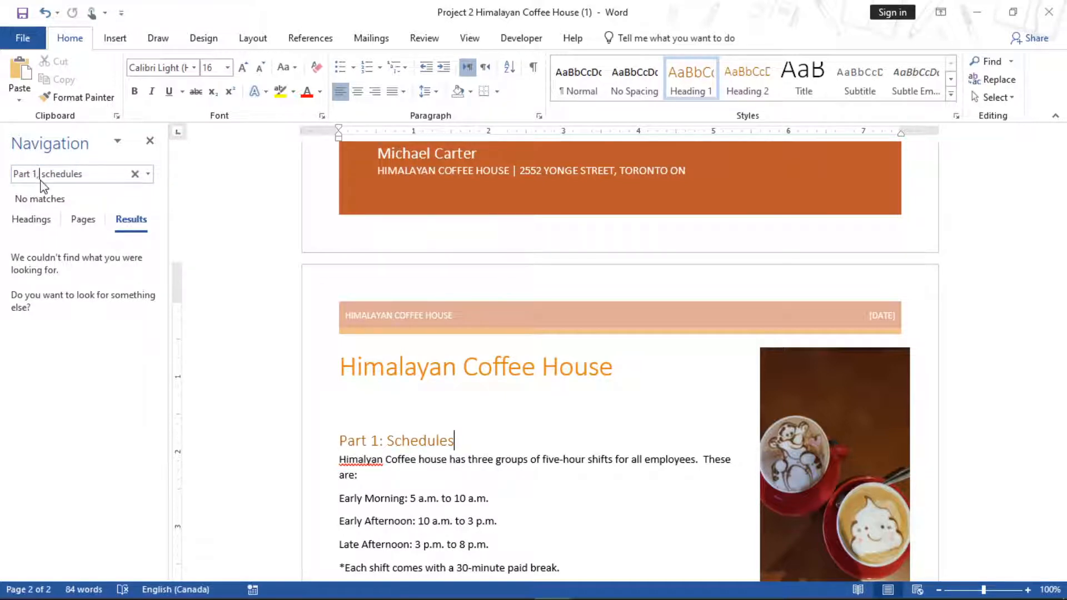
pyautogui.press('BackSpace')
pyautogui.click(22, 220)
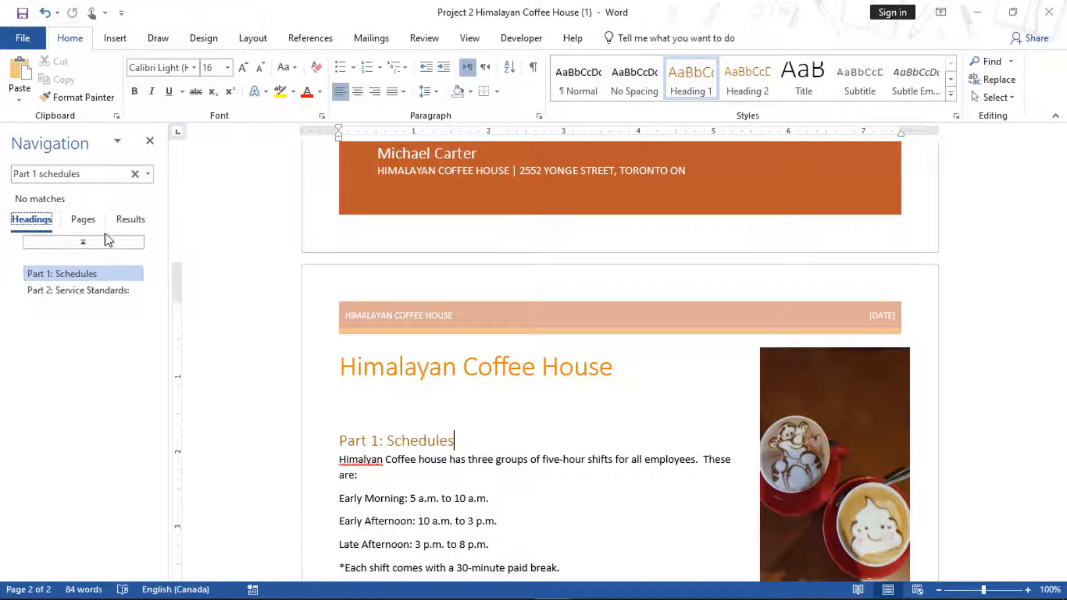
pyautogui.click(130, 220)
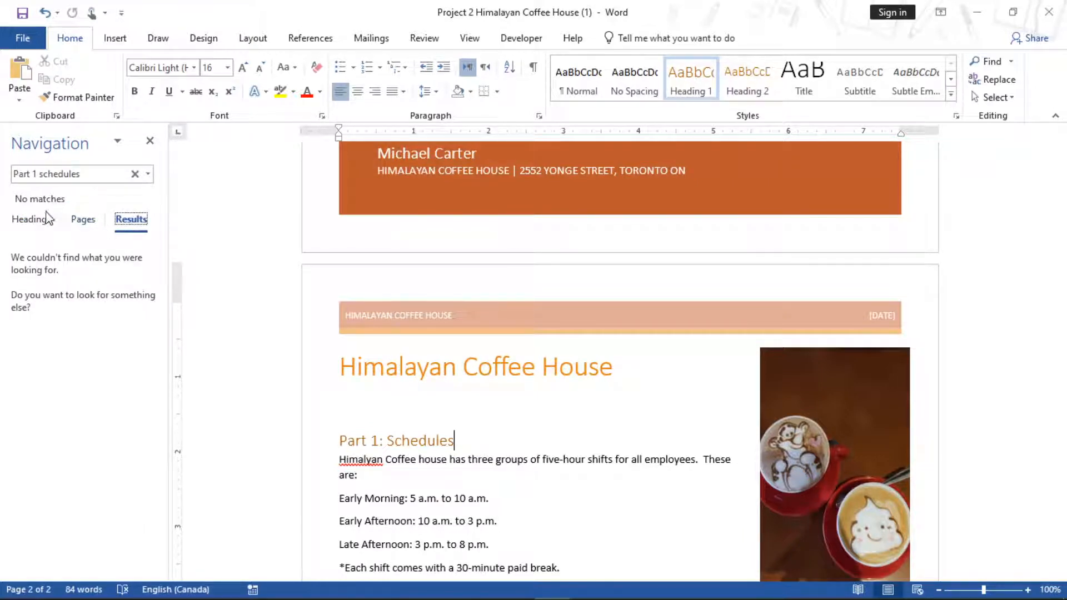
pyautogui.click(30, 220)
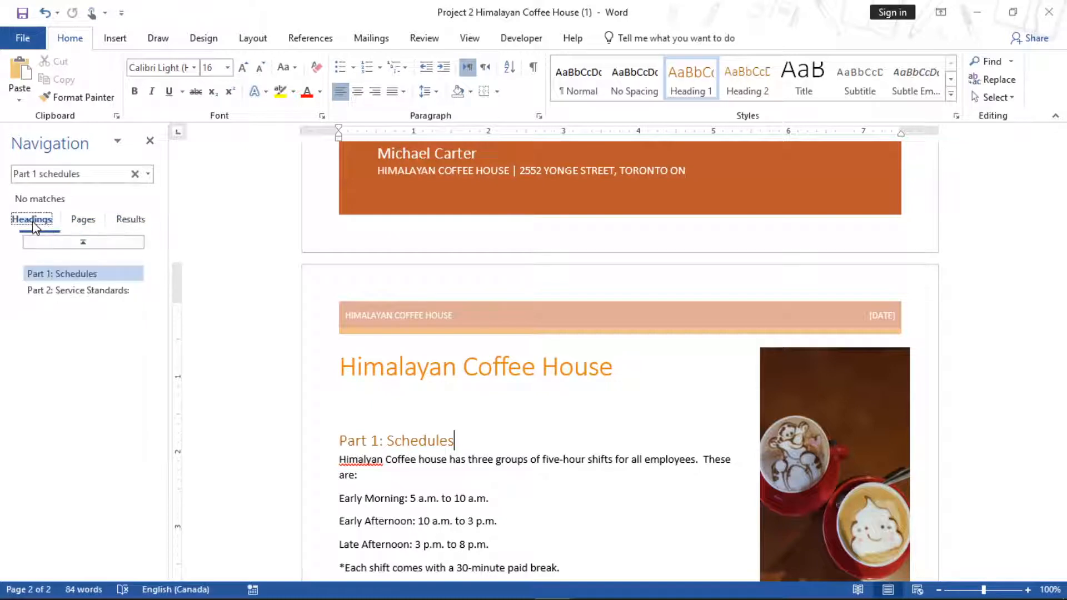
pyautogui.click(87, 275)
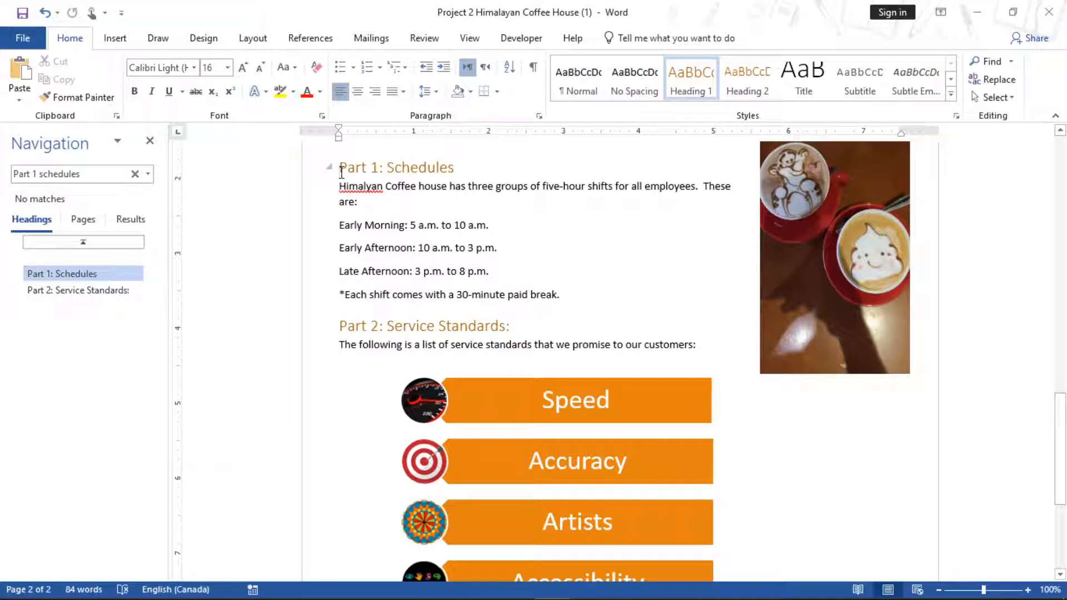
# Open the full symbol picker for the "Part 1: Schedules" heading and check the required font and character code in Project 2 Instructions
pyautogui.click(111, 39)
pyautogui.click(928, 81)
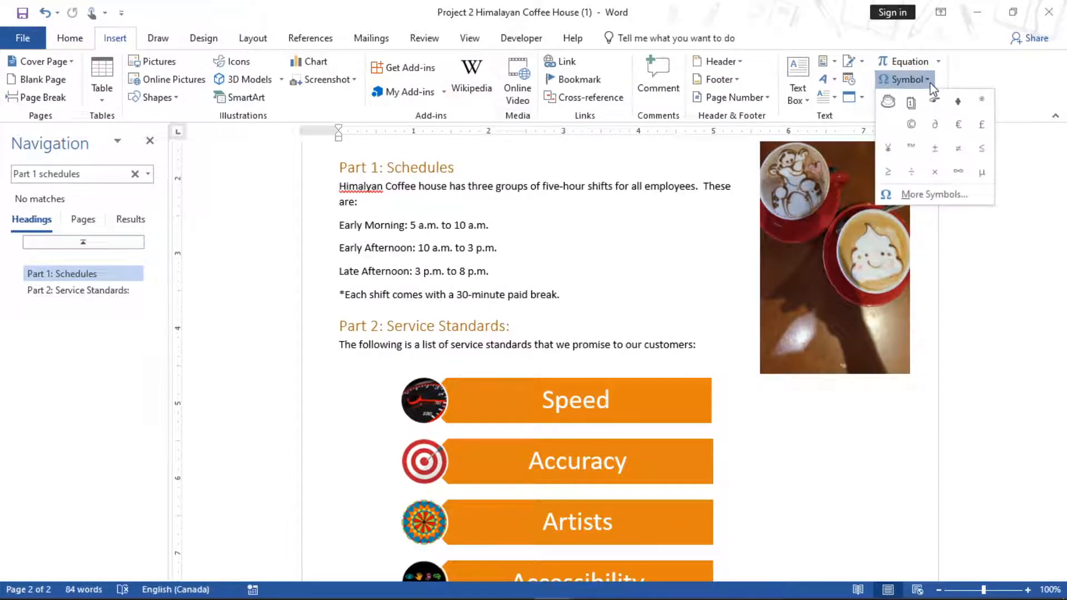
pyautogui.click(952, 201)
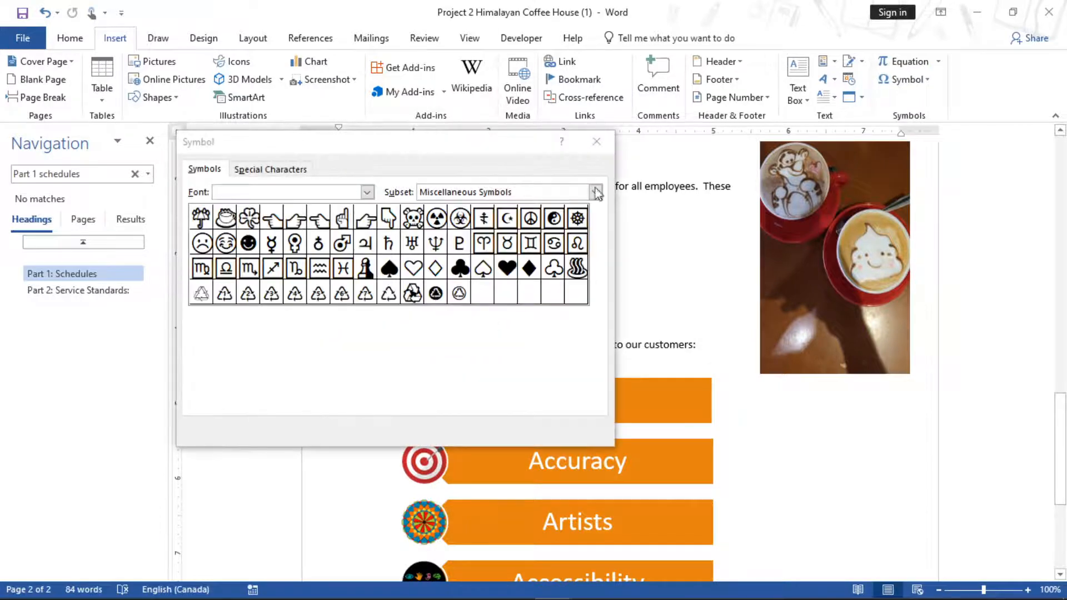
pyautogui.moveTo(554, 592)
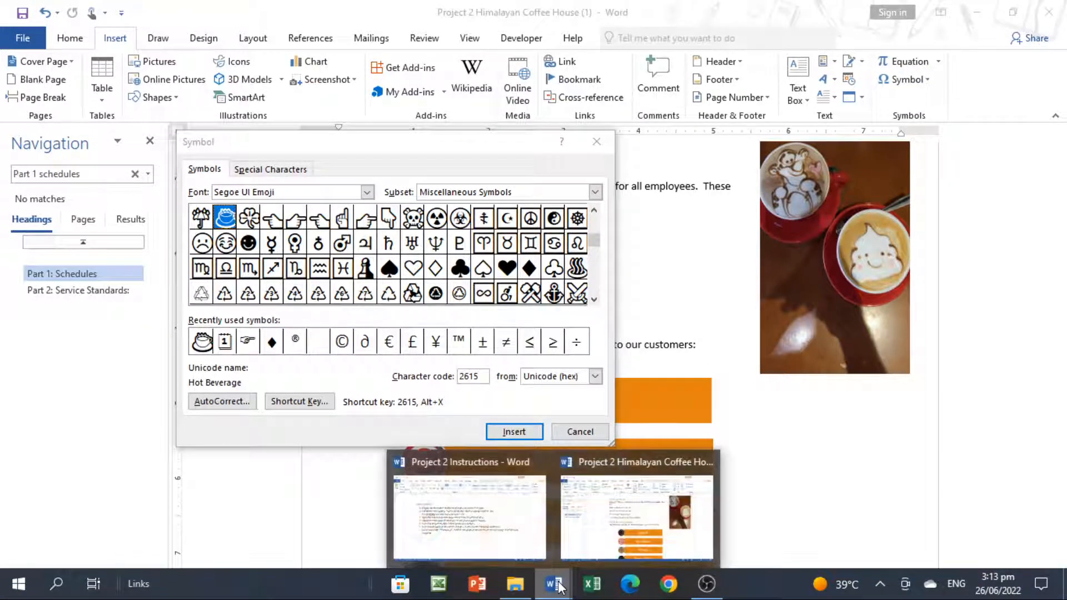
pyautogui.click(483, 527)
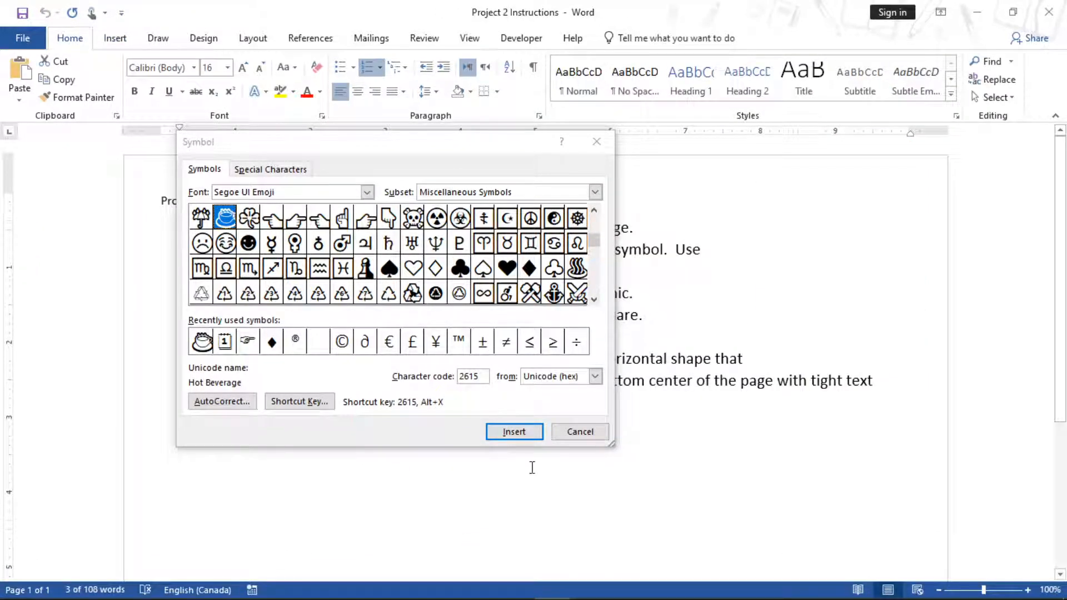
pyautogui.click(426, 139)
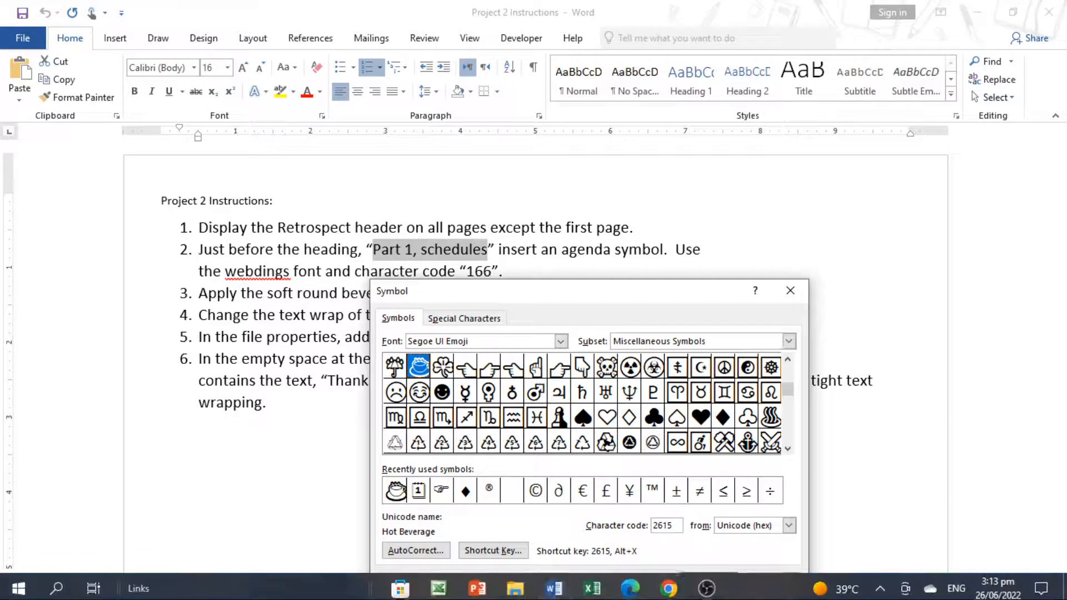
pyautogui.click(568, 593)
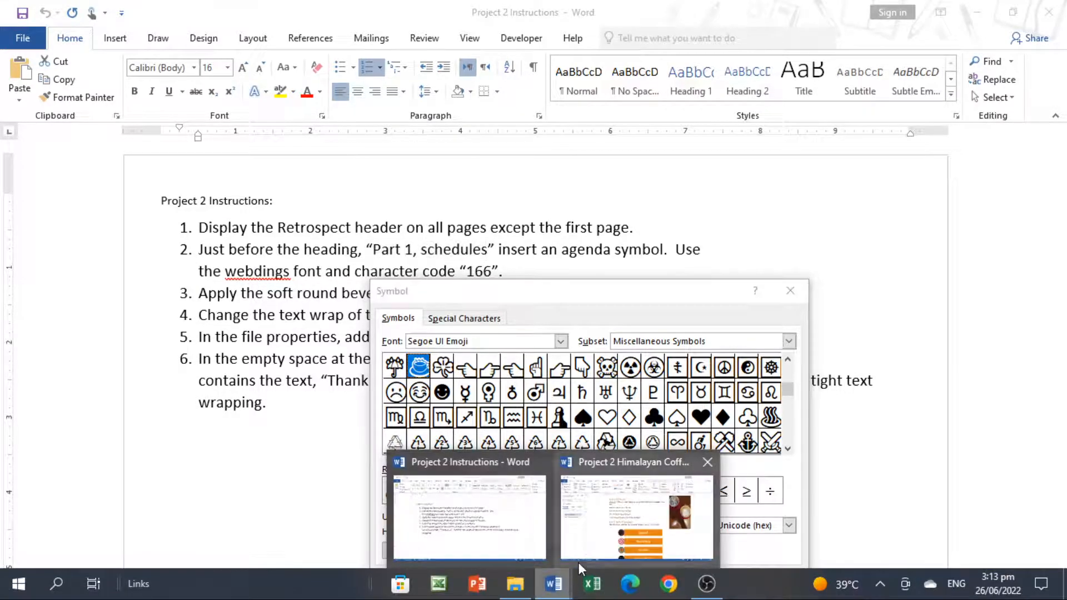
pyautogui.click(578, 562)
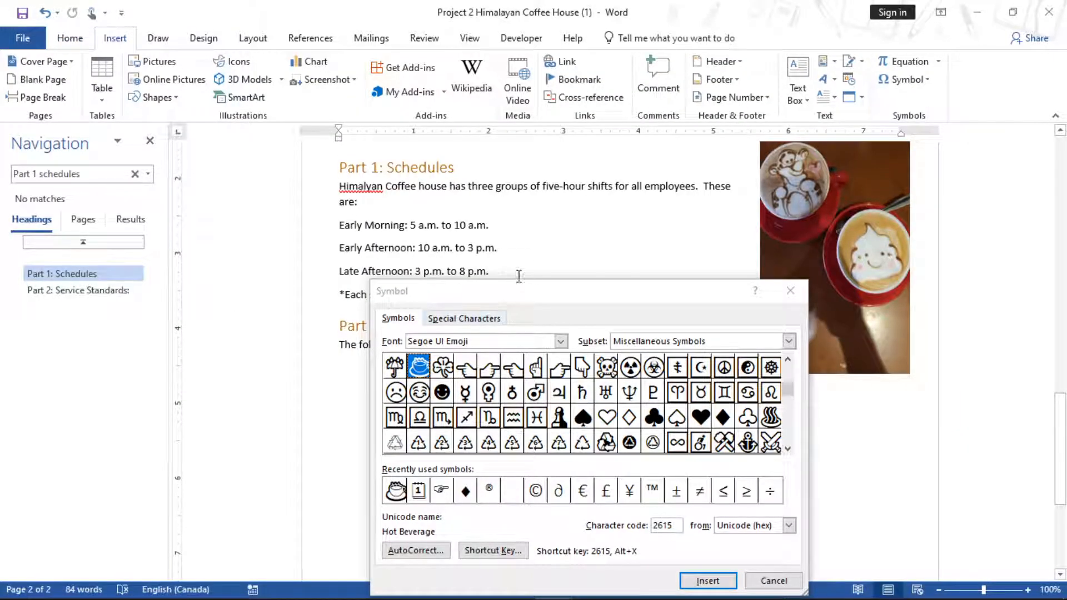
# Insert the Webdings agenda symbol with character code 166 just before the "Part 1: Schedules" heading
pyautogui.moveTo(535, 294); pyautogui.dragTo(503, 97)
pyautogui.click(528, 145)
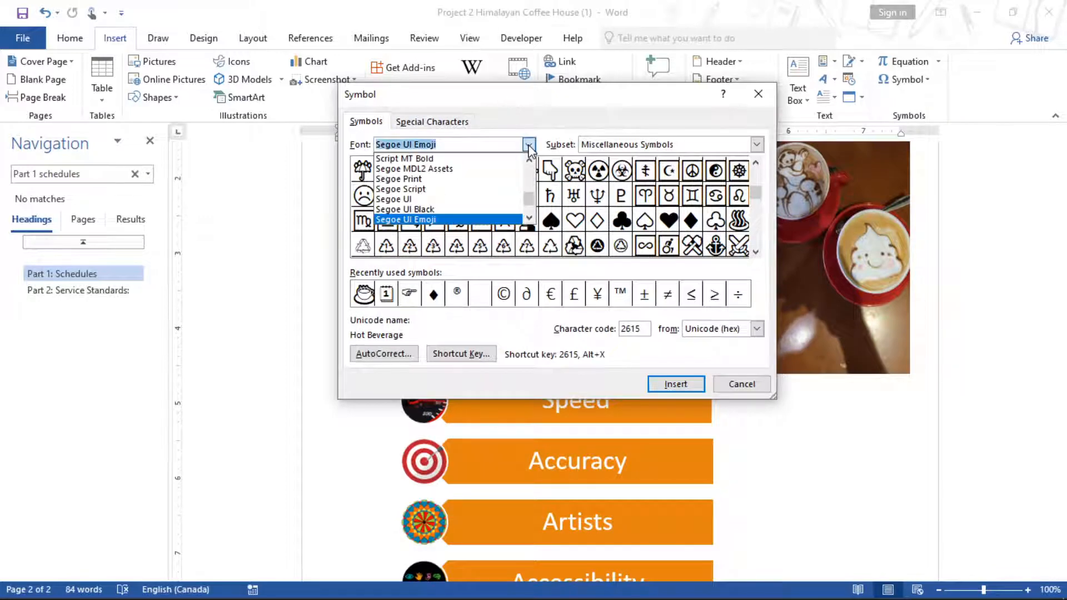
pyautogui.write('Web')
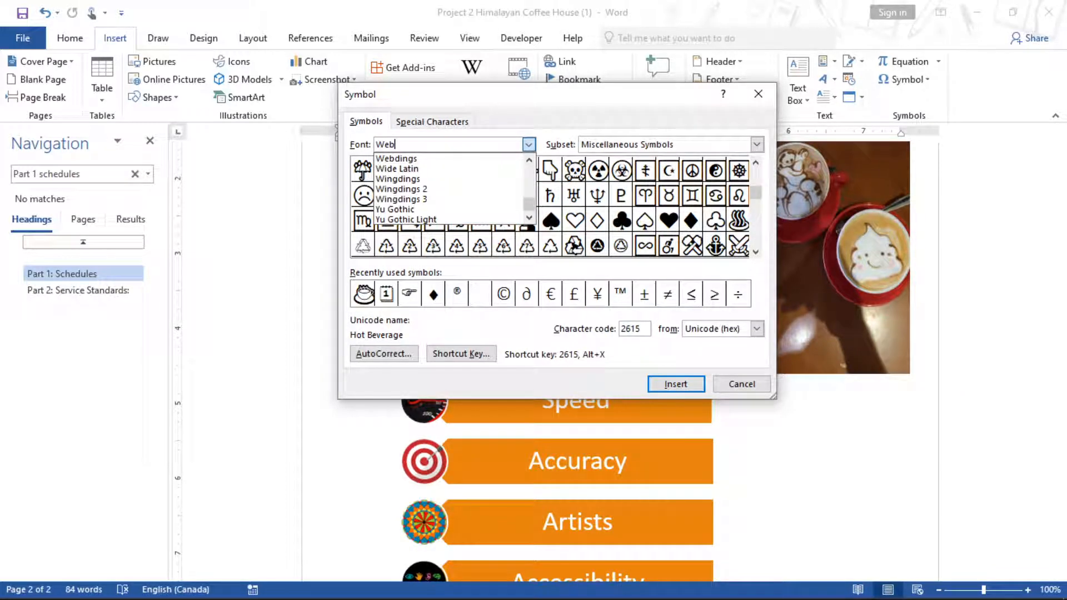
pyautogui.click(407, 160)
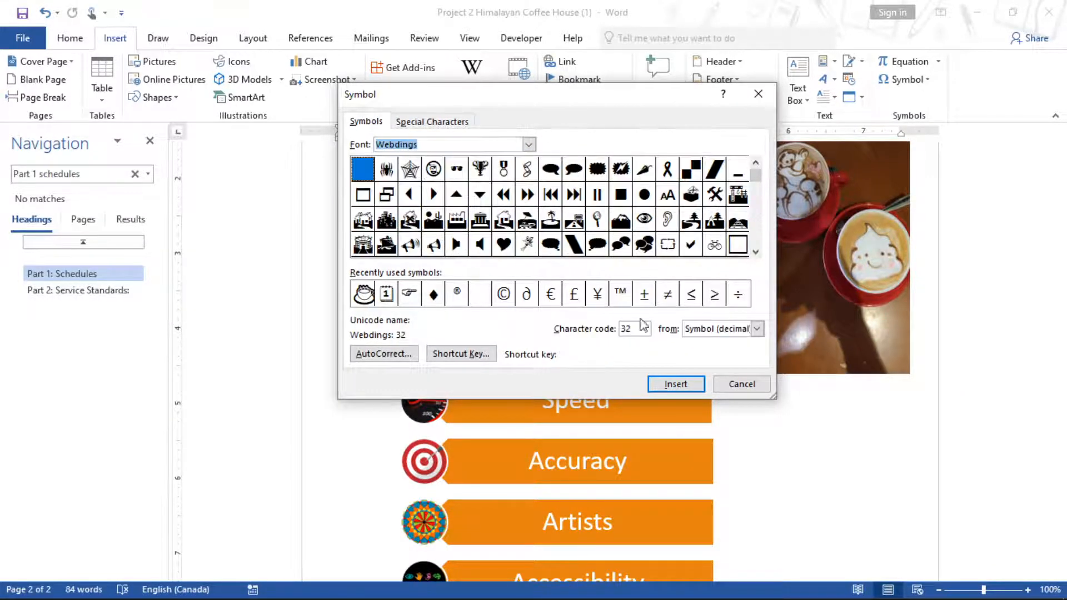
pyautogui.click(642, 332)
pyautogui.write('16')
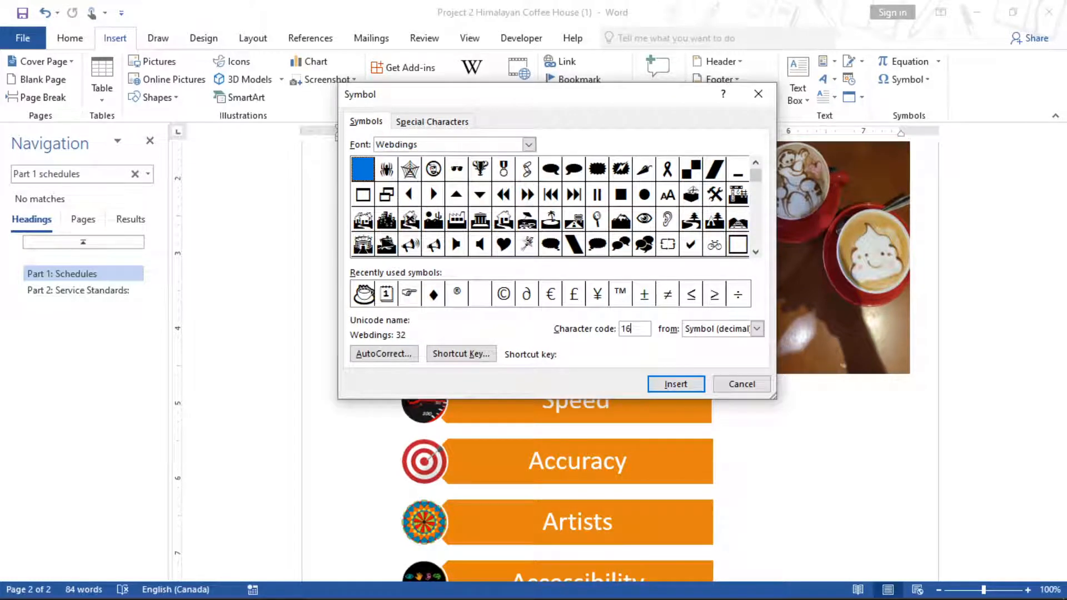
pyautogui.write('6')
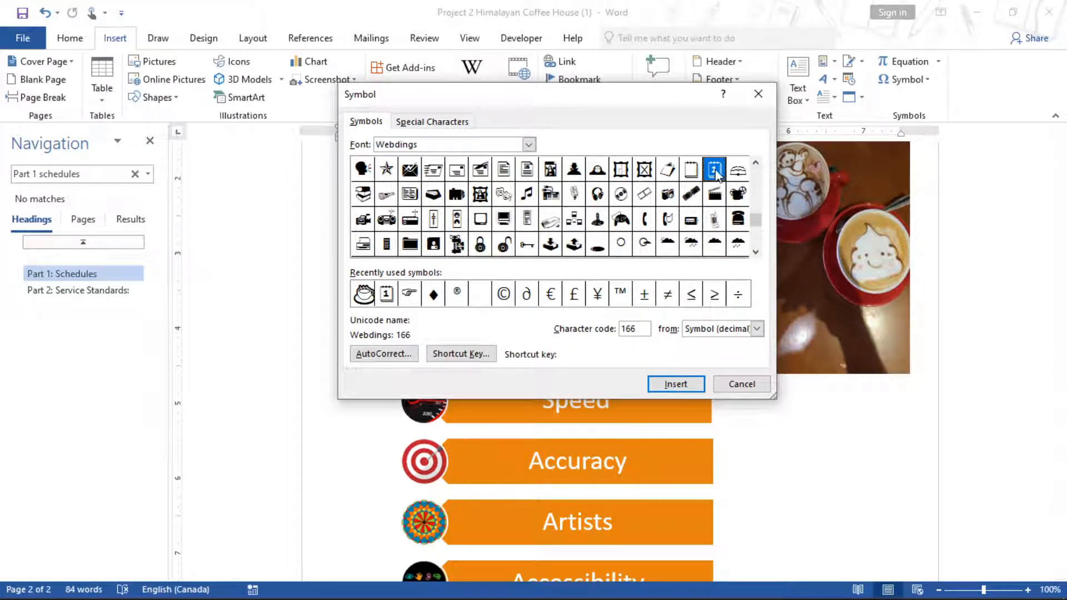
pyautogui.click(675, 385)
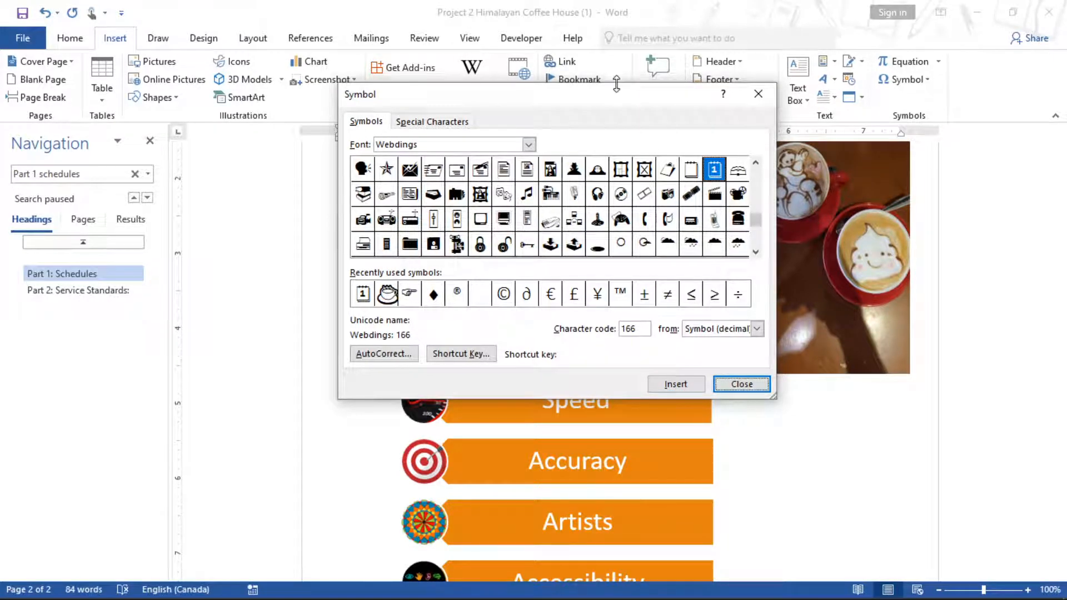
# Close the symbol picker and highlight "SmartArt graphic" in task 3 of Project 2 Instructions
pyautogui.moveTo(611, 94); pyautogui.dragTo(731, 211)
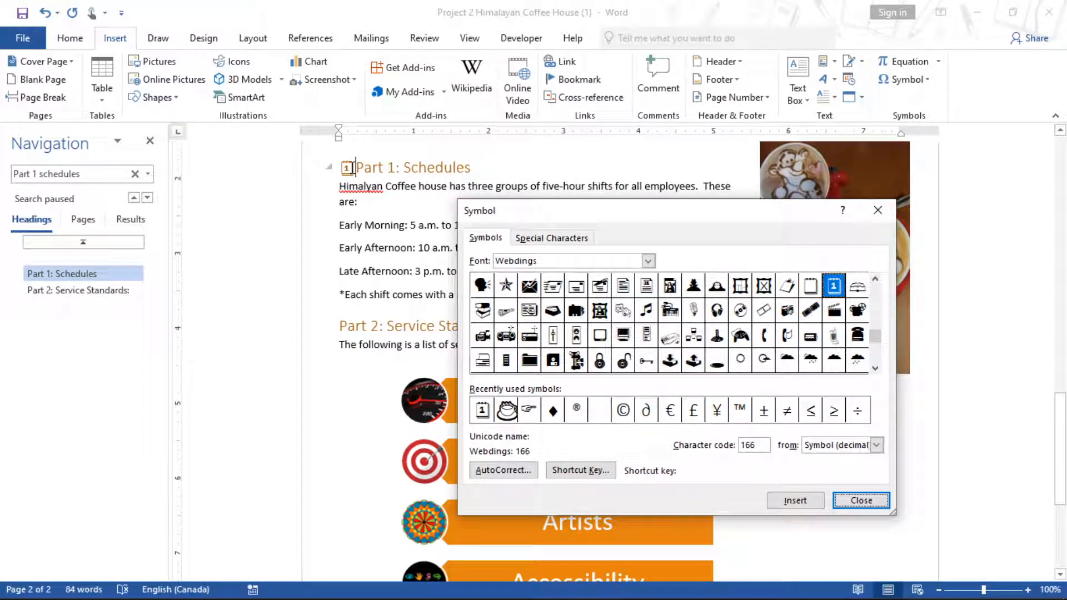
pyautogui.click(861, 500)
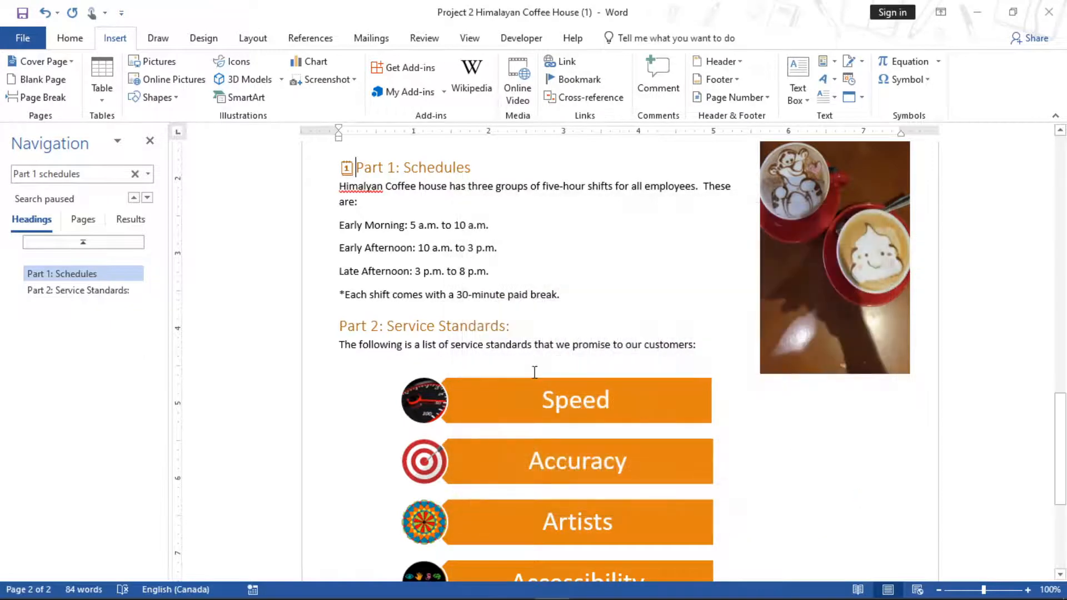
pyautogui.moveTo(553, 583)
pyautogui.click(443, 486)
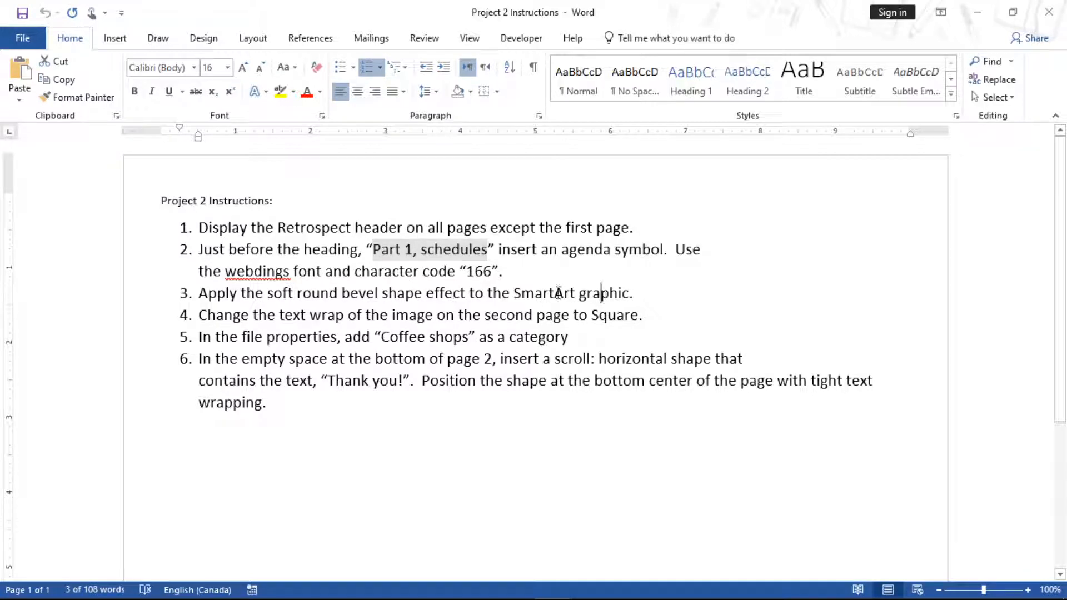
pyautogui.moveTo(629, 293); pyautogui.dragTo(513, 293)
pyautogui.moveTo(557, 593)
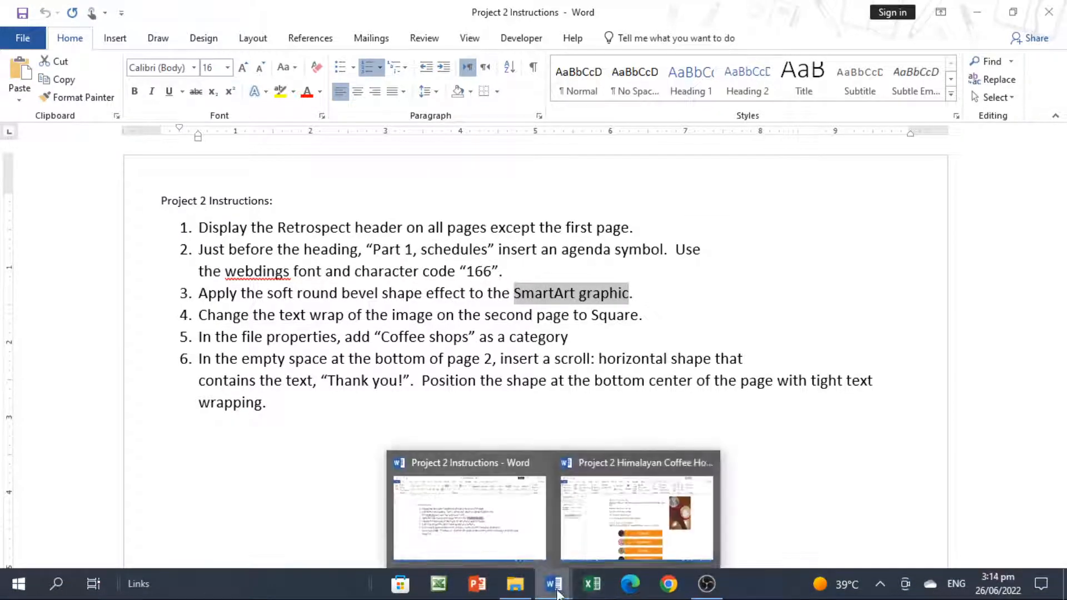
# Return to Project 2 Himalayan Coffee House (1) and locate the SmartArt graphic under "Part 2: Service Standards"
pyautogui.click(634, 509)
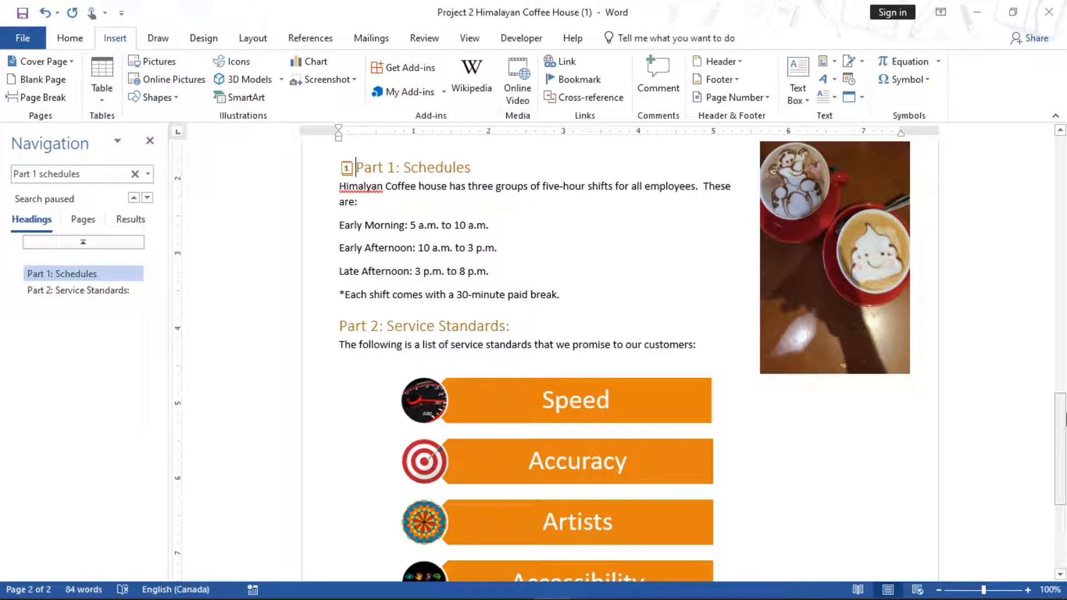
pyautogui.moveTo(1064, 414); pyautogui.dragTo(1065, 294)
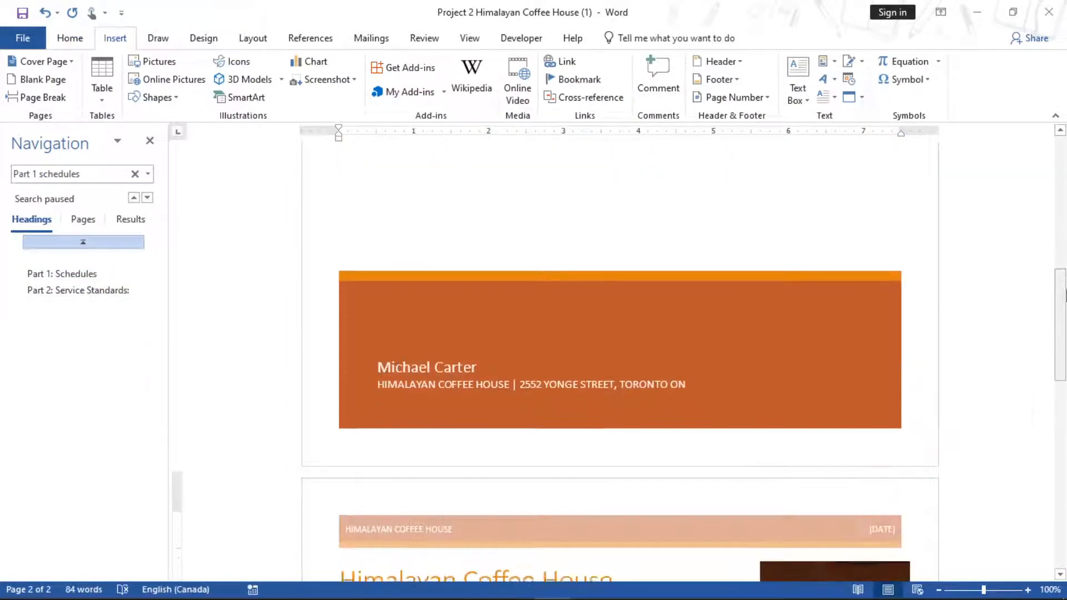
pyautogui.click(721, 329)
pyautogui.moveTo(1064, 353); pyautogui.dragTo(1065, 465)
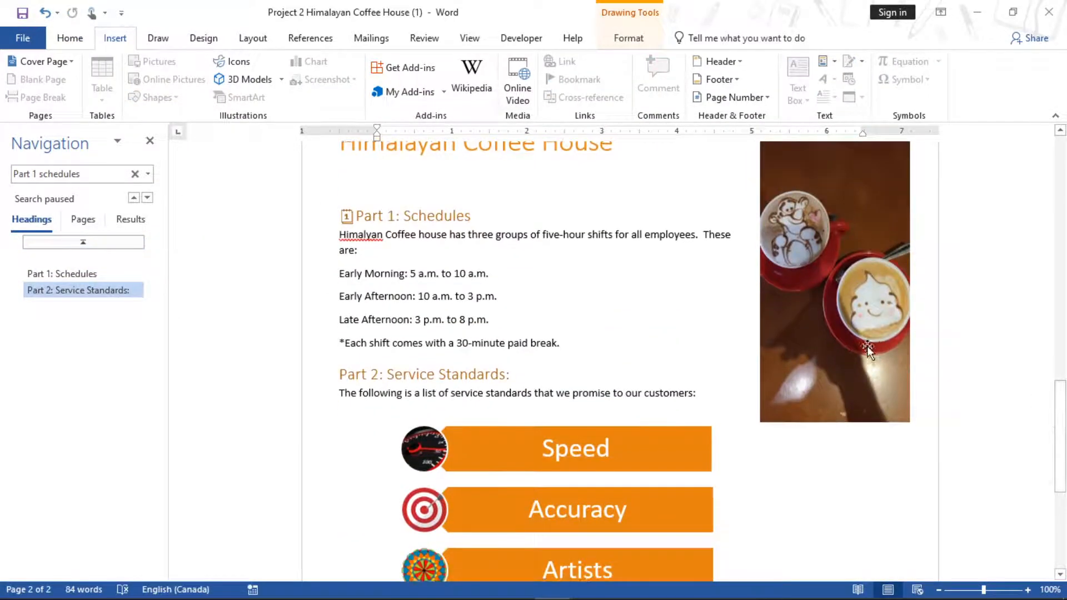
pyautogui.click(868, 346)
pyautogui.click(642, 443)
pyautogui.moveTo(1065, 424)
pyautogui.mouseDown()
pyautogui.moveTo(1065, 483)
pyautogui.moveTo(1065, 405)
pyautogui.moveTo(1060, 512)
pyautogui.moveTo(1060, 443)
pyautogui.mouseUp()
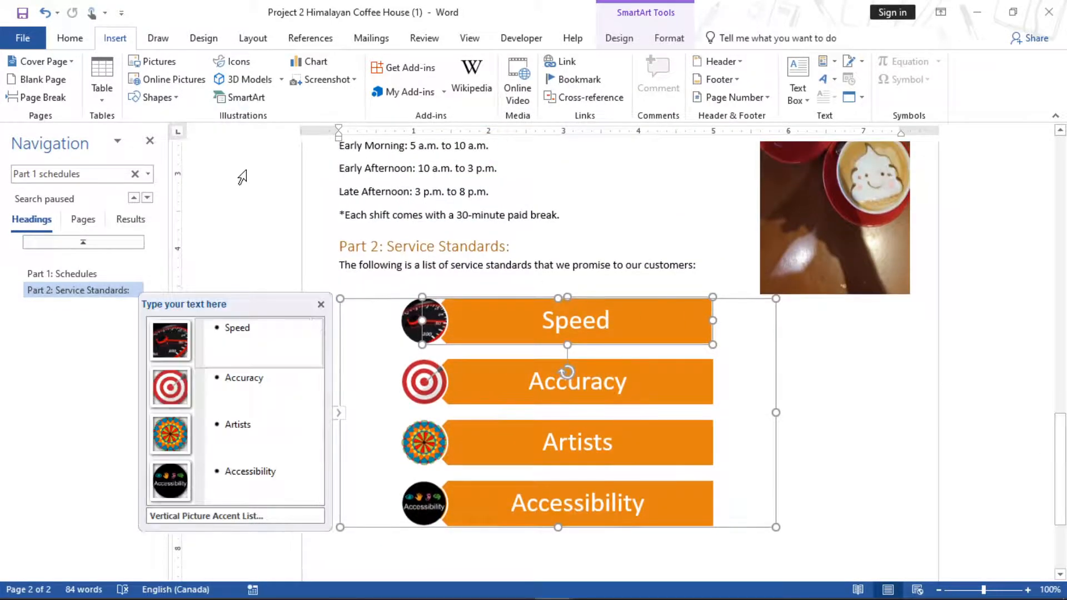
# Use Go To with Graphic as the target to jump to the next graphic in the document
pyautogui.click(70, 37)
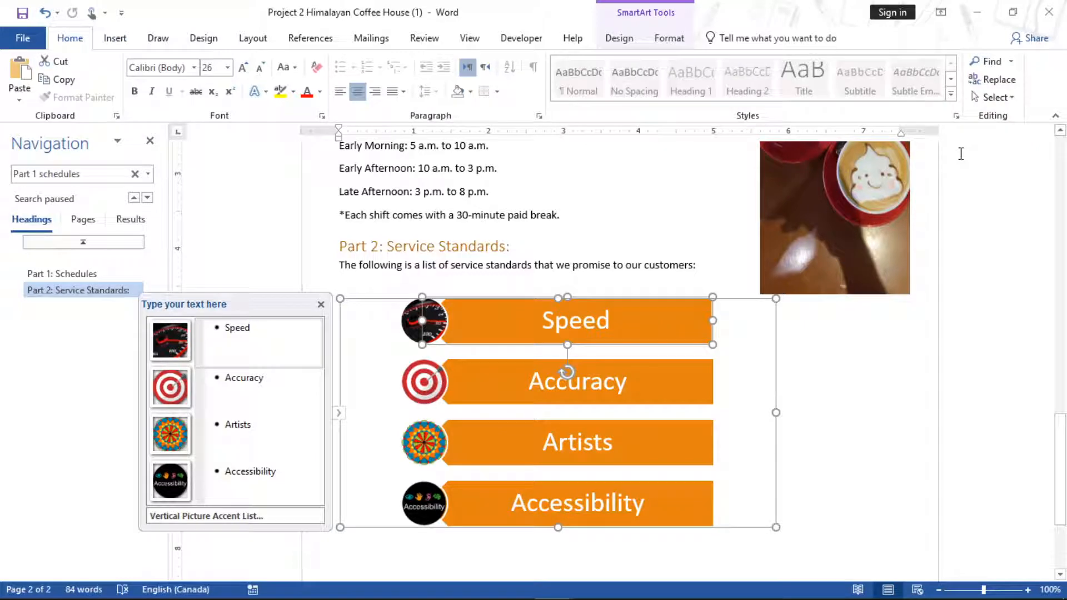
pyautogui.click(1011, 61)
pyautogui.click(975, 117)
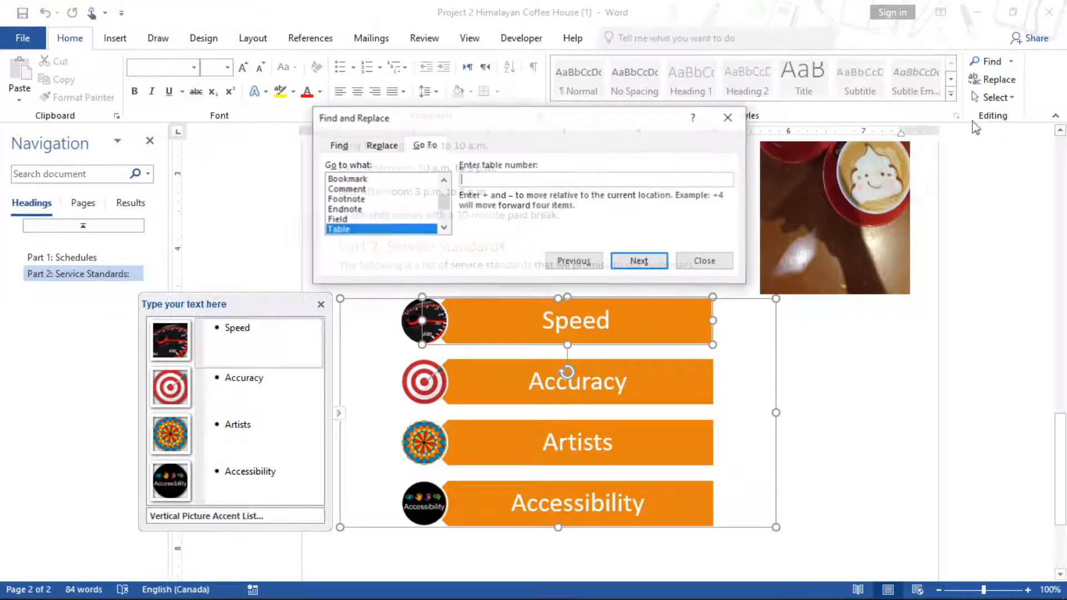
pyautogui.click(443, 181)
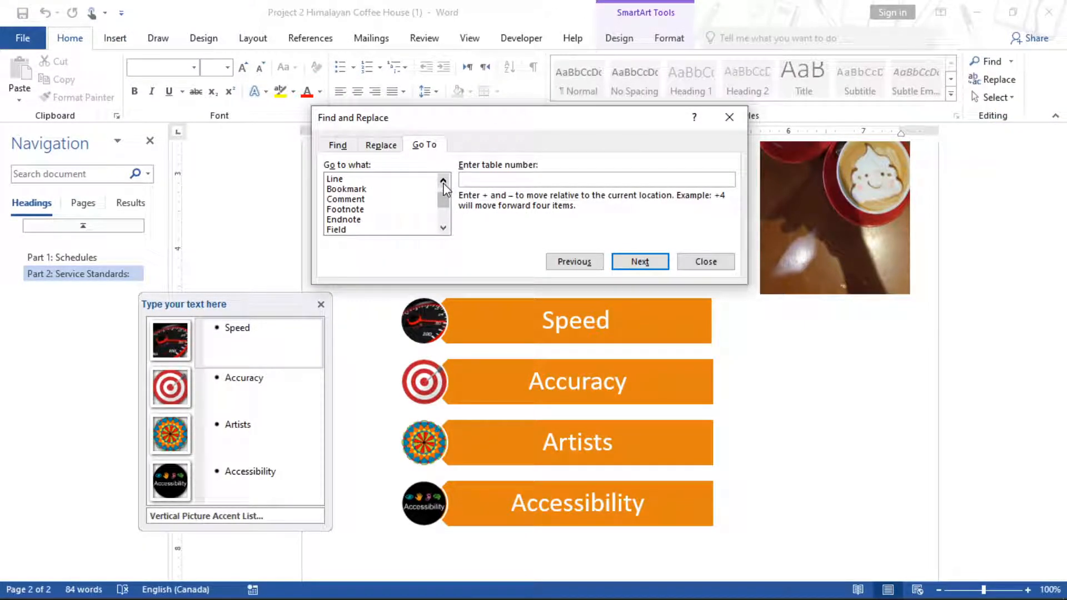
pyautogui.click(443, 181)
pyautogui.click(443, 181)
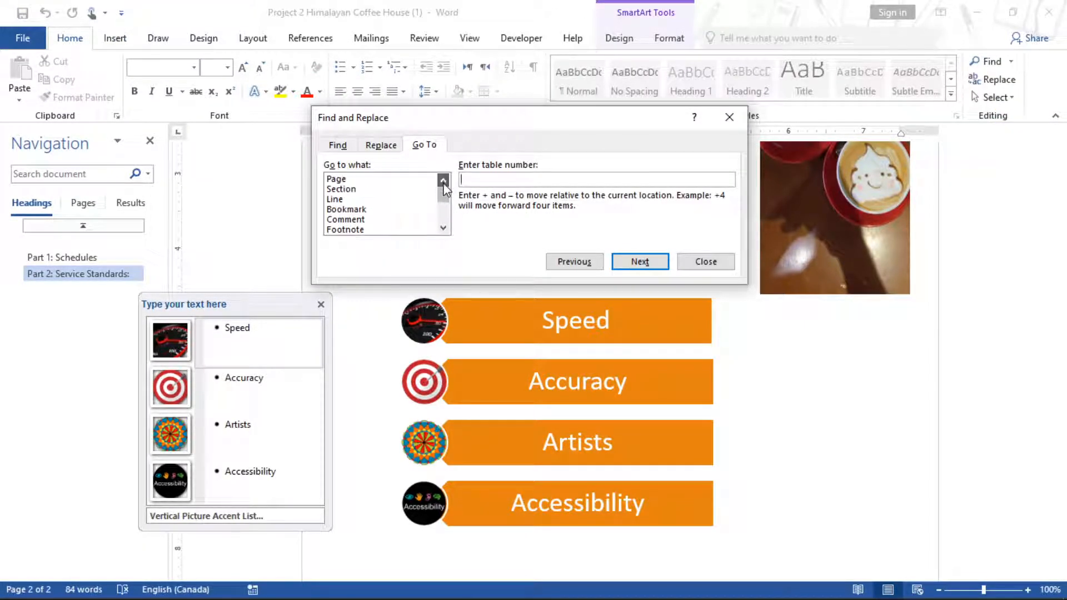
pyautogui.click(444, 231)
pyautogui.click(444, 231)
pyautogui.click(443, 231)
pyautogui.click(444, 231)
pyautogui.click(443, 231)
pyautogui.click(443, 231)
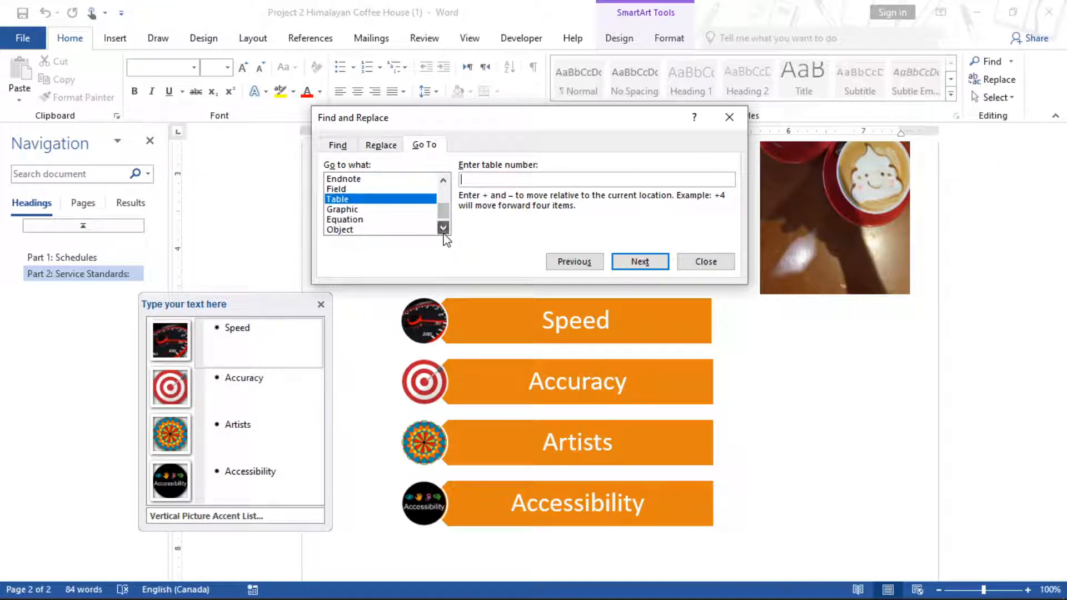
pyautogui.click(353, 209)
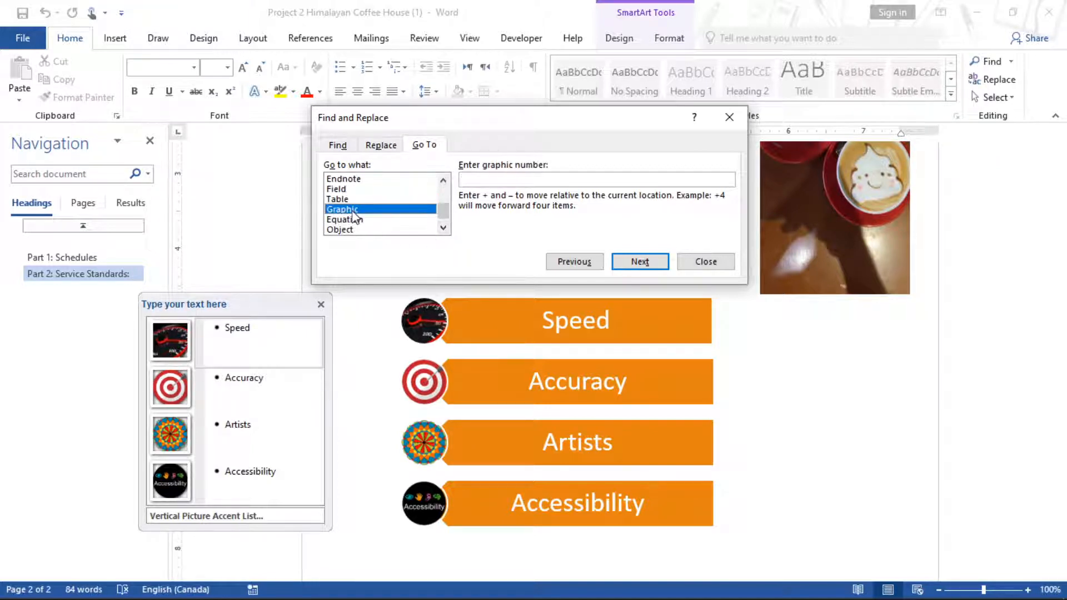
pyautogui.click(625, 263)
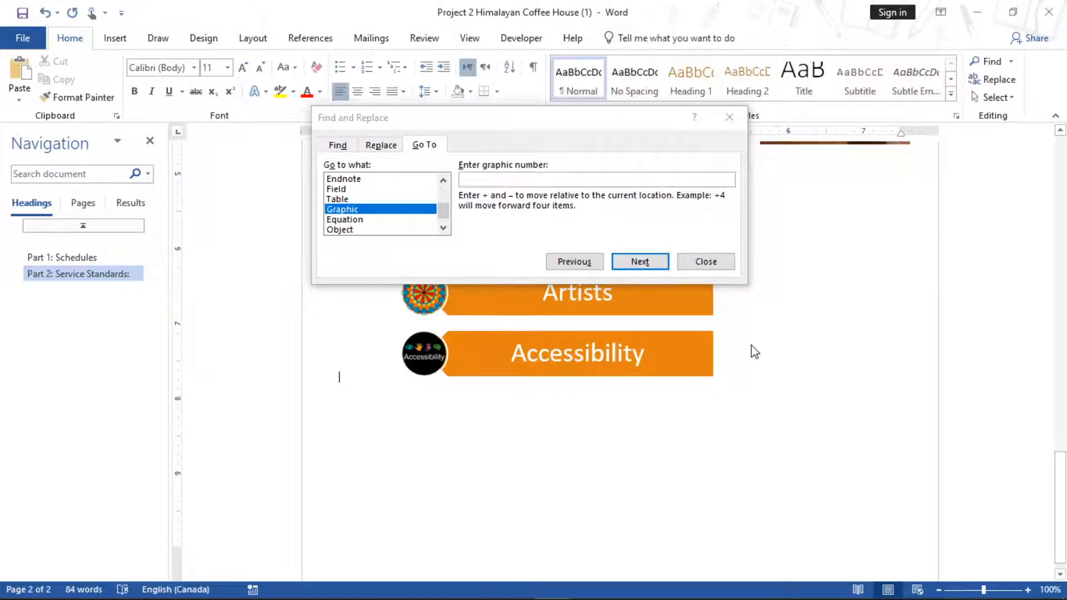
pyautogui.click(705, 261)
# Apply the Soft Round bevel shape effect to the whole SmartArt graphic of service standards
pyautogui.click(501, 161)
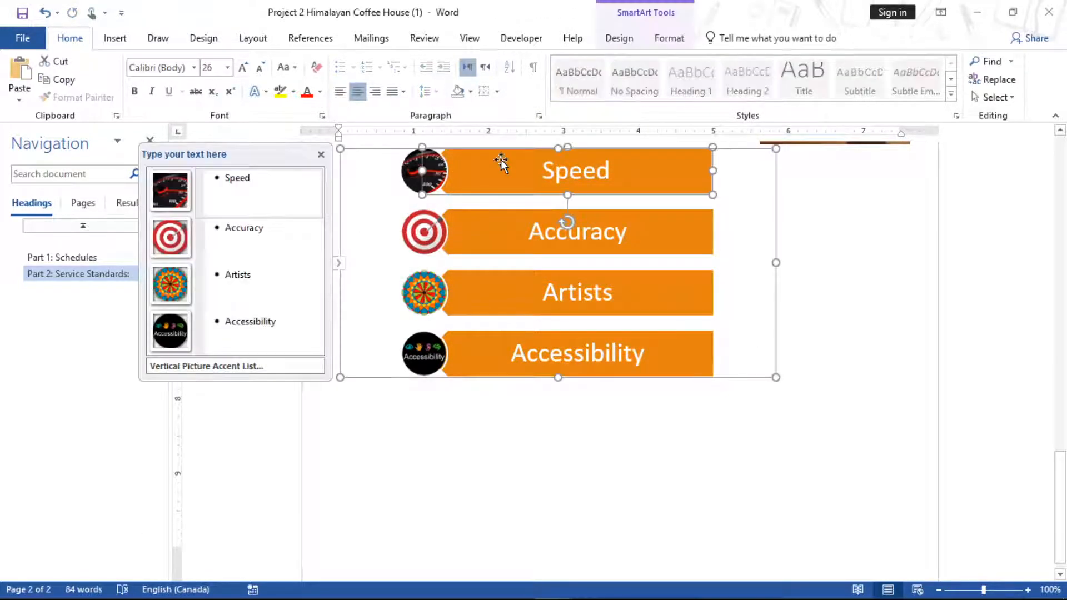
pyautogui.click(361, 155)
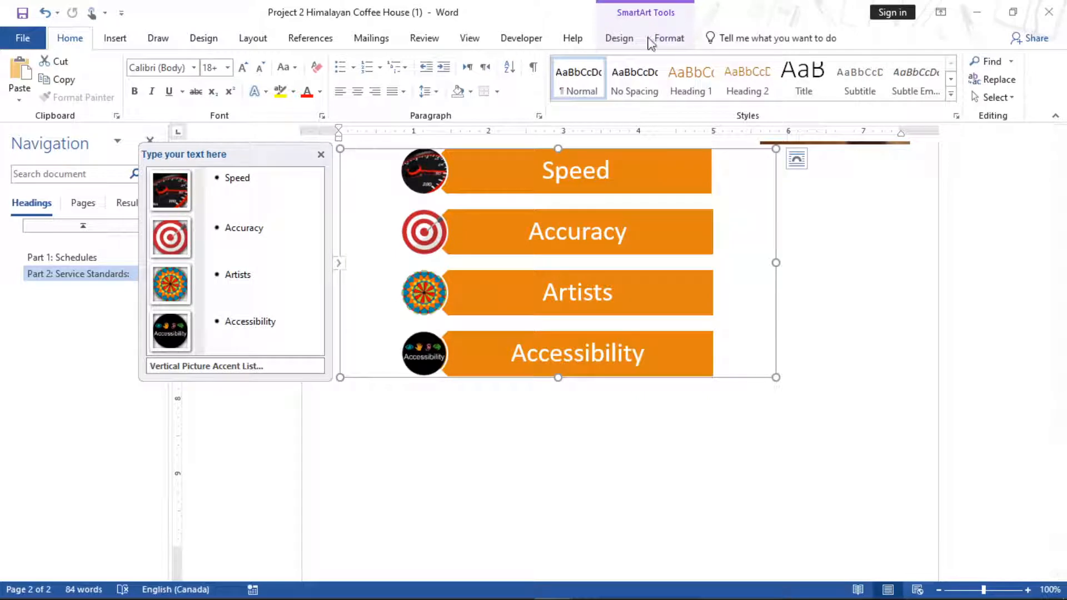
pyautogui.click(669, 39)
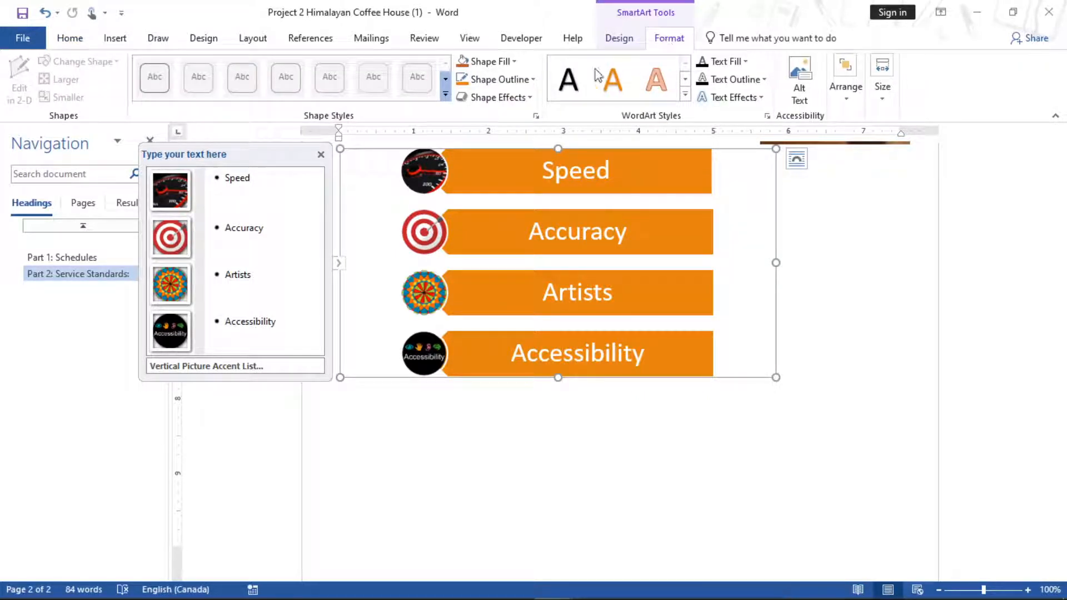
pyautogui.click(529, 98)
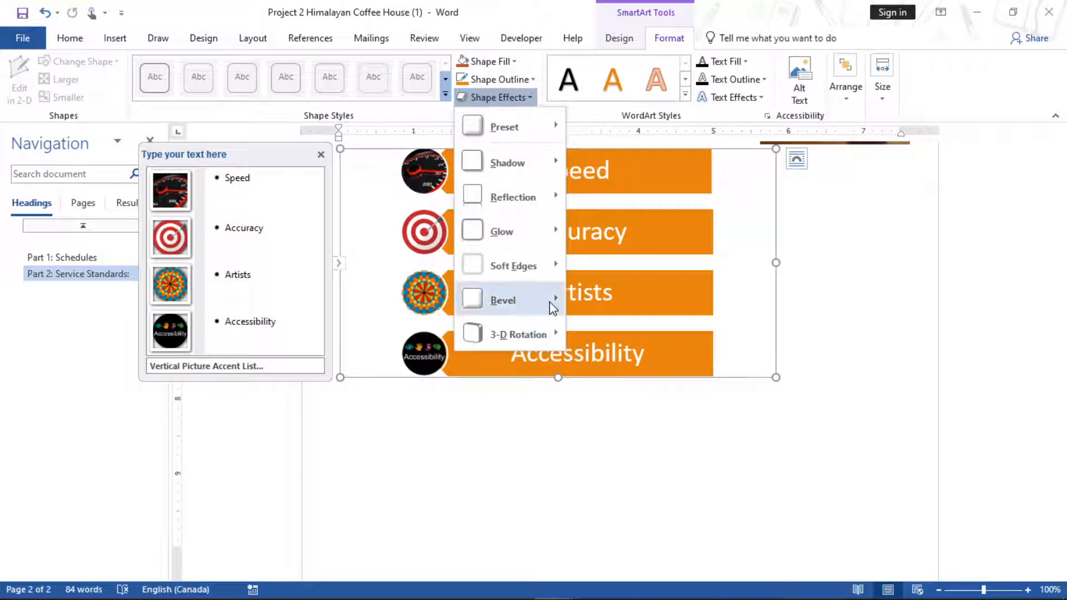
pyautogui.moveTo(551, 307)
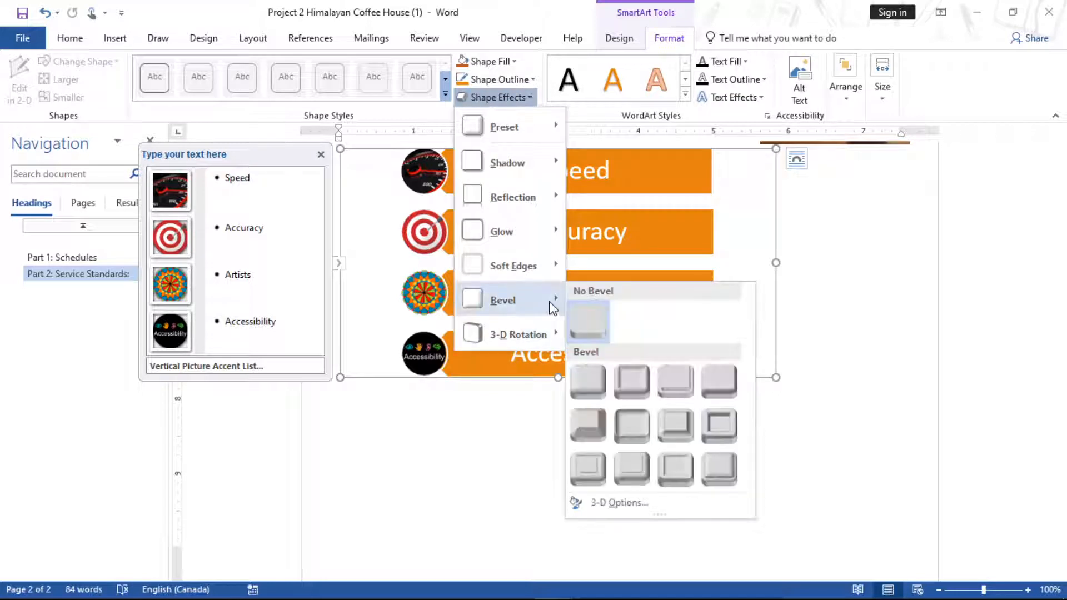
pyautogui.click(636, 423)
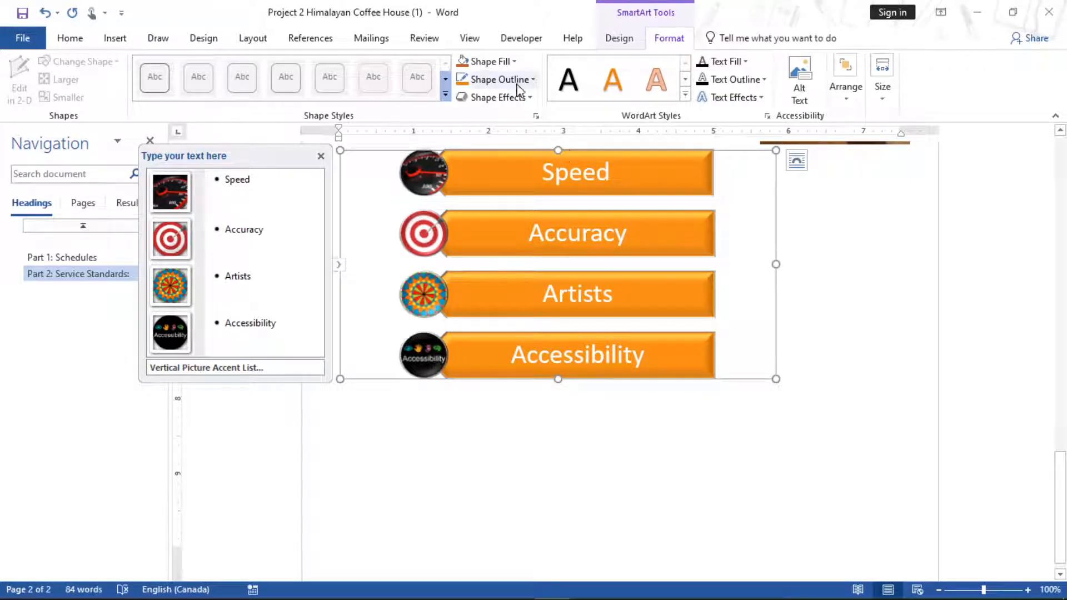
# Check task 4 in Project 2 Instructions and return to Project 2 Himalayan Coffee House (1)
pyautogui.moveTo(512, 591)
pyautogui.moveTo(553, 589)
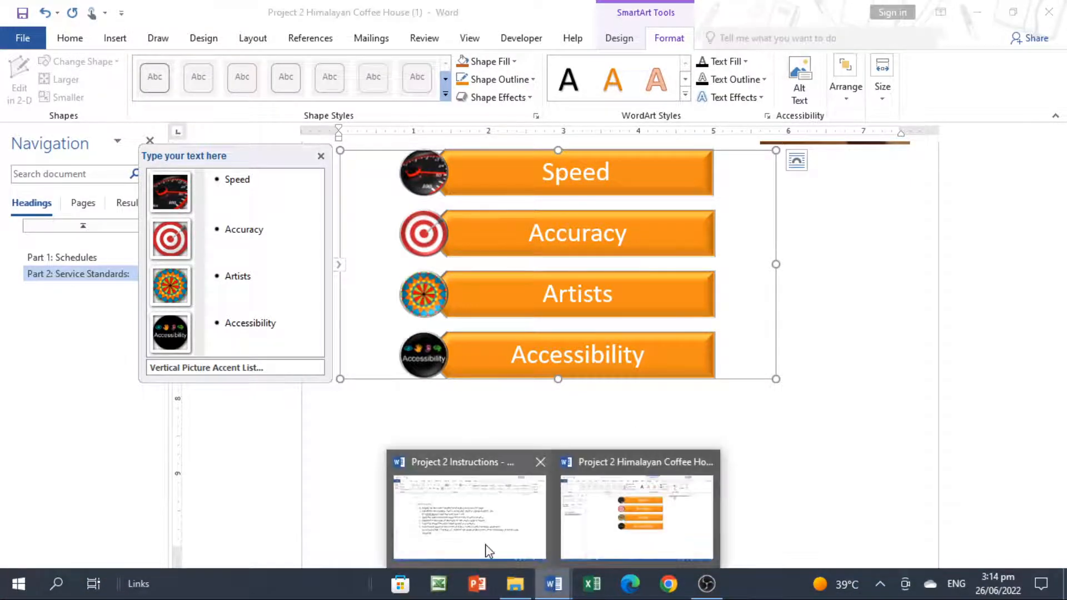
pyautogui.click(489, 548)
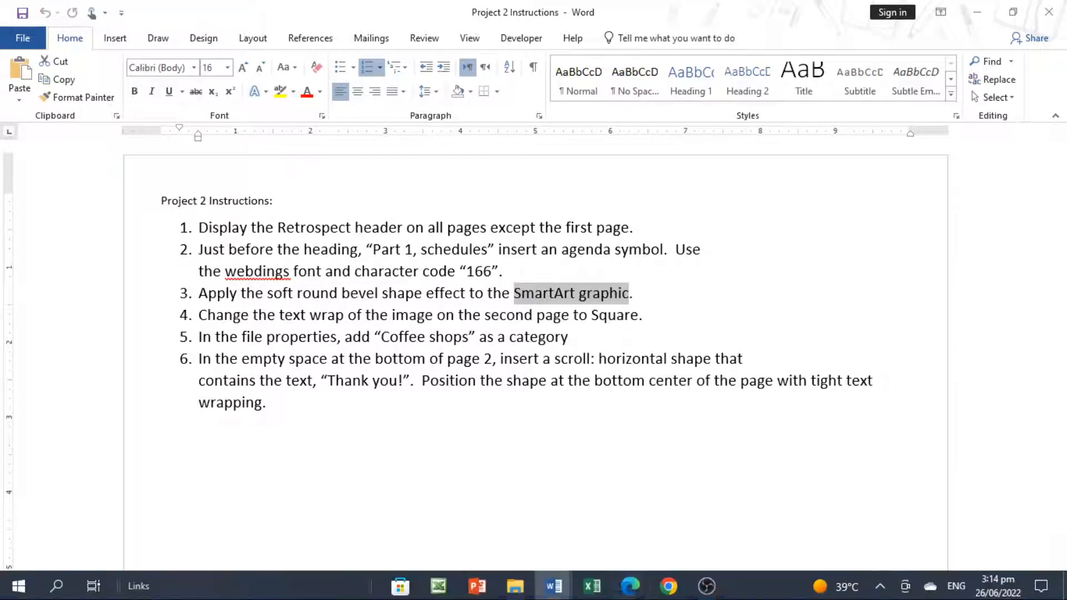
pyautogui.moveTo(561, 586)
pyautogui.click(624, 534)
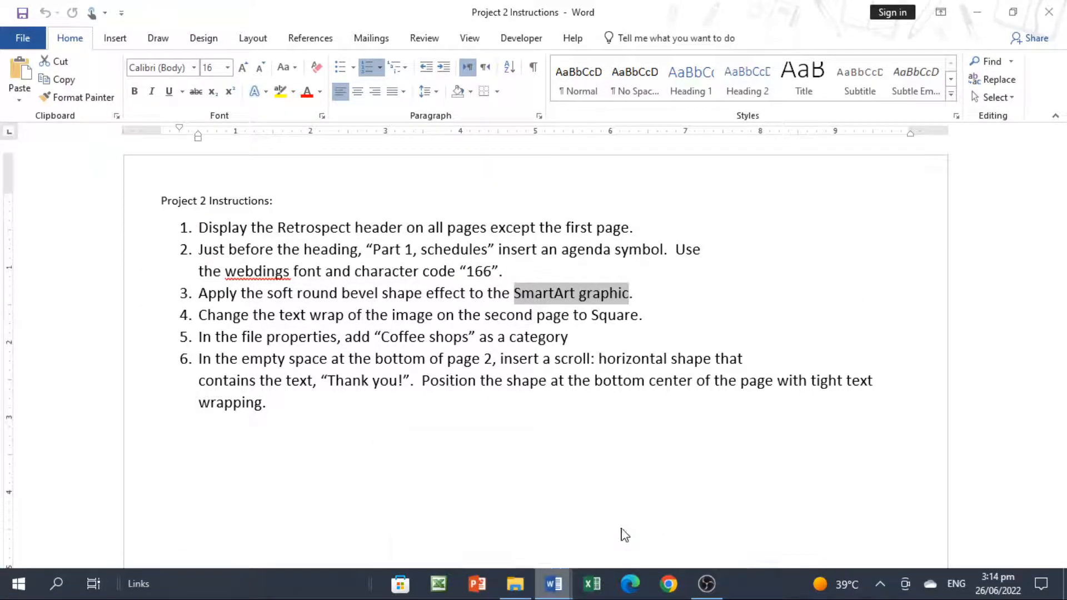
# Set the text wrapping of the coffee cups image on page 2 to Square
pyautogui.moveTo(1061, 497); pyautogui.dragTo(1065, 402)
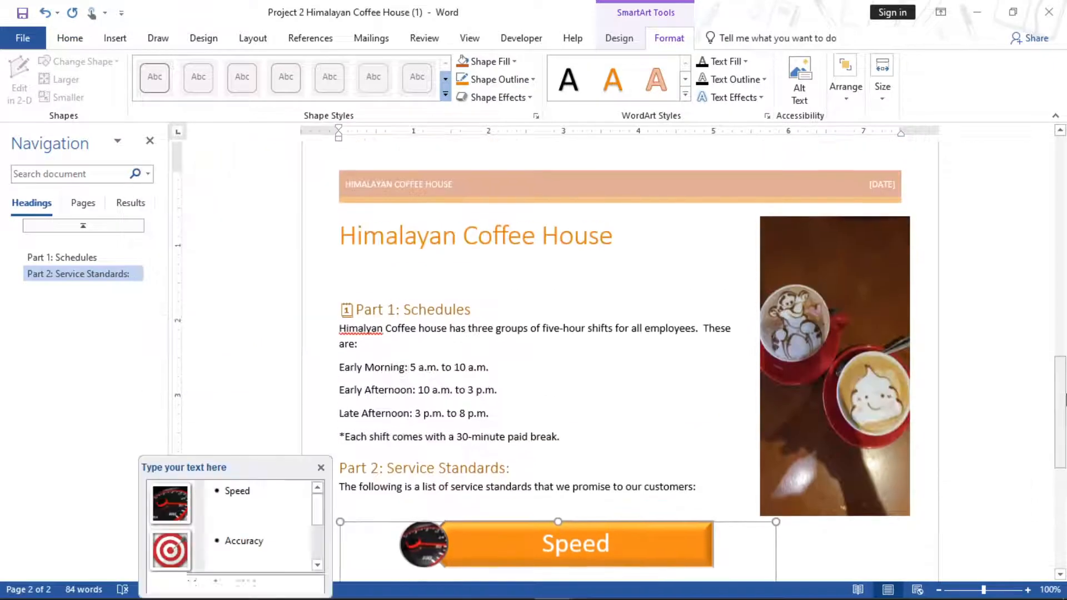
pyautogui.click(860, 304)
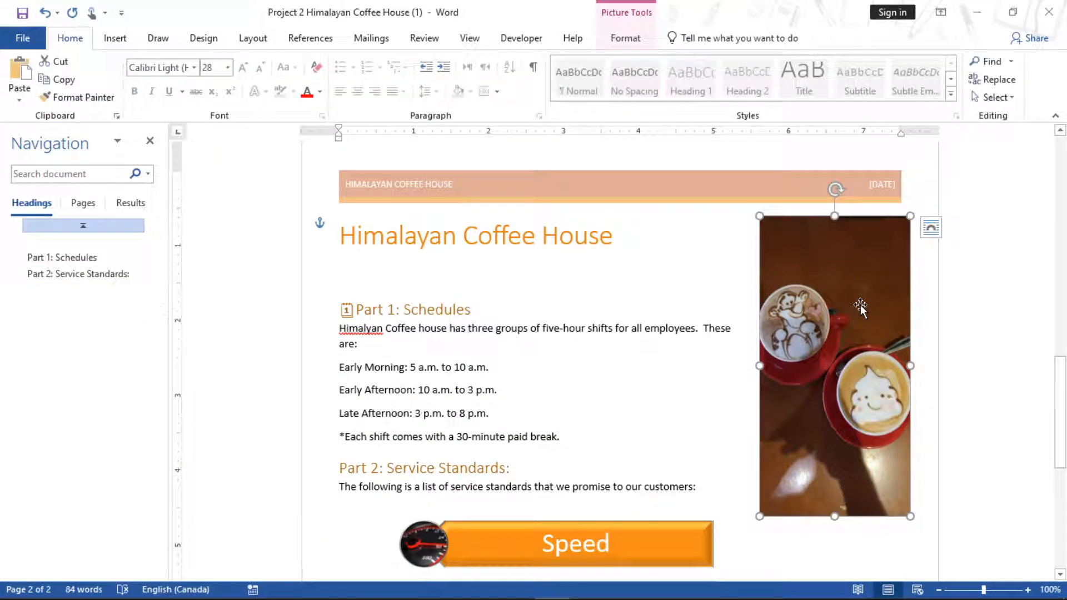
pyautogui.click(620, 42)
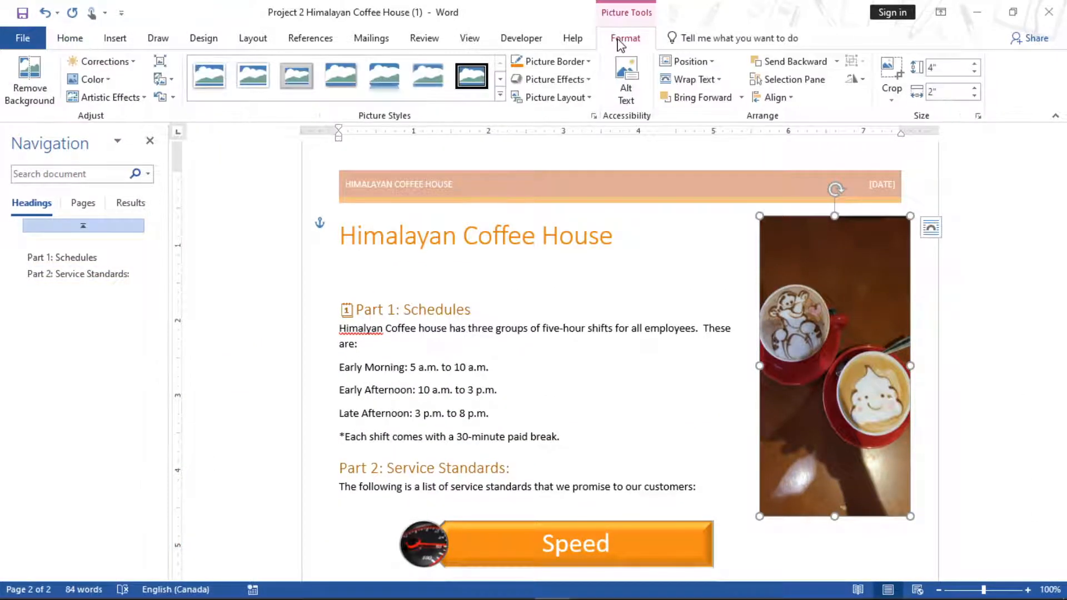
pyautogui.click(705, 80)
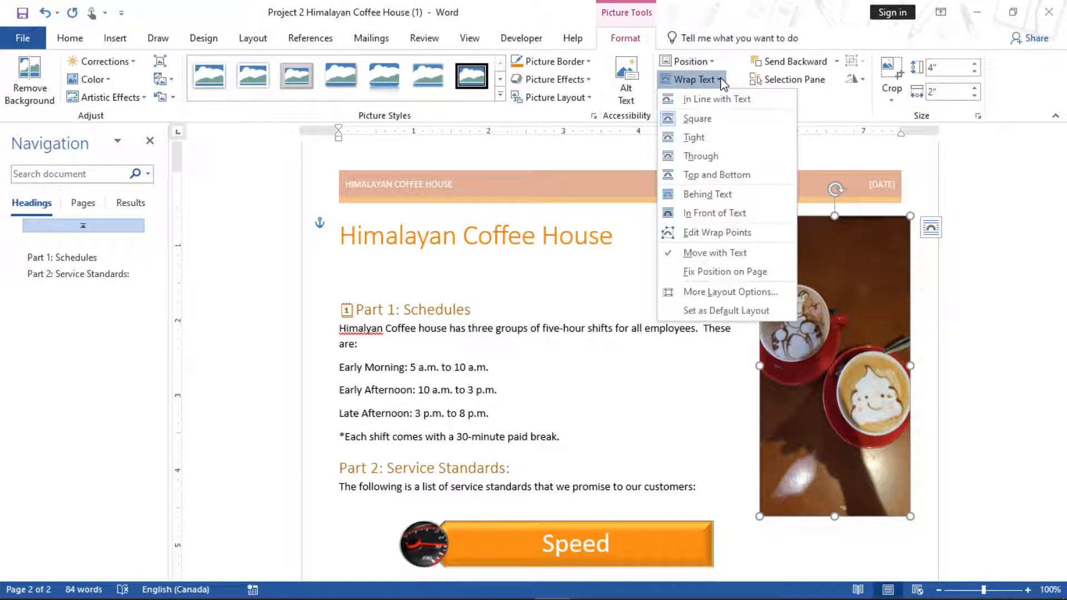
pyautogui.click(697, 119)
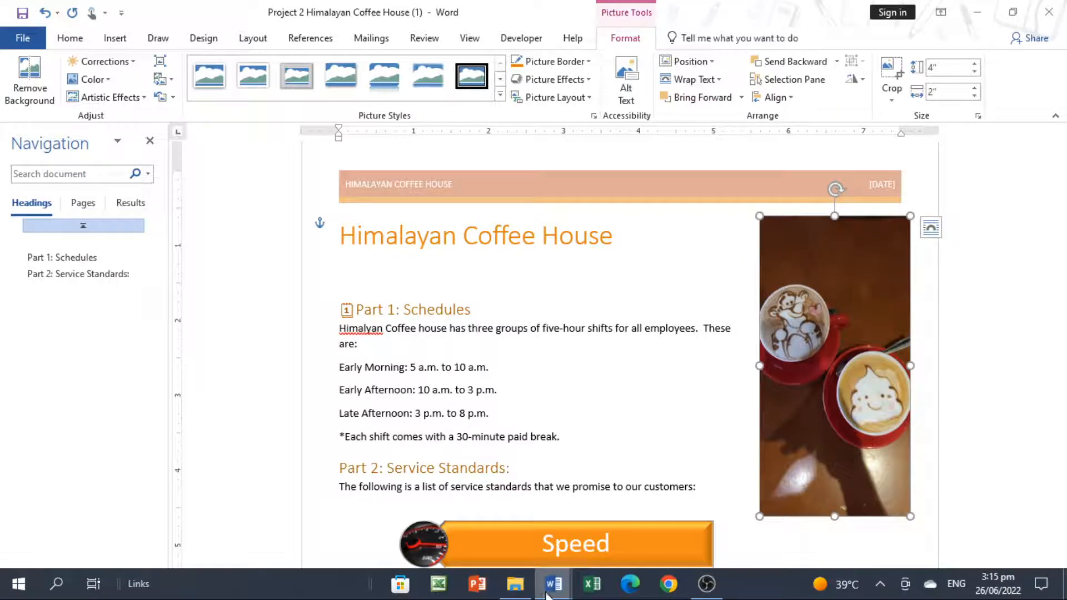
# Select the category text "Coffee shops" in task 5 of Project 2 Instructions and return to Project 2 Himalayan Coffee House (1)
pyautogui.moveTo(539, 585)
pyautogui.click(475, 530)
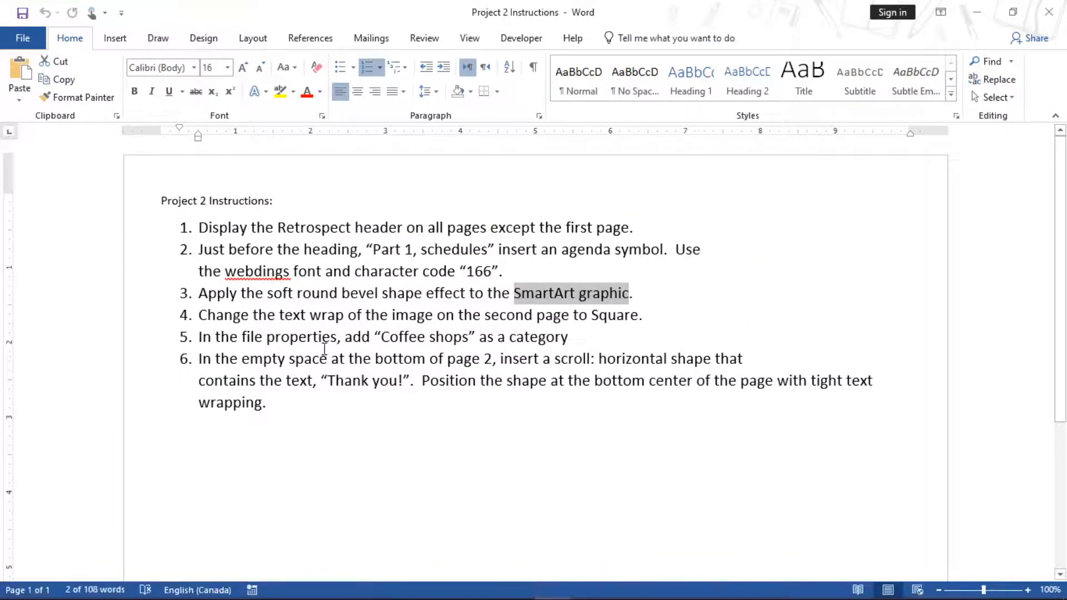
pyautogui.click(308, 337)
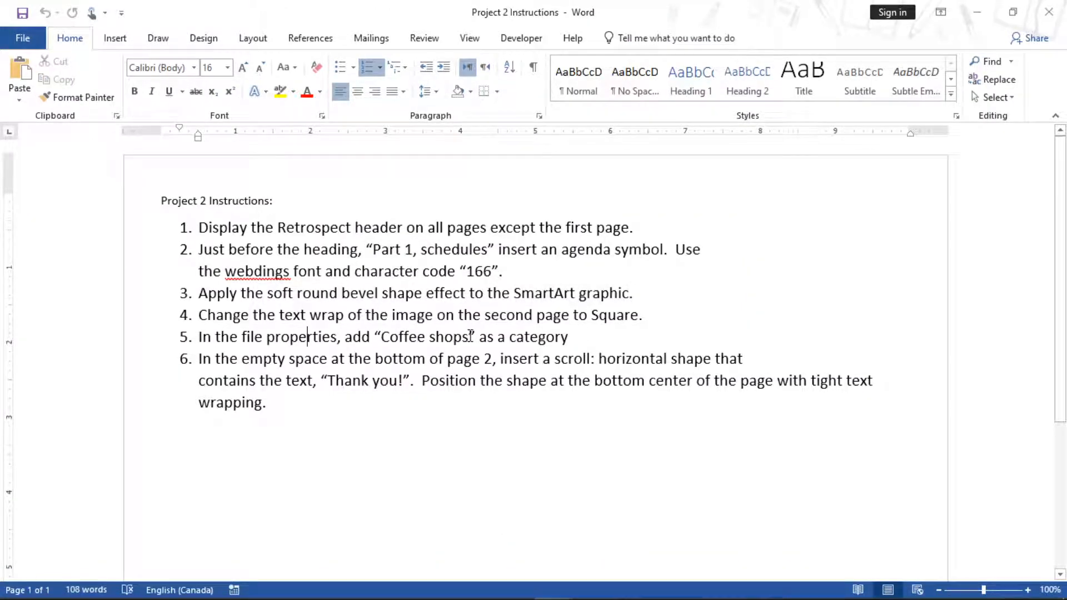
pyautogui.moveTo(469, 336); pyautogui.dragTo(401, 329)
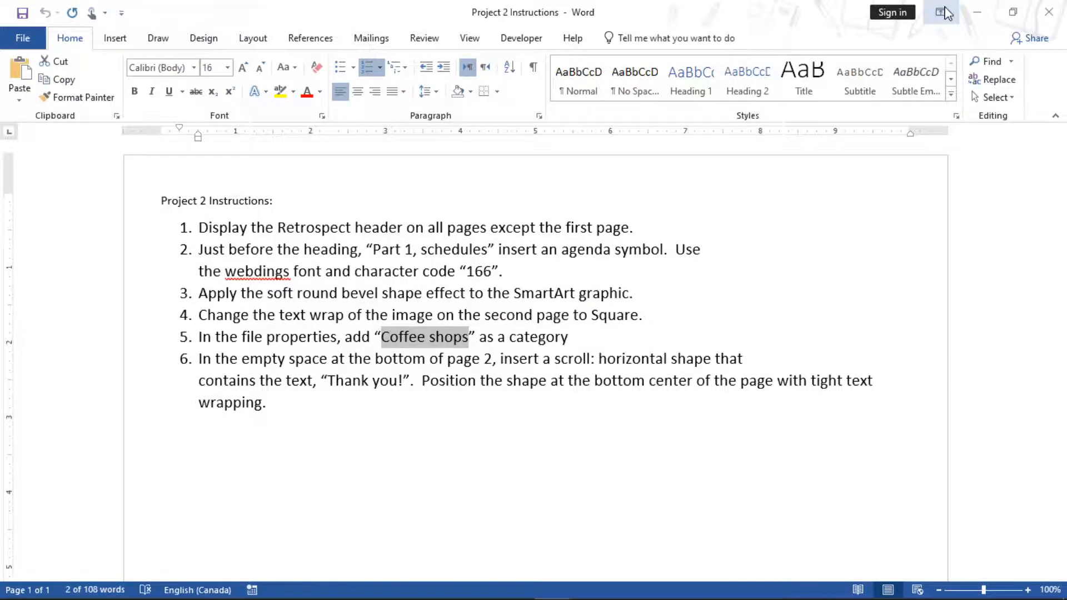
pyautogui.click(974, 12)
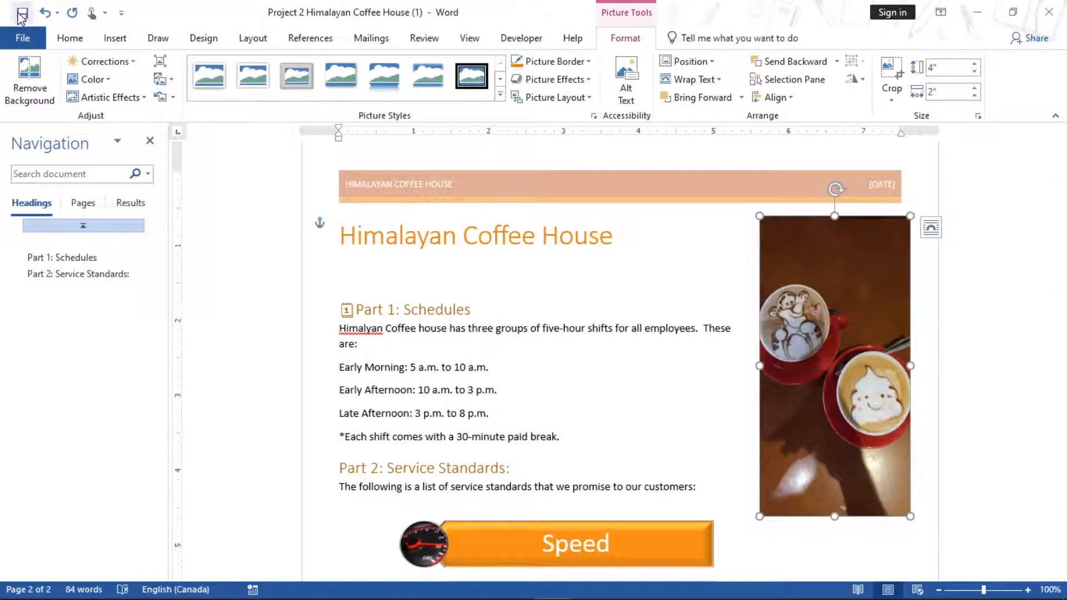
# Add "Coffee shops" as a category in the document's full file properties and return to the document
pyautogui.click(24, 38)
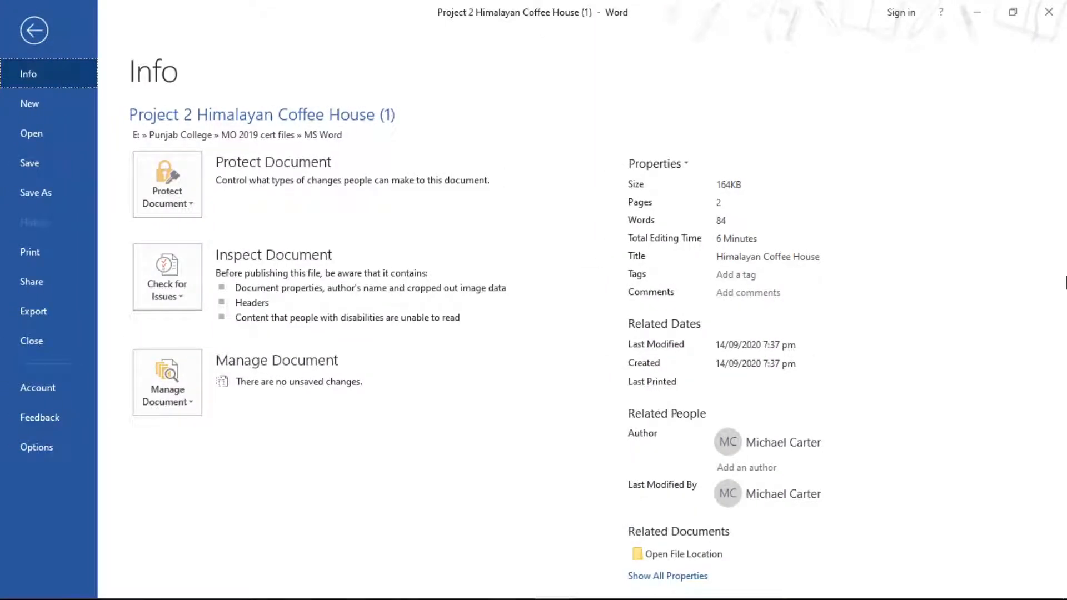
pyautogui.click(669, 577)
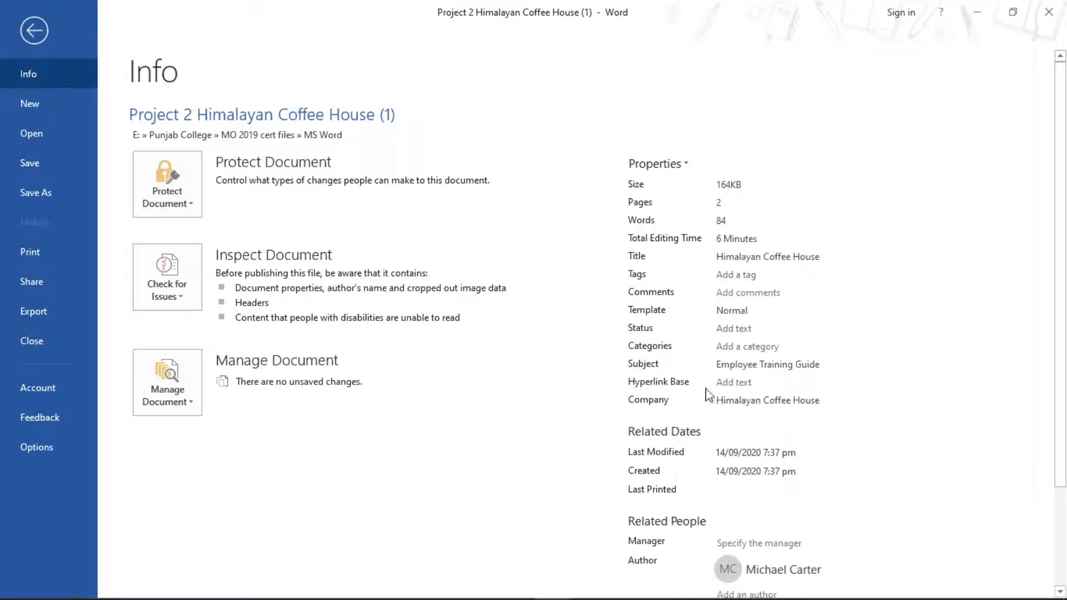
pyautogui.click(746, 346)
pyautogui.write('Coffee Shops')
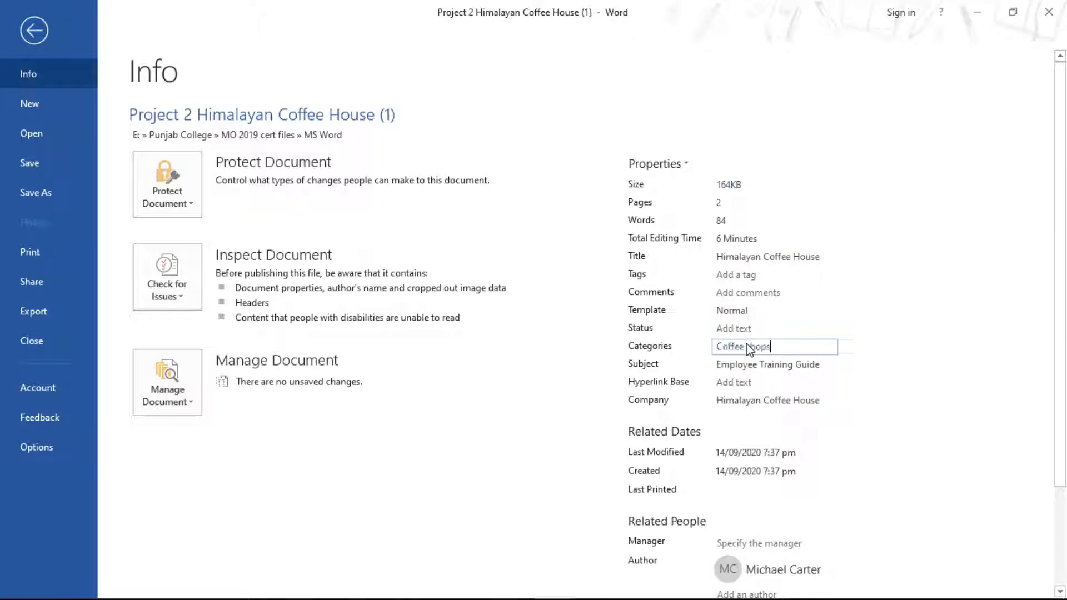
pyautogui.click(32, 32)
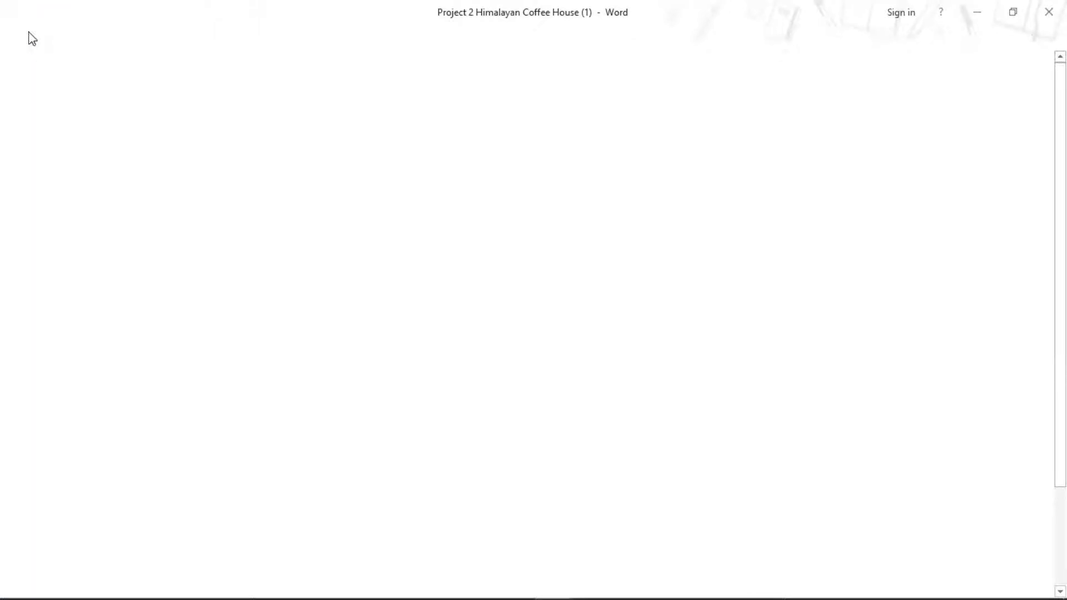
# Switch to Project 2 Instructions and copy the text "Thank you!" from task 6, without the quotation marks
pyautogui.moveTo(554, 586)
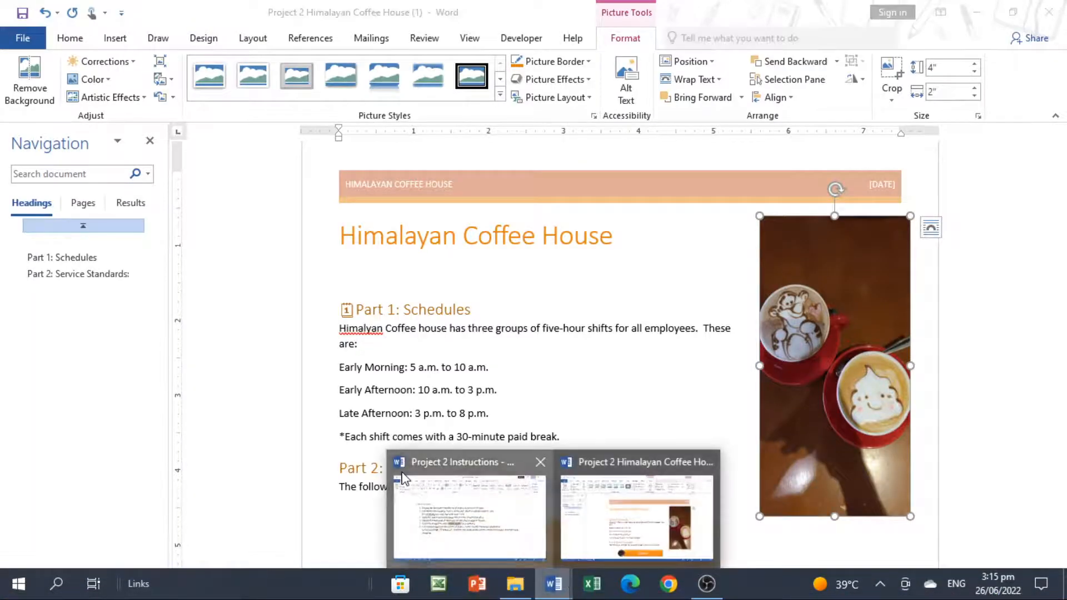
pyautogui.click(445, 505)
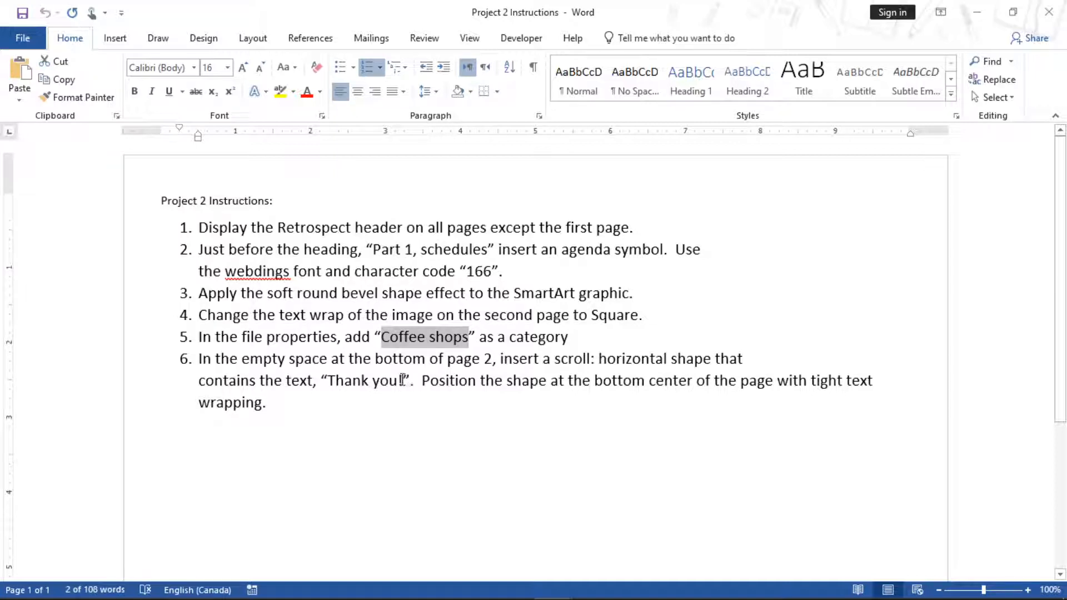
pyautogui.moveTo(420, 381); pyautogui.dragTo(328, 381)
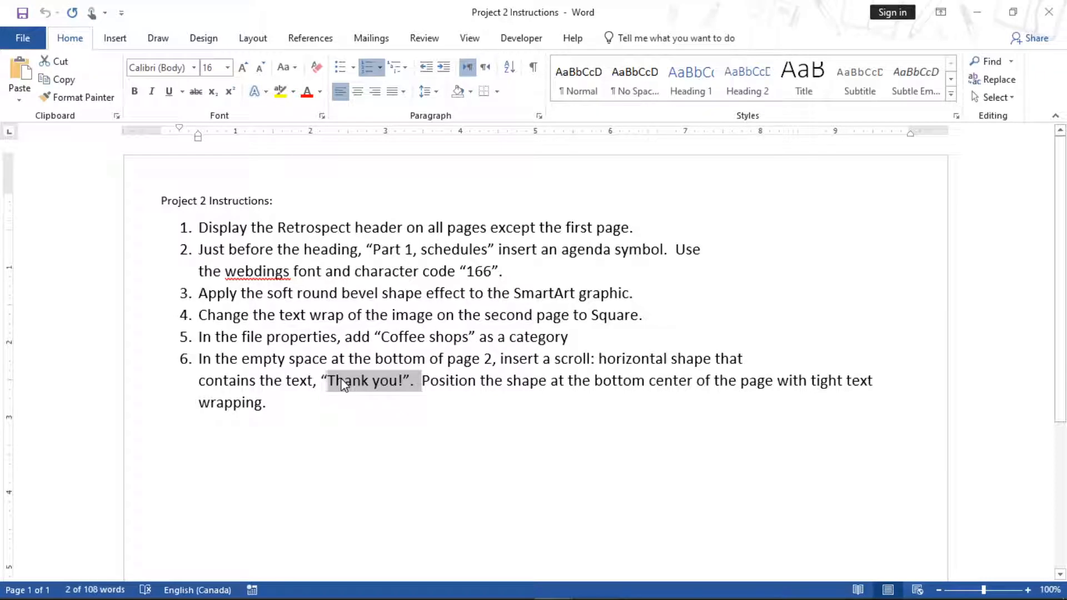
pyautogui.click(329, 381)
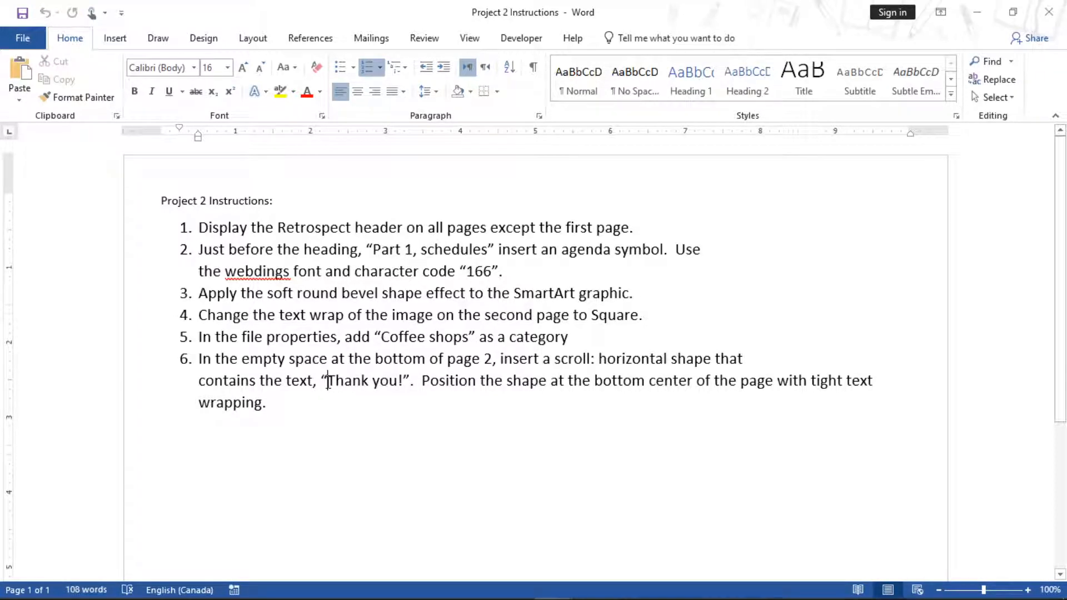
pyautogui.hotkey('shift', 'Right')
pyautogui.hotkey('shift', 'Right')
pyautogui.hotkey('shift', 'Right')
pyautogui.hotkey('shift', 'Right')
pyautogui.hotkey('shift', 'Right')
pyautogui.hotkey('shift', 'Right')
pyautogui.hotkey('shift', 'Right')
pyautogui.hotkey('shift', 'Right')
pyautogui.hotkey('shift', 'Right')
pyautogui.hotkey('shift', 'Right')
pyautogui.hotkey('shift', 'Right')
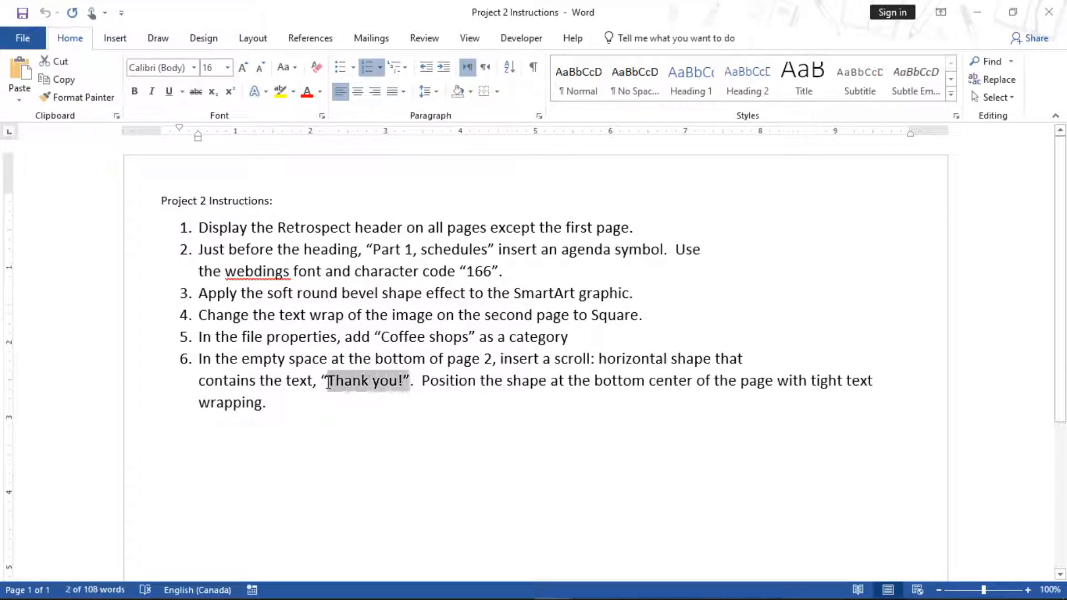
pyautogui.hotkey('shift', 'Left')
pyautogui.hotkey('ctrl', 'c')
# Return to Project 2 Himalayan Coffee House (1) and draw a Scroll: Horizontal shape about 2.8" by 1.2" in the empty space below the SmartArt on page 2
pyautogui.moveTo(566, 596)
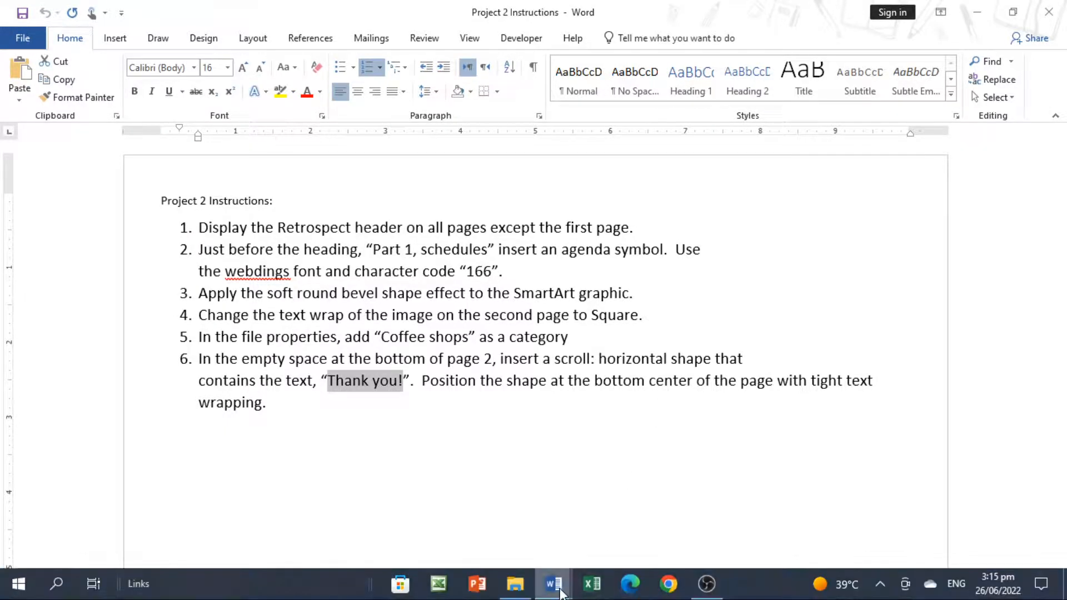
pyautogui.click(588, 545)
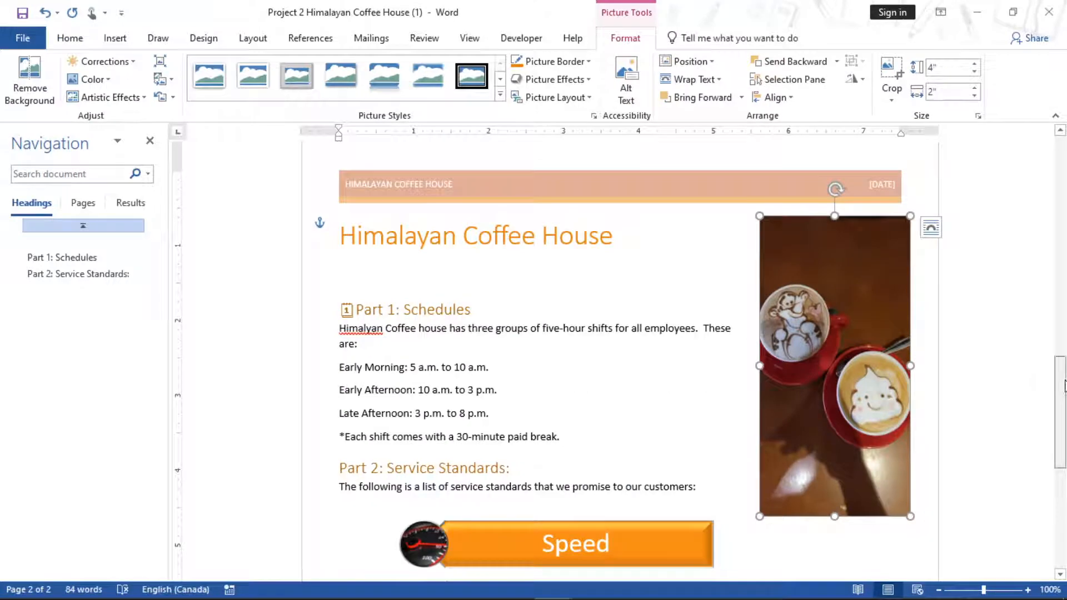
pyautogui.moveTo(1064, 385); pyautogui.dragTo(1063, 485)
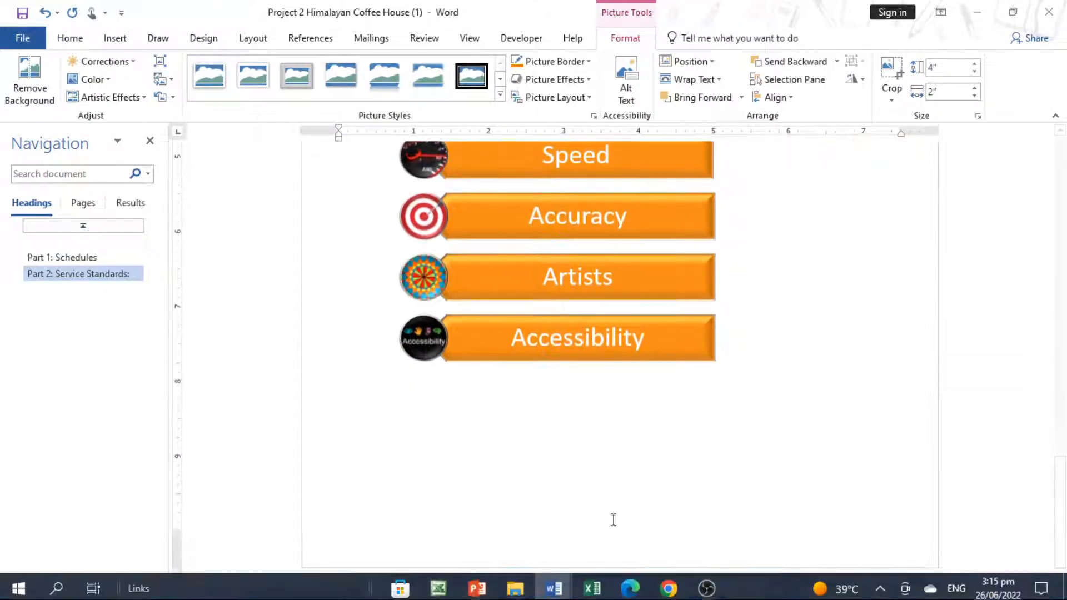
pyautogui.click(392, 427)
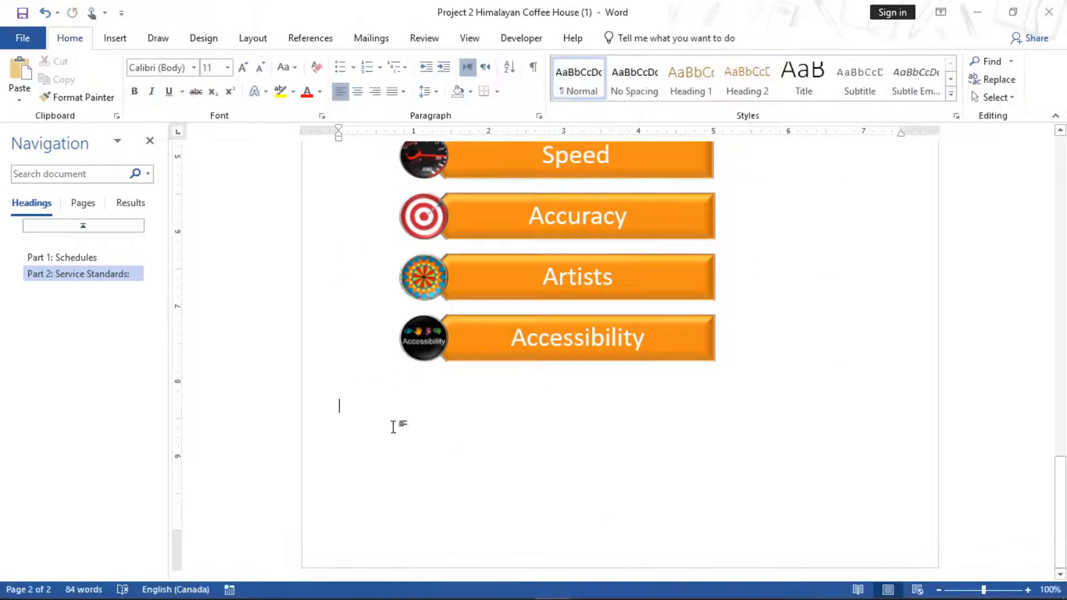
pyautogui.click(115, 40)
pyautogui.click(178, 102)
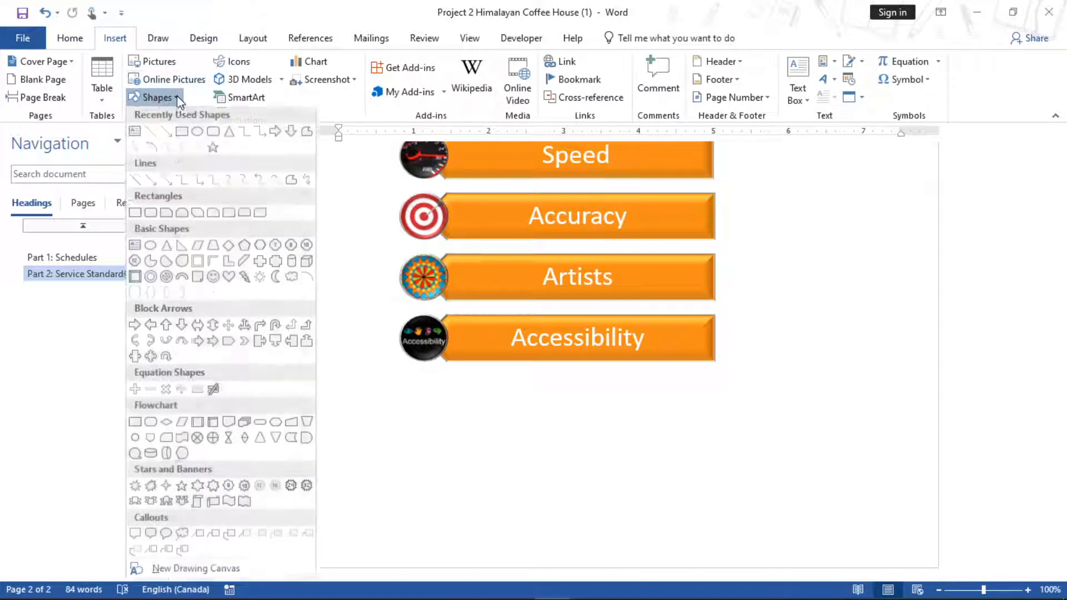
pyautogui.click(214, 503)
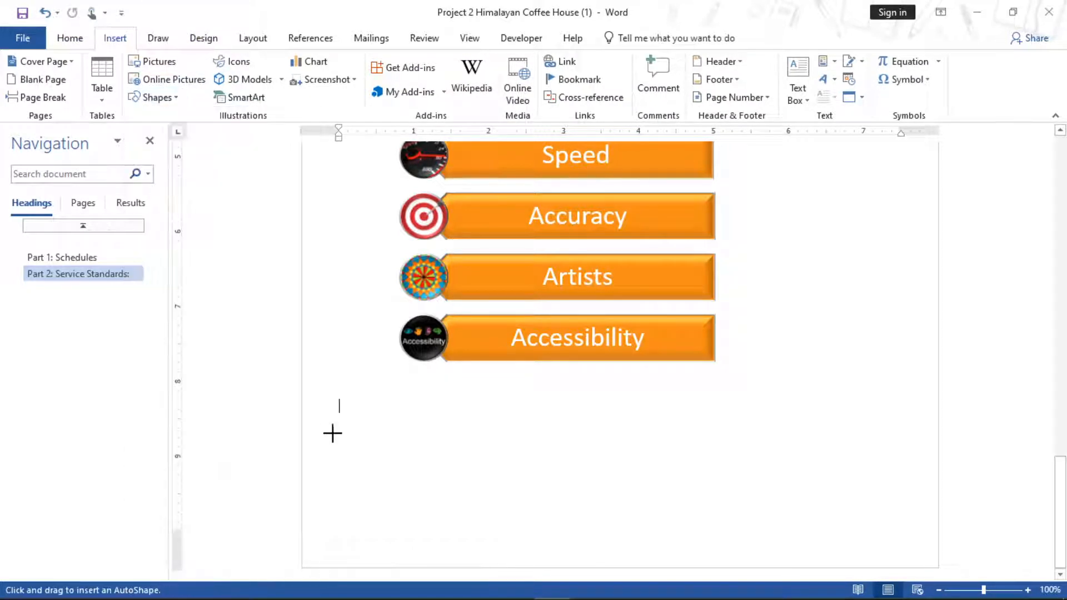
pyautogui.moveTo(343, 401); pyautogui.dragTo(552, 489)
# Add the copied text "Thank you!" inside the scroll shape
pyautogui.rightClick(436, 436)
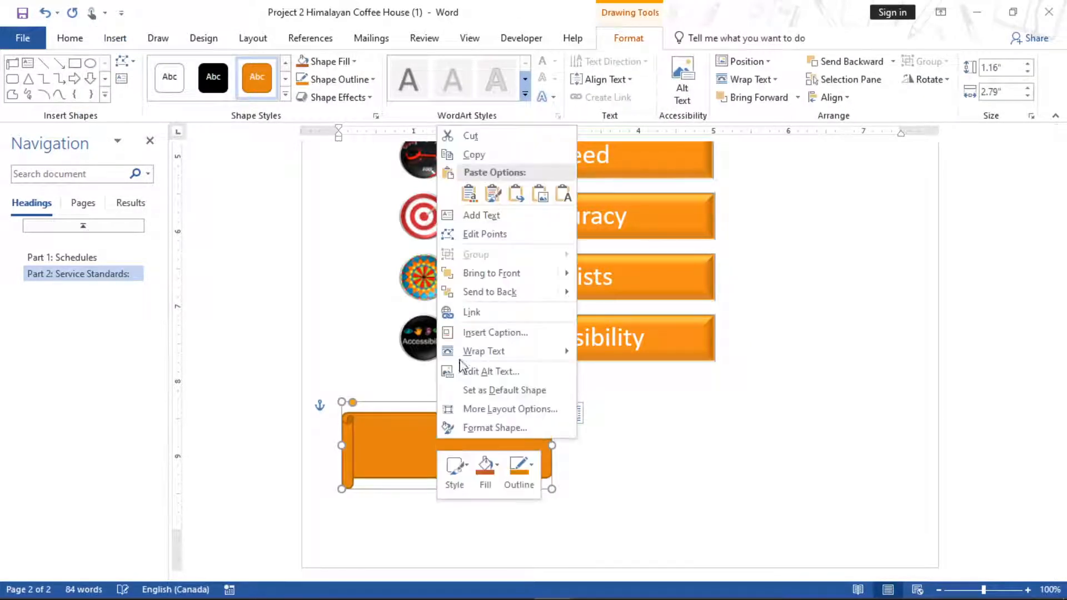
pyautogui.click(494, 216)
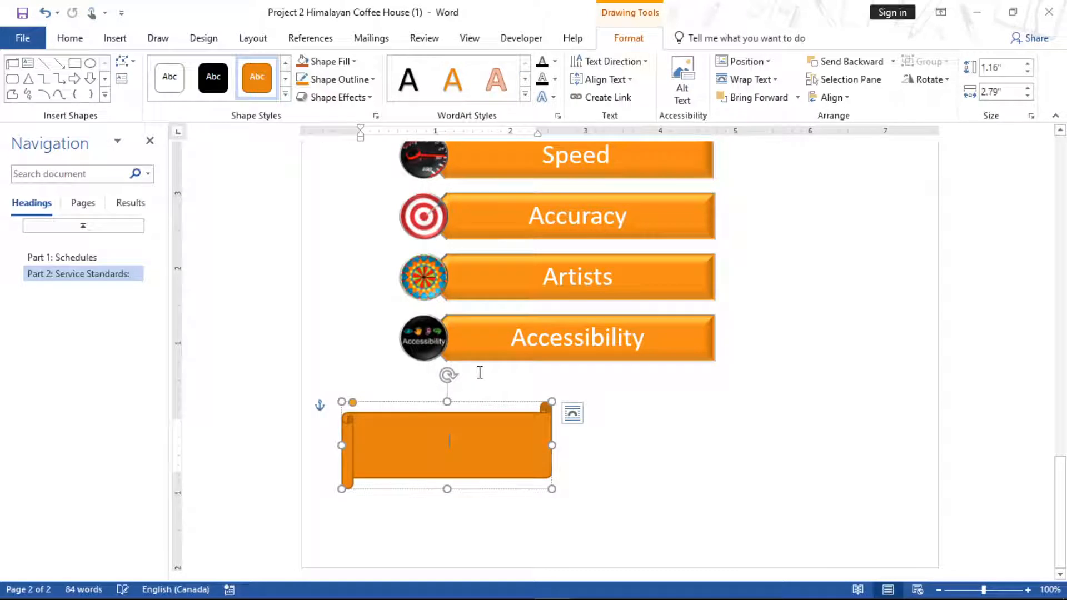
pyautogui.hotkey('ctrl', 'v')
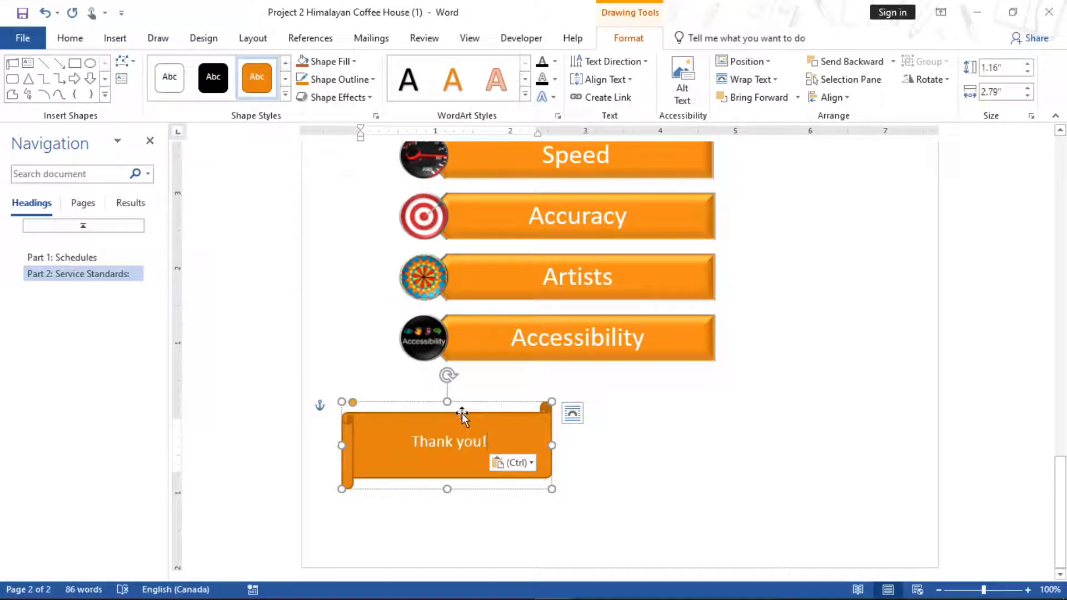
pyautogui.click(710, 447)
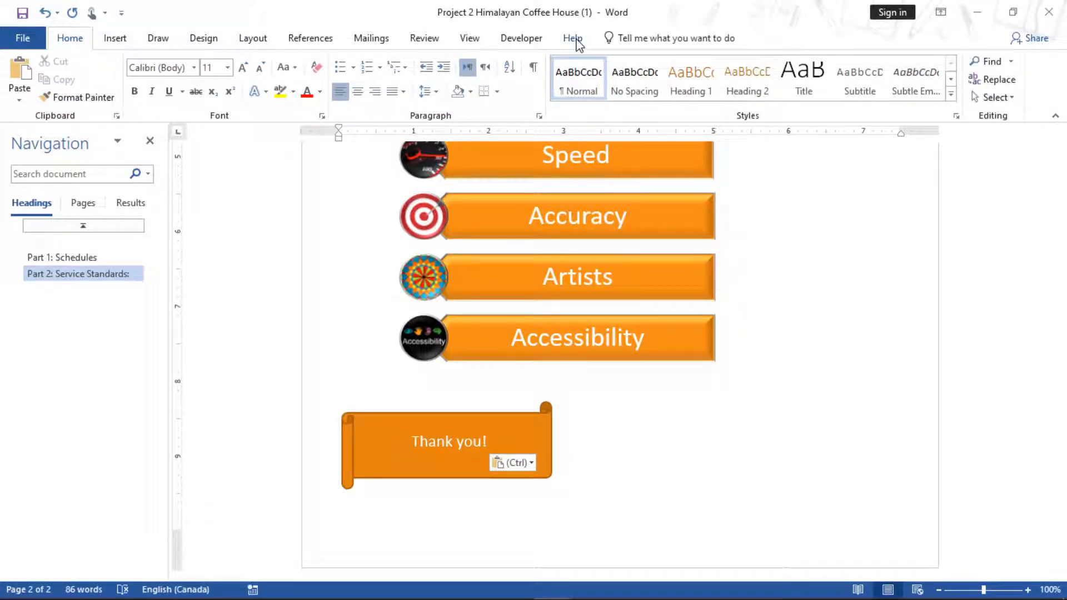
# In the scroll shape's layout options, set its horizontal alignment to Centered relative to Page
pyautogui.click(494, 414)
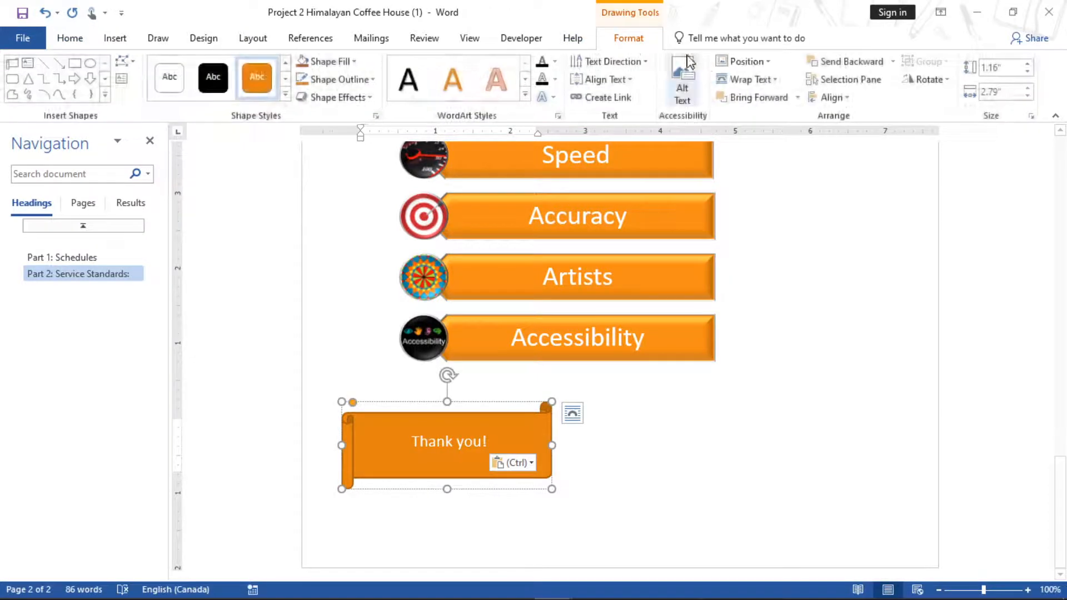
pyautogui.click(768, 63)
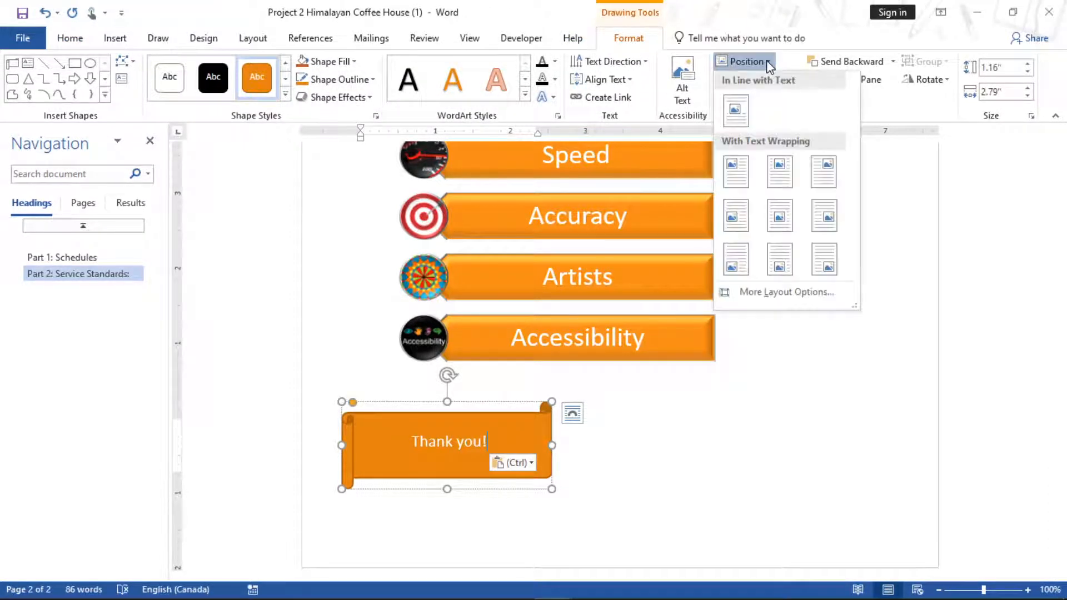
pyautogui.click(784, 295)
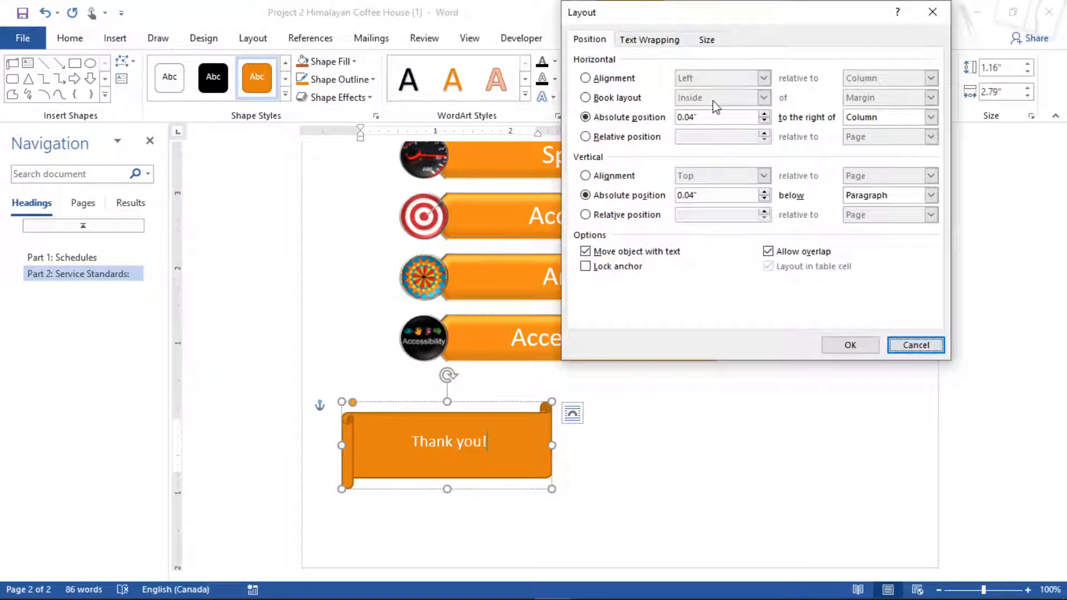
pyautogui.click(588, 79)
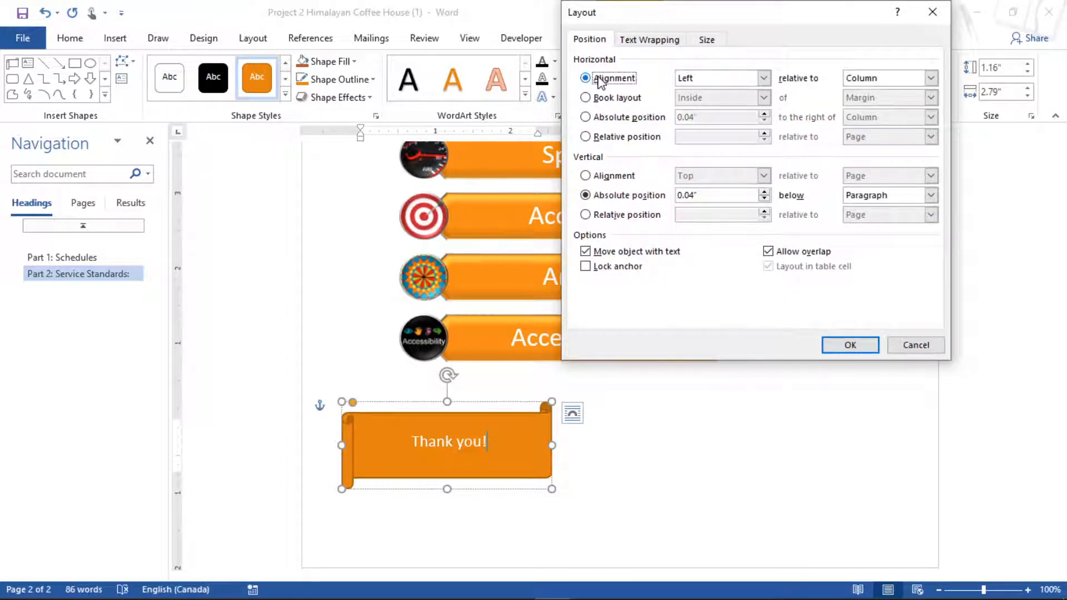
pyautogui.click(929, 78)
pyautogui.click(872, 102)
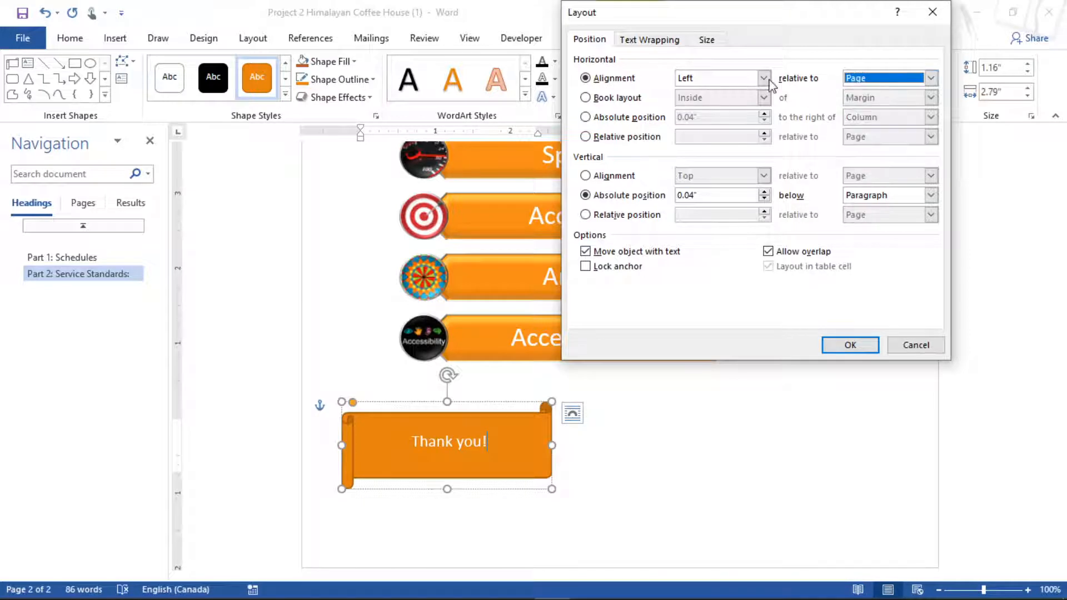
pyautogui.click(764, 79)
pyautogui.click(704, 98)
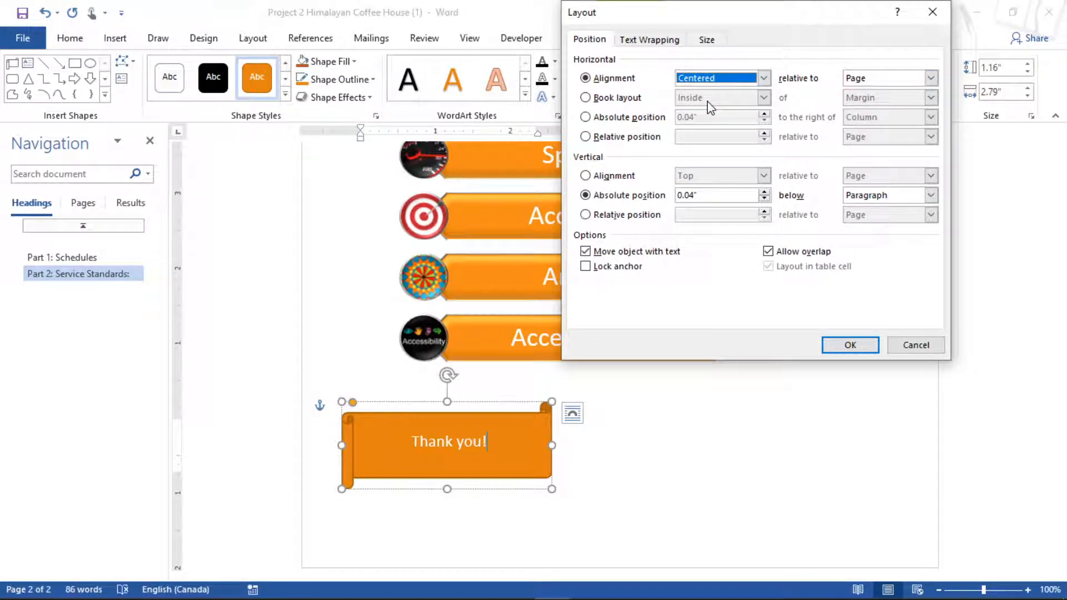
# Set the scroll shape's vertical alignment to Bottom relative to Page and apply the layout
pyautogui.click(612, 175)
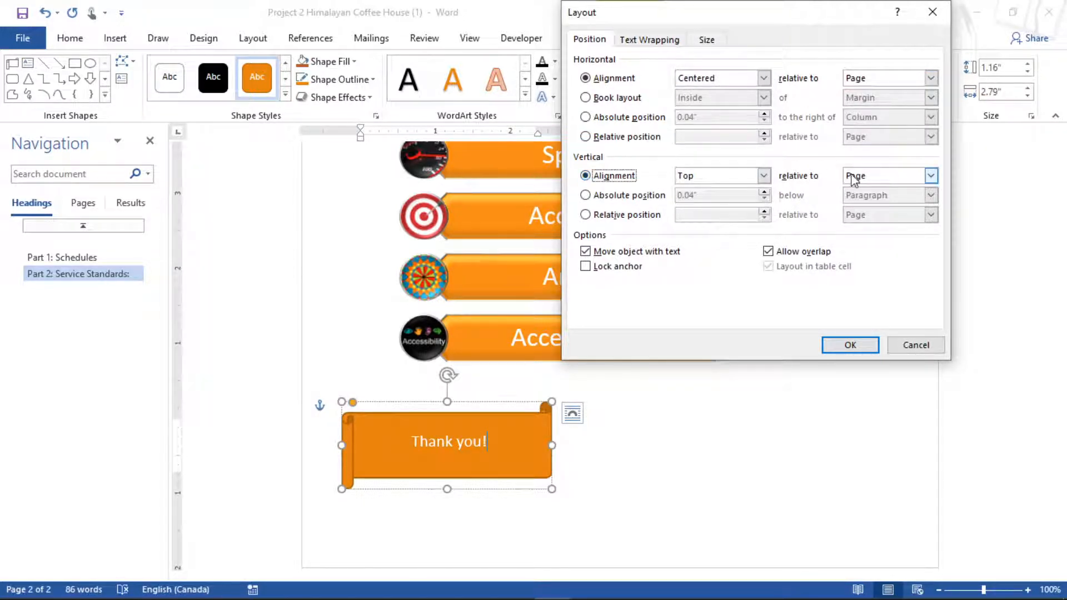
pyautogui.click(763, 176)
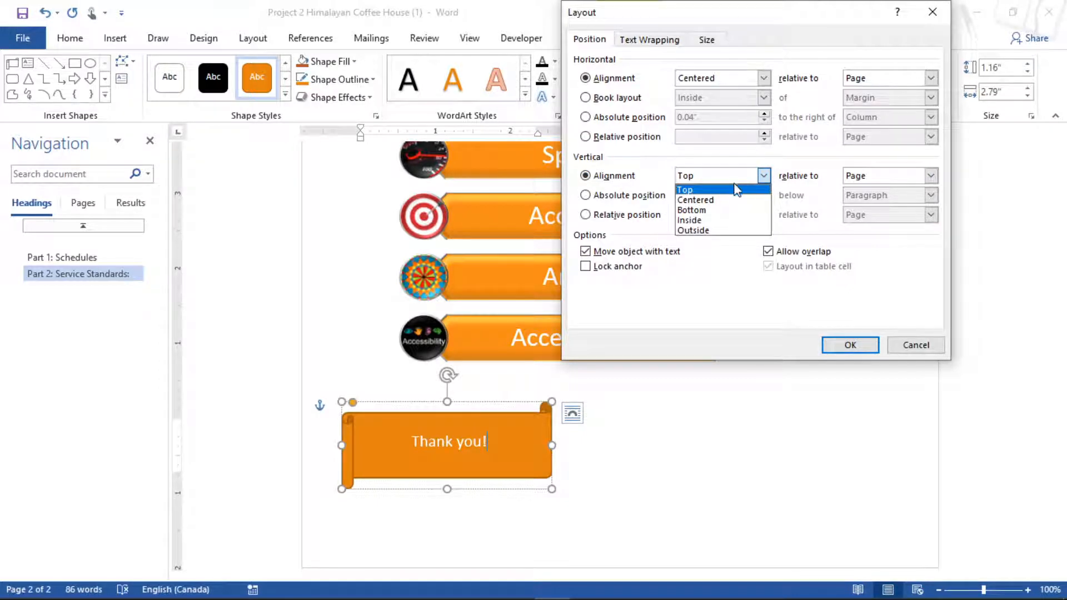
pyautogui.click(706, 211)
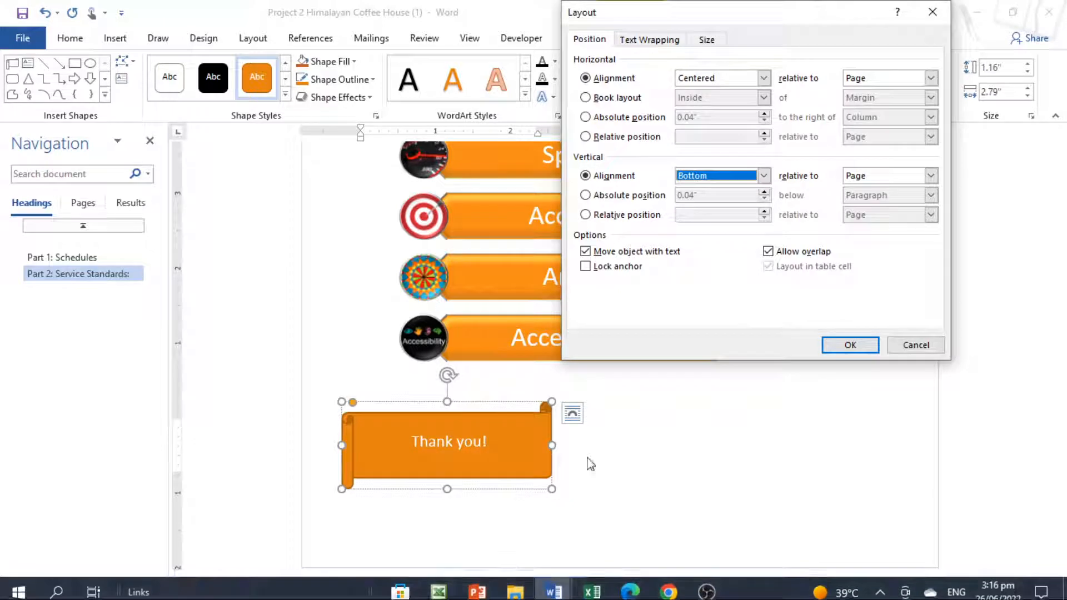
pyautogui.click(845, 345)
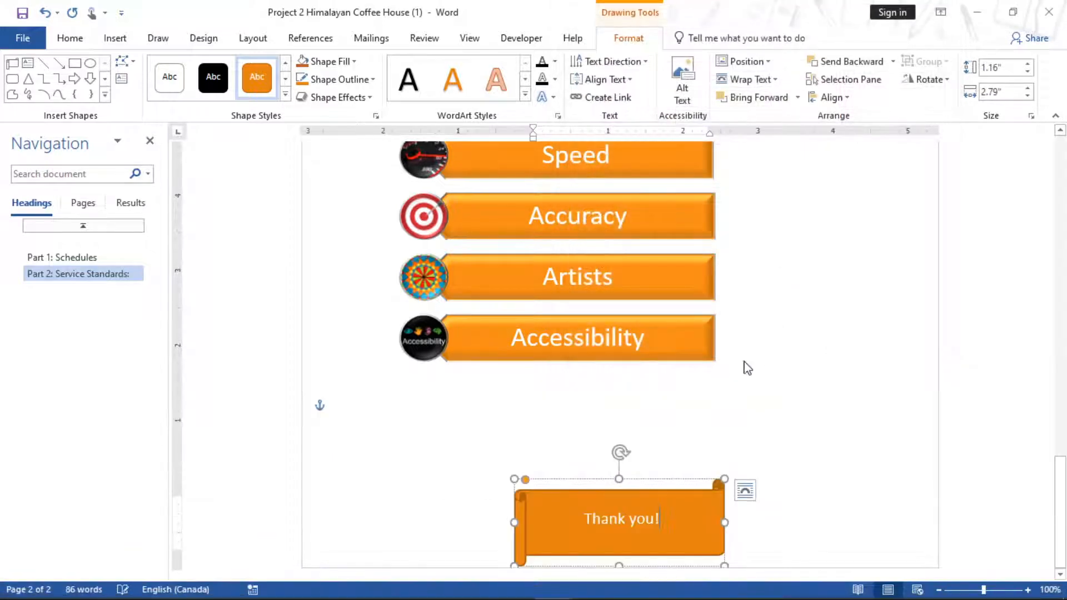
# Review the shape positioning requirement in Project 2 Instructions and set the "Thank you!" scroll shape's text wrapping to Tight in the coffee house document
pyautogui.moveTo(552, 580)
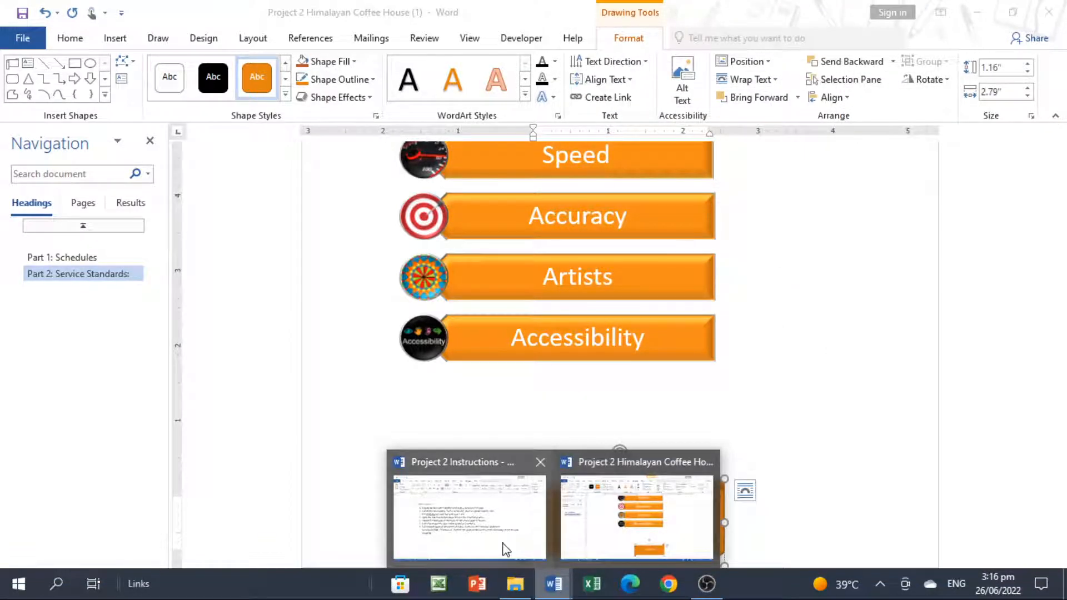
pyautogui.click(504, 546)
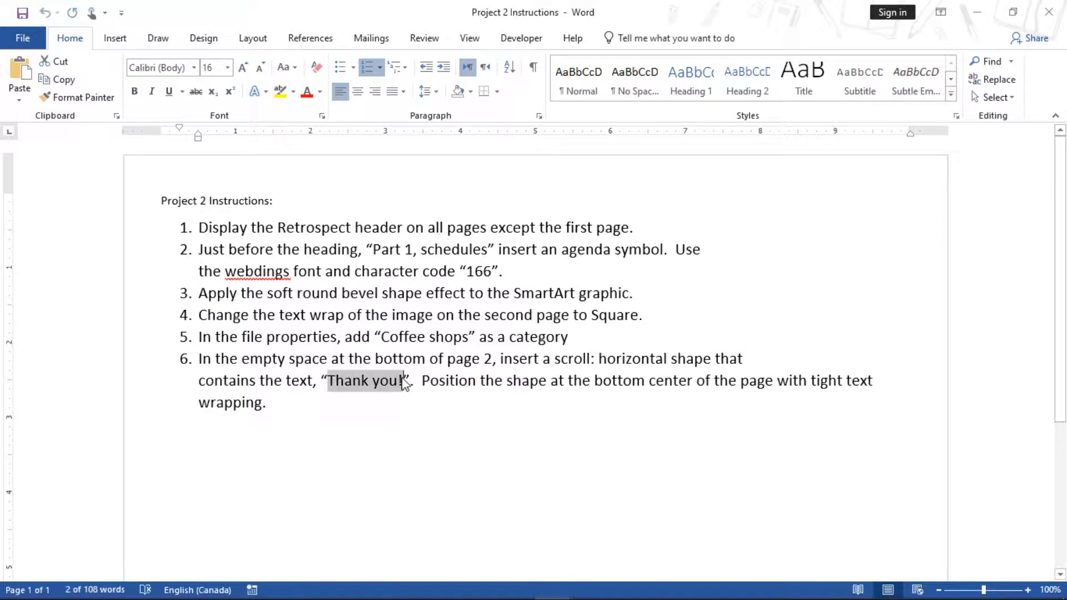
pyautogui.press('Right')
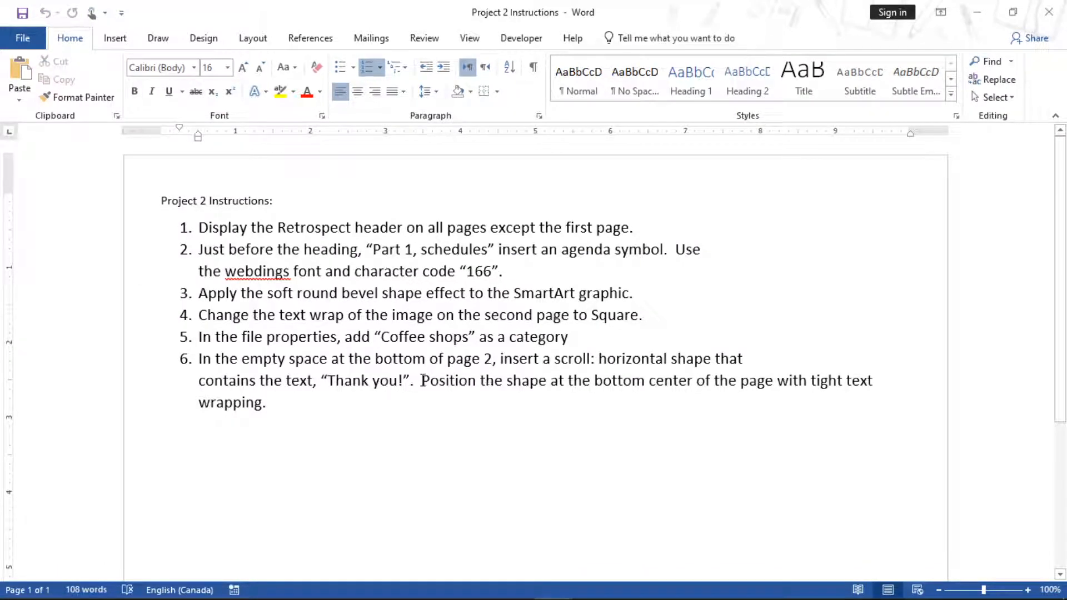
pyautogui.moveTo(422, 381); pyautogui.dragTo(788, 391)
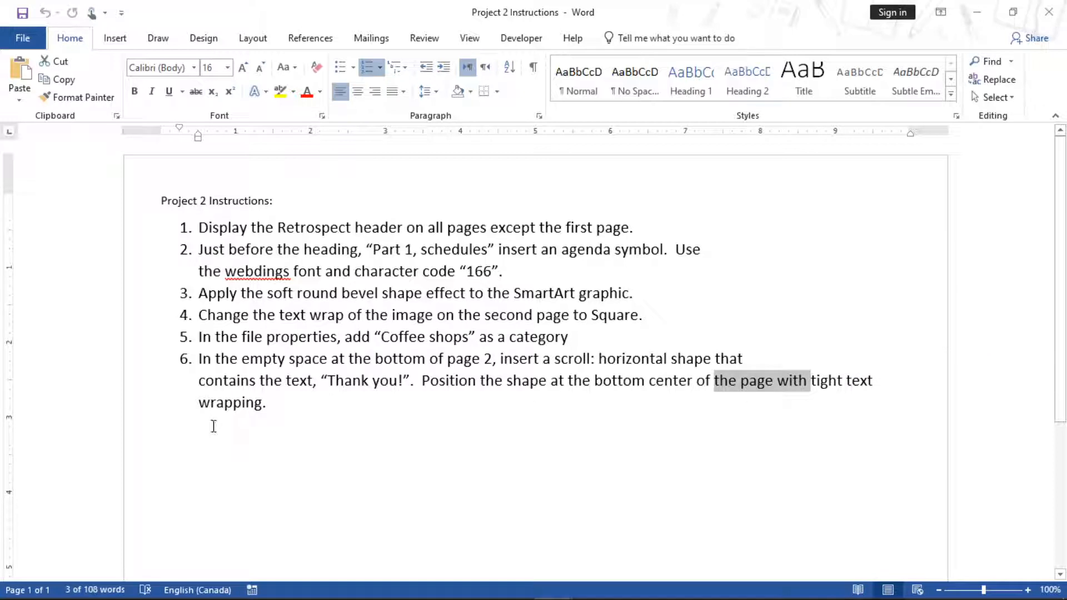
pyautogui.moveTo(265, 403); pyautogui.dragTo(233, 402)
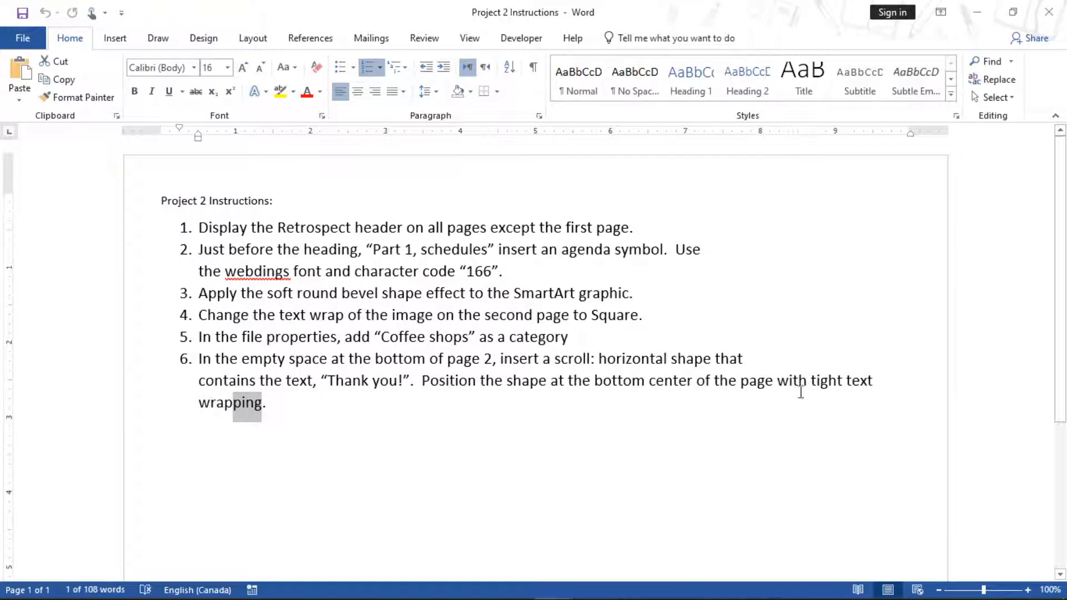
pyautogui.moveTo(553, 584)
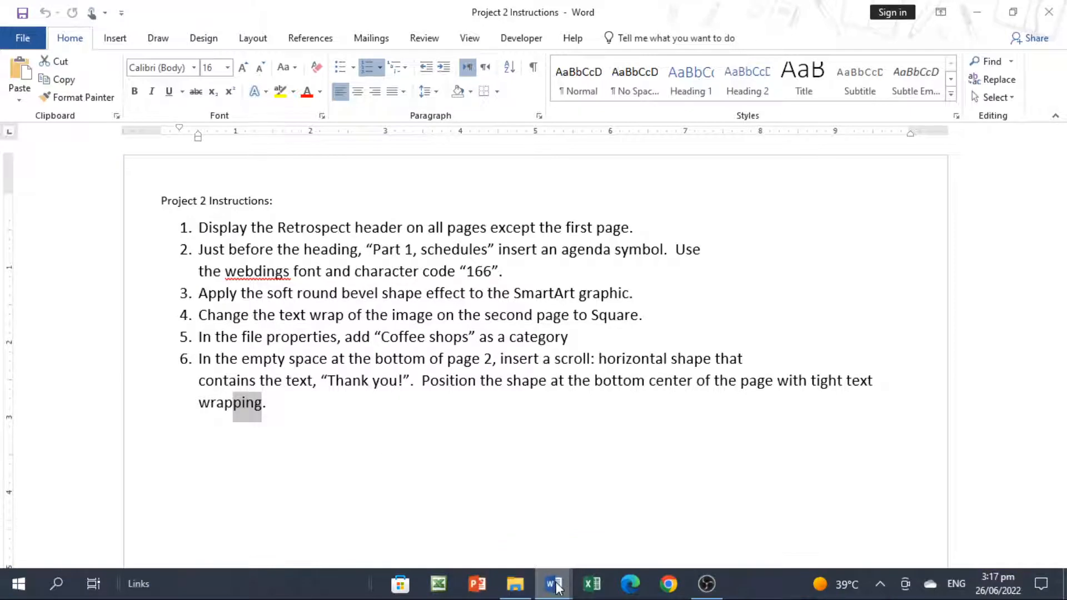
pyautogui.click(647, 514)
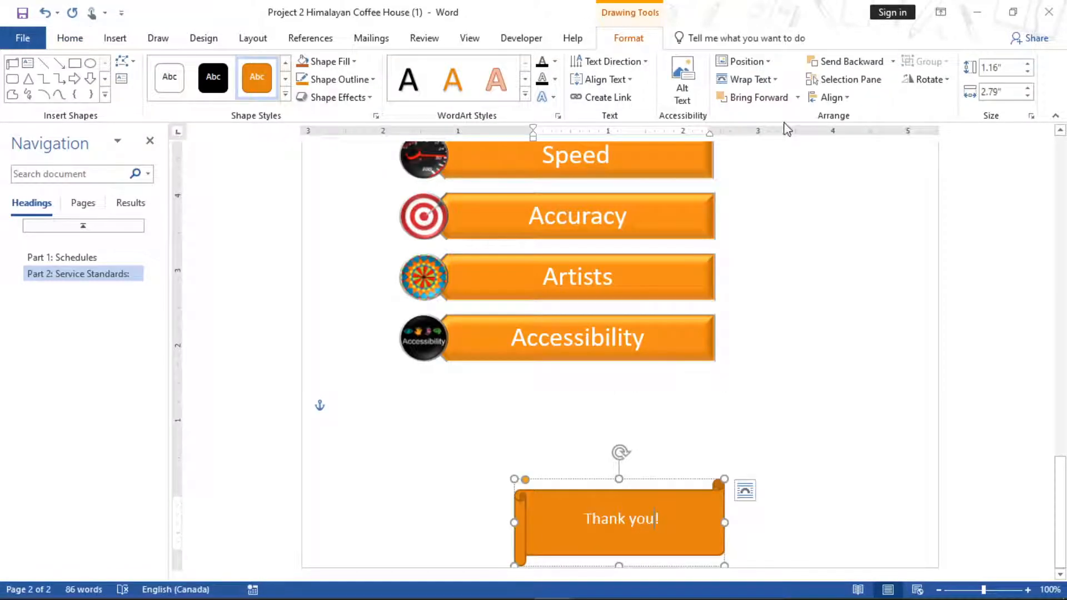
pyautogui.click(772, 81)
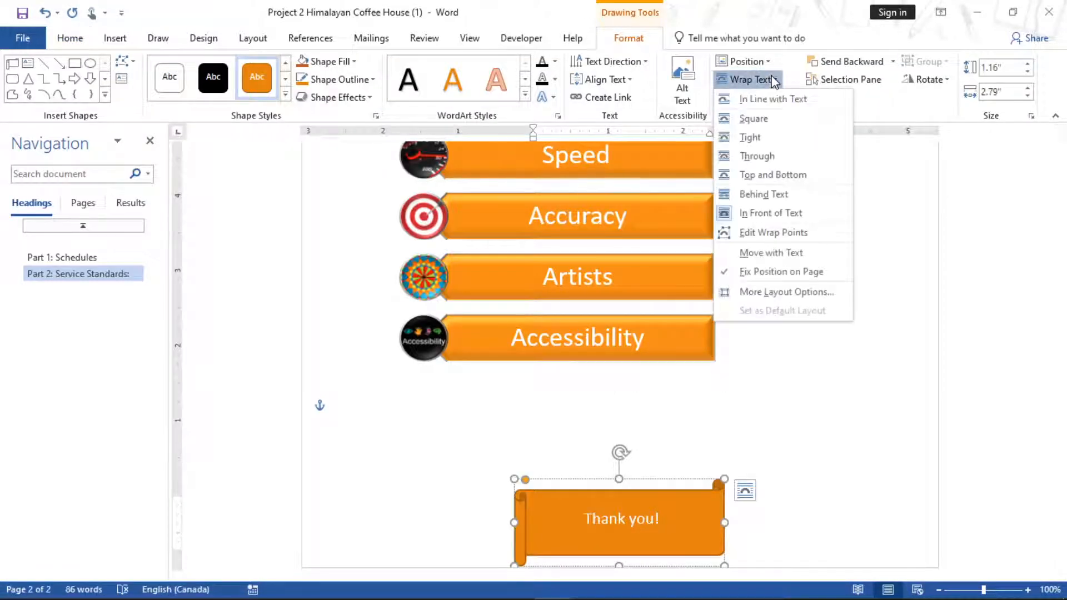
pyautogui.click(753, 137)
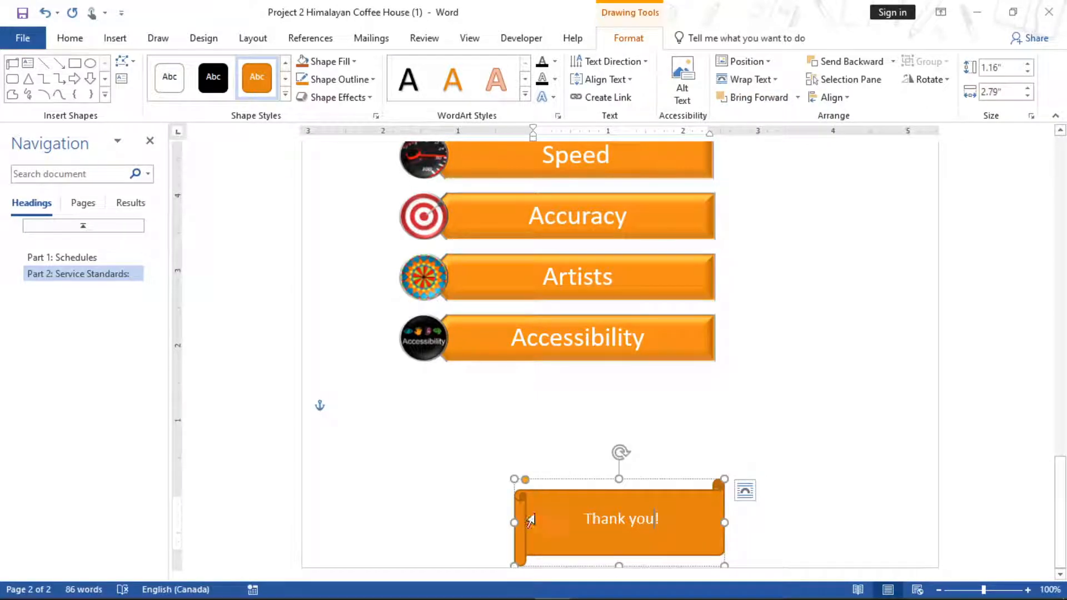
# Close Project 2 Himalayan Coffee House (1) without saving the changes and close Project 2 Instructions
pyautogui.click(1048, 12)
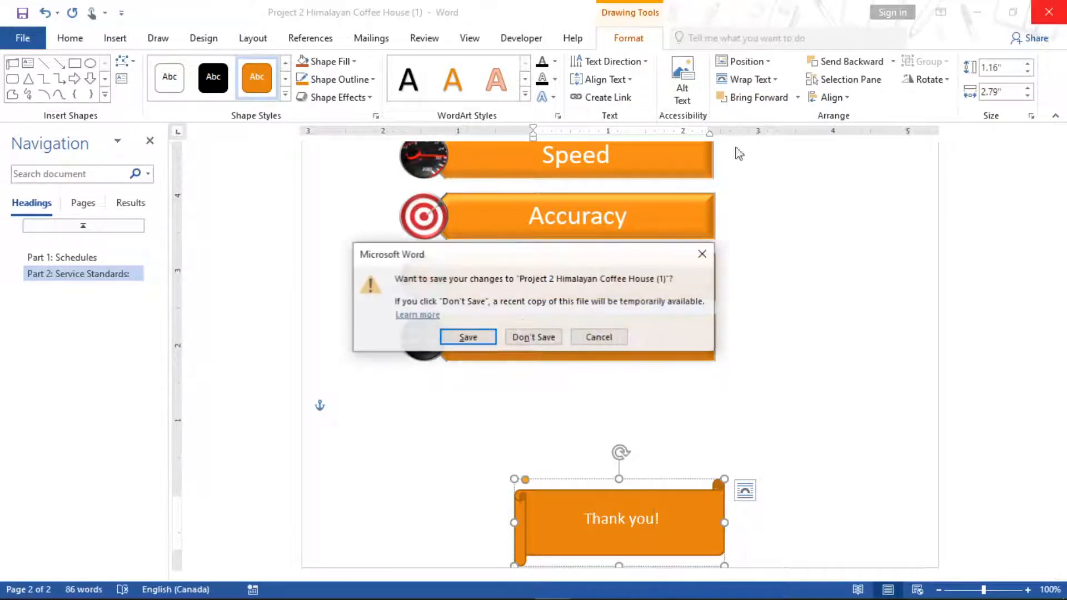
pyautogui.click(529, 335)
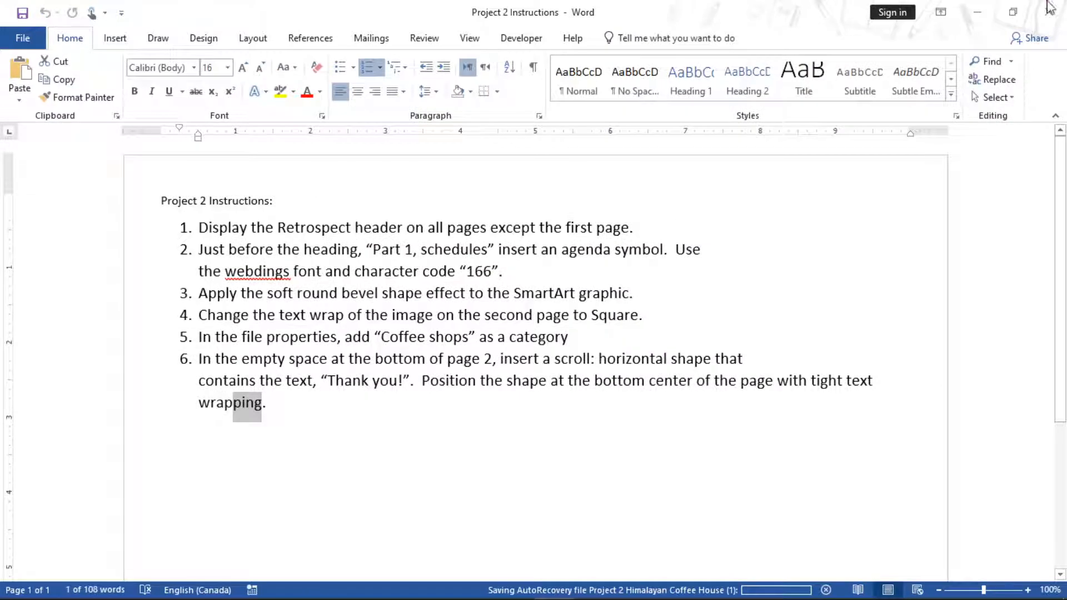
pyautogui.click(1048, 12)
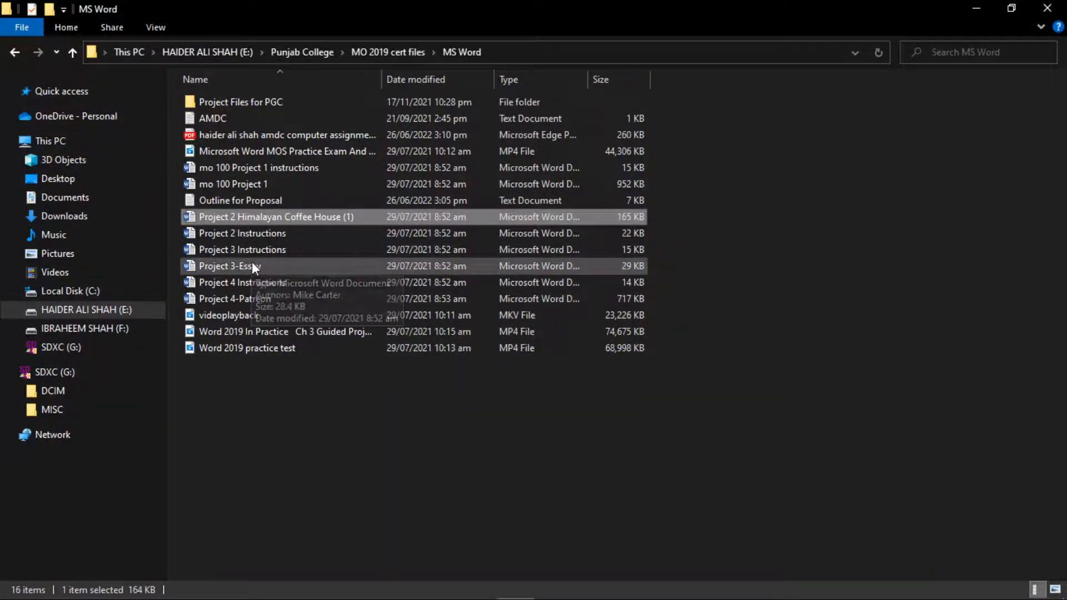
# Open Project 3 Instructions and Project 3-Essay from the MS Word folder and minimize the folder window
pyautogui.click(281, 245)
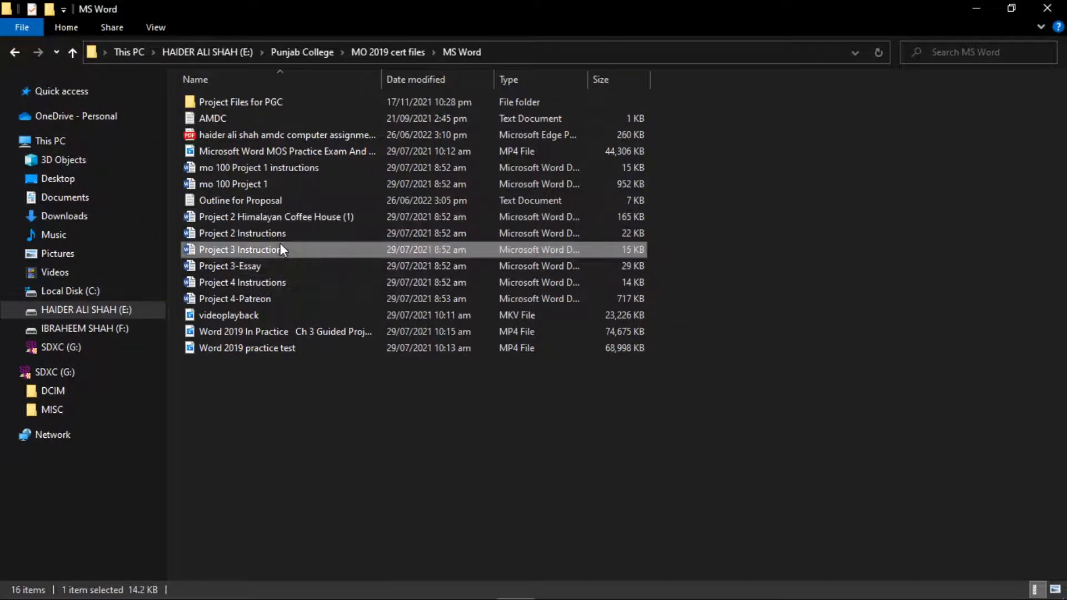
pyautogui.click(243, 266)
pyautogui.doubleClick(243, 265)
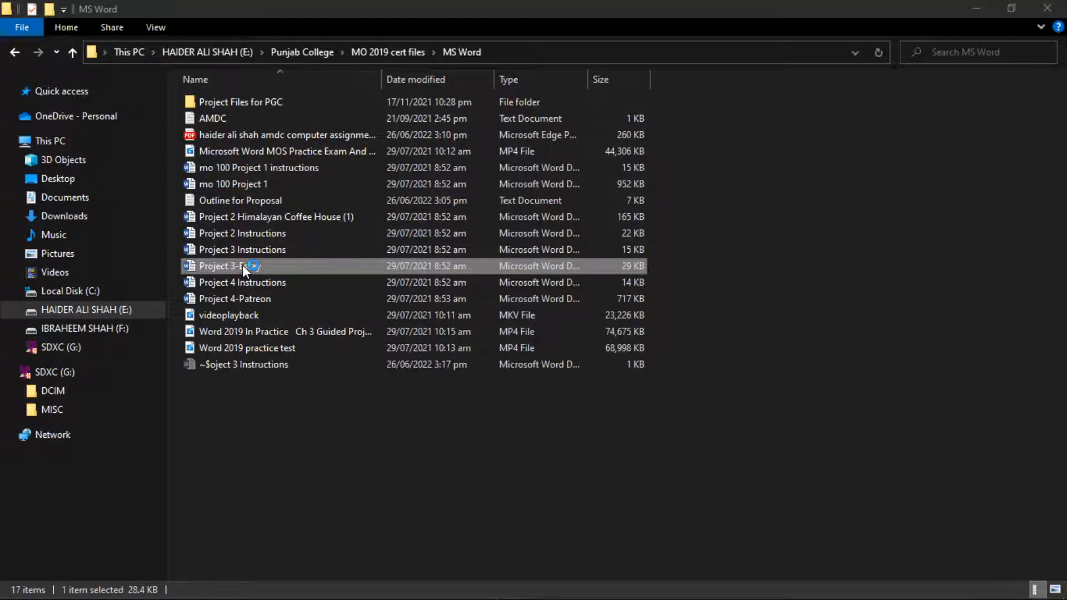
pyautogui.click(976, 8)
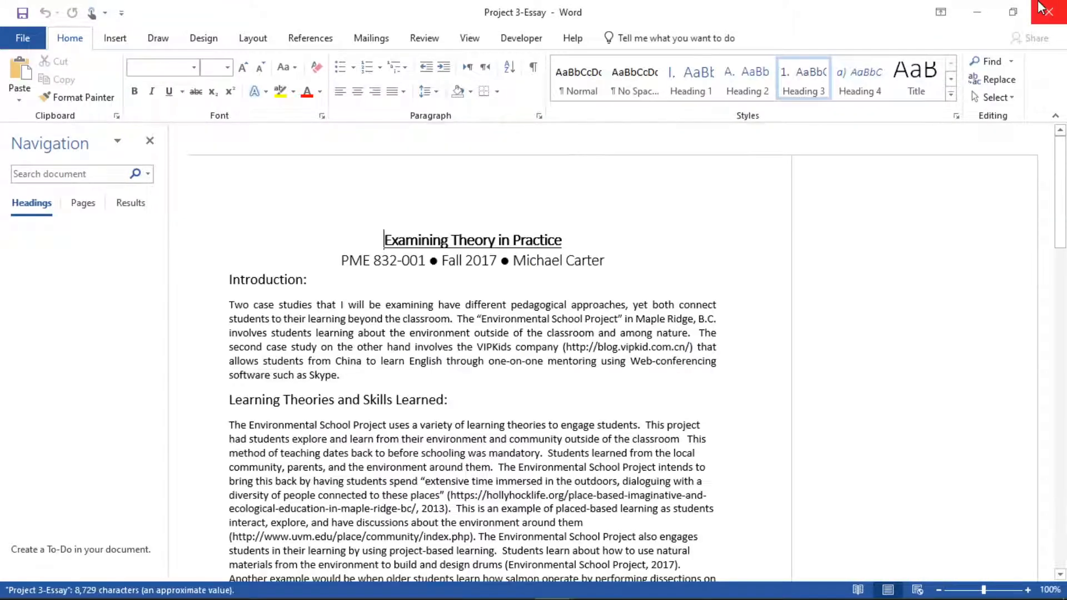
# Switch to the Project 3 Instructions document and copy the phrase "Environmental School Project" from the first instruction
pyautogui.click(986, 13)
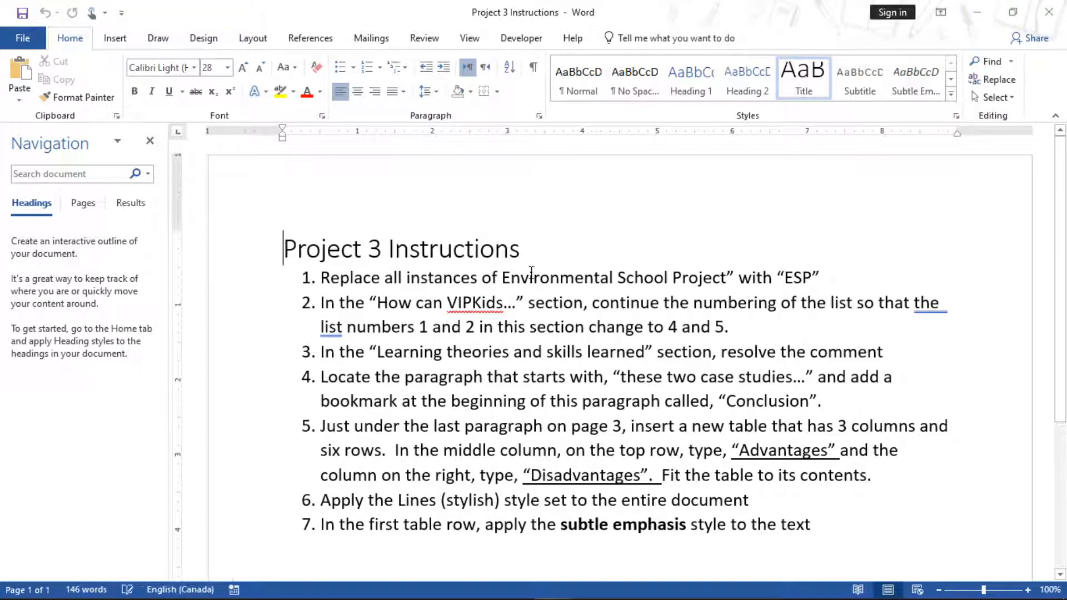
pyautogui.moveTo(477, 276); pyautogui.dragTo(408, 276)
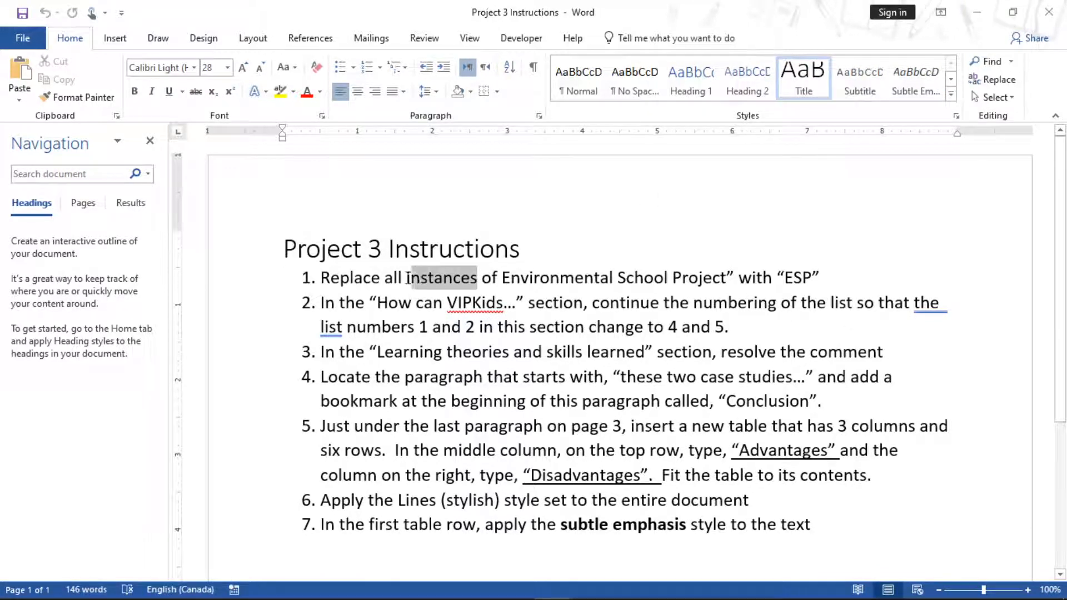
pyautogui.click(723, 266)
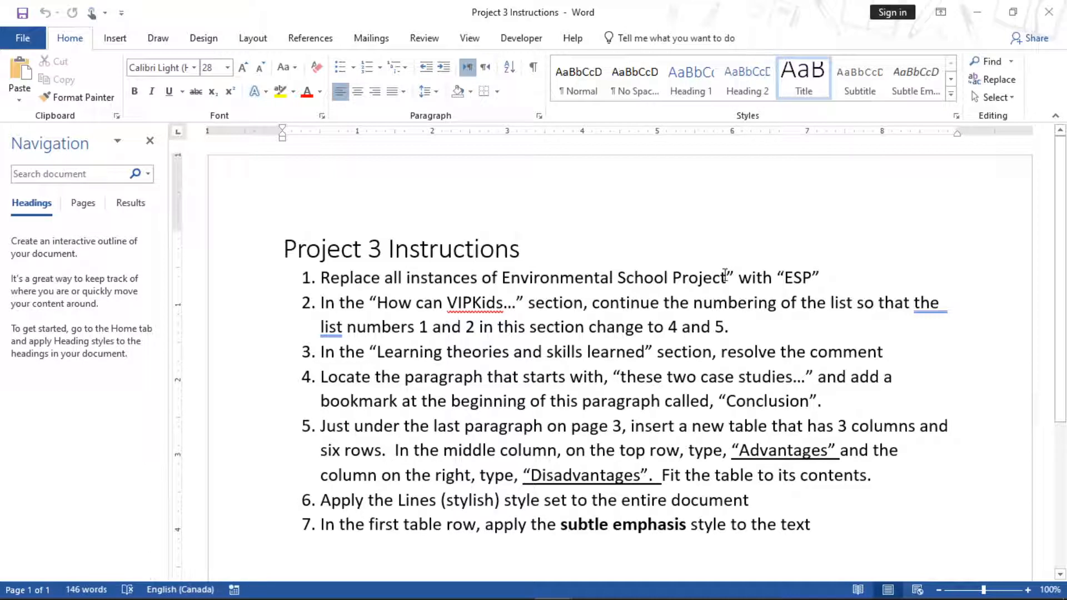
pyautogui.moveTo(725, 276); pyautogui.dragTo(544, 286)
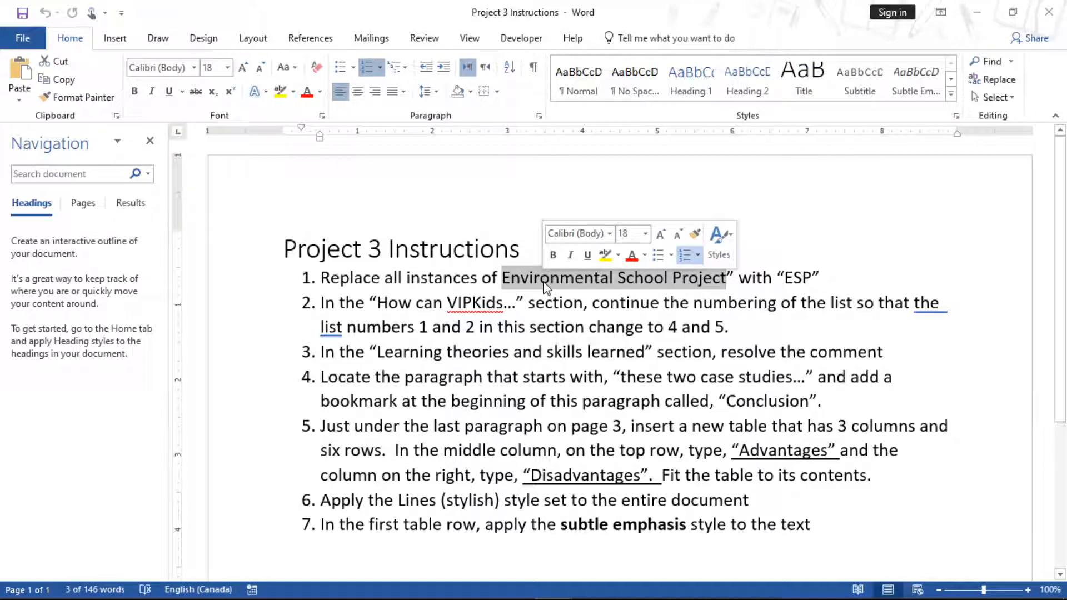
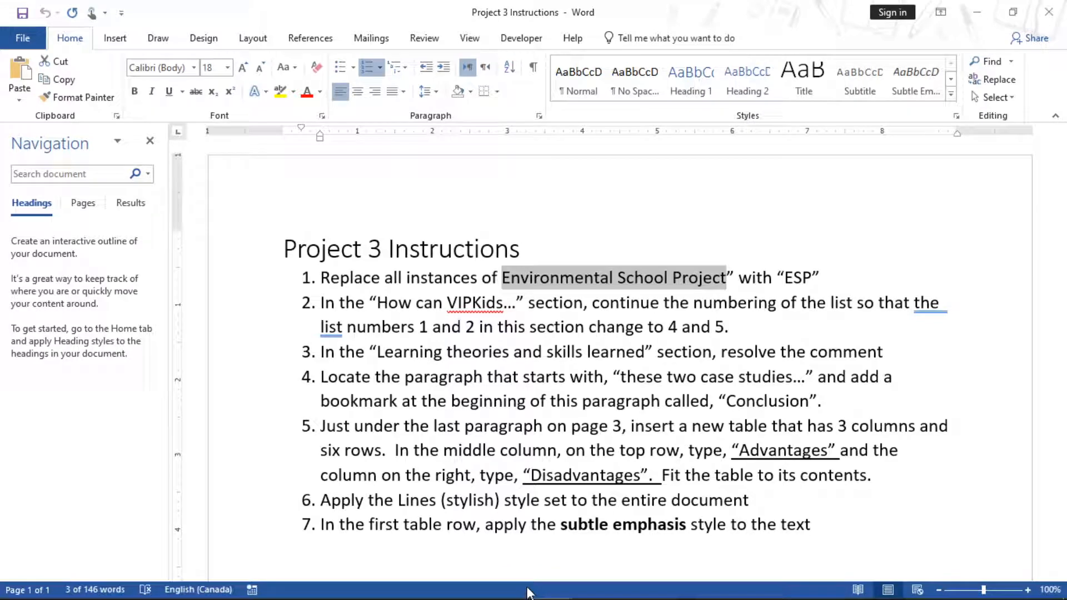
# Return to the Project 3-Essay document and search it for "Environmental School Project"
pyautogui.moveTo(556, 597)
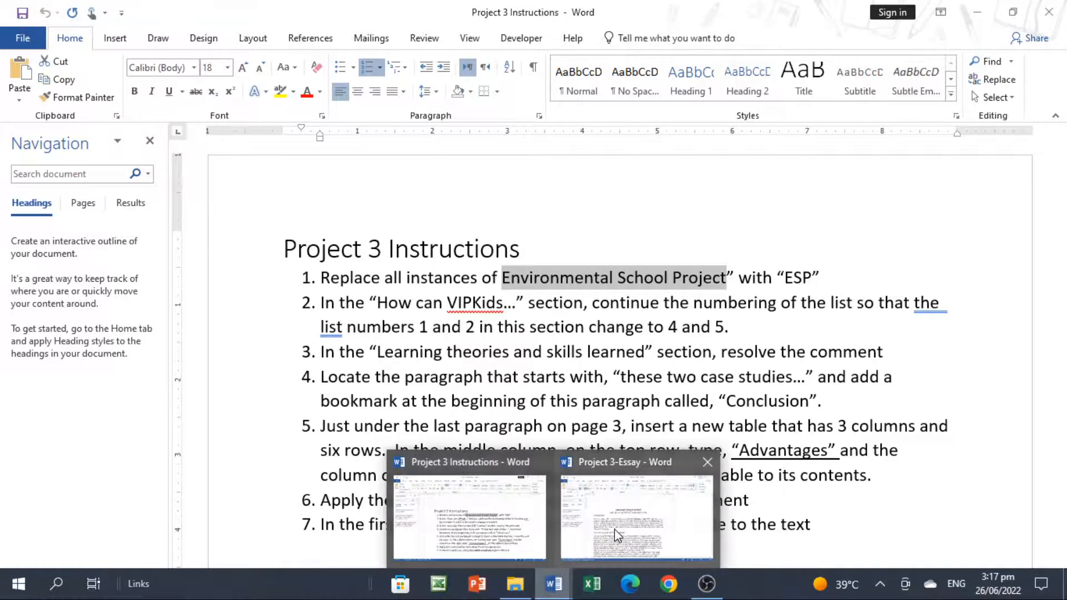
pyautogui.click(614, 528)
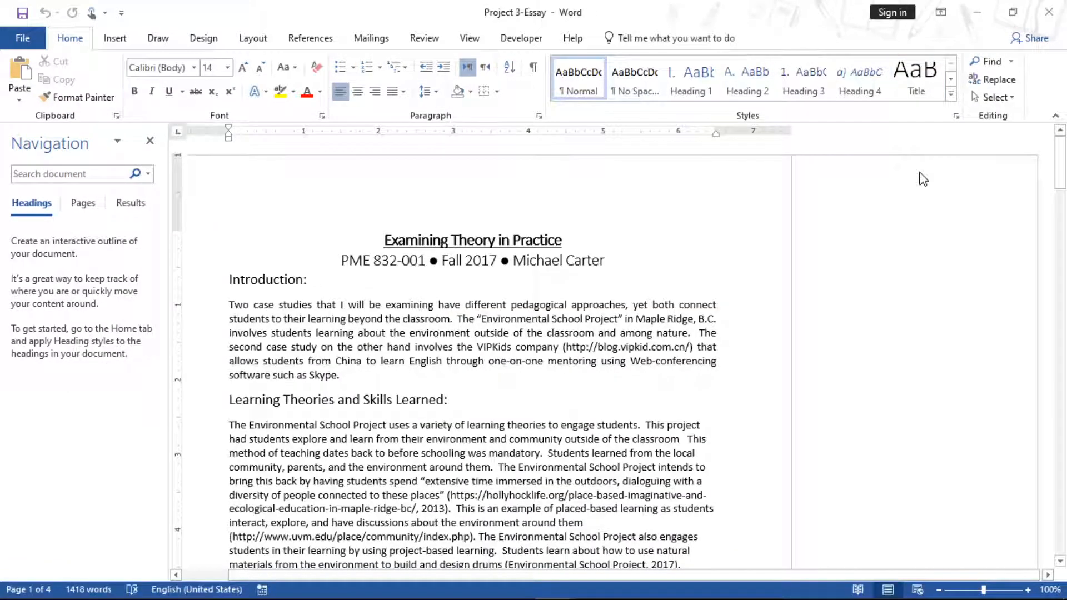
pyautogui.click(77, 174)
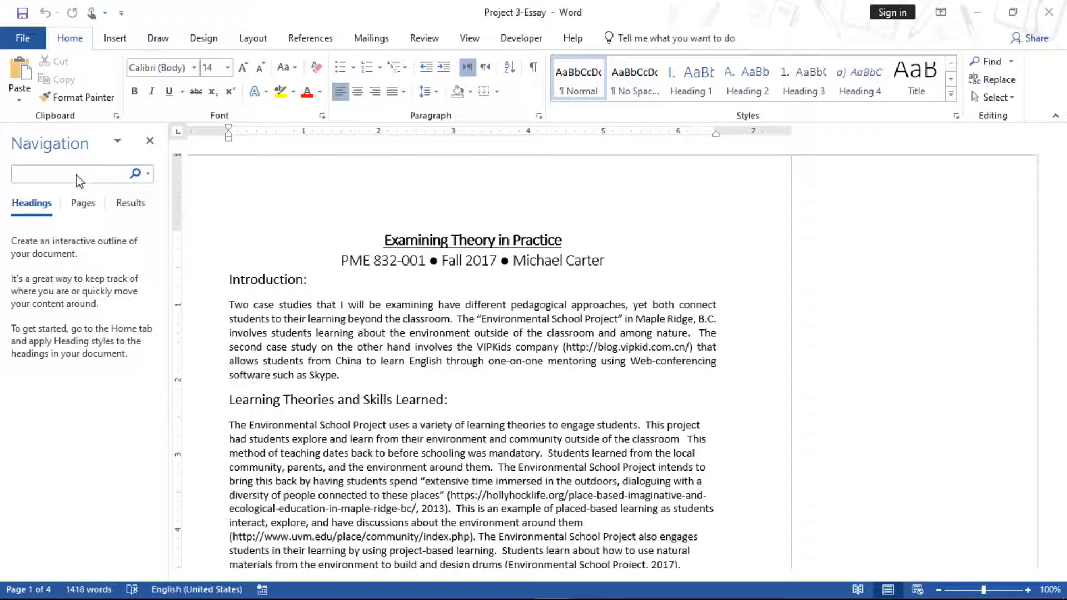
pyautogui.write('Environmental School Project')
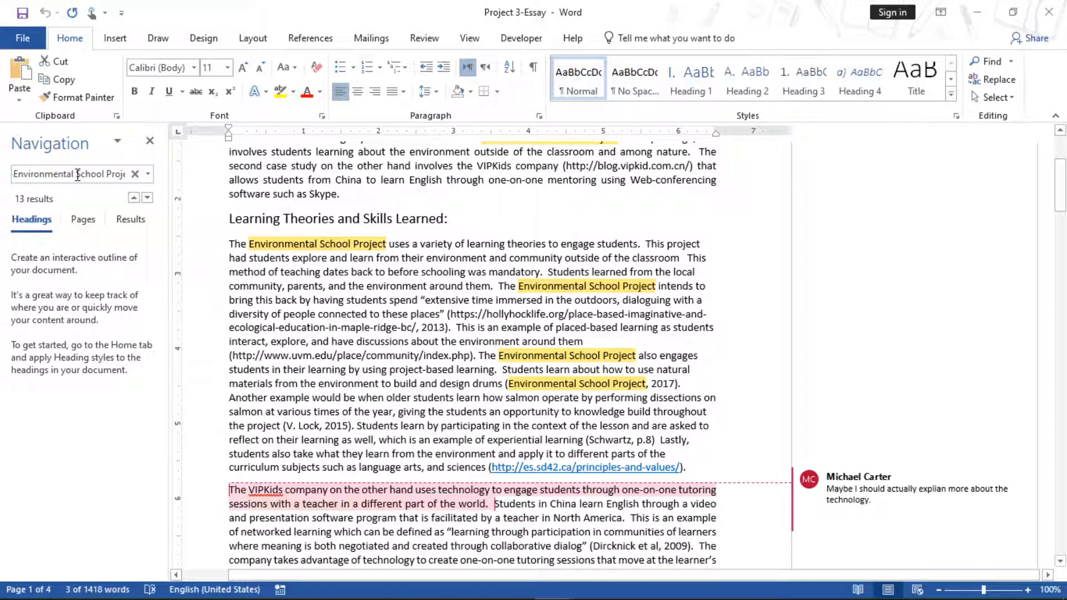
# Replace all instances of "Environmental School Project" with "ESP" throughout the essay and close Find and Replace
pyautogui.click(1000, 79)
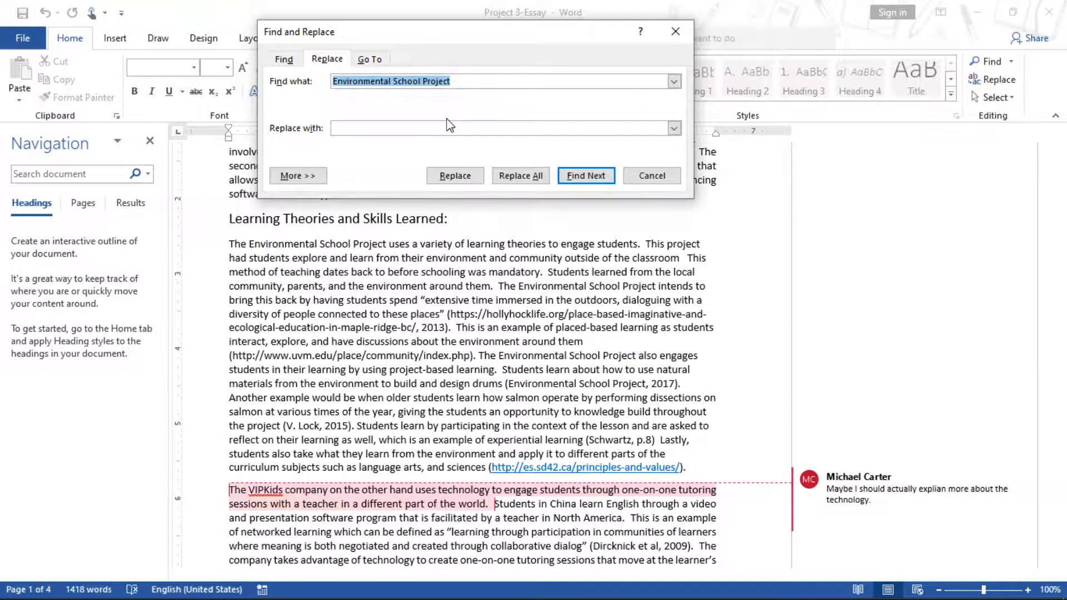
pyautogui.click(444, 127)
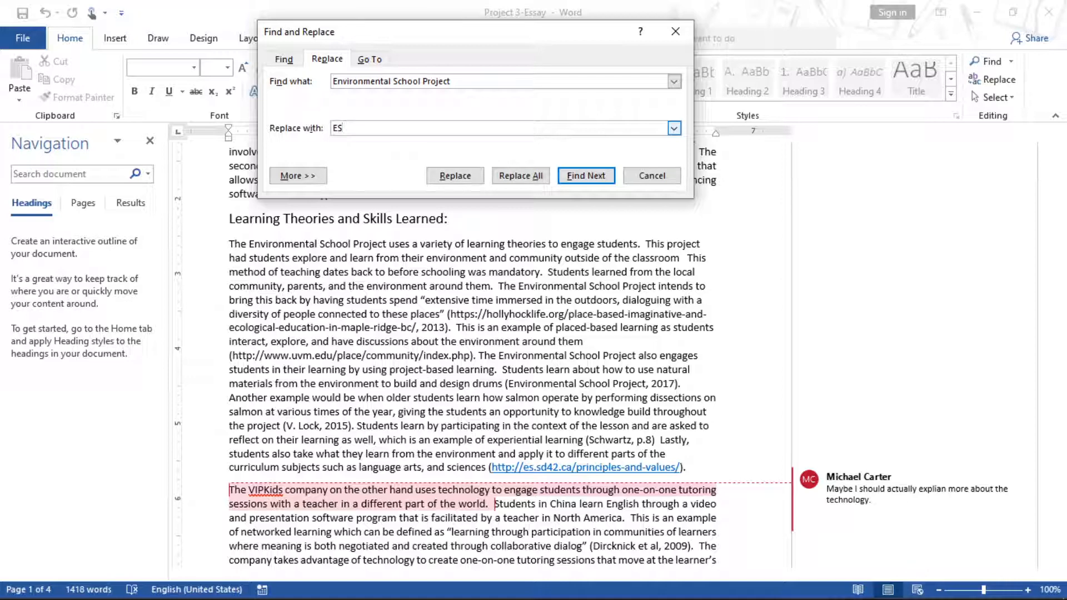
pyautogui.click(507, 176)
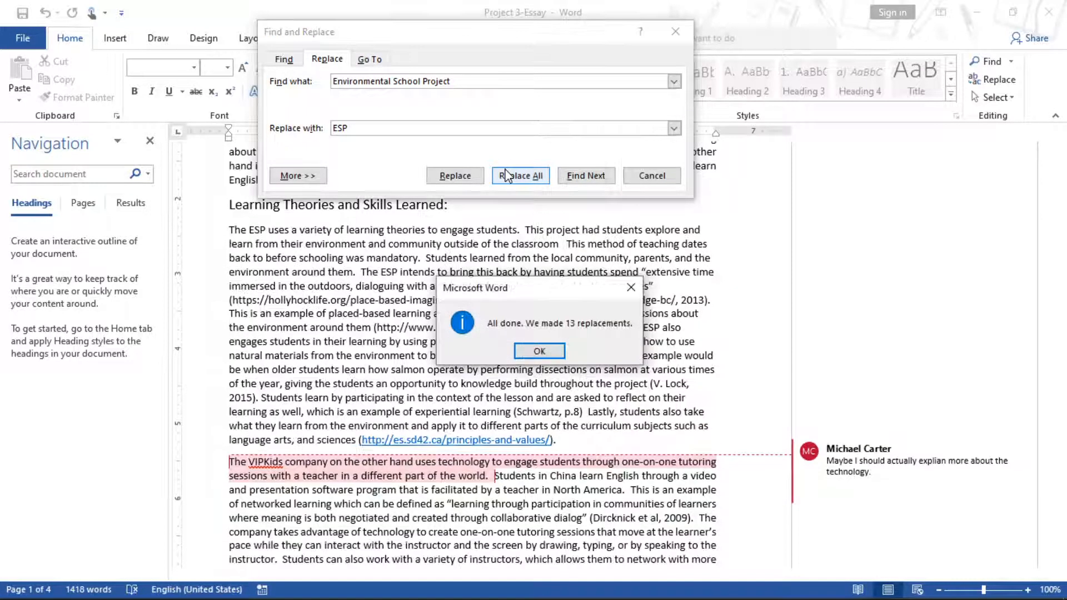
pyautogui.click(539, 351)
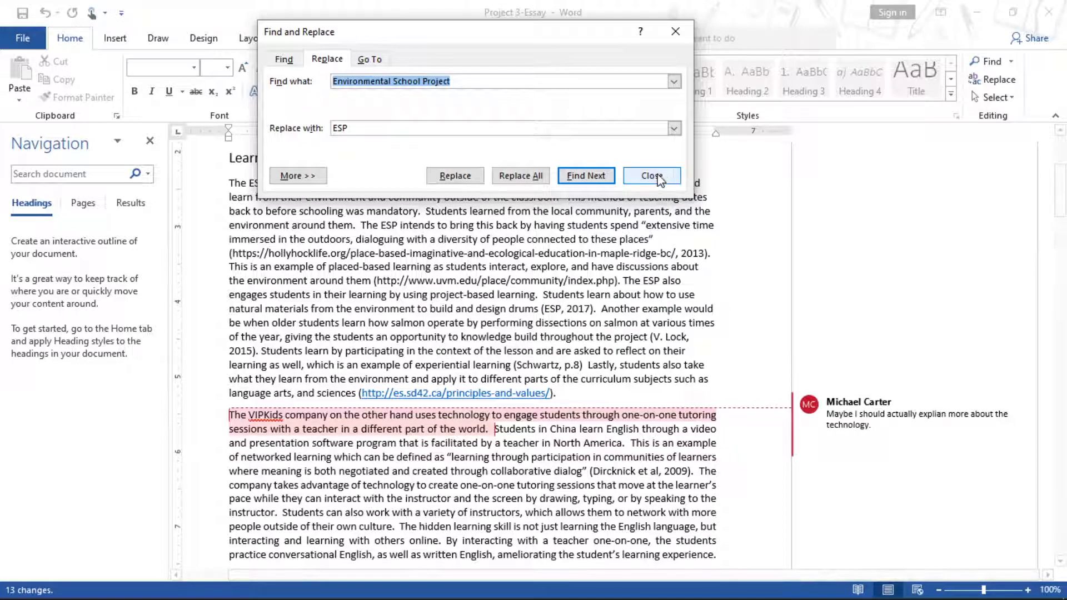
pyautogui.click(650, 176)
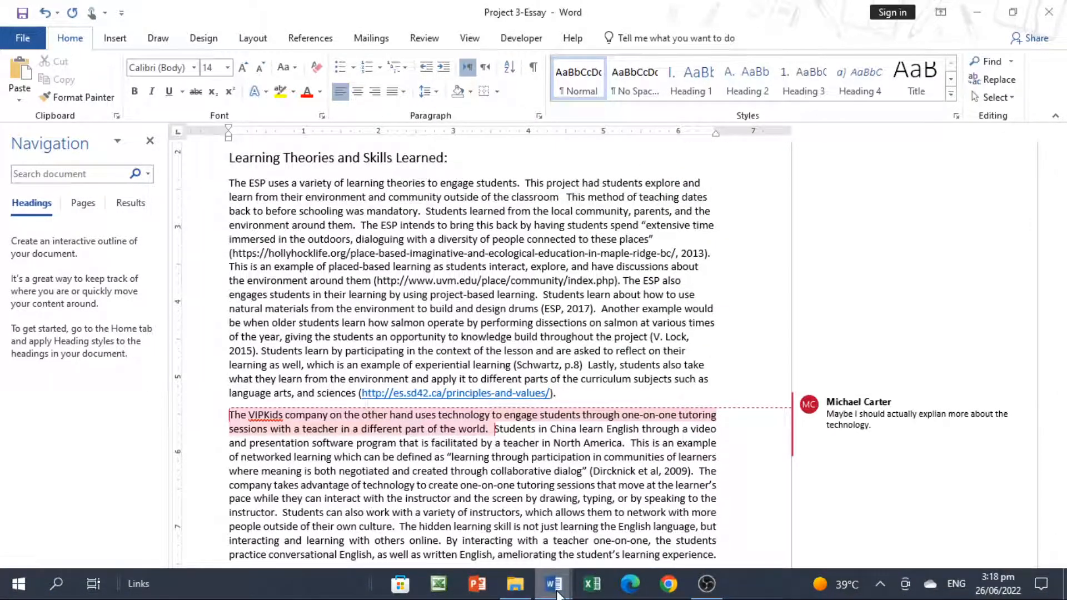
# Switch to the Project 3 Instructions document and copy the text "How can VIPKids" from the second instruction
pyautogui.moveTo(557, 593)
pyautogui.click(494, 535)
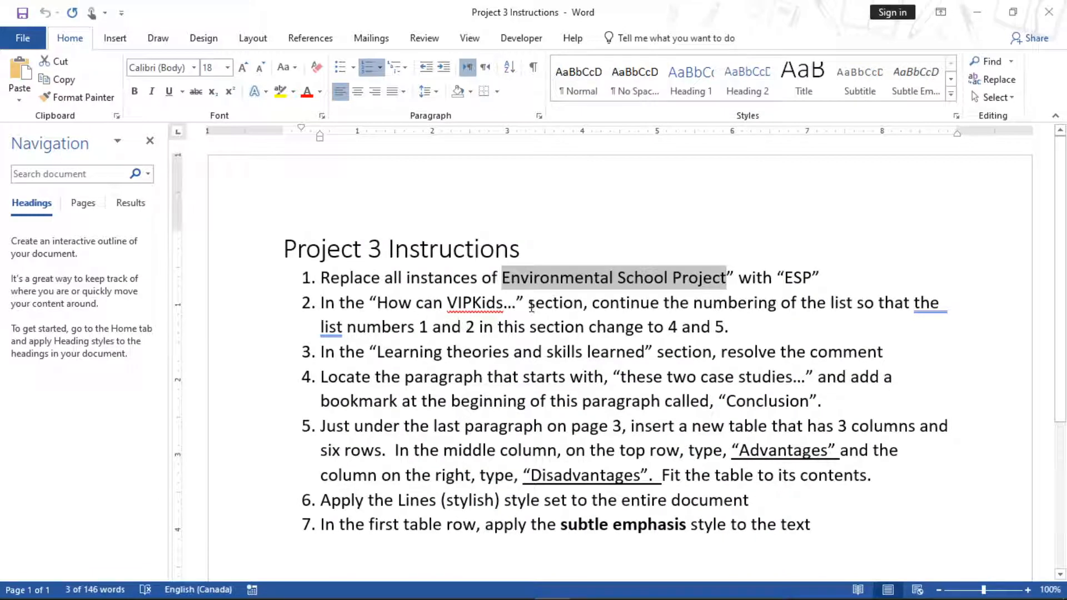
pyautogui.moveTo(487, 303); pyautogui.dragTo(385, 309)
pyautogui.hotkey('ctrl', 'c')
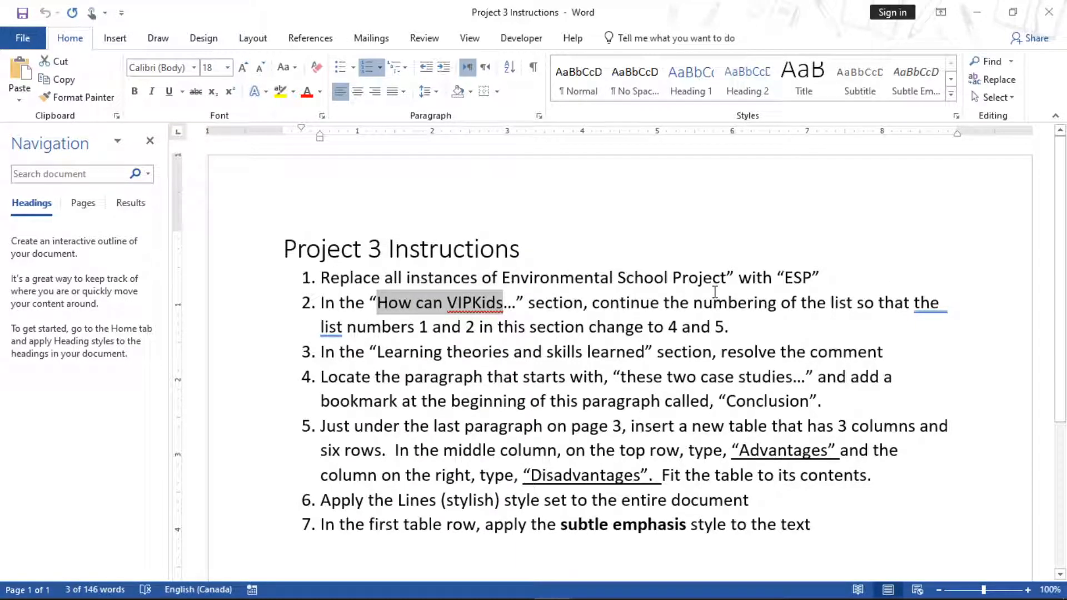
# Return to the Project 3-Essay document and search it for "How can VIPKids"
pyautogui.moveTo(625, 598)
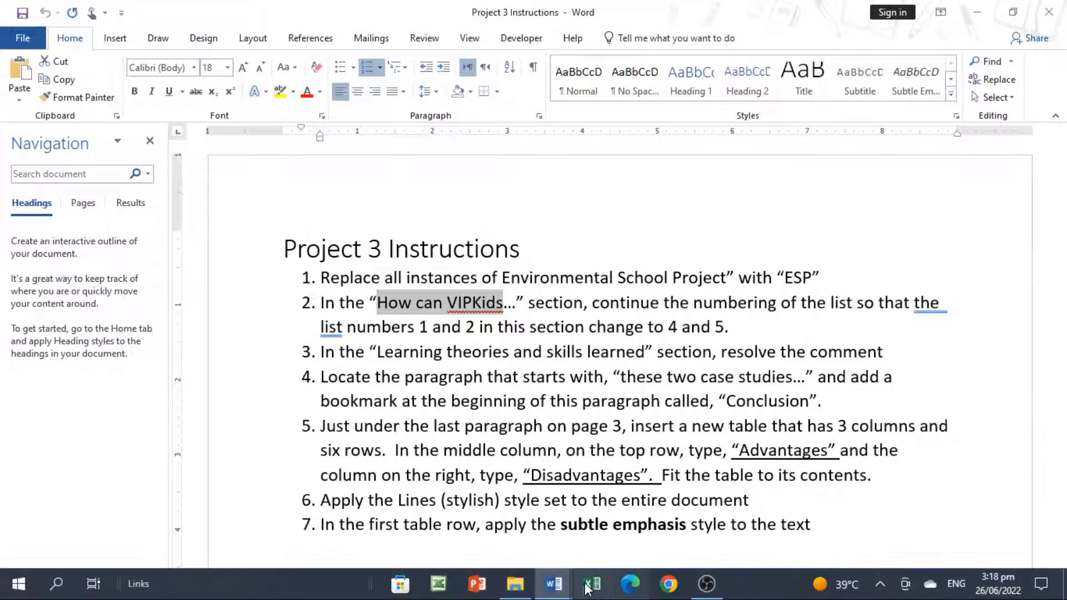
pyautogui.moveTo(554, 588)
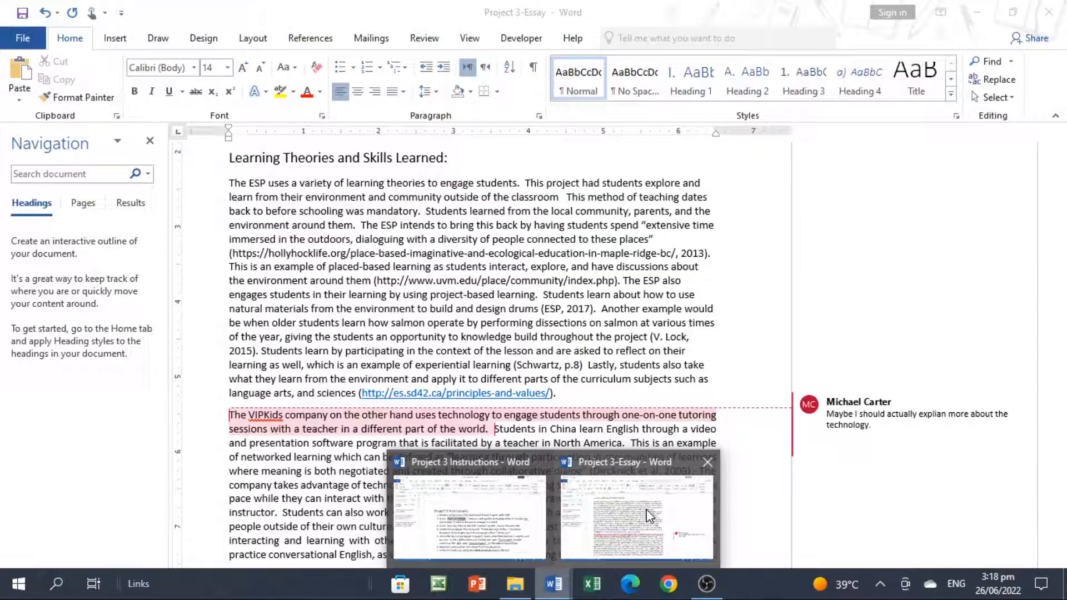
pyautogui.click(650, 516)
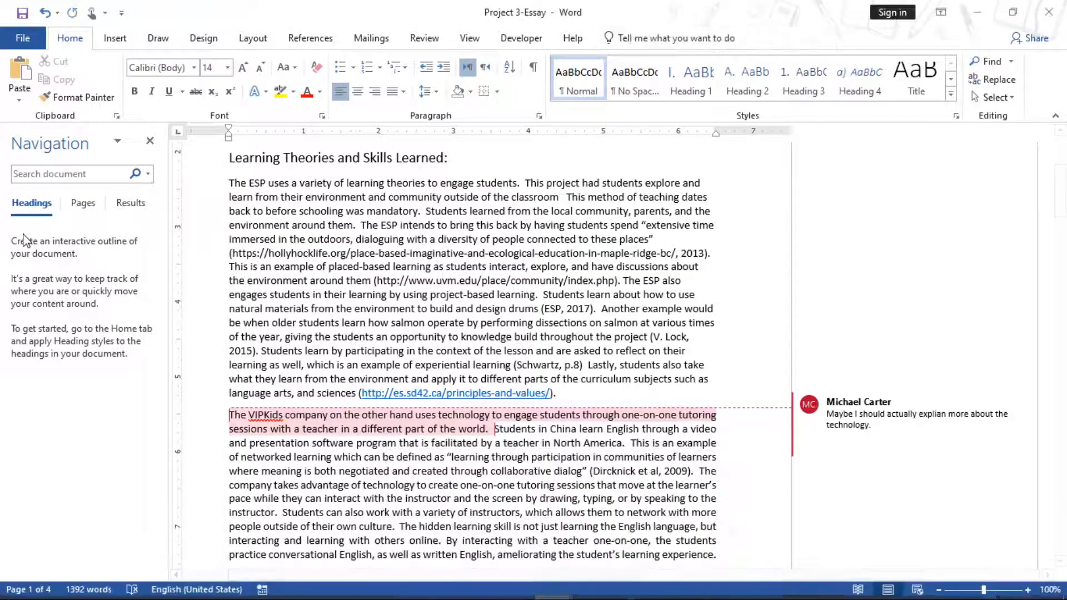
pyautogui.click(84, 171)
pyautogui.hotkey('ctrl', 'v')
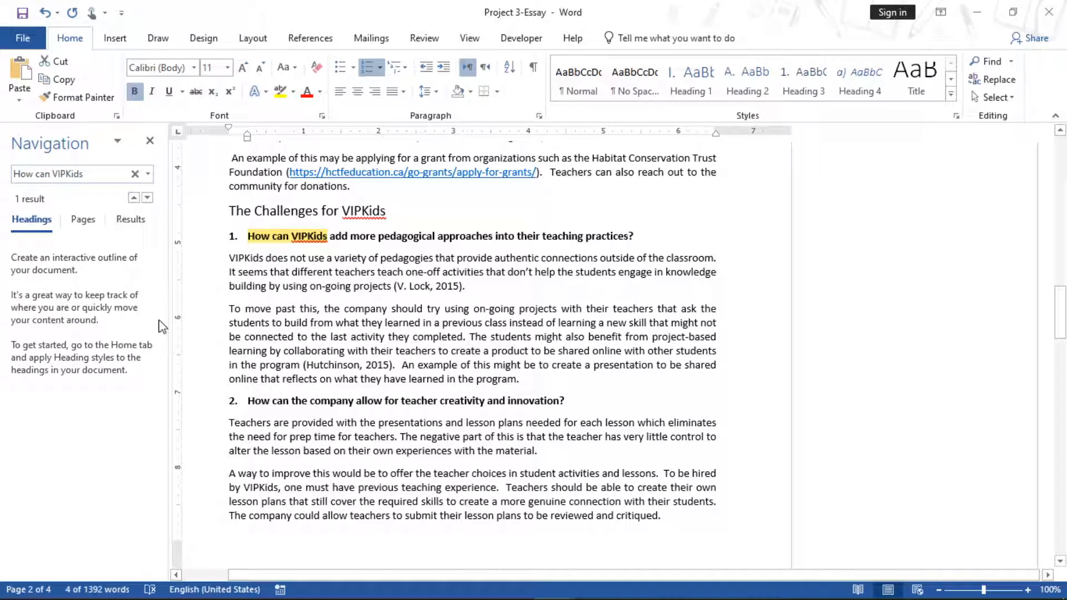
# Continue the previous list's numbering in the section "The Challenges for VIPKids", changing its items 1 and 2 to 4 and 5
pyautogui.click(232, 238)
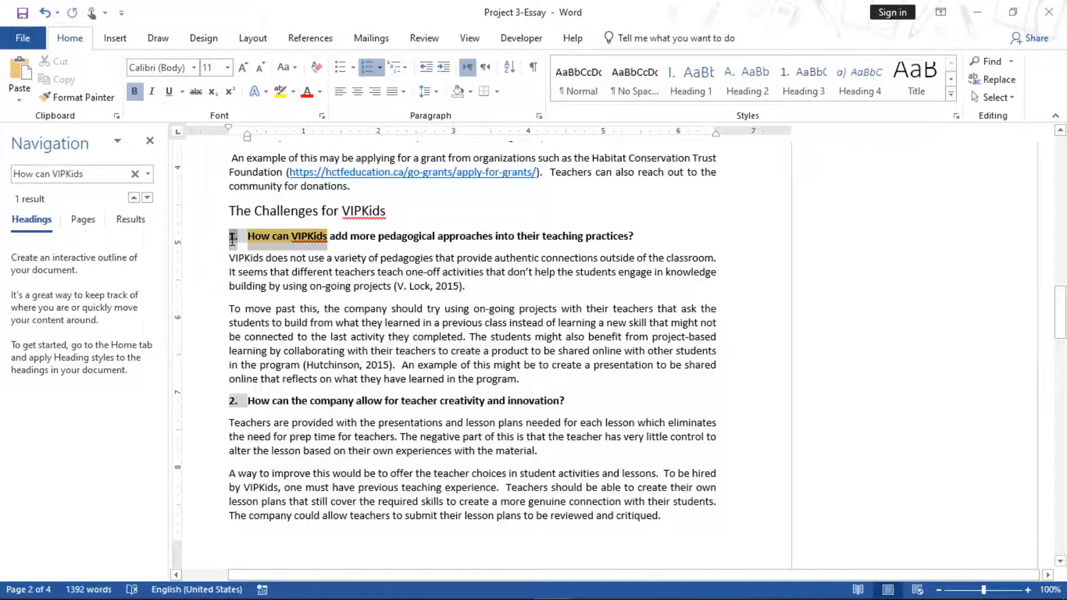
pyautogui.moveTo(1061, 322)
pyautogui.mouseDown()
pyautogui.moveTo(1063, 516)
pyautogui.moveTo(1065, 245)
pyautogui.moveTo(1064, 326)
pyautogui.mouseUp()
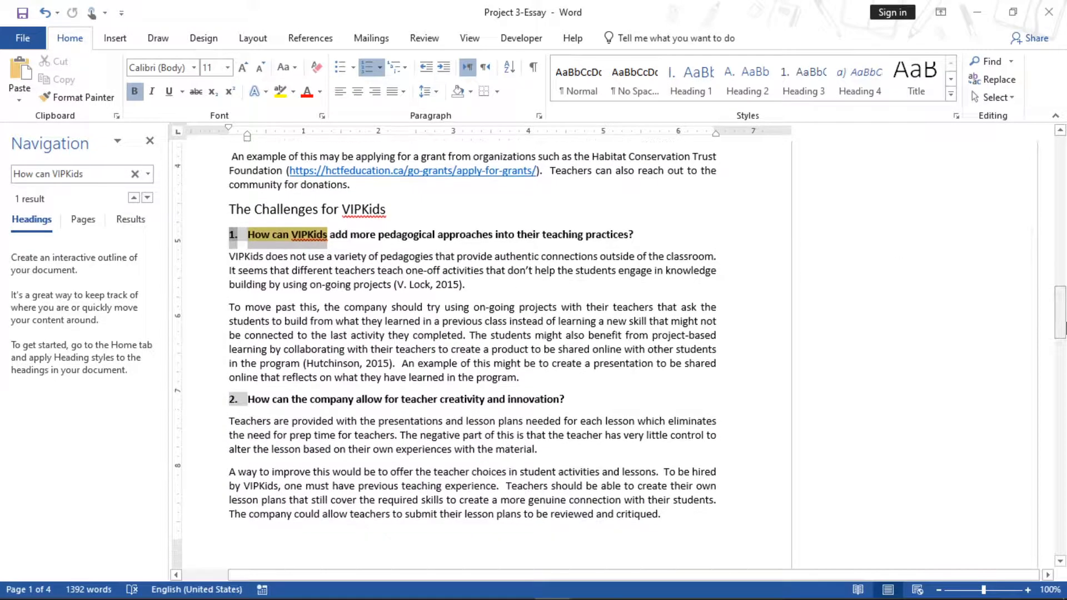
pyautogui.rightClick(234, 237)
pyautogui.click(222, 285)
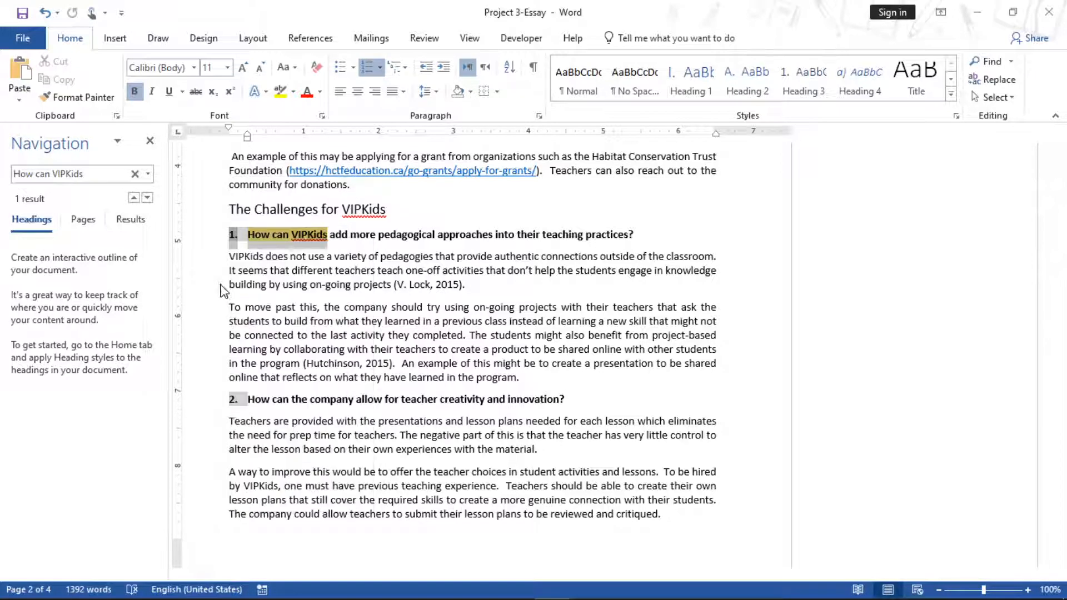
pyautogui.click(276, 285)
pyautogui.click(232, 234)
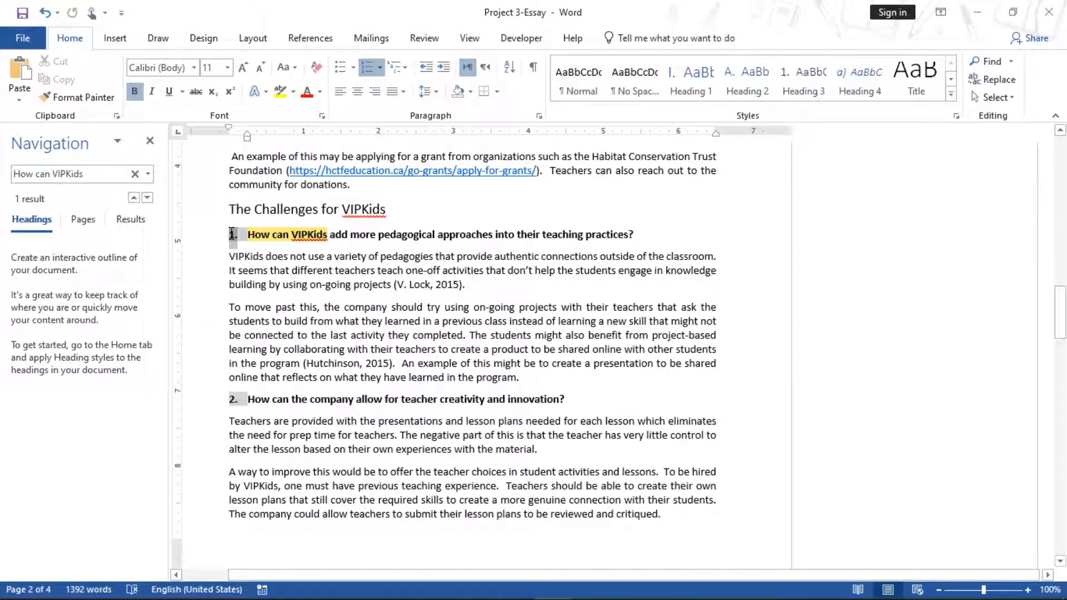
pyautogui.rightClick(232, 234)
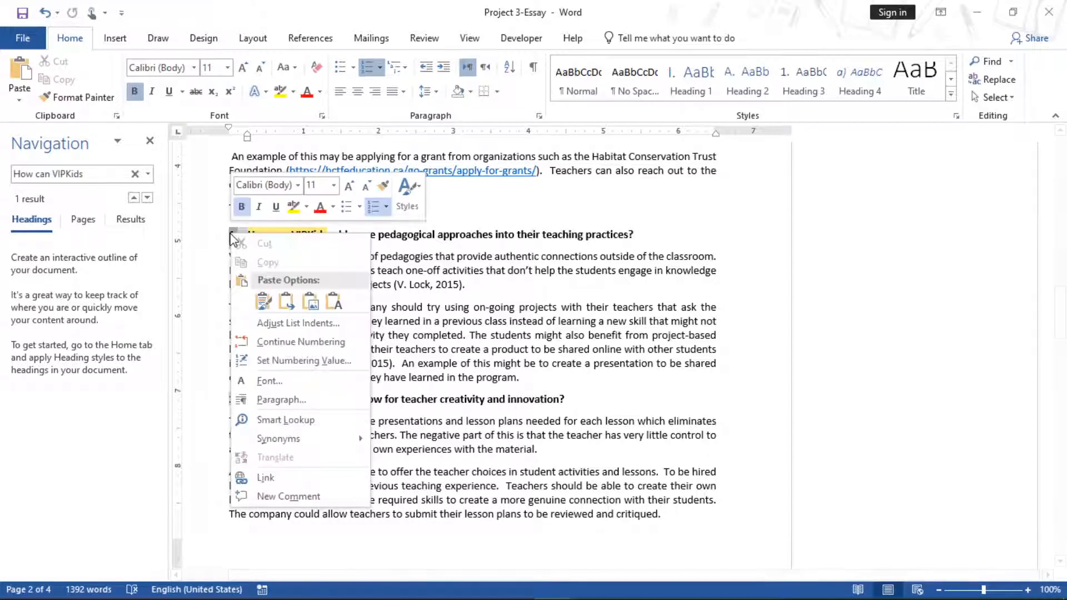
pyautogui.click(300, 340)
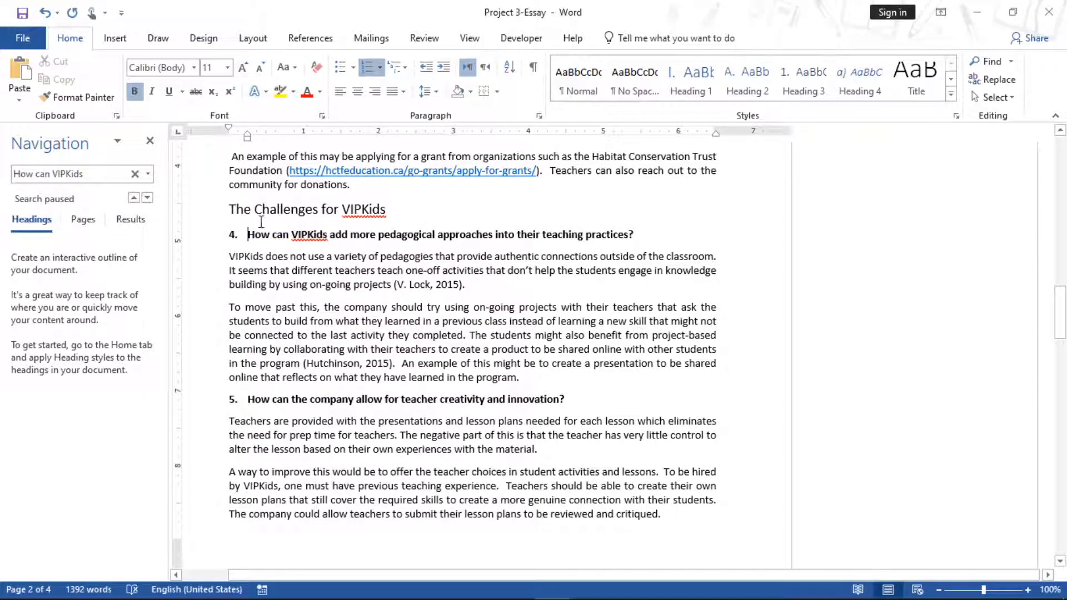
# Switch to the Project 3 Instructions document and copy the phrase "Learning theories and skills learned" from the third instruction
pyautogui.click(554, 583)
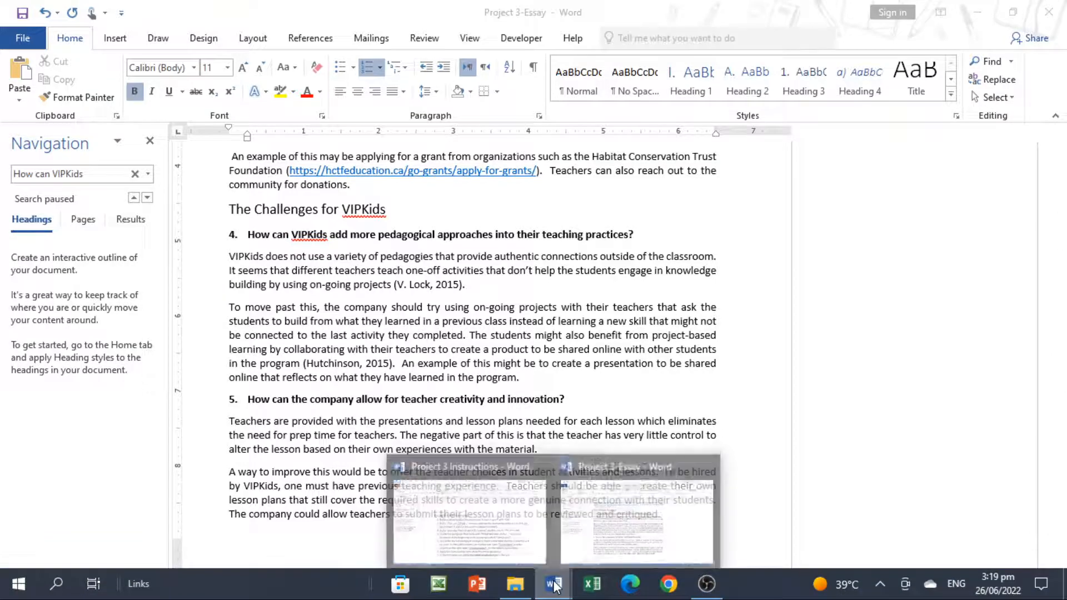
pyautogui.click(488, 531)
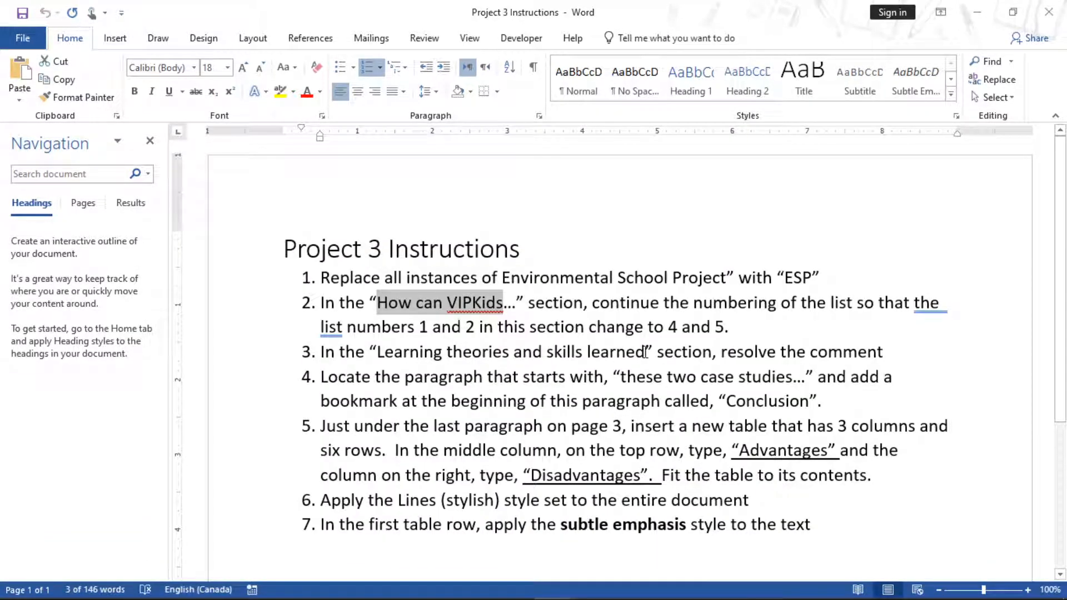
pyautogui.moveTo(644, 352); pyautogui.dragTo(378, 352)
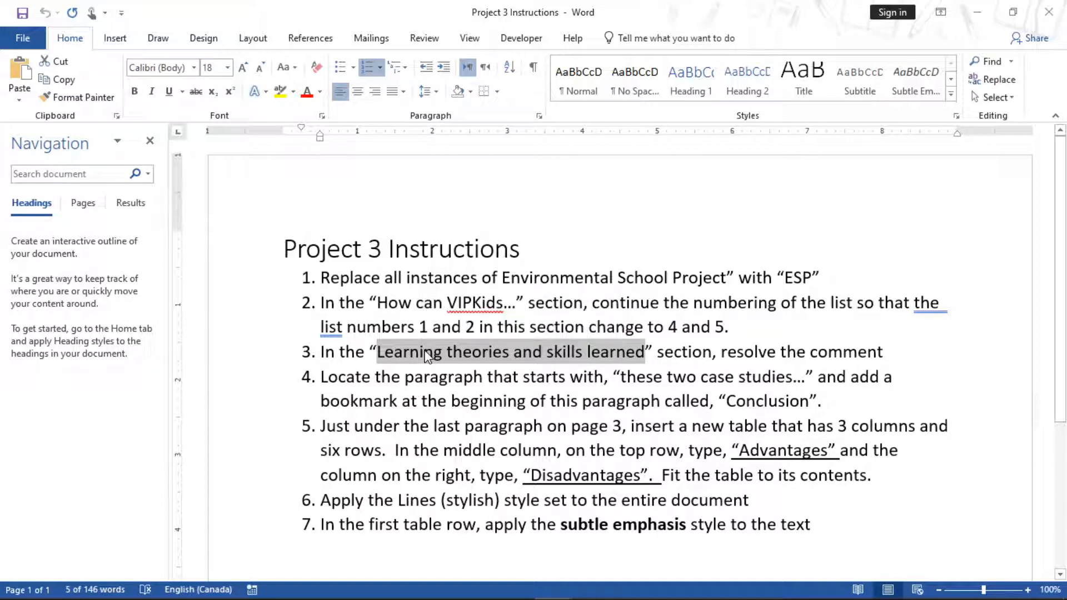
# Return to the Project 3-Essay document and replace the previous search with "Learning theories and skills learned"
pyautogui.click(553, 583)
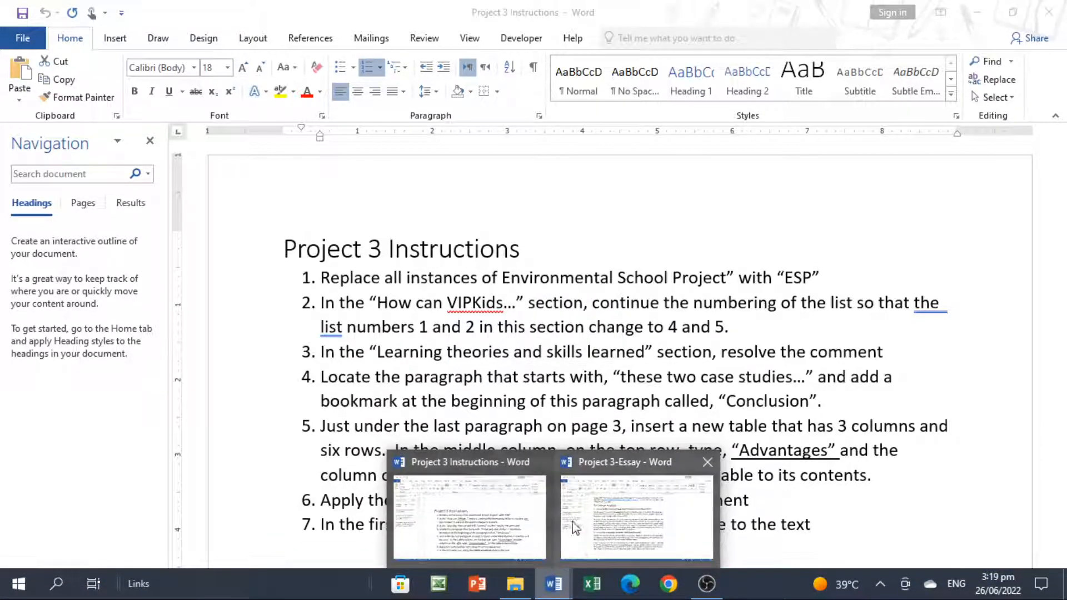
pyautogui.click(576, 528)
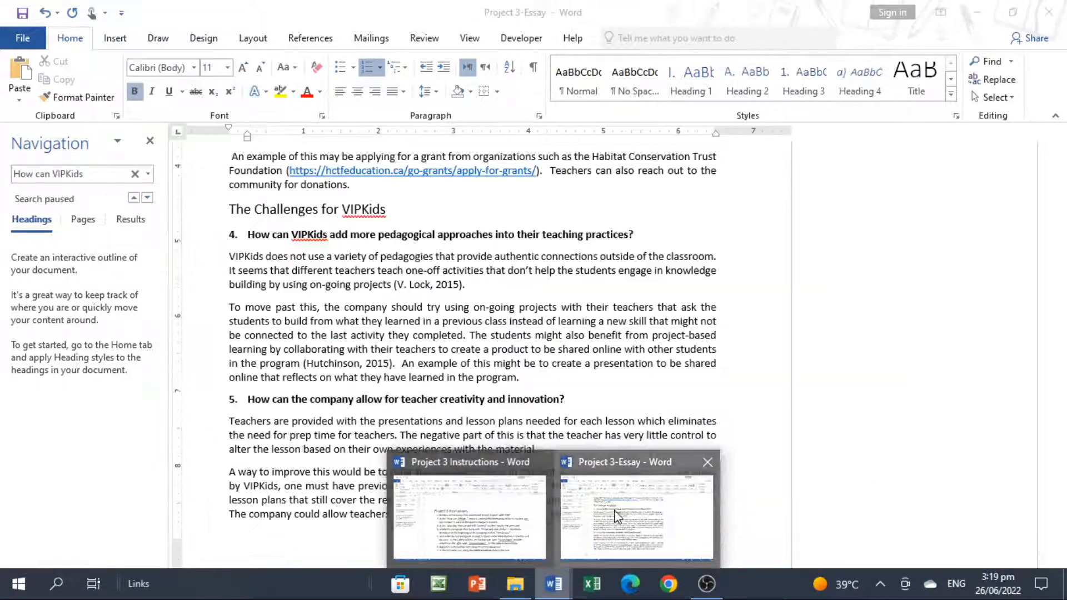
pyautogui.click(134, 175)
pyautogui.click(107, 174)
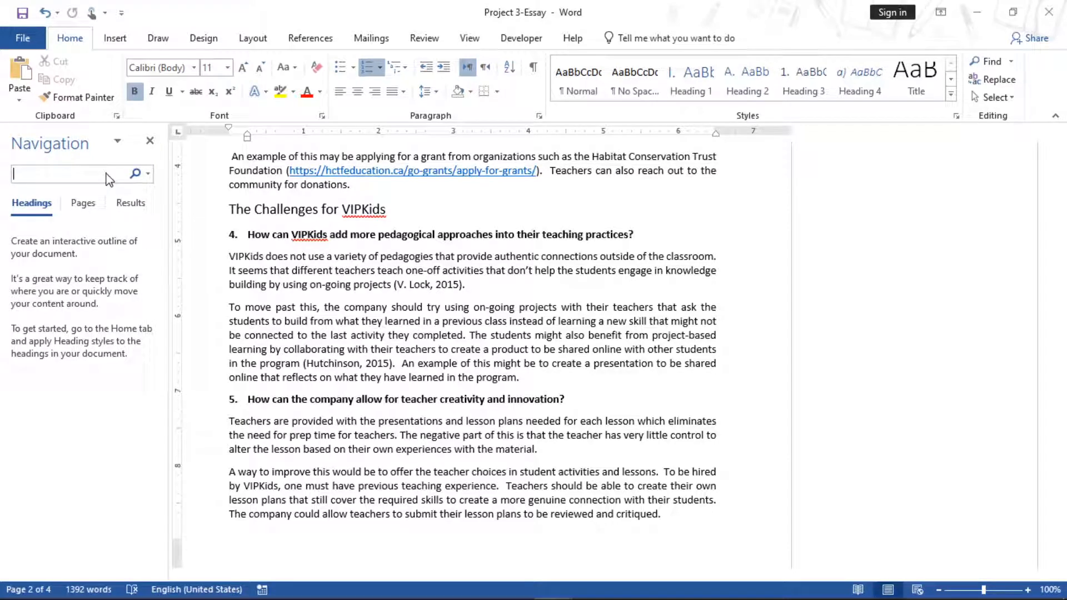
pyautogui.hotkey('ctrl', 'v')
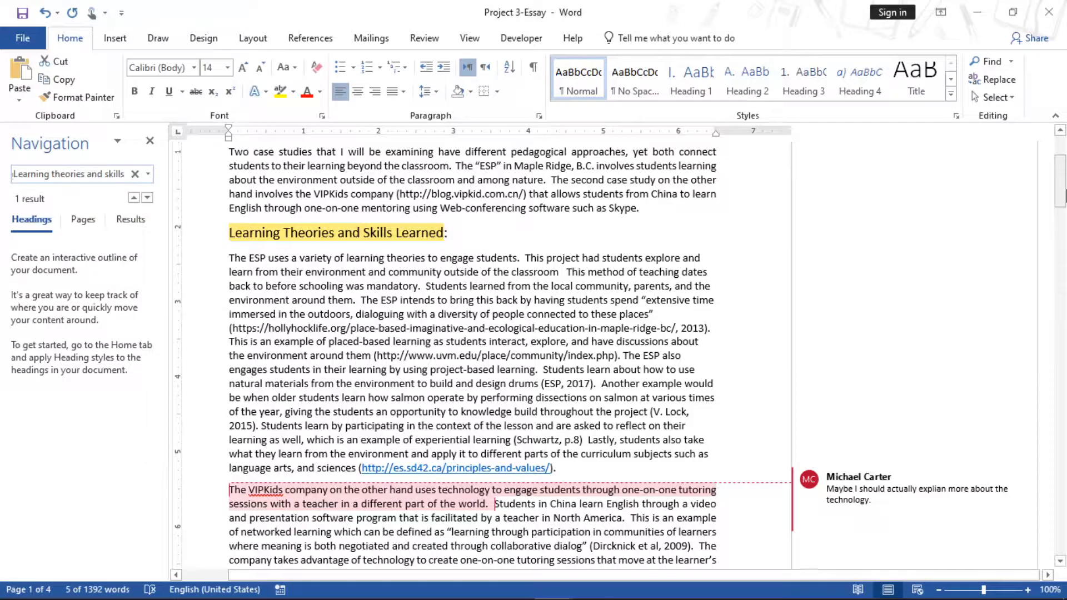
# Resolve the comment on the VIPKids company paragraph in the "Learning Theories and Skills Learned" section
pyautogui.moveTo(1064, 192); pyautogui.dragTo(1065, 228)
pyautogui.click(897, 235)
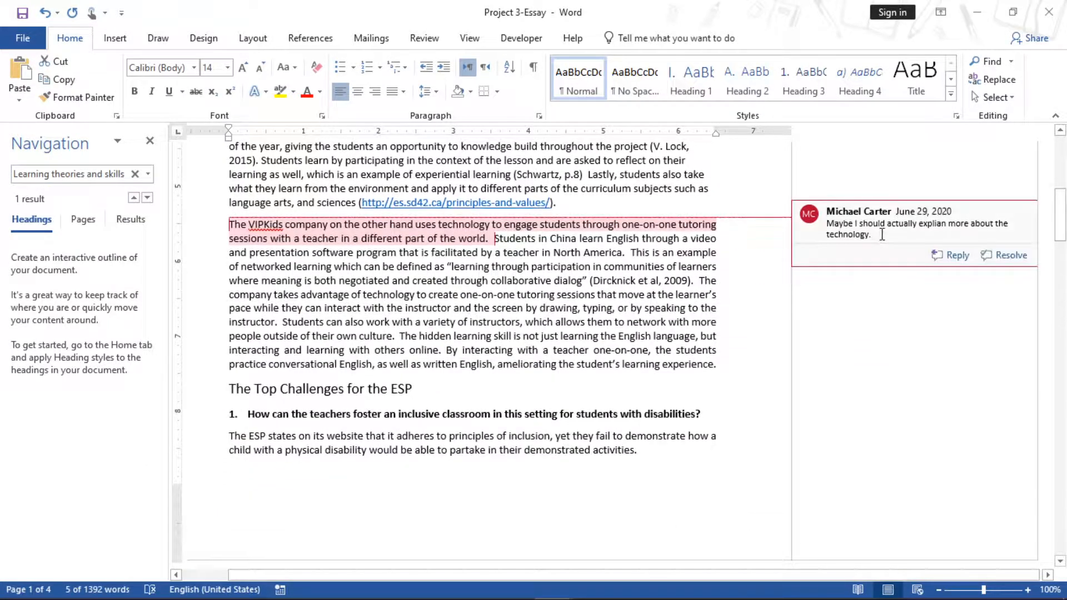
pyautogui.click(997, 255)
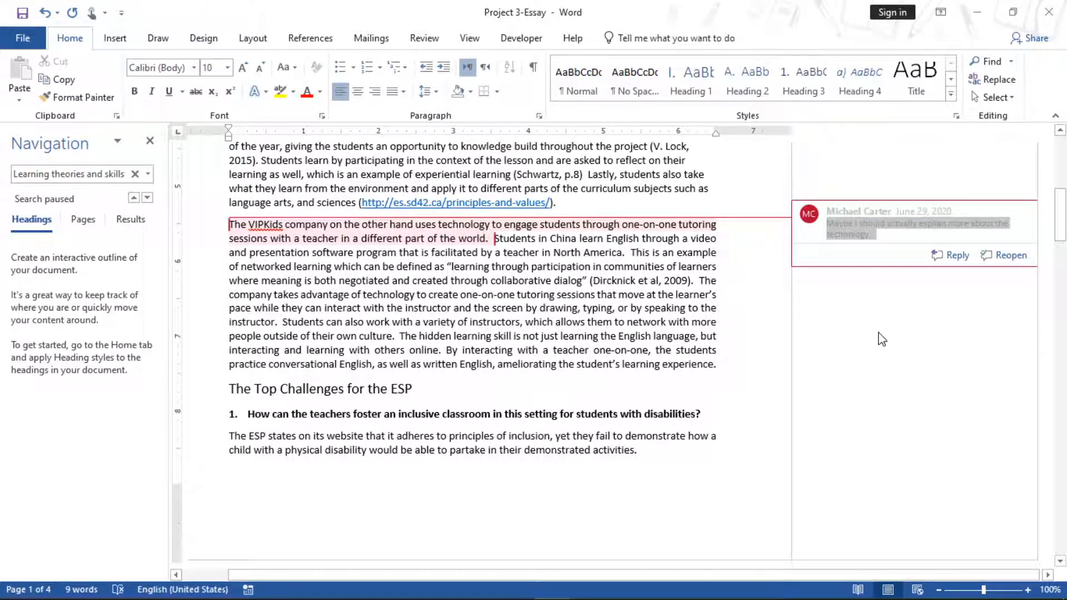
# Switch to the Project 3 Instructions document and copy the phrase "these two case studies" from the fourth instruction
pyautogui.moveTo(528, 592)
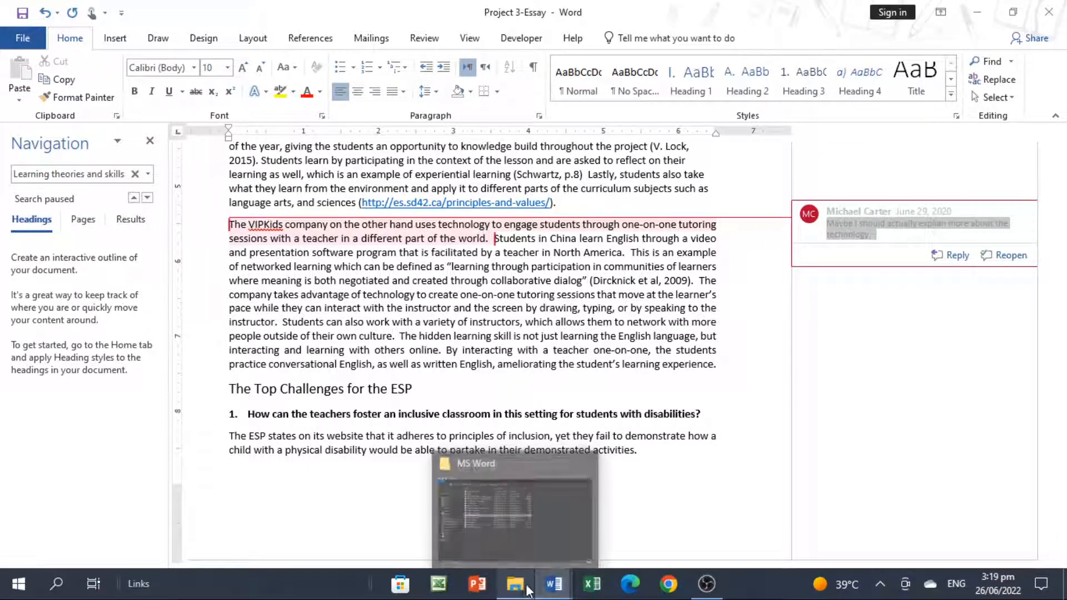
pyautogui.click(471, 519)
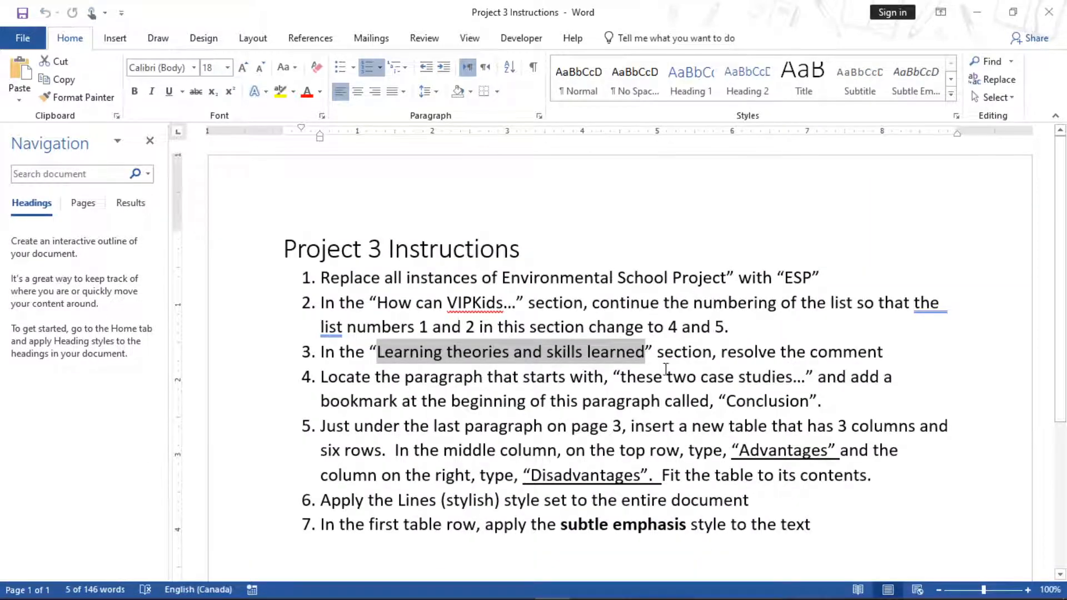
pyautogui.moveTo(621, 376); pyautogui.dragTo(779, 382)
pyautogui.hotkey('ctrl', 'c')
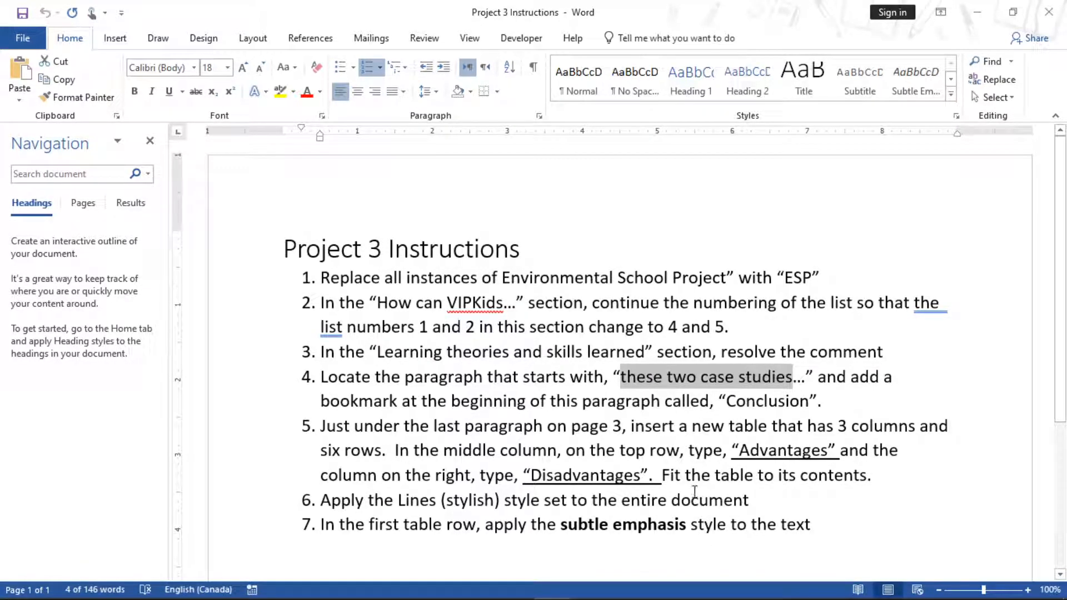
# Return to the Project 3-Essay document and search it for "these two case studies"
pyautogui.click(561, 588)
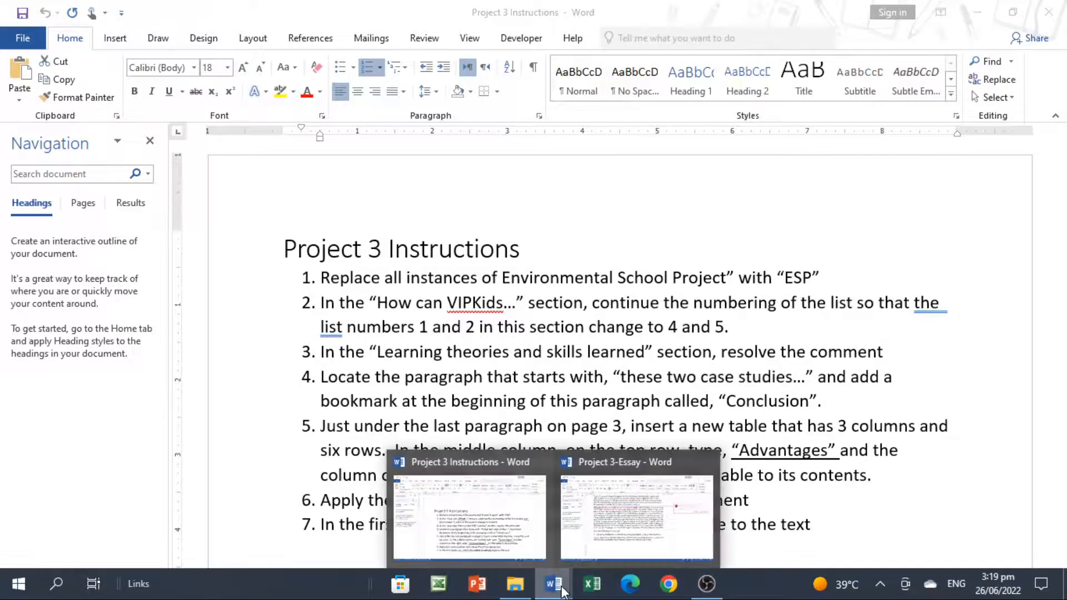
pyautogui.click(609, 535)
pyautogui.click(149, 142)
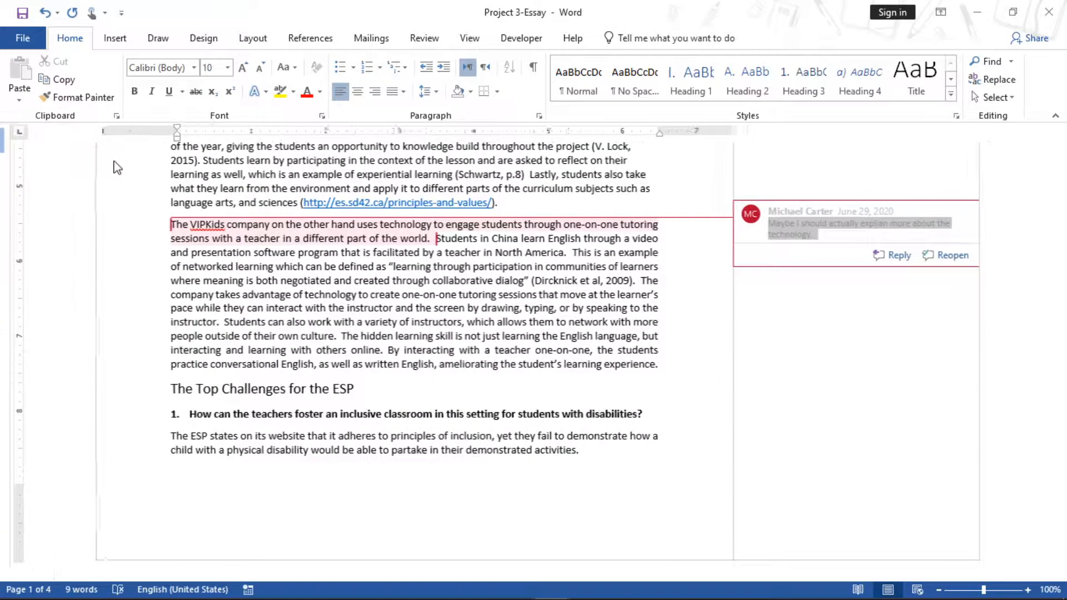
pyautogui.hotkey('ctrl', 'f')
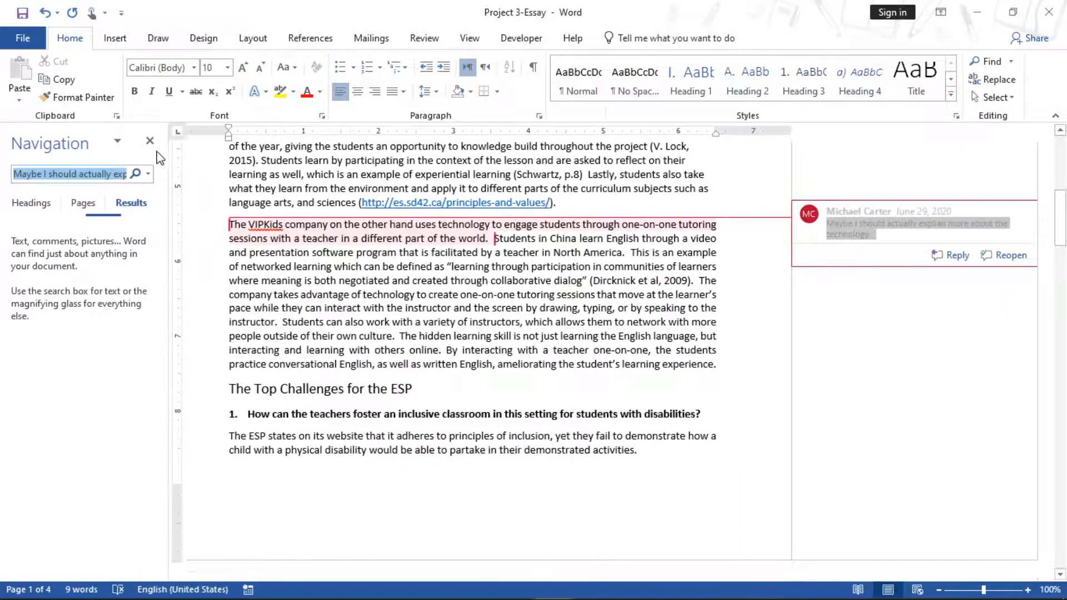
pyautogui.hotkey('ctrl', 'v')
pyautogui.press('Return')
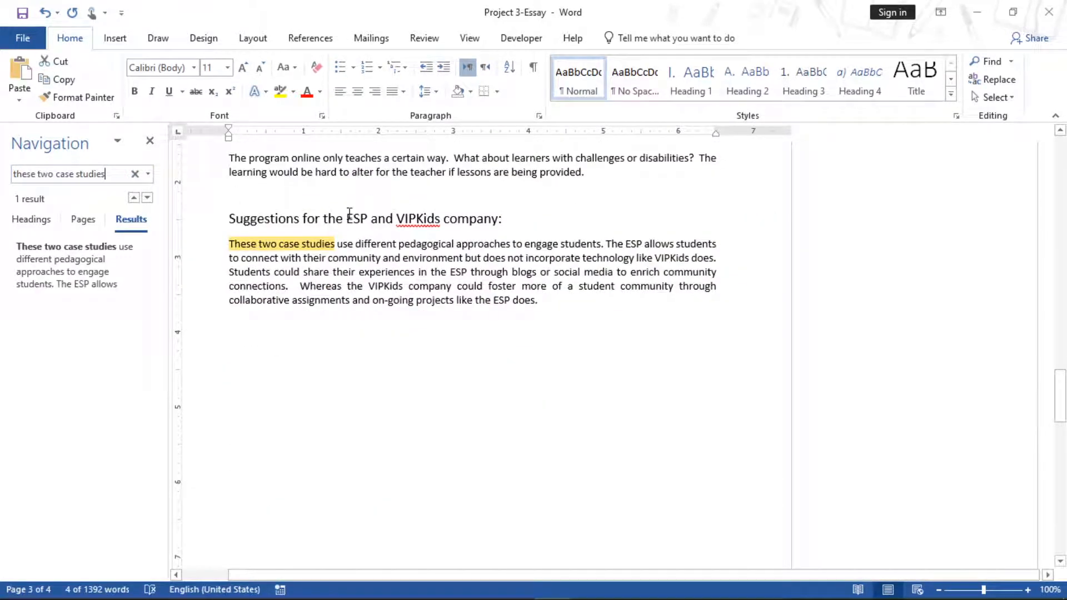
# Add a bookmark named "Conclusion" at the beginning of the paragraph that starts with "These two case studies"
pyautogui.click(231, 245)
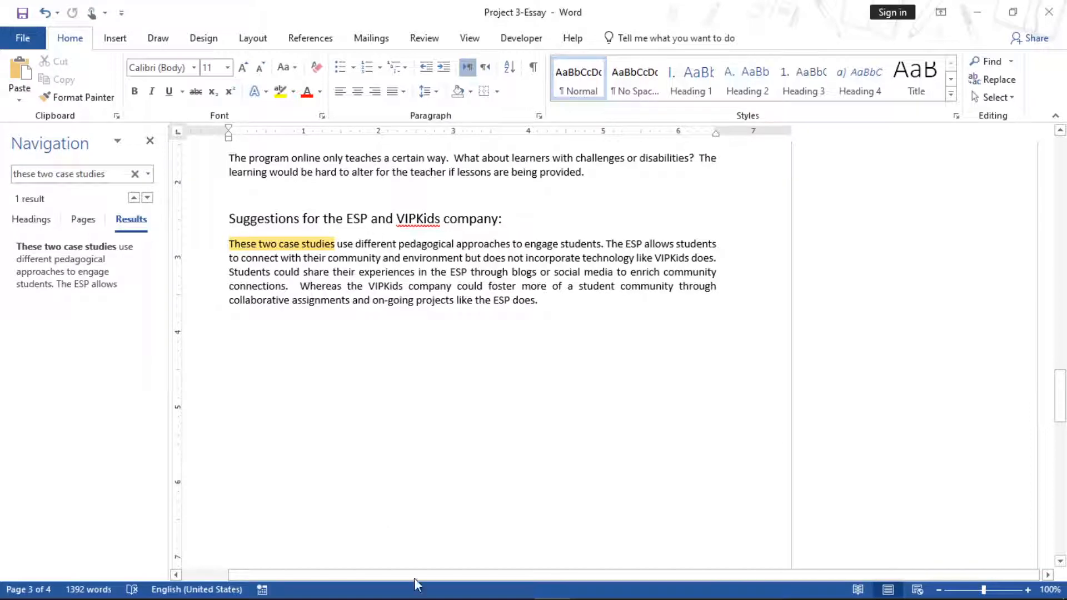
pyautogui.click(554, 583)
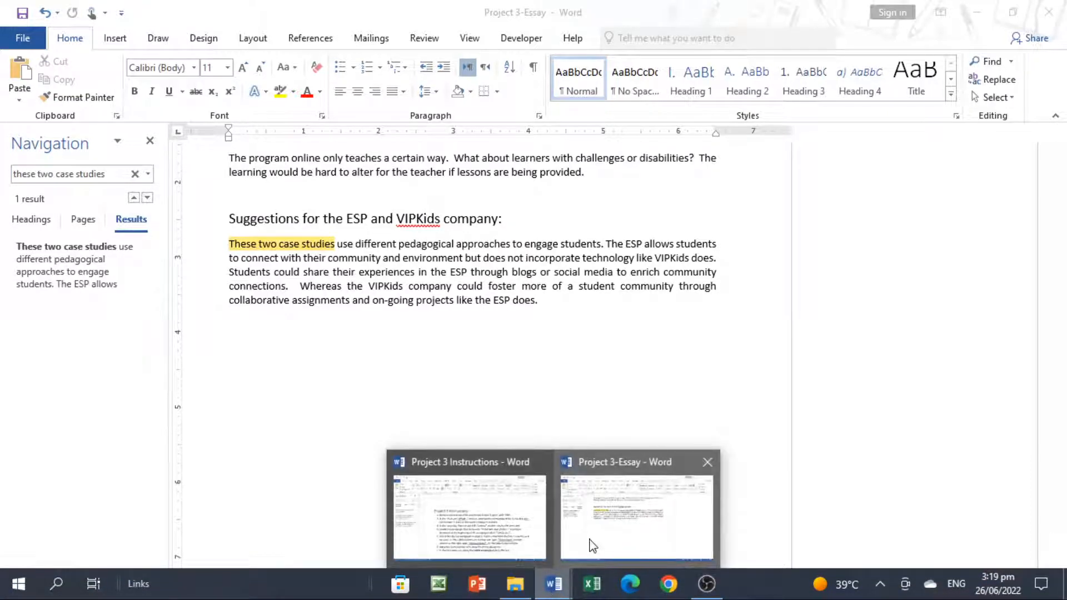
pyautogui.moveTo(494, 530)
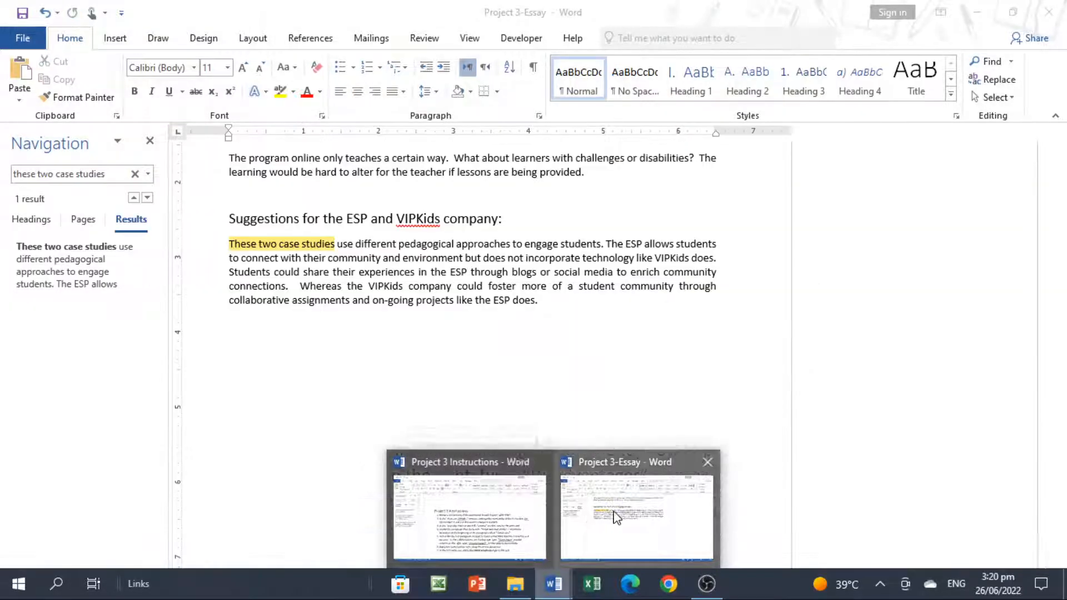
pyautogui.click(609, 511)
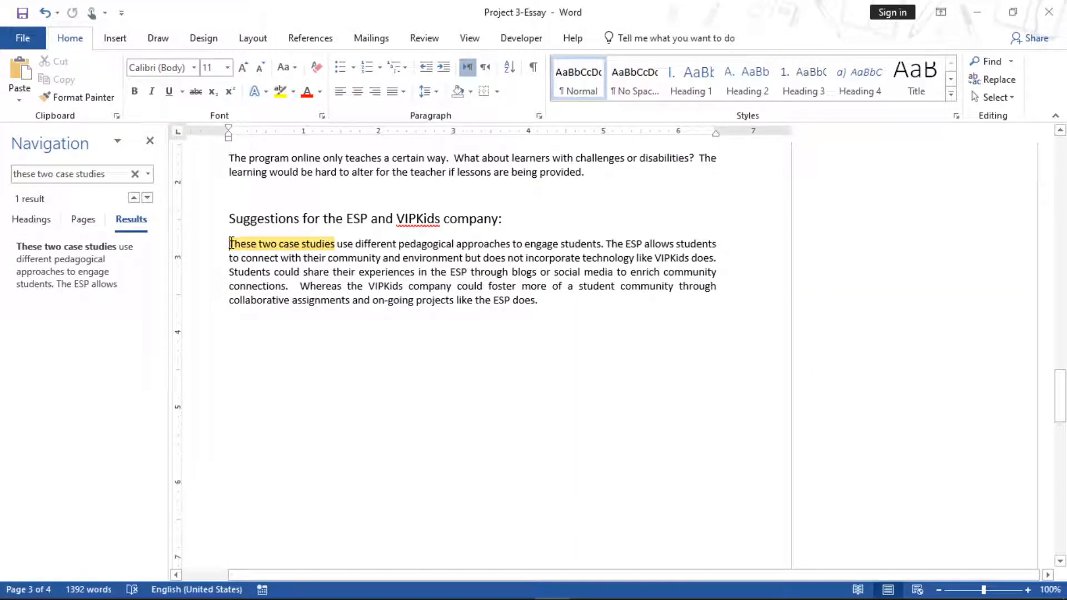
pyautogui.click(115, 39)
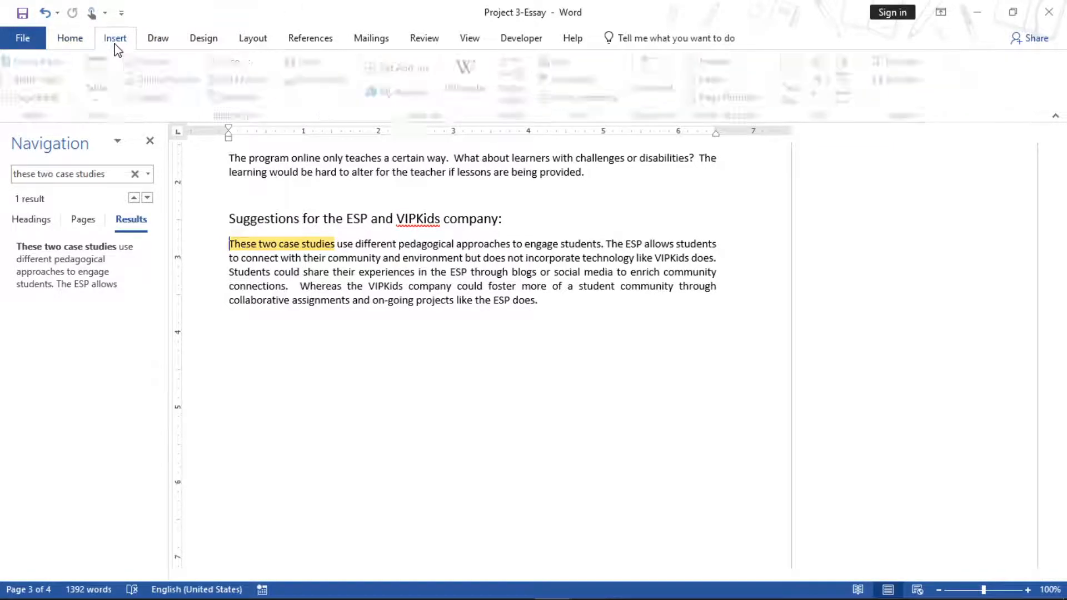
pyautogui.click(578, 81)
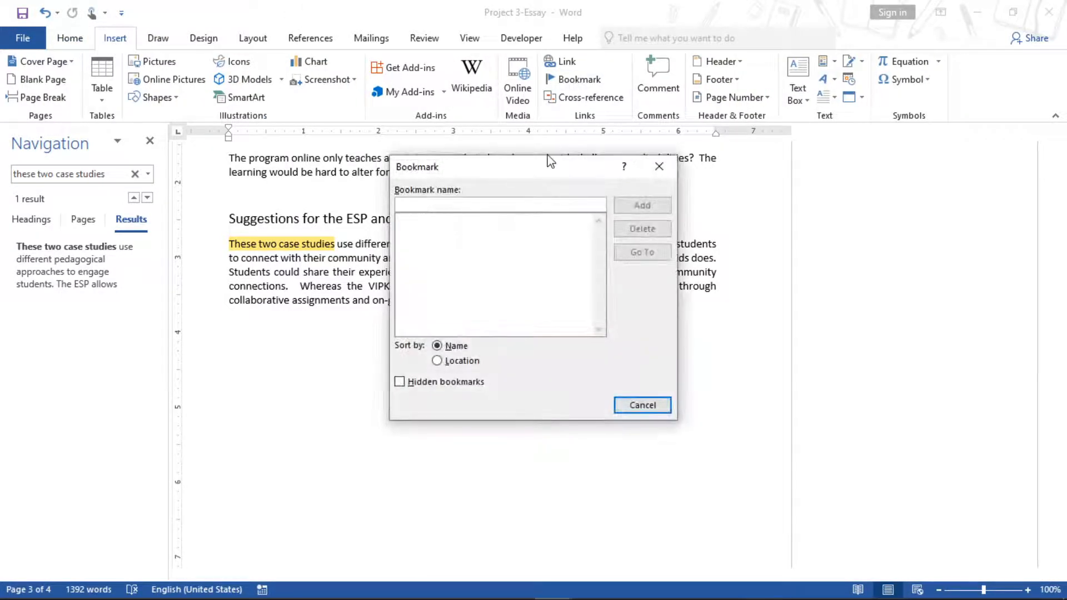
pyautogui.write('Conclusion')
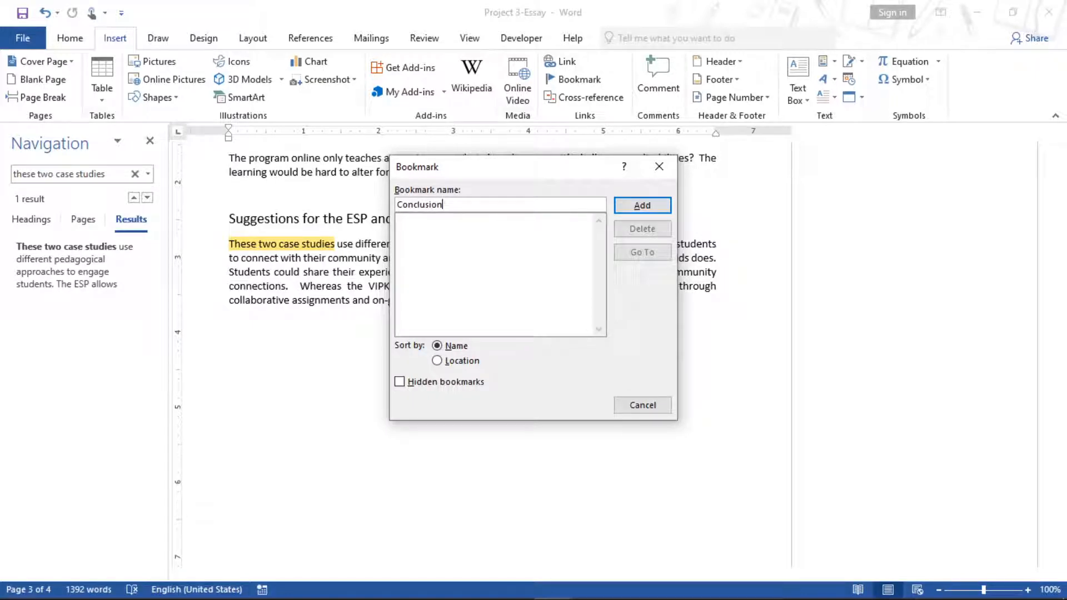
pyautogui.click(655, 201)
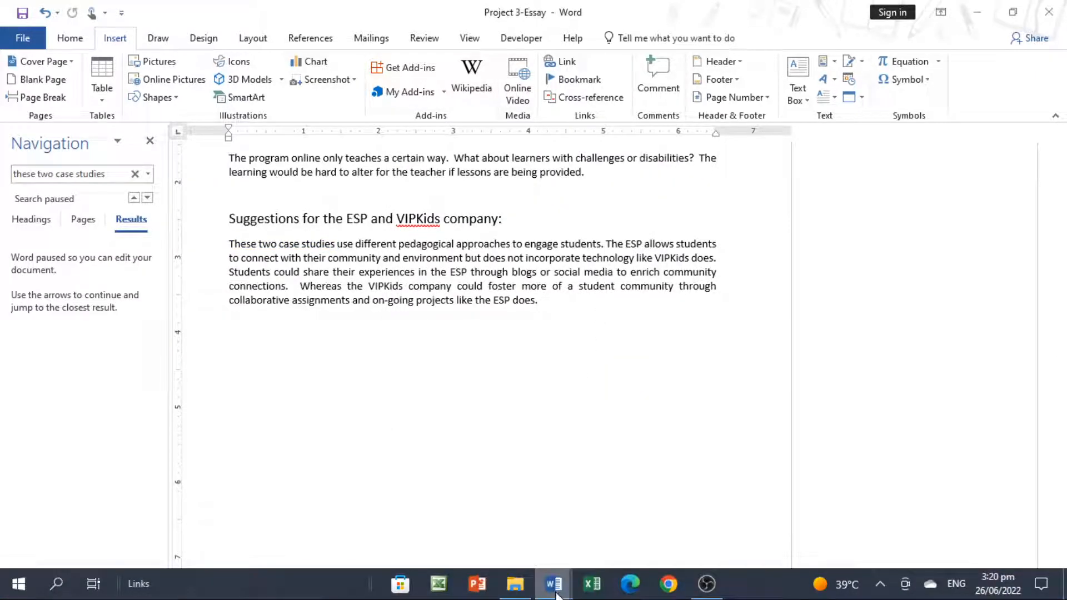
# Check the table instruction in Project 3 Instructions and insert a 3-column, 6-row table under the last paragraph on page 3 of Project 3-Essay
pyautogui.moveTo(550, 584)
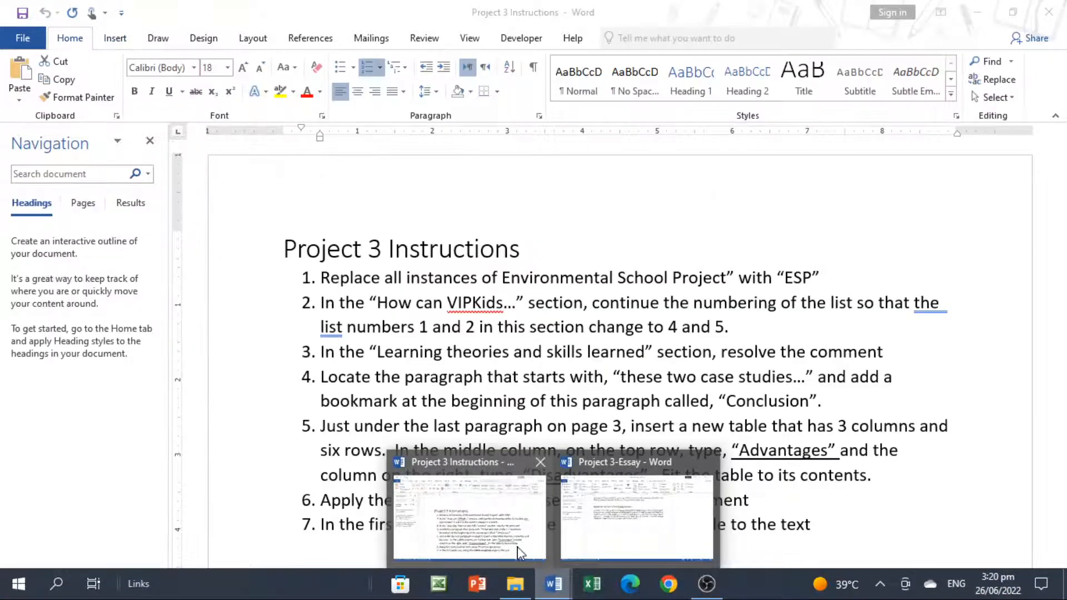
pyautogui.click(518, 553)
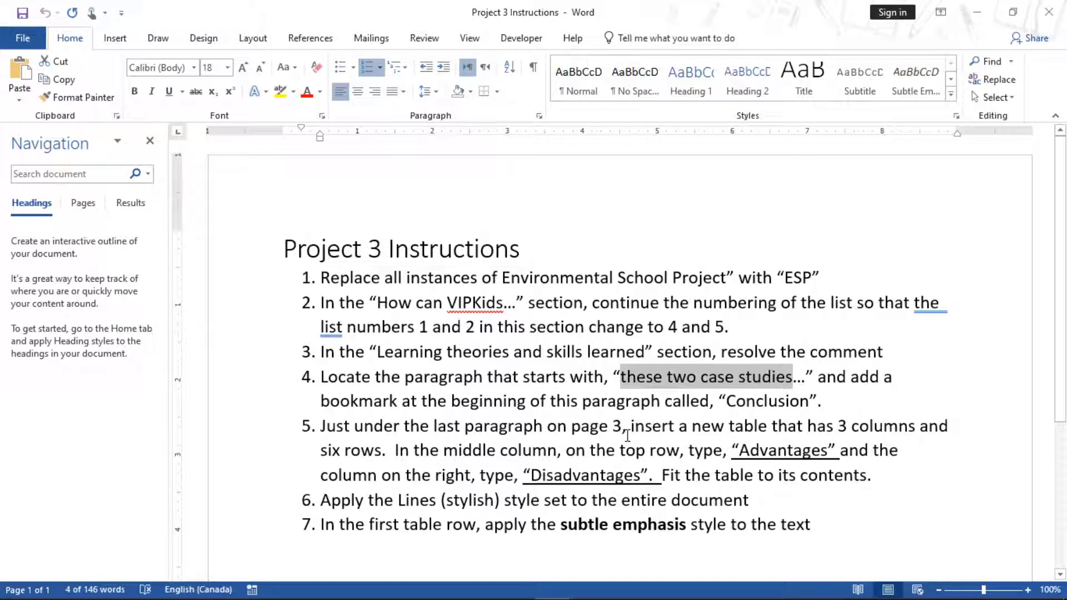
pyautogui.scroll(-3, 773, 326)
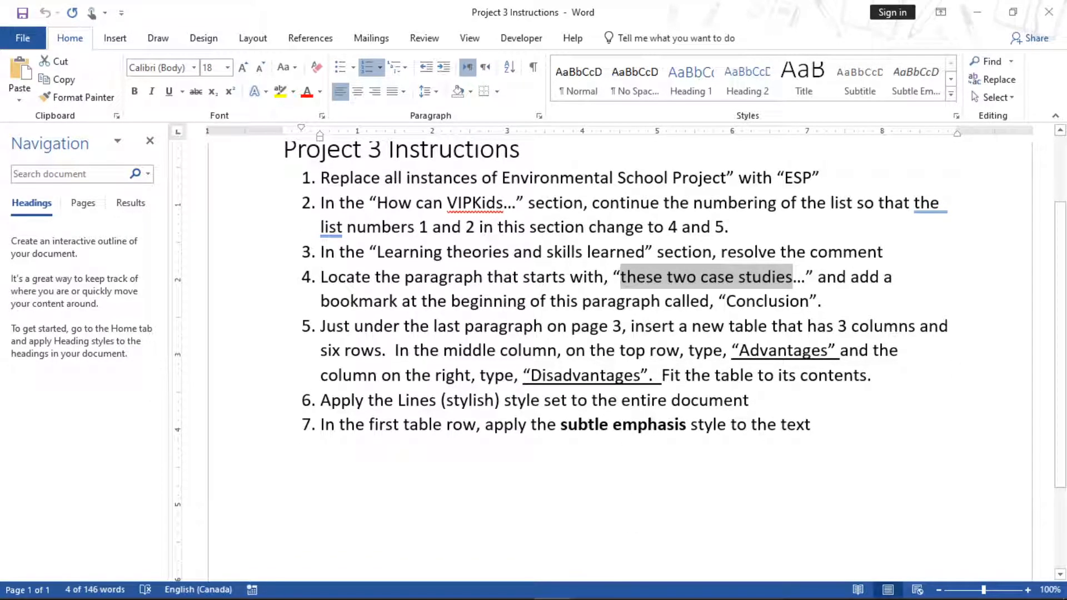
pyautogui.click(561, 592)
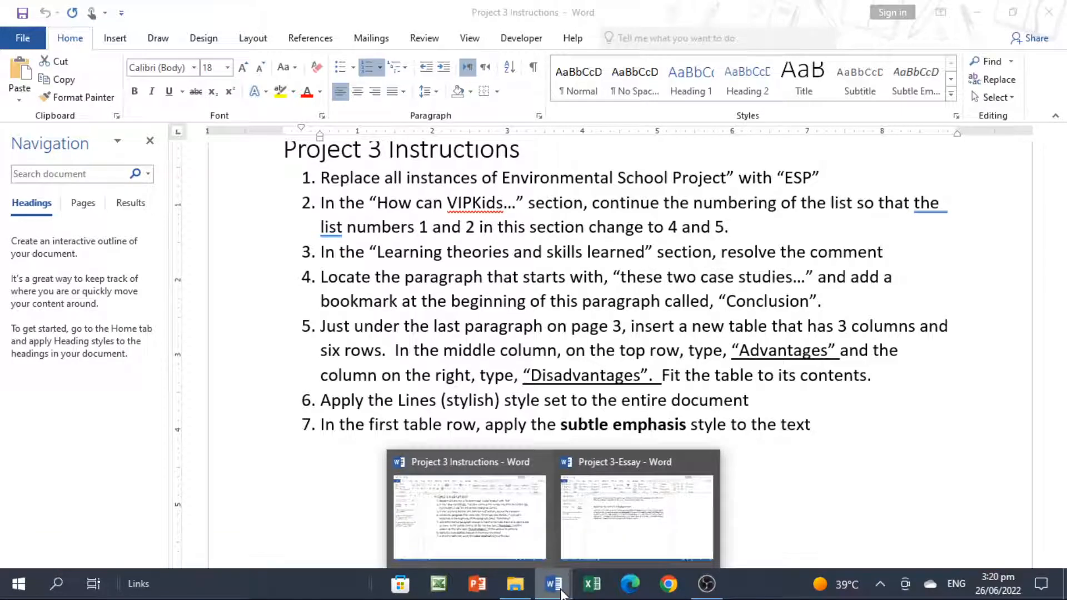
pyautogui.click(599, 541)
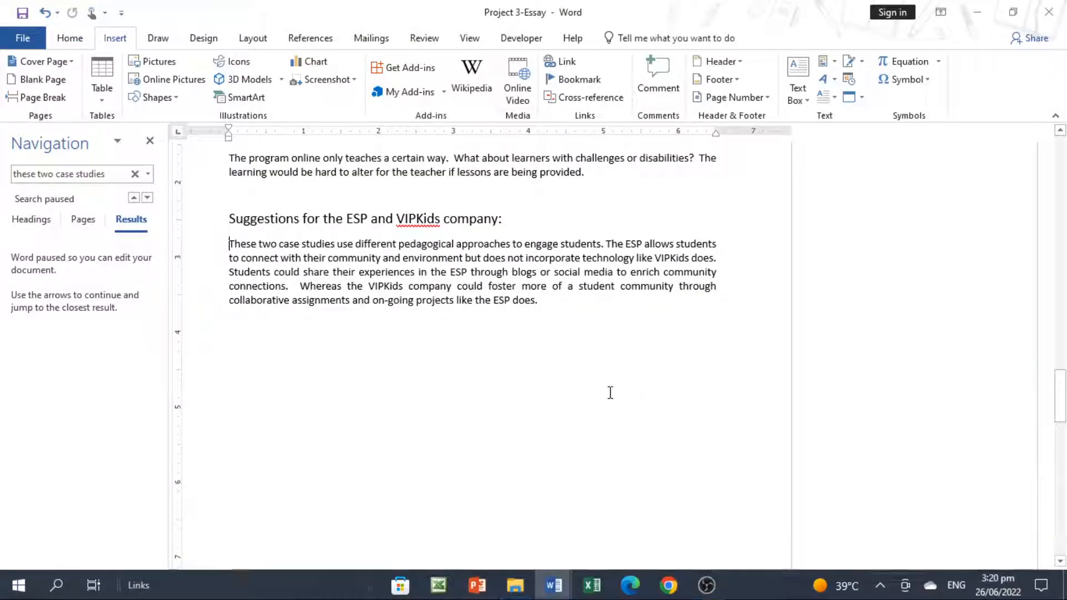
pyautogui.click(610, 392)
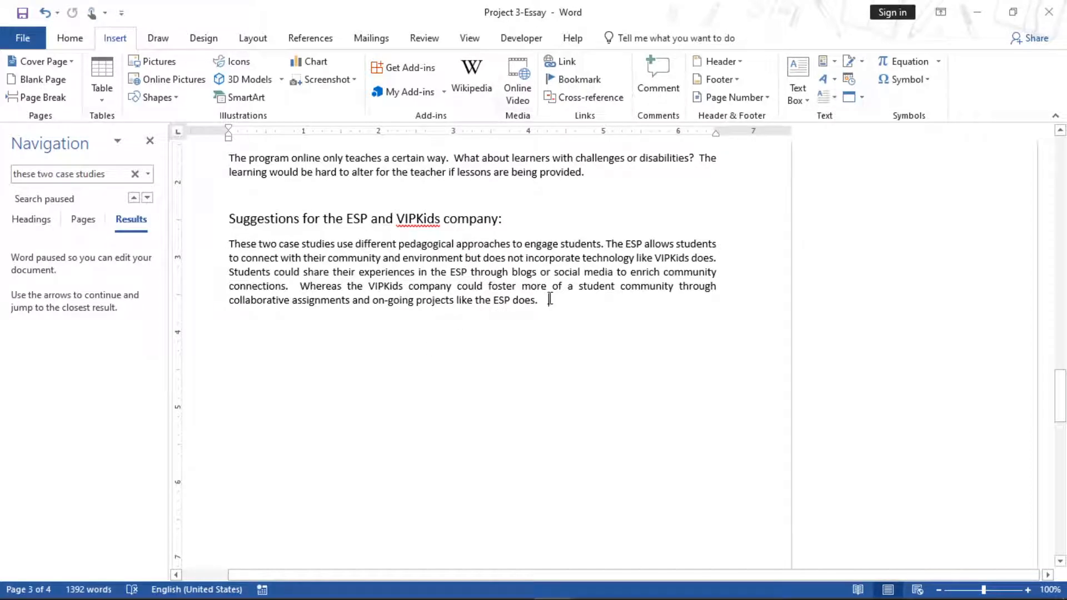
pyautogui.press('Return')
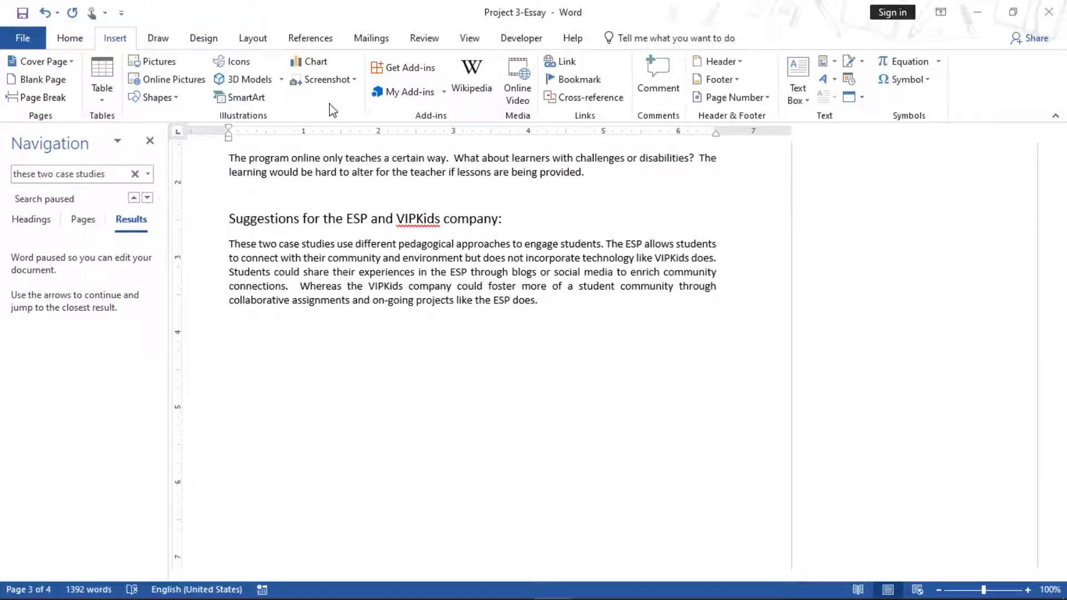
pyautogui.click(101, 96)
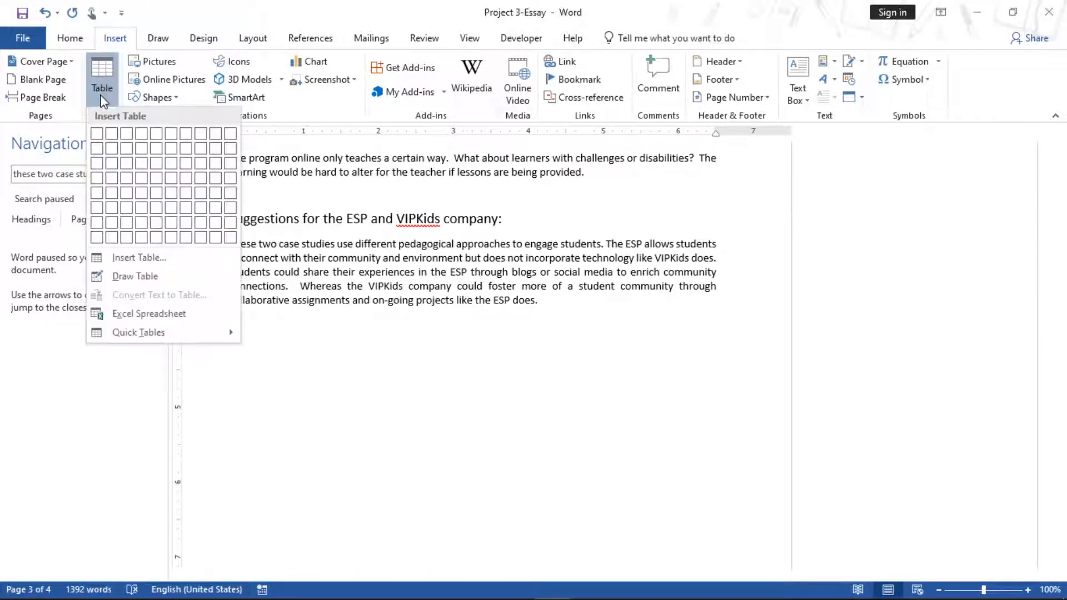
pyautogui.click(151, 257)
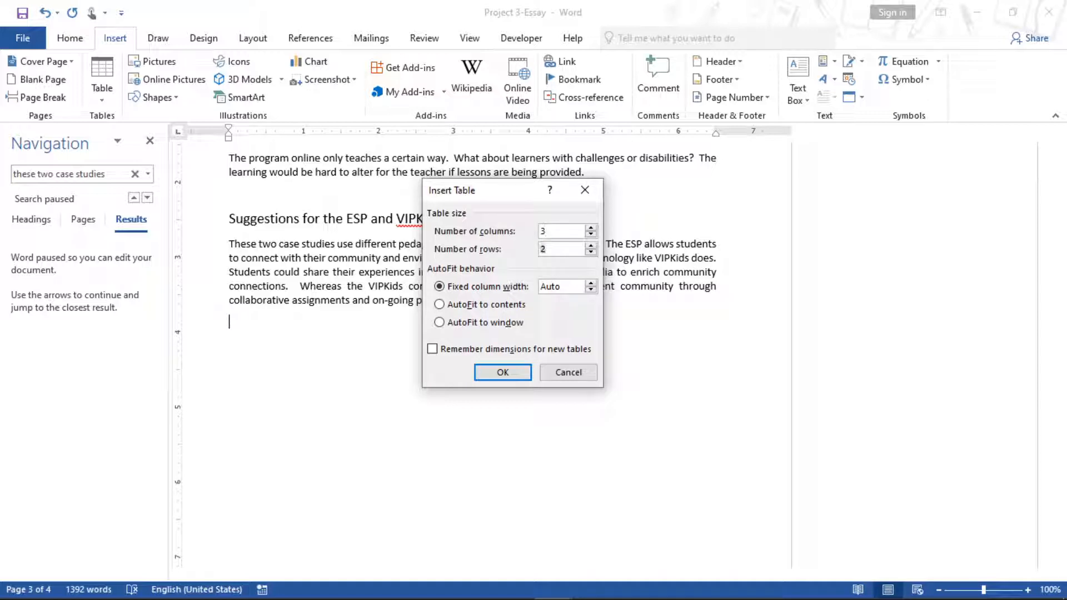
pyautogui.click(514, 370)
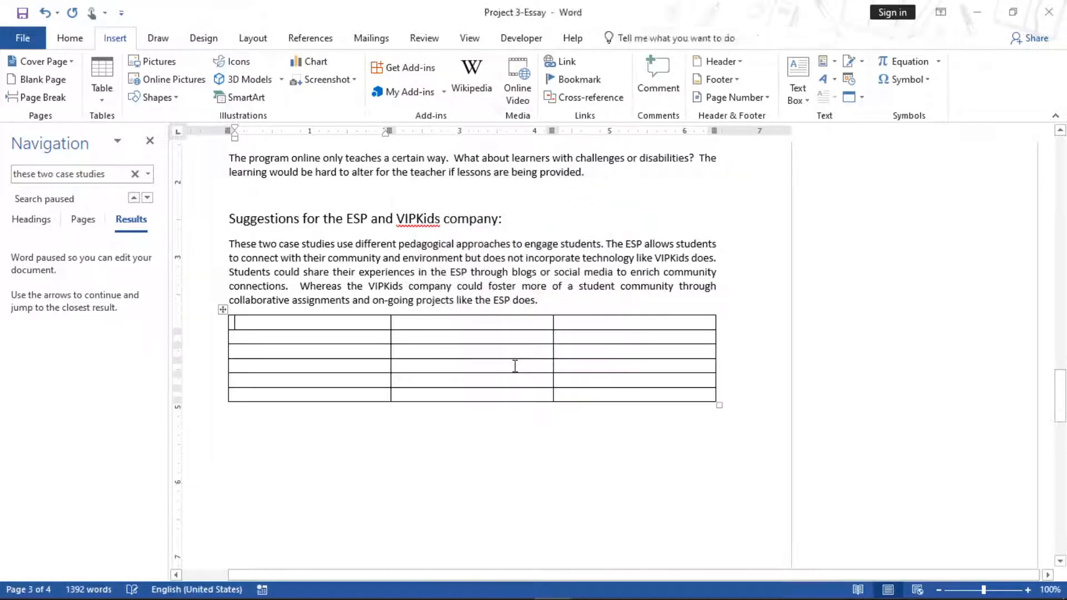
# Enter "Advantages" in the middle column of the new table's first row and move to the next cell
pyautogui.click(510, 326)
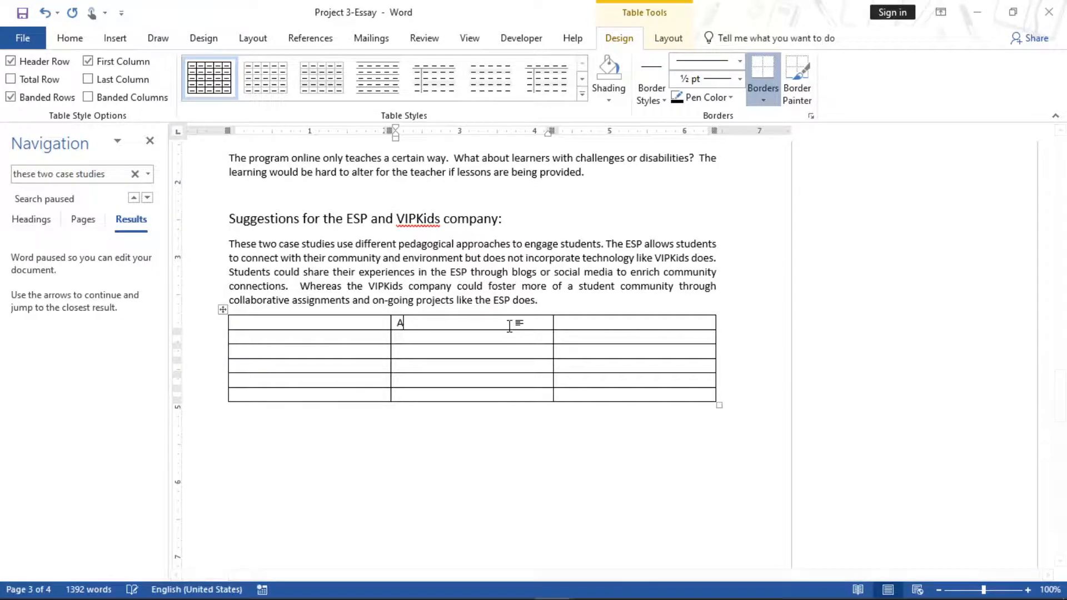
pyautogui.write('Adb')
pyautogui.write('antages')
pyautogui.press('Tab')
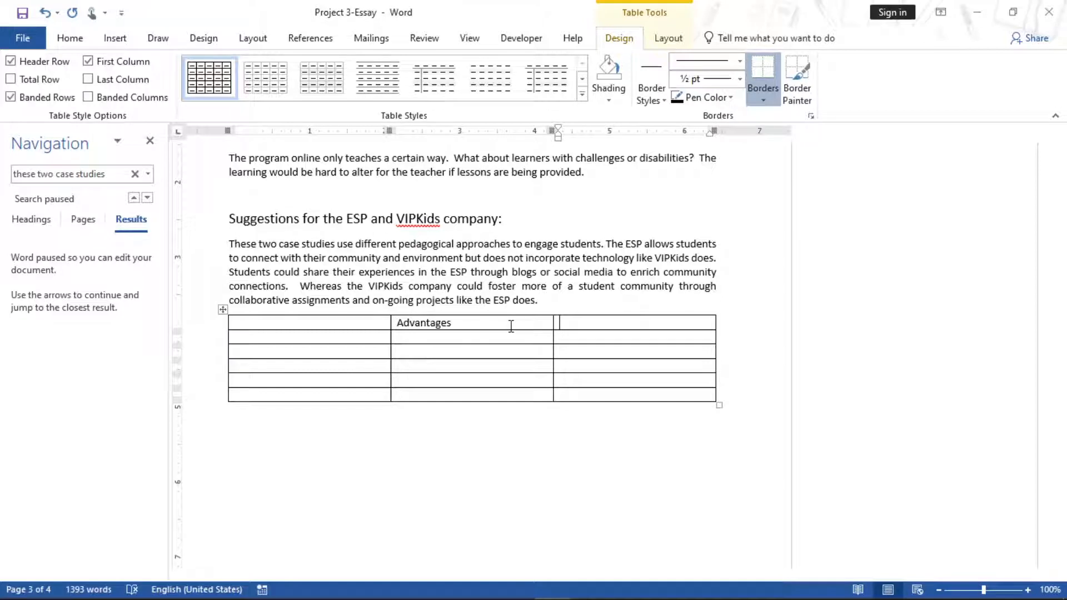
# Recheck the fifth instruction in Project 3 Instructions and enter "Dis Advantages" in the right column of the essay table's first row
pyautogui.moveTo(592, 598)
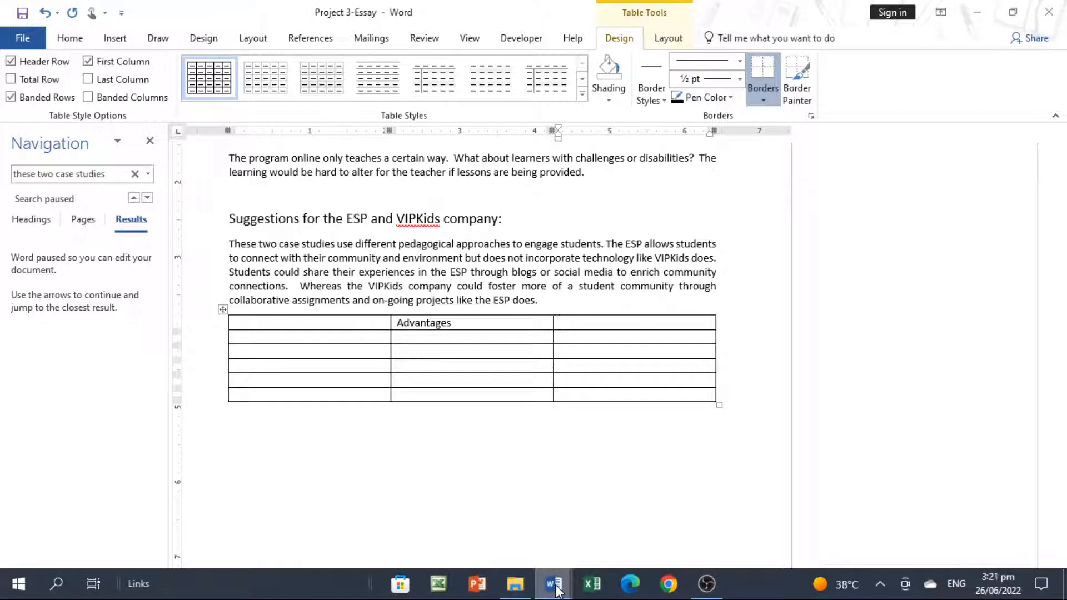
pyautogui.moveTo(553, 583)
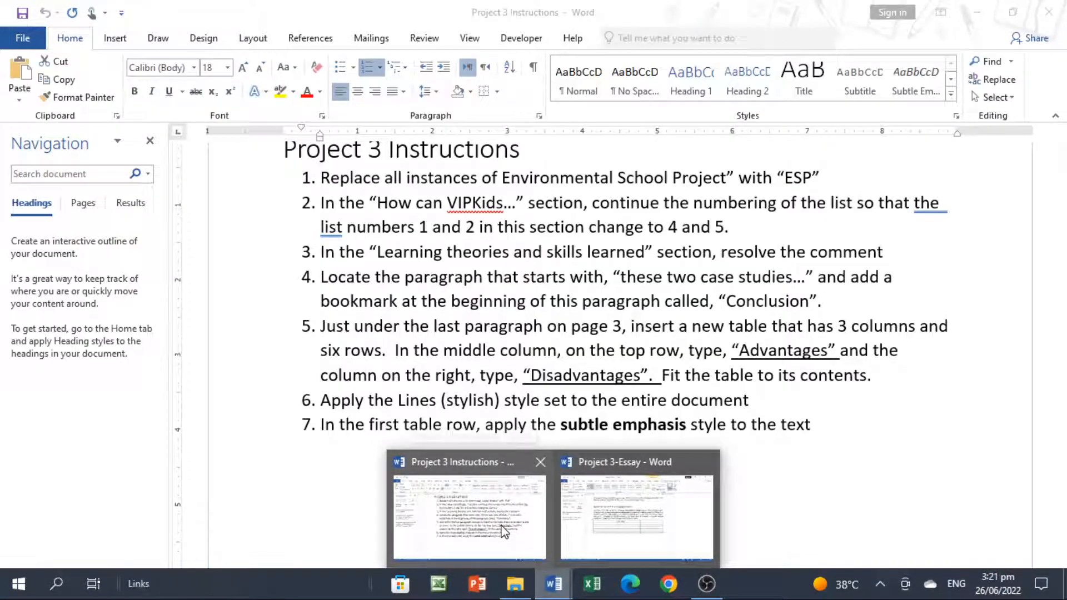
pyautogui.click(503, 530)
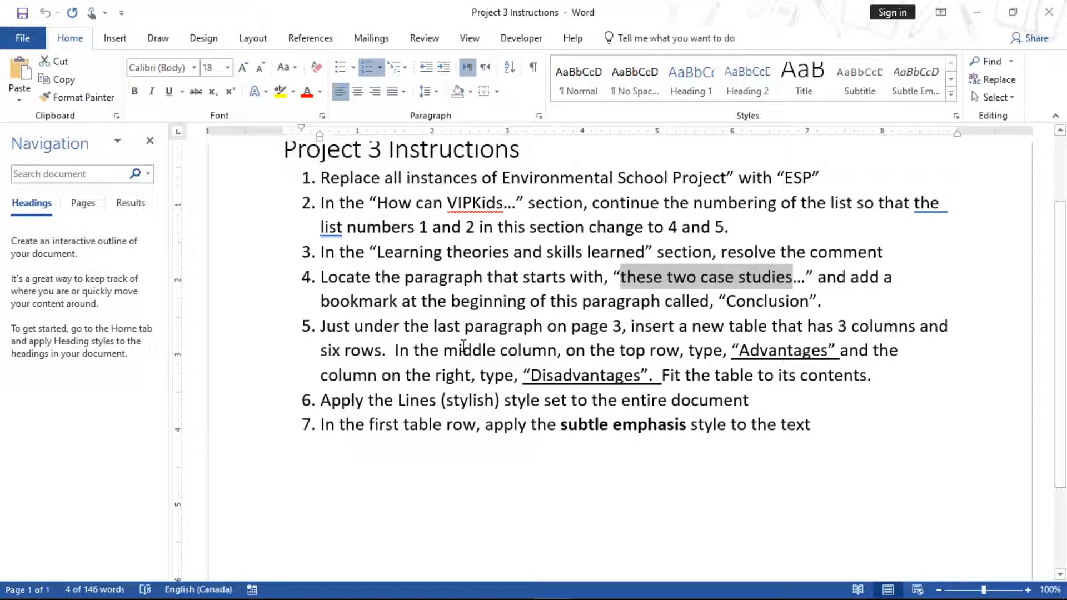
pyautogui.moveTo(463, 349); pyautogui.dragTo(499, 350)
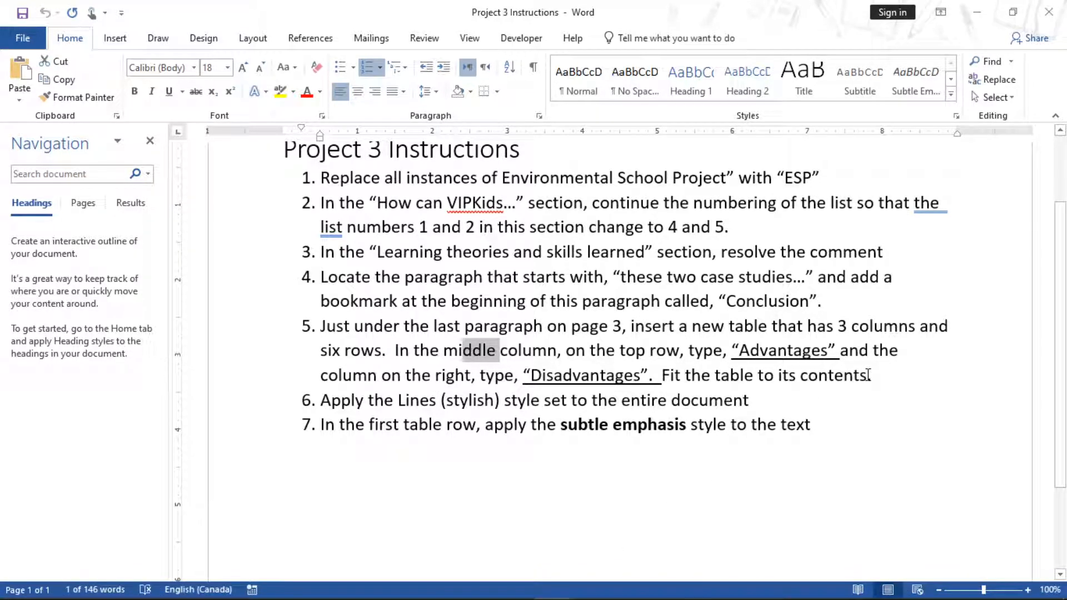
pyautogui.moveTo(868, 376); pyautogui.dragTo(715, 376)
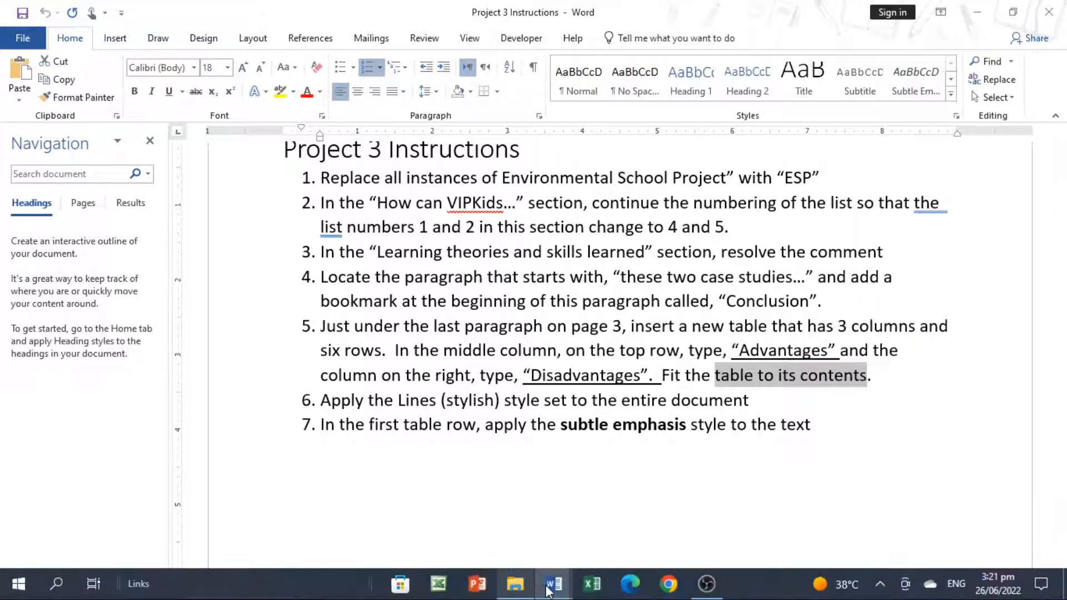
pyautogui.moveTo(553, 592)
pyautogui.click(634, 517)
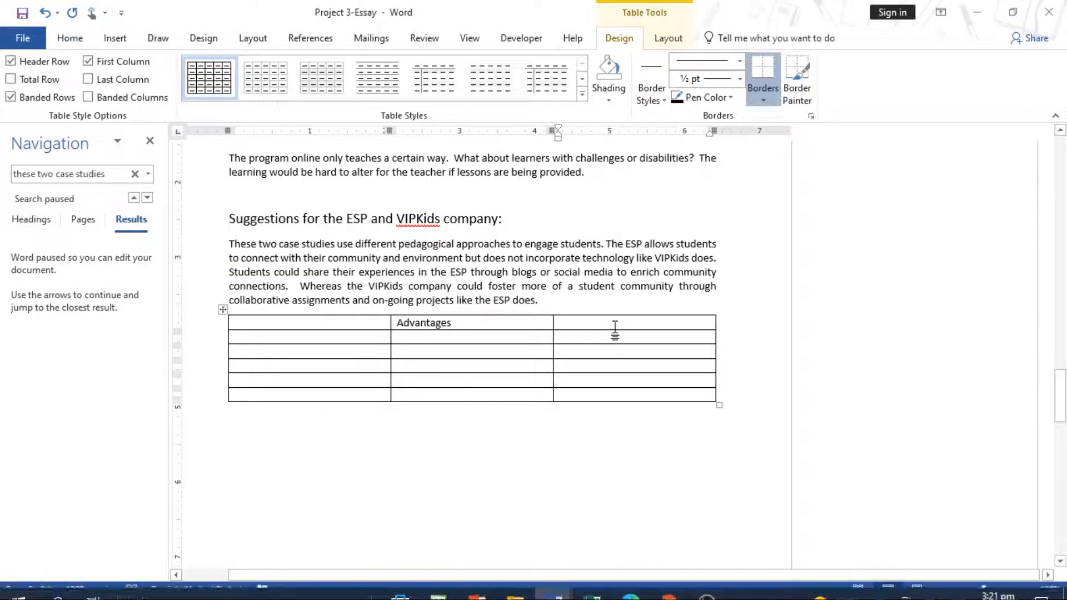
pyautogui.write('Dis')
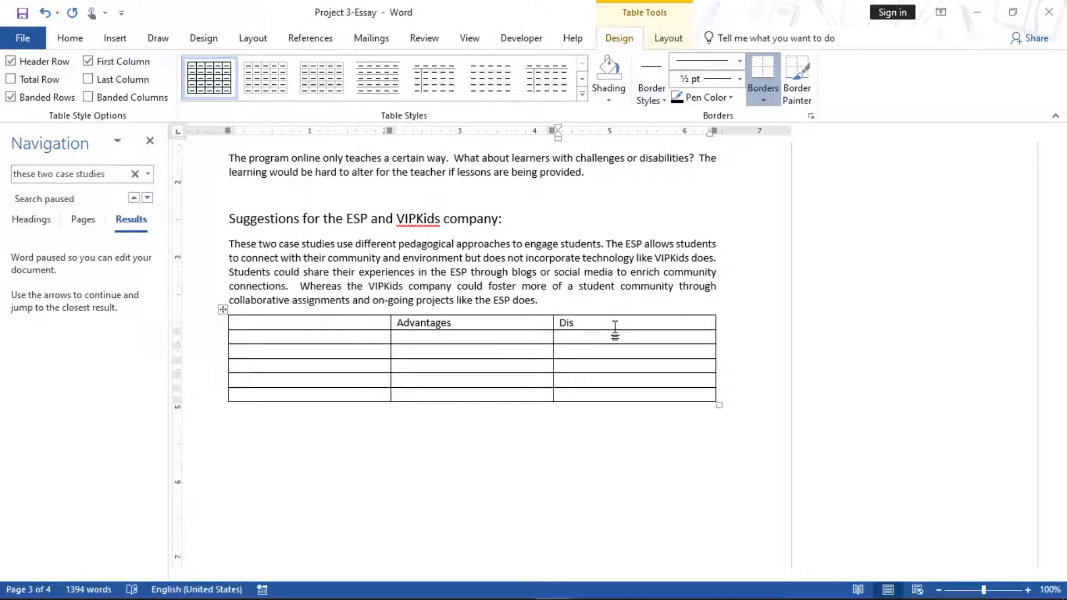
pyautogui.write(' Advantages')
pyautogui.click(476, 323)
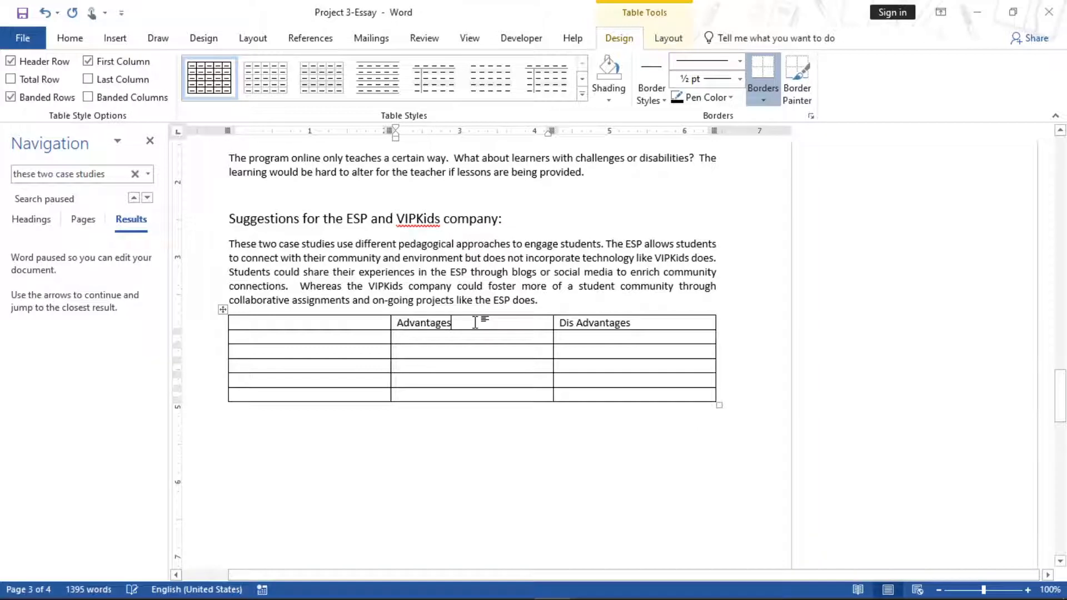
# Fit the whole Advantages/Dis Advantages table to its contents
pyautogui.click(223, 309)
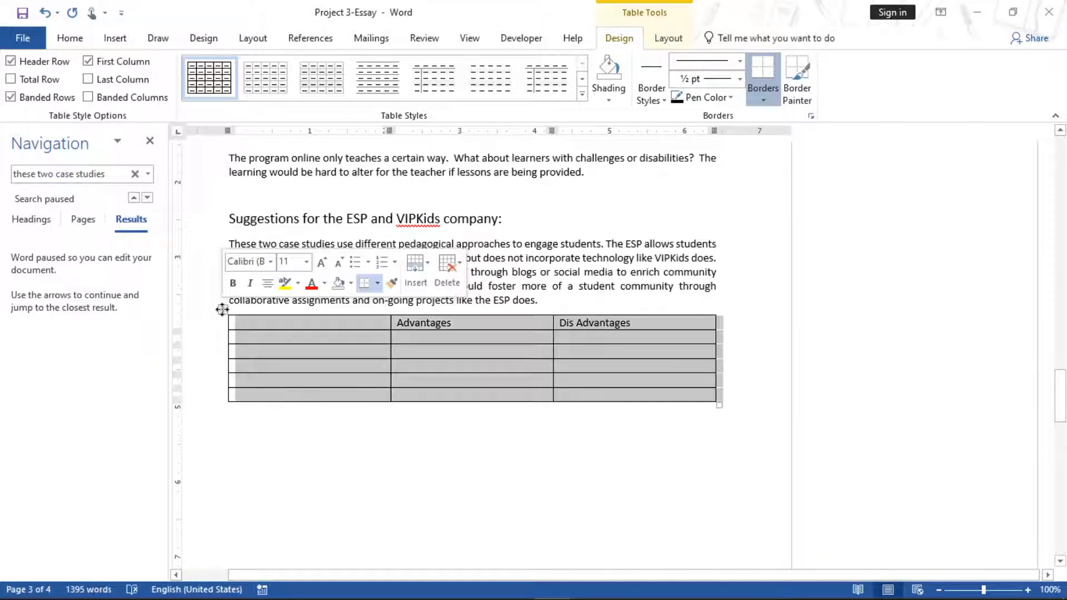
pyautogui.click(667, 40)
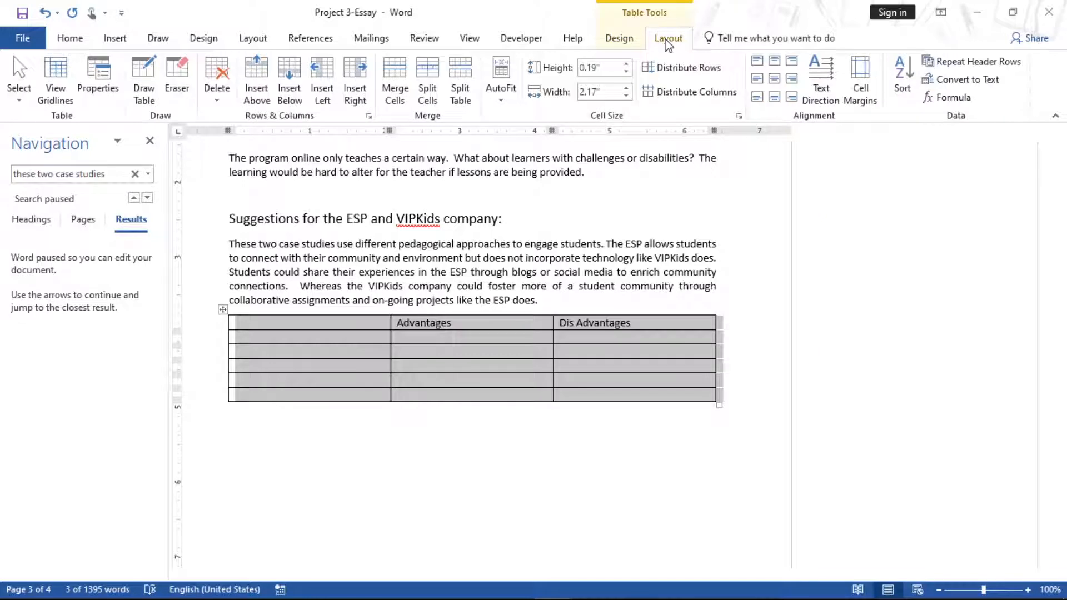
pyautogui.click(501, 99)
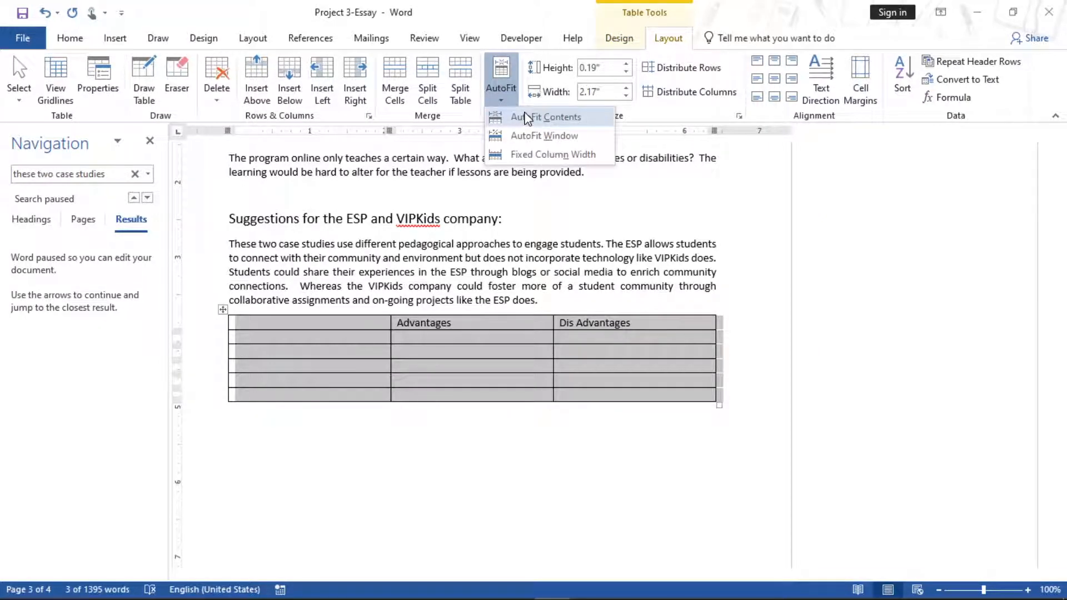
pyautogui.click(526, 118)
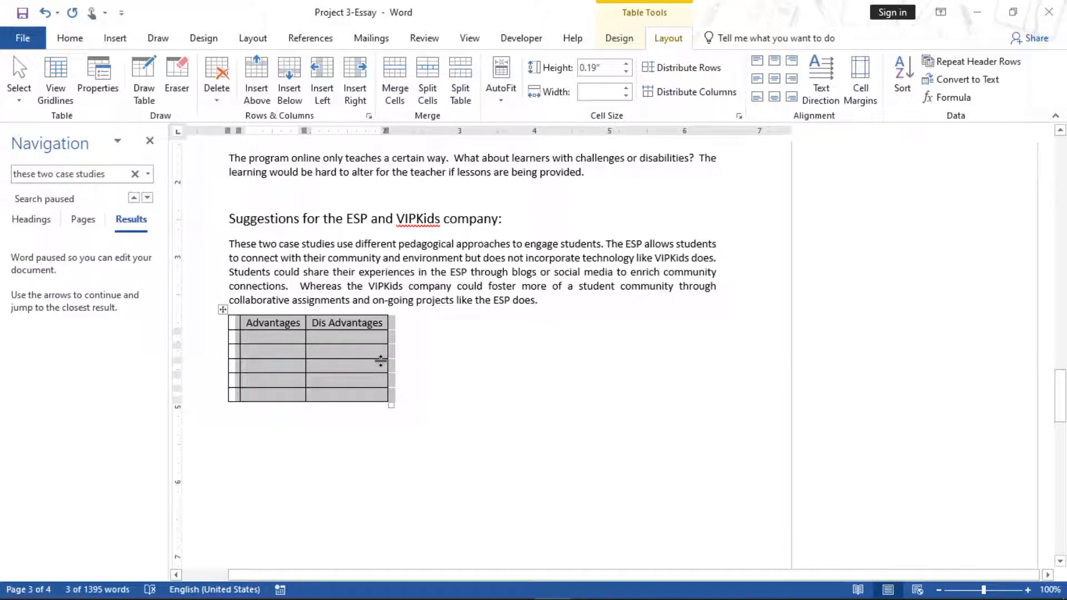
pyautogui.click(290, 347)
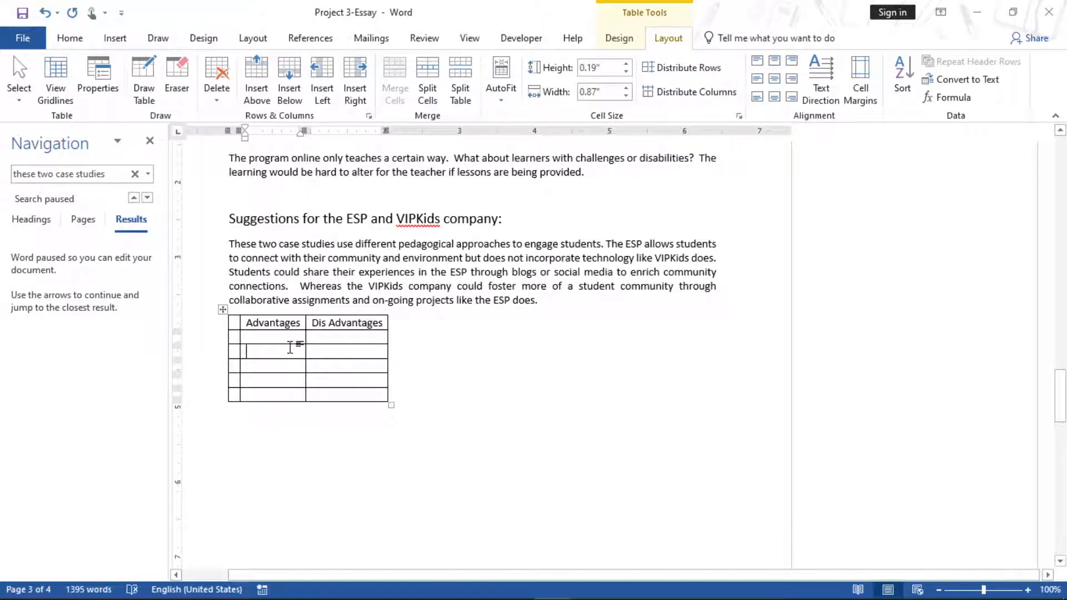
# Check the sixth instruction in Project 3 Instructions and apply the Lines (Stylish) style set to the entire Project 3-Essay document
pyautogui.click(515, 584)
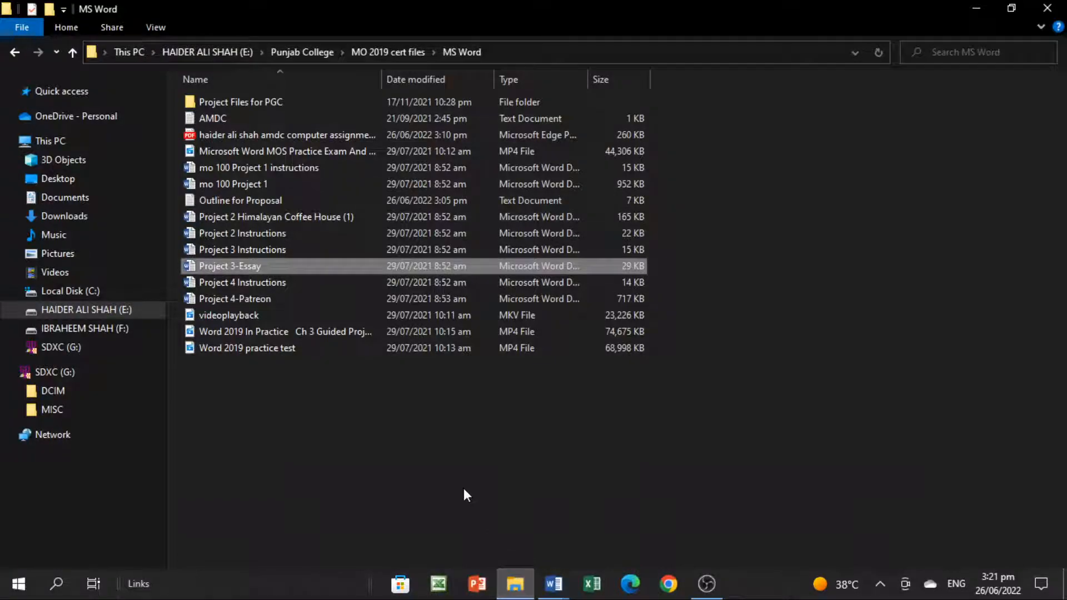
pyautogui.click(561, 584)
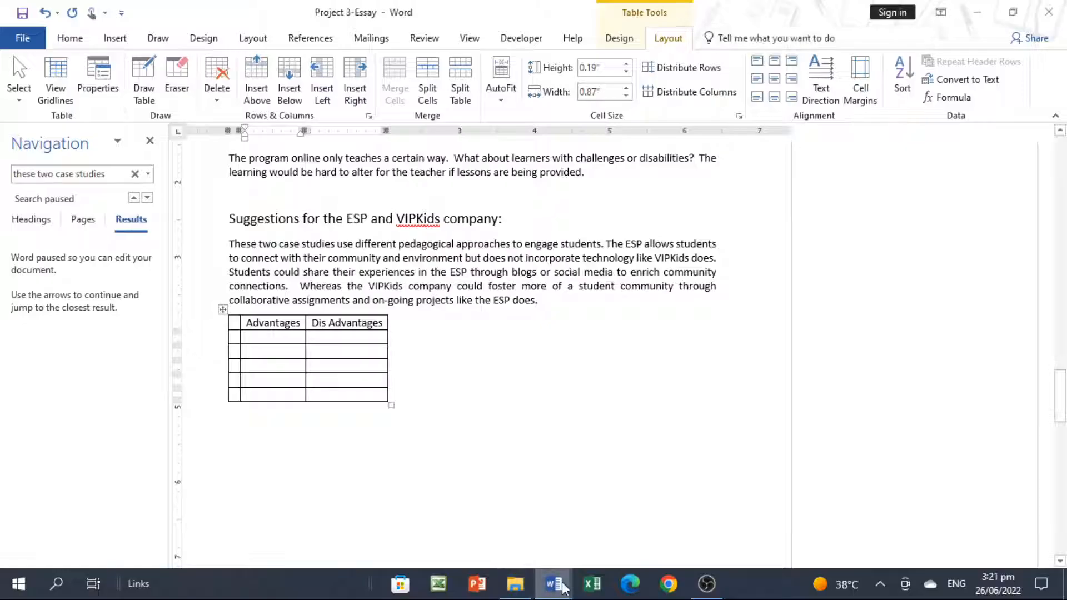
pyautogui.click(507, 528)
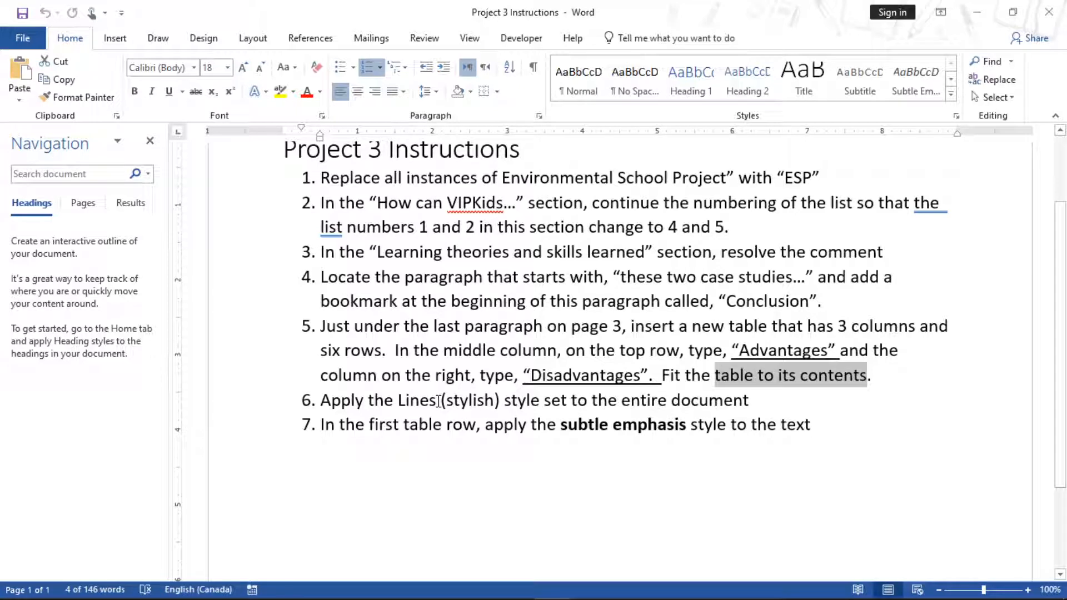
pyautogui.click(518, 398)
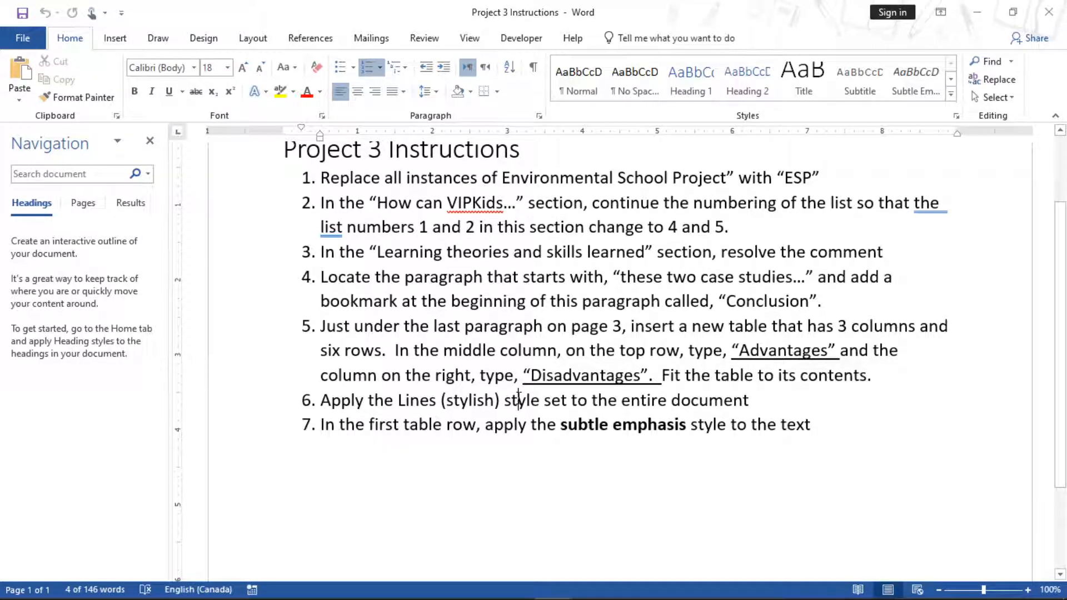
pyautogui.moveTo(634, 599)
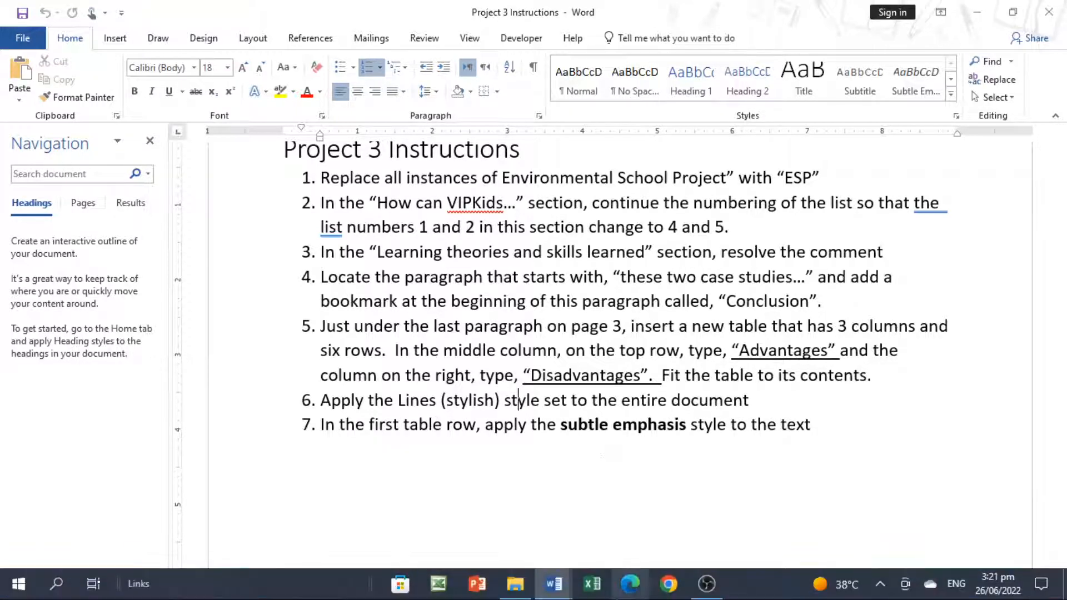
pyautogui.moveTo(573, 588)
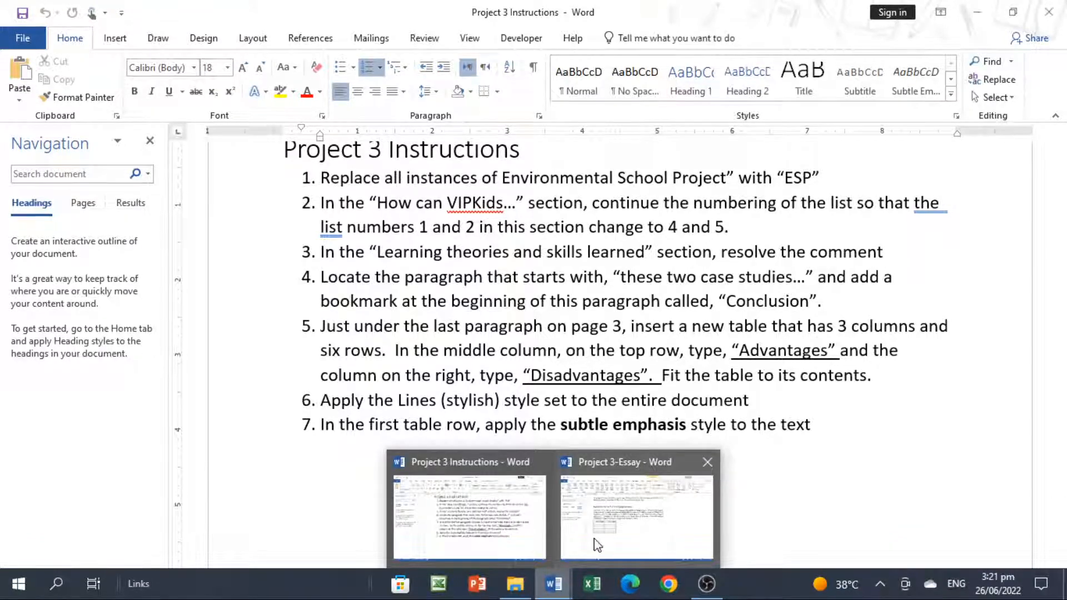
pyautogui.click(636, 516)
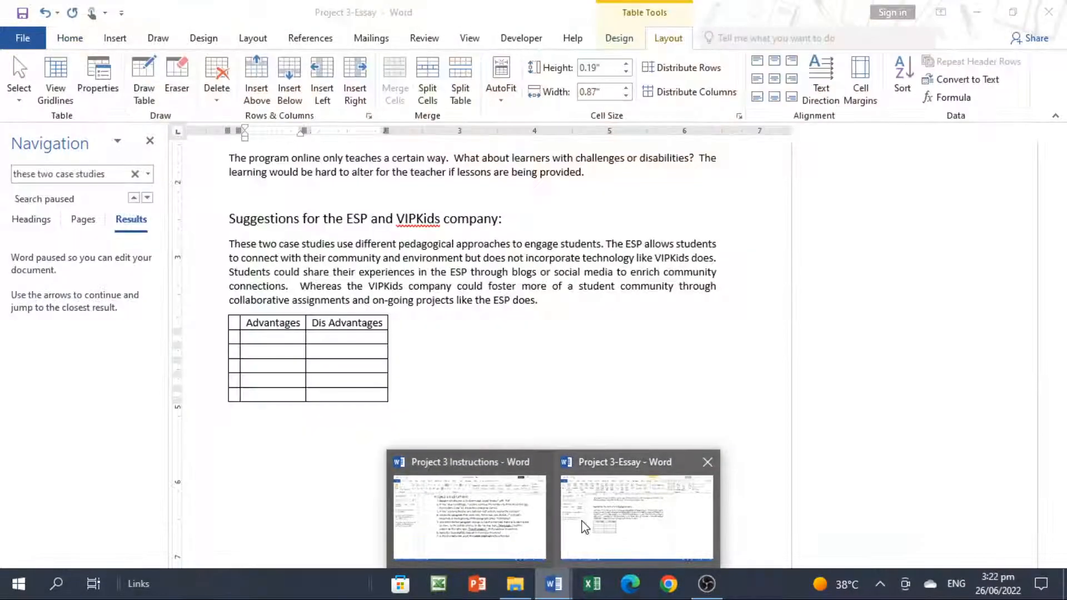
pyautogui.click(206, 38)
pyautogui.hotkey('ctrl', 'a')
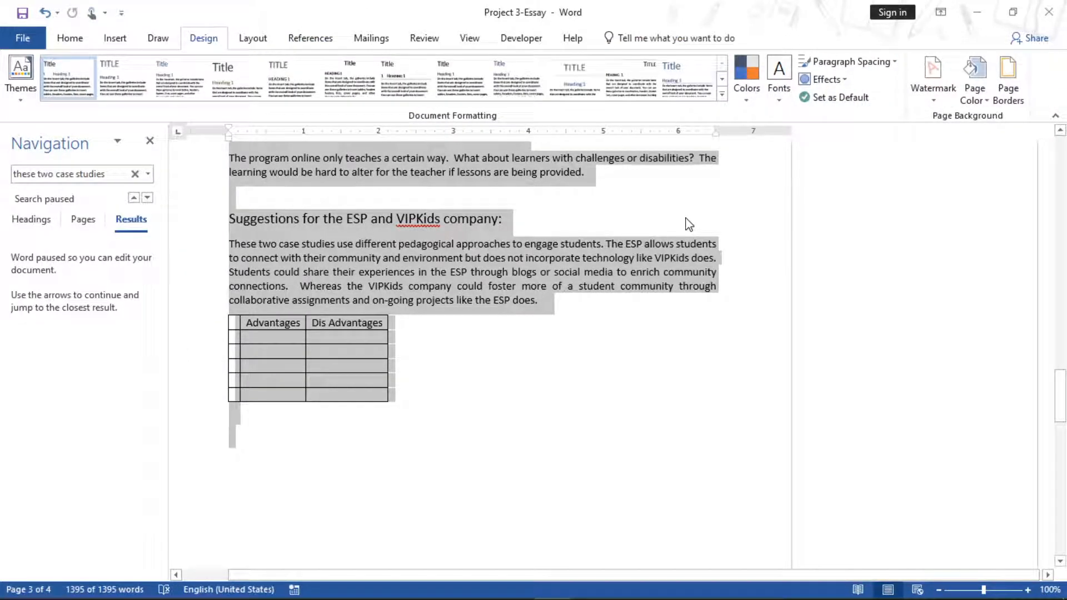
pyautogui.click(721, 95)
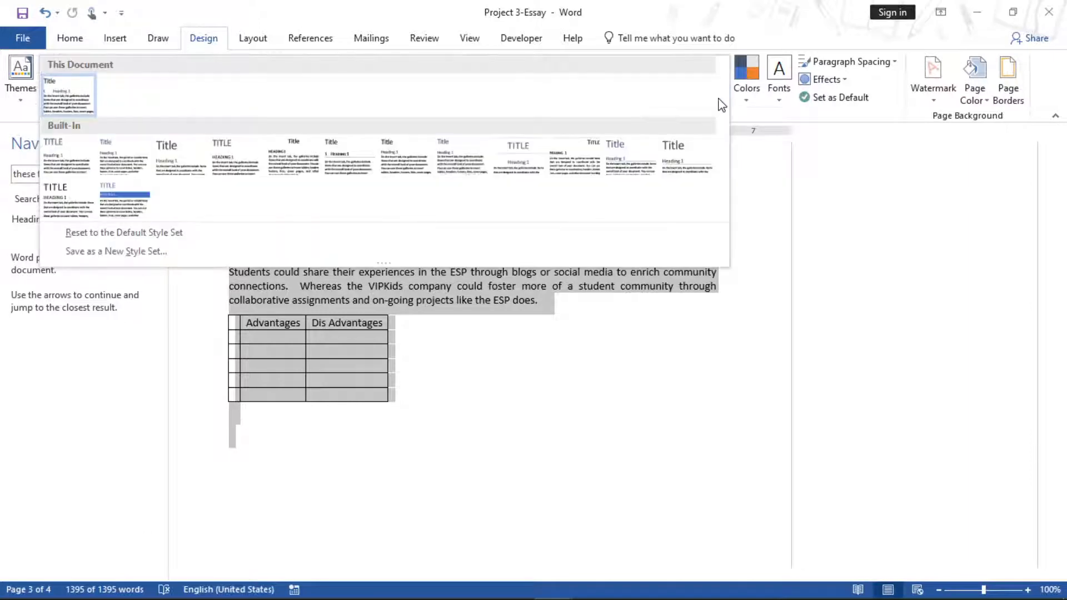
pyautogui.click(703, 155)
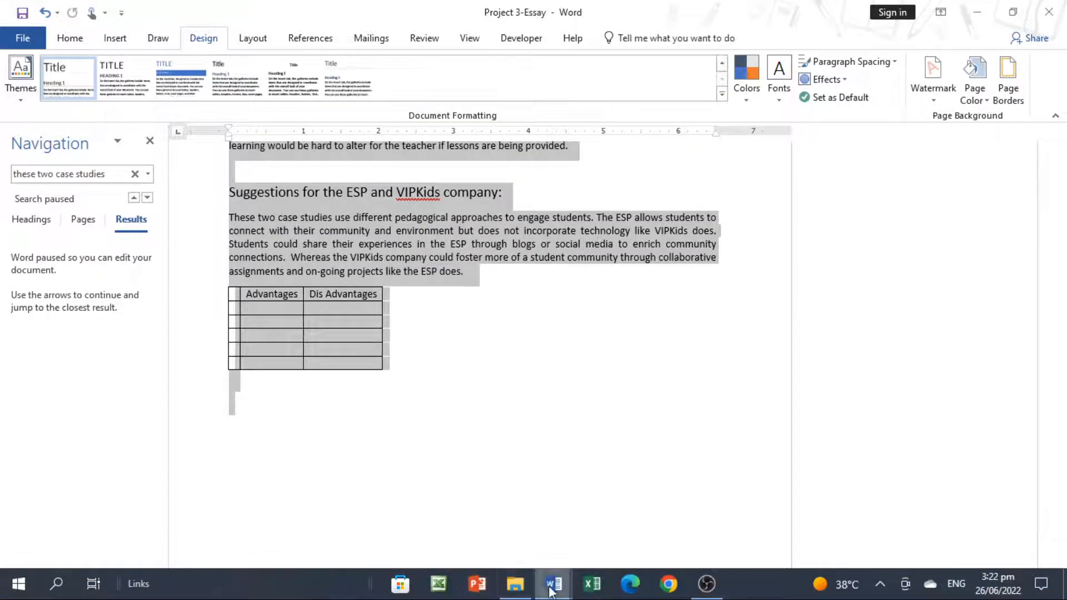
# Check the seventh instruction in Project 3 Instructions and apply the Subtle Emphasis style to the first row of the essay table
pyautogui.click(553, 583)
pyautogui.click(484, 529)
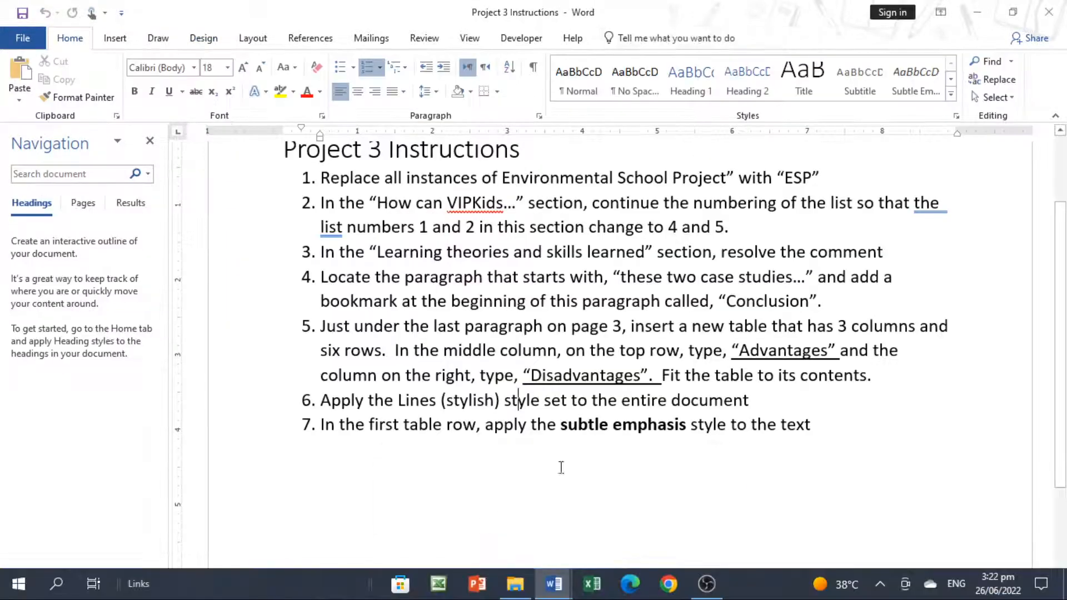
pyautogui.doubleClick(373, 425)
pyautogui.click(683, 436)
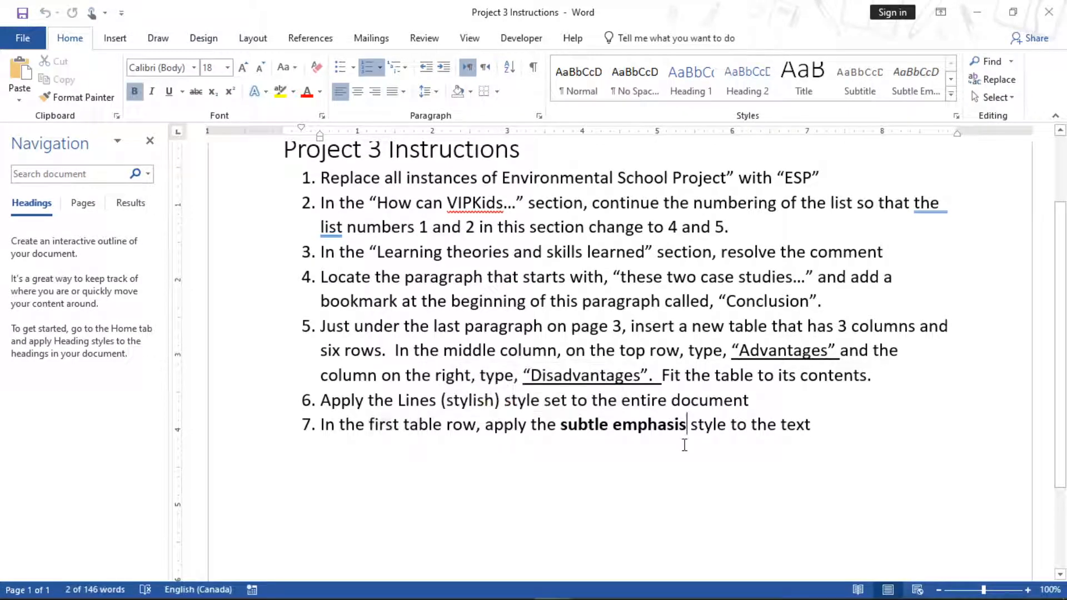
pyautogui.moveTo(683, 436); pyautogui.dragTo(560, 428)
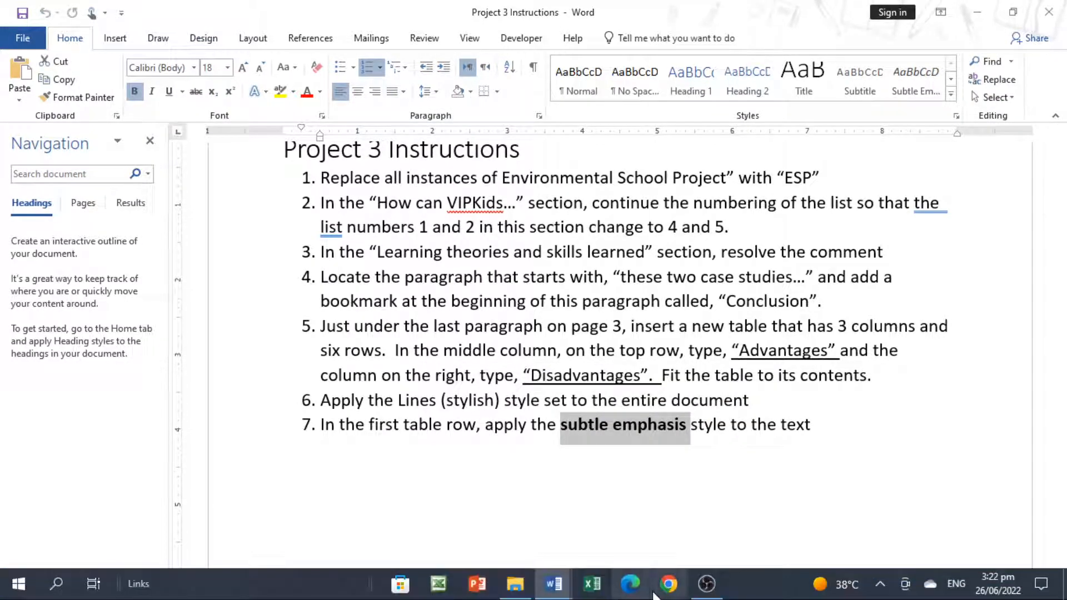
pyautogui.moveTo(564, 589)
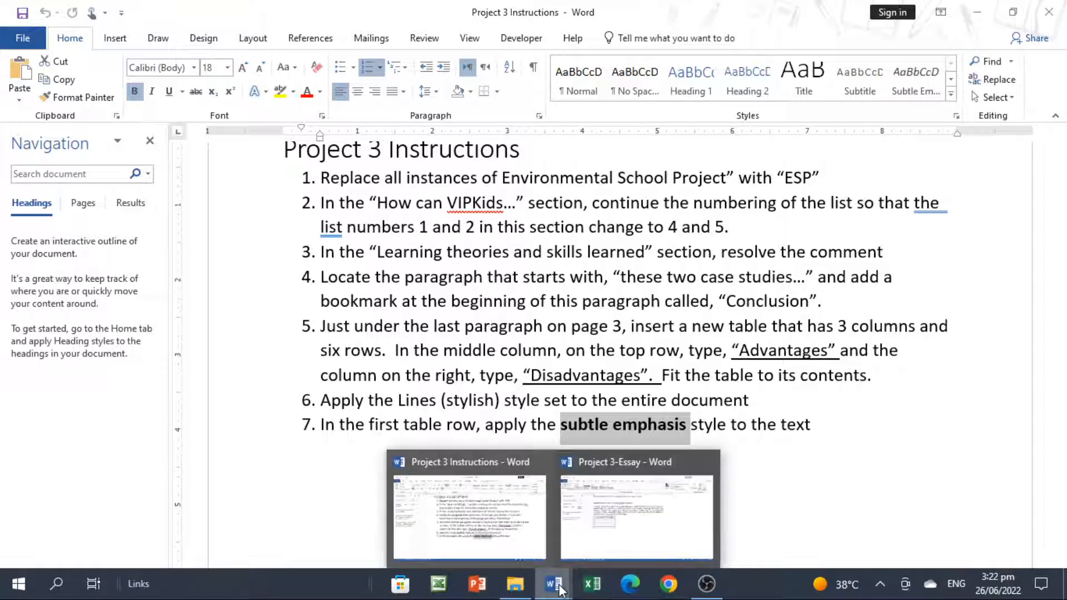
pyautogui.click(633, 520)
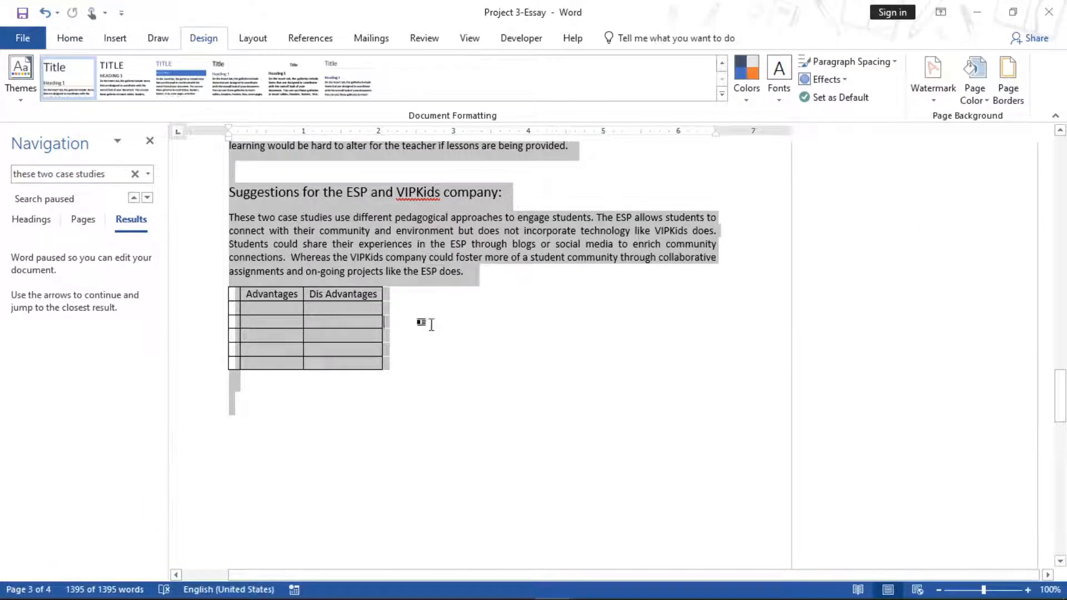
pyautogui.moveTo(380, 297); pyautogui.dragTo(238, 293)
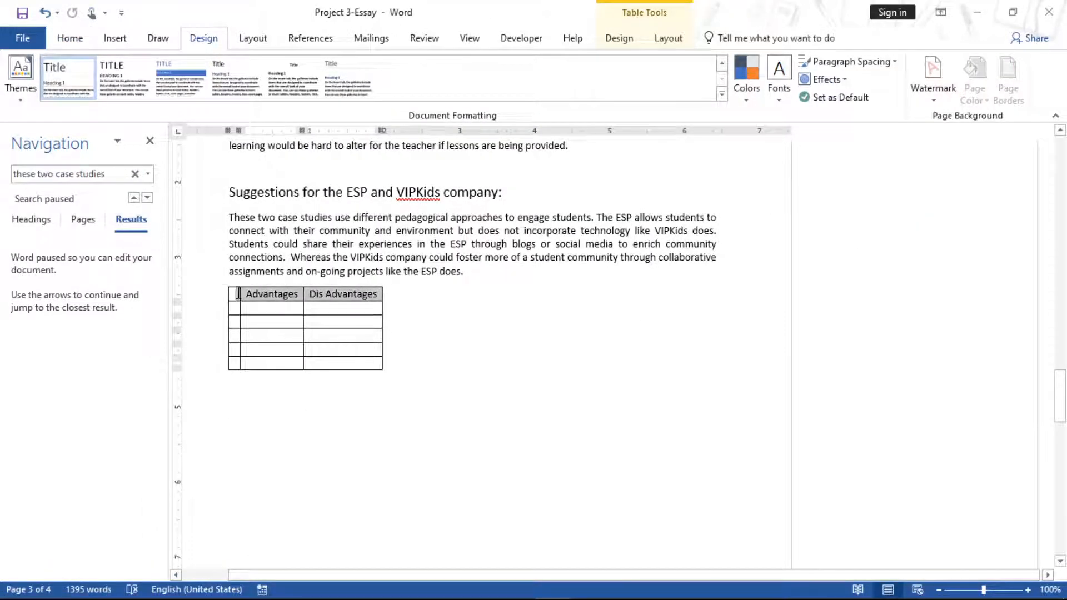
pyautogui.click(115, 39)
pyautogui.click(78, 38)
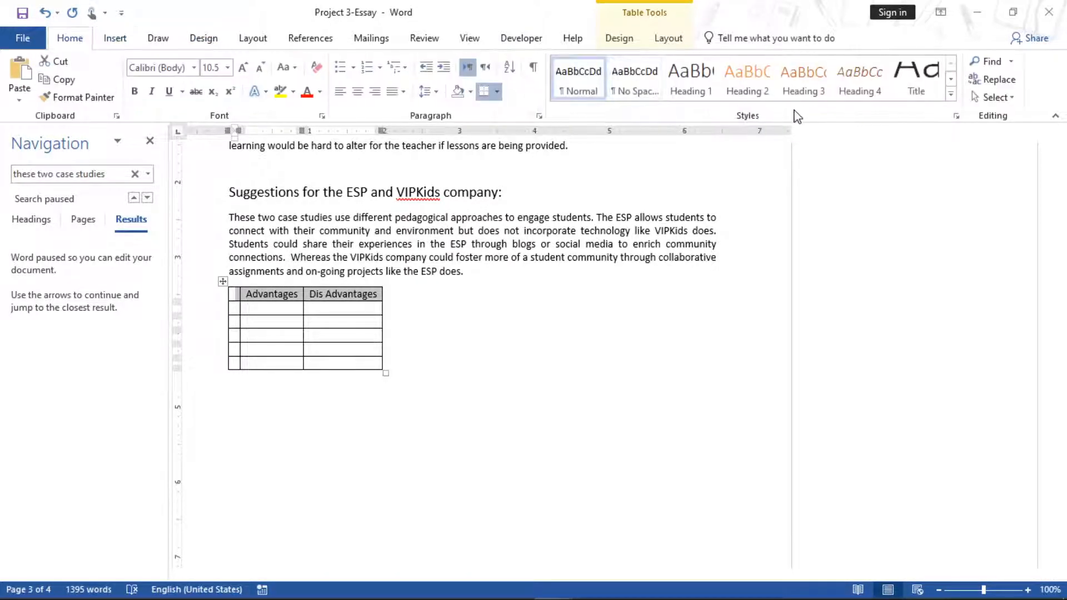
pyautogui.click(951, 95)
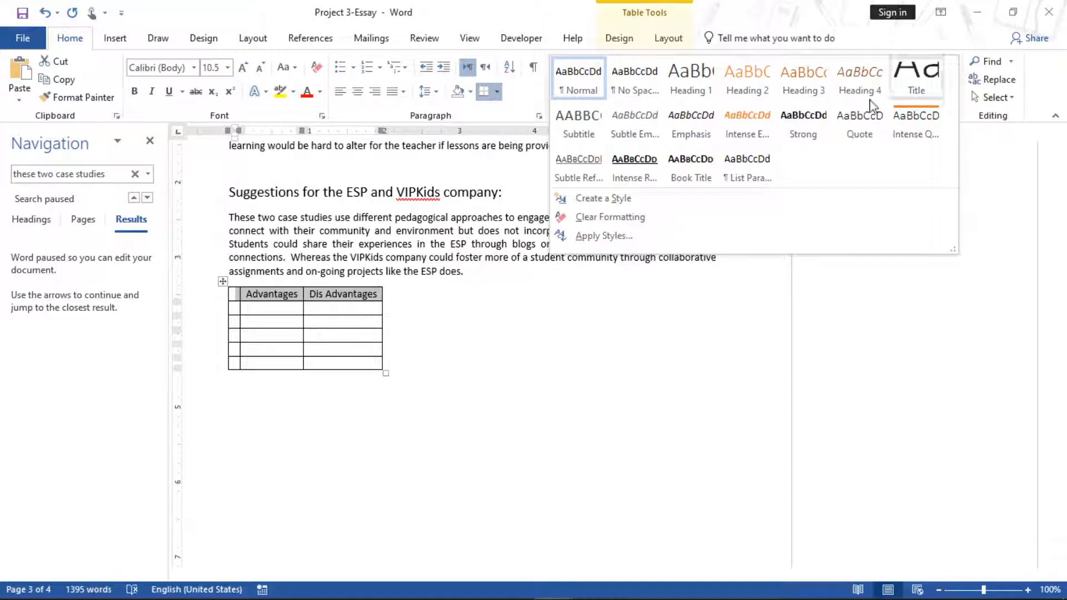
pyautogui.click(646, 134)
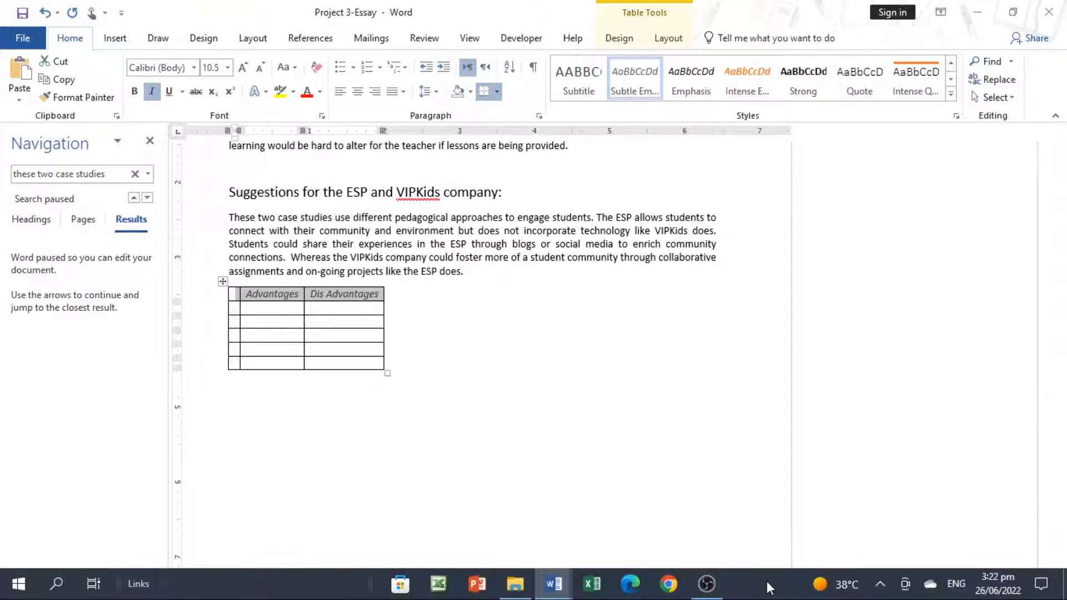
pyautogui.click(713, 589)
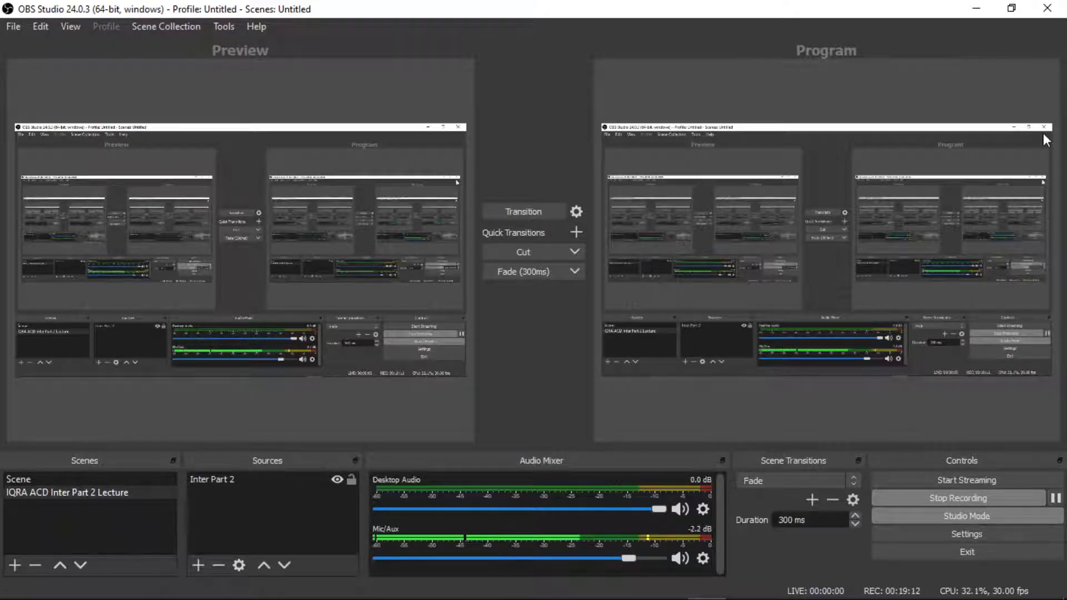
pyautogui.click(974, 9)
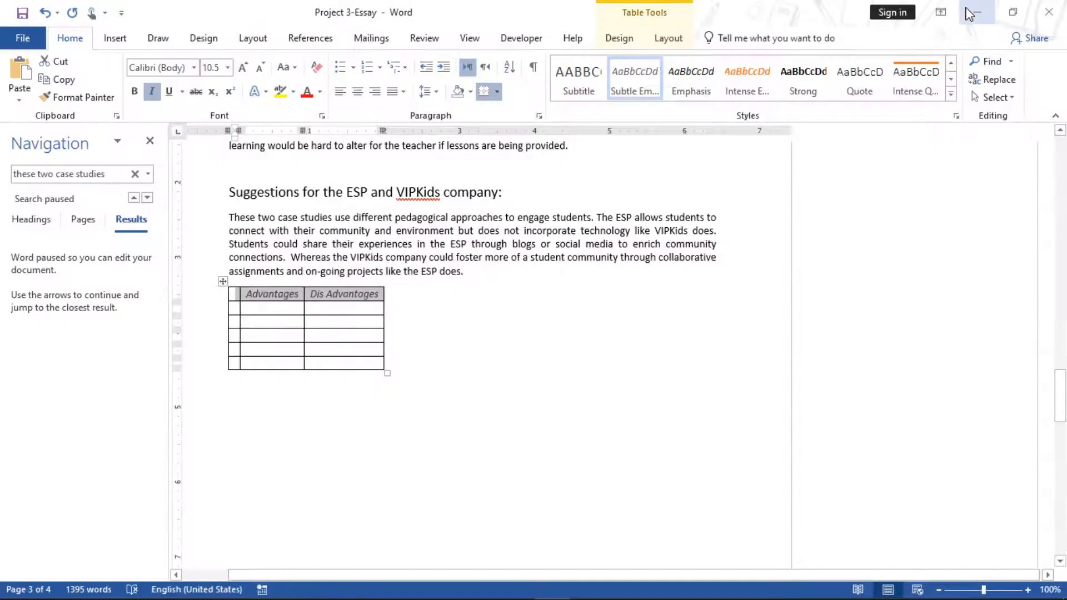
# Close Project 3-Essay without saving the changes and close Project 3 Instructions
pyautogui.click(1043, 12)
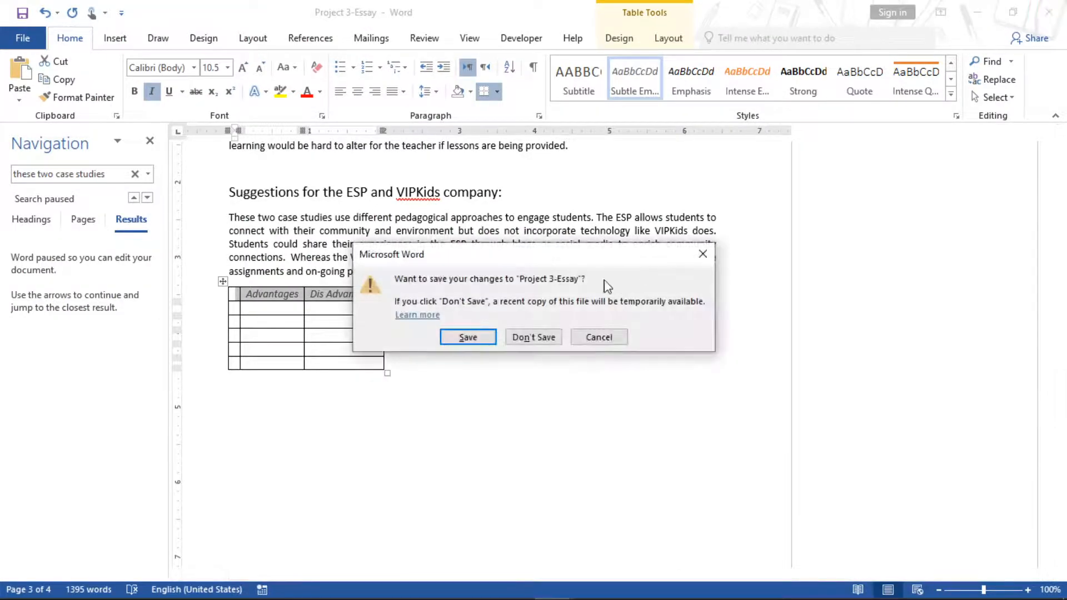
pyautogui.click(529, 336)
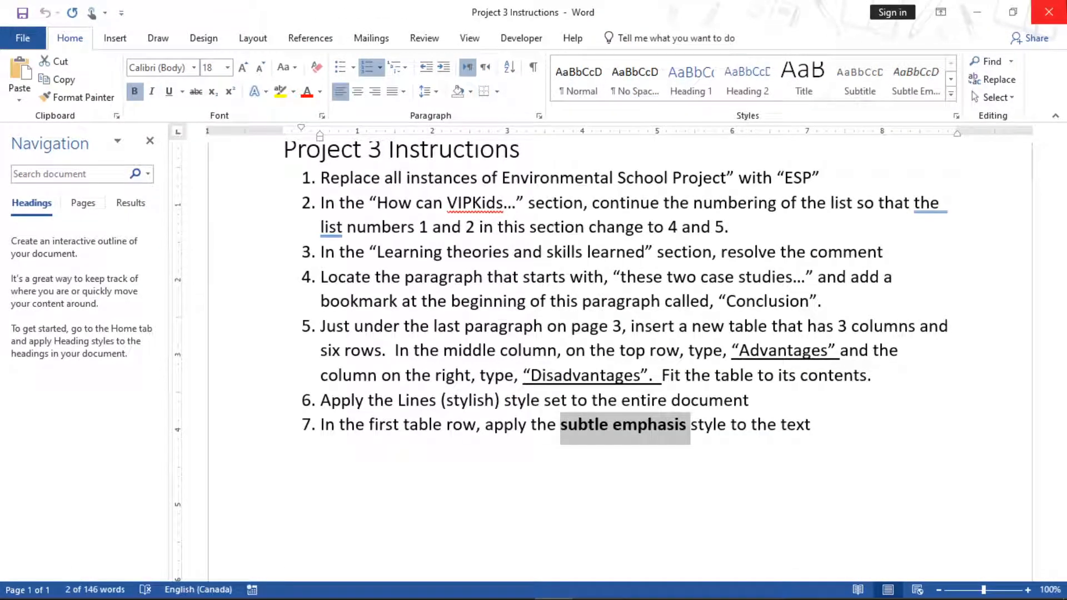
pyautogui.click(1042, 13)
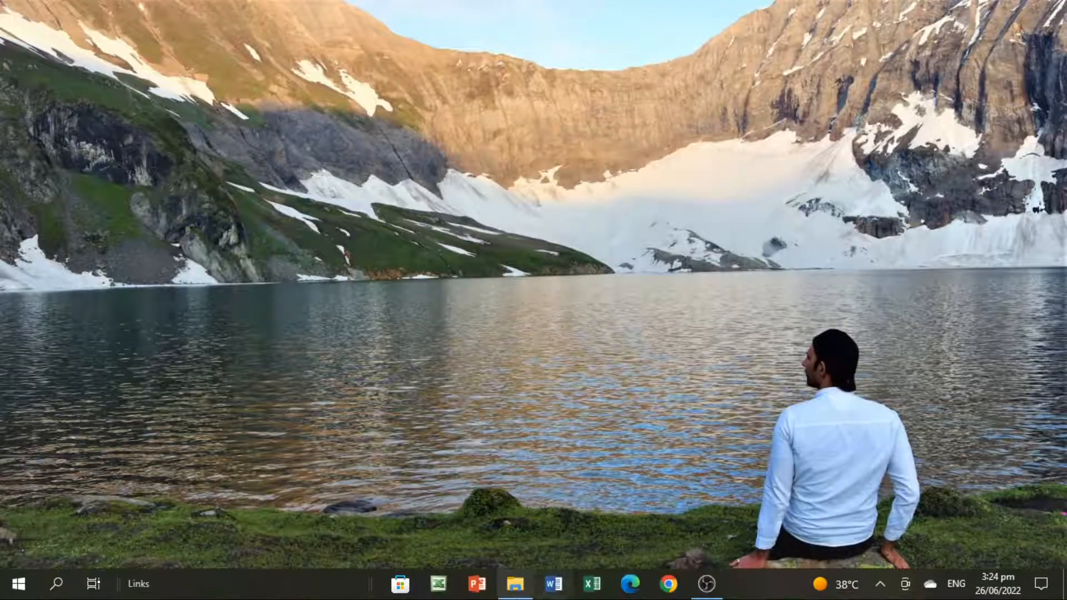
# Open Project 4 Instructions and Project 4-Patreon from the MS Word folder in File Explorer and bring the instructions into view
pyautogui.click(515, 584)
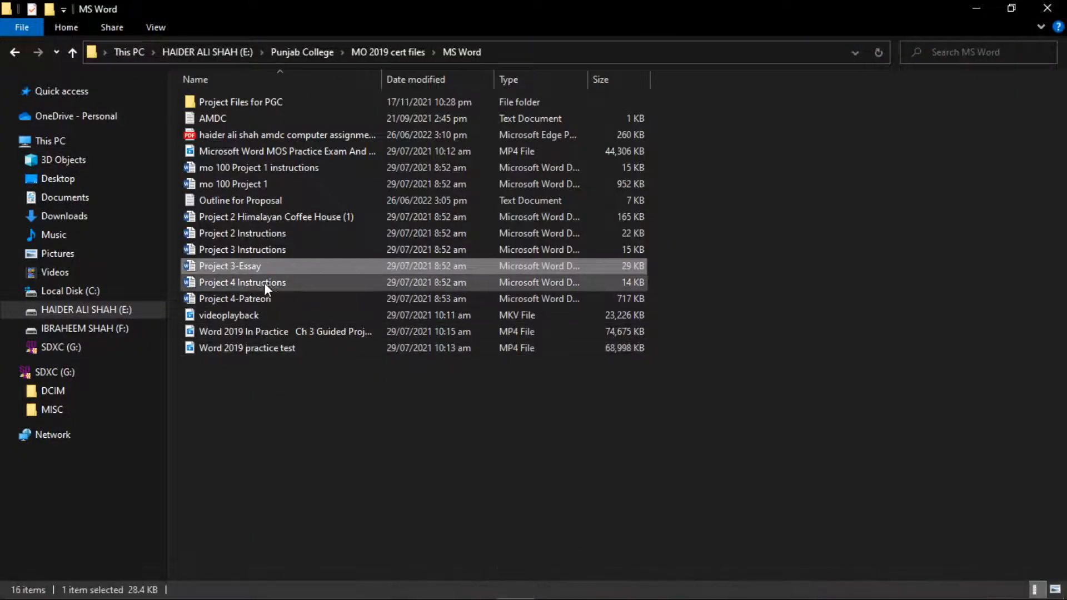
pyautogui.doubleClick(257, 282)
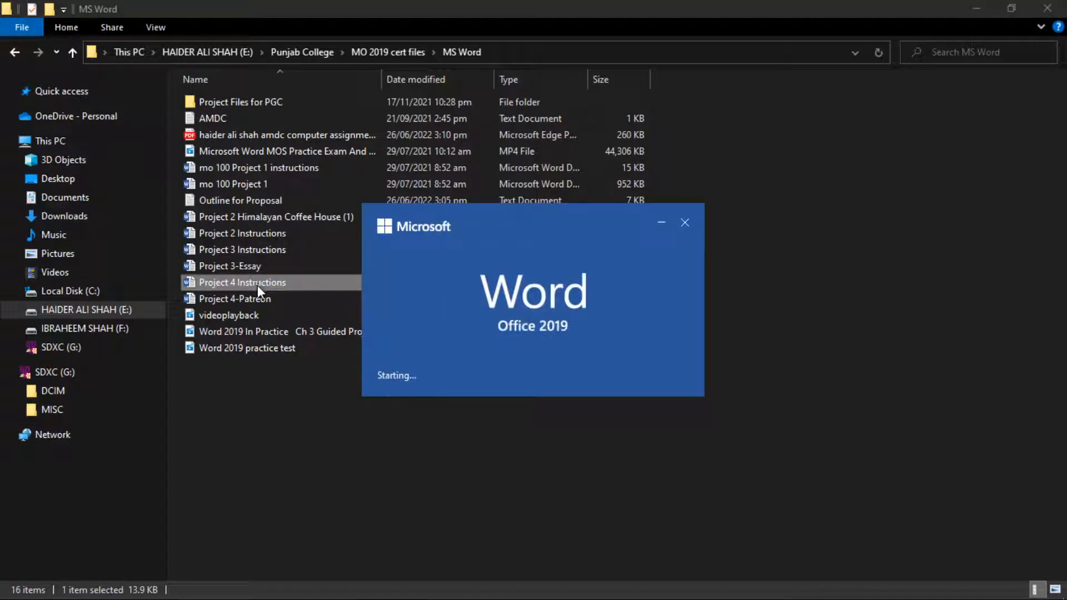
pyautogui.click(266, 295)
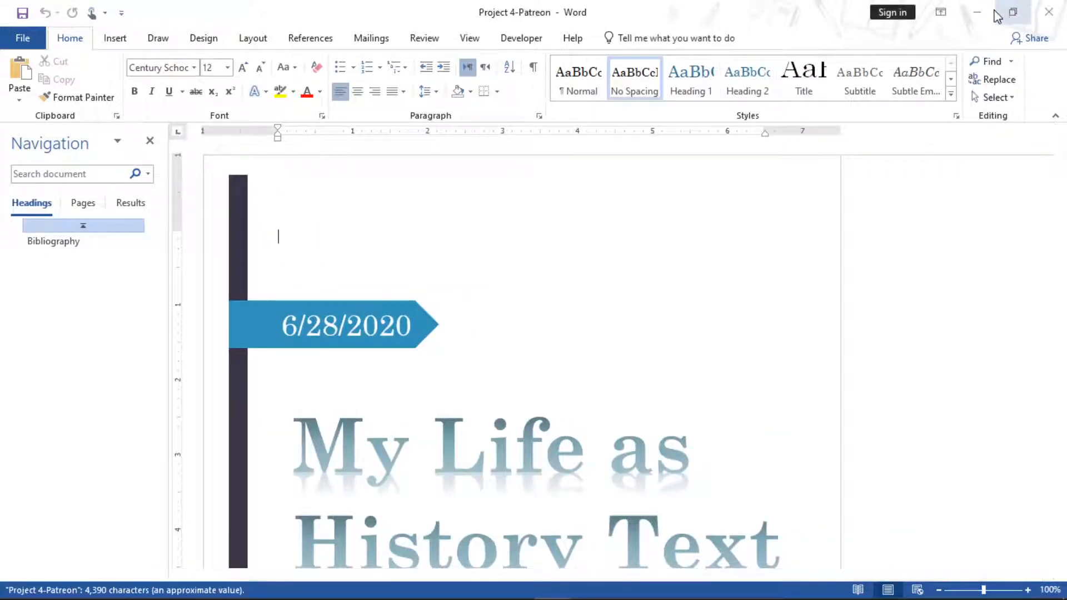
pyautogui.click(976, 15)
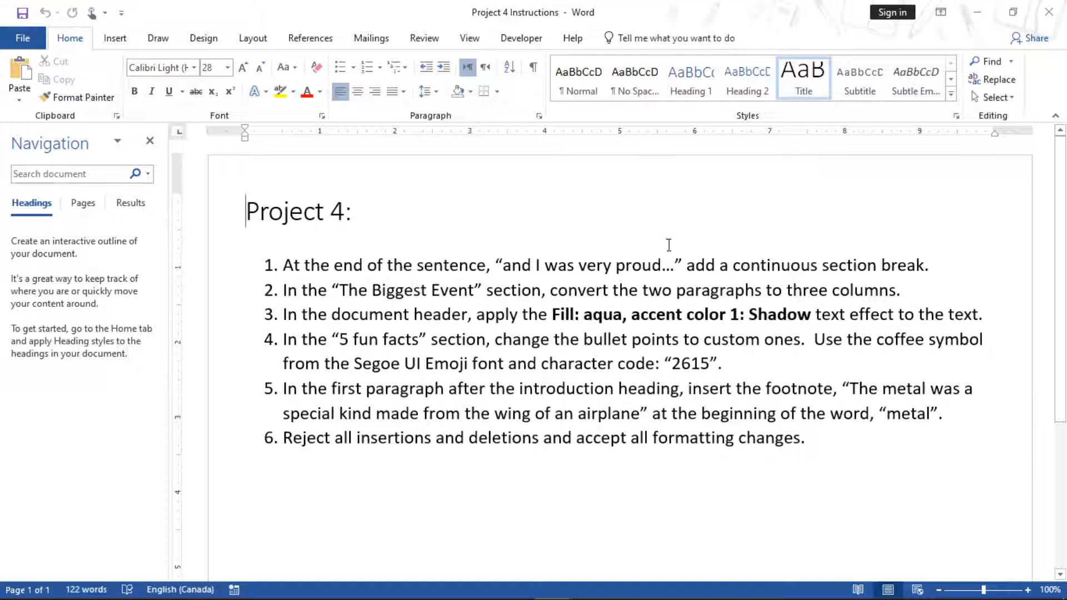
# Copy "and I was very proud" from the first instruction in Project 4 Instructions and search Project 4-Patreon for it
pyautogui.moveTo(661, 265); pyautogui.dragTo(503, 265)
pyautogui.hotkey('ctrl', 'c')
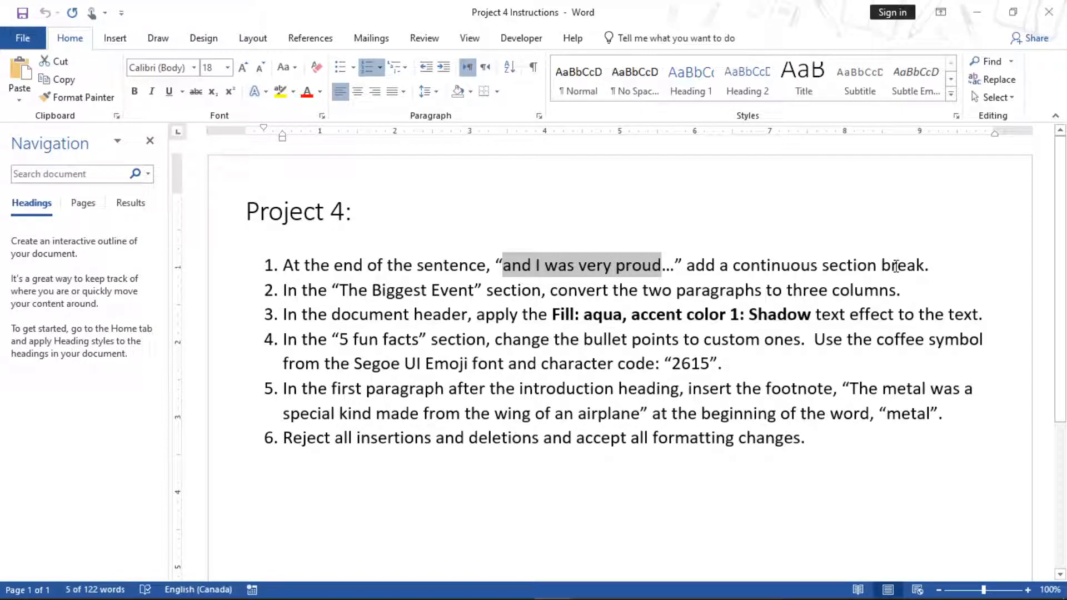
pyautogui.click(553, 583)
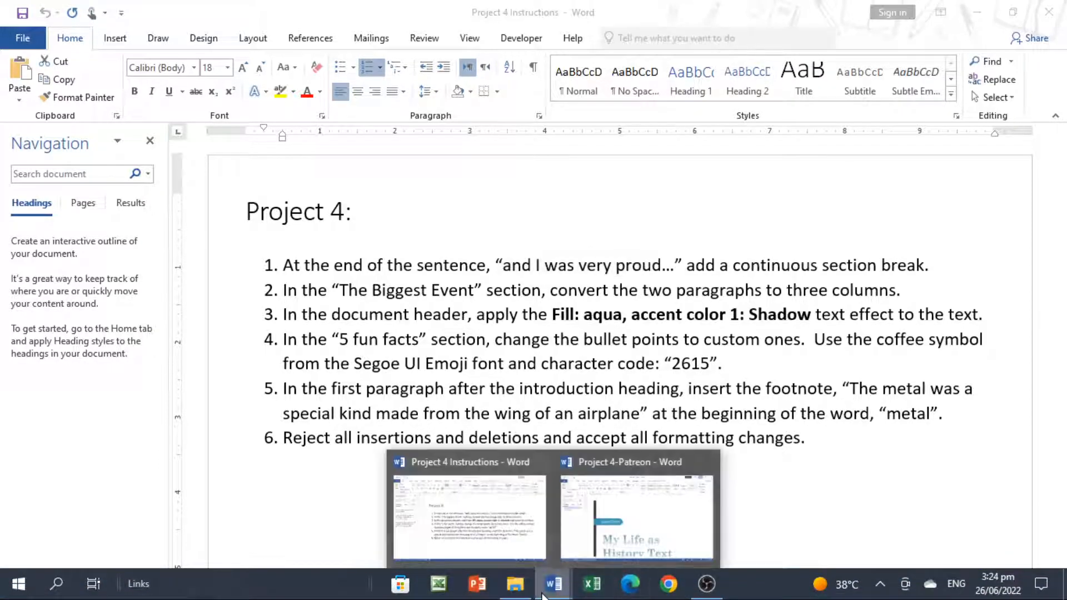
pyautogui.click(644, 525)
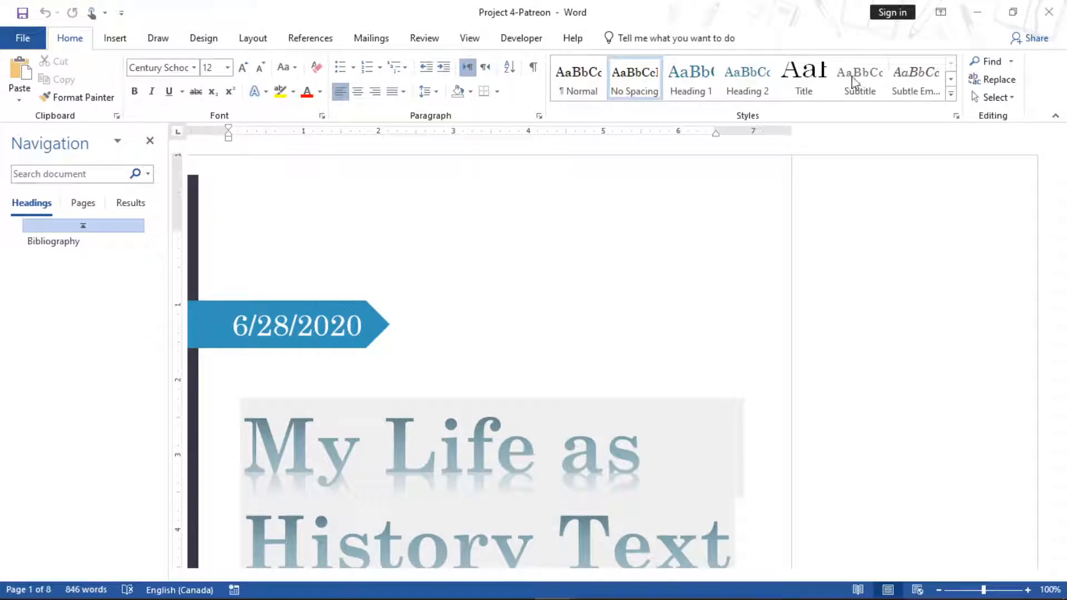
pyautogui.click(991, 62)
pyautogui.hotkey('ctrl', 'v')
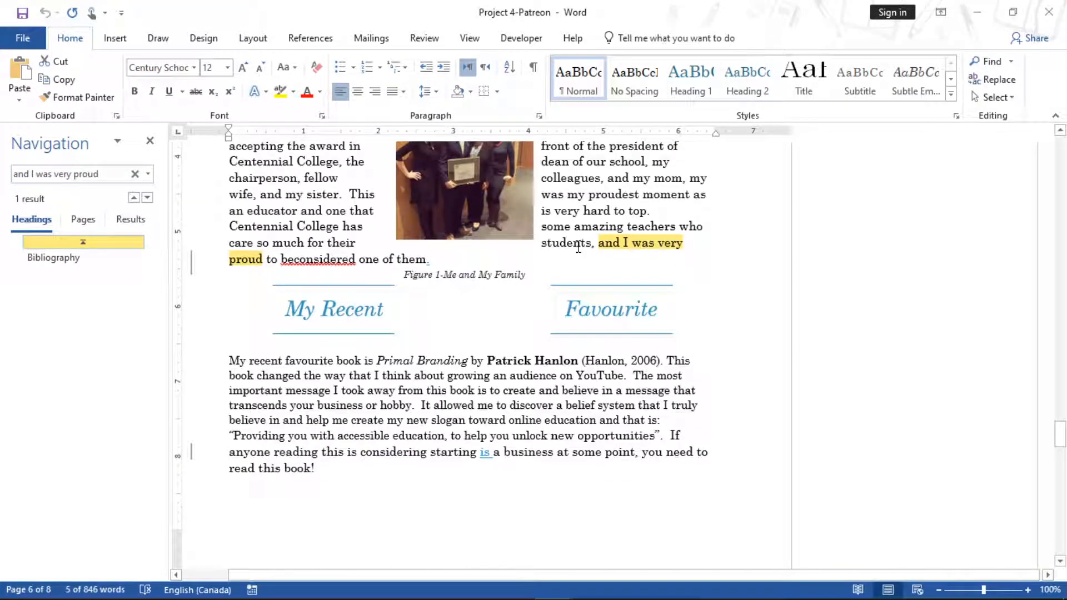
# Try to insert a continuous section break at the end of the "My Recent Favourite" heading
pyautogui.click(445, 257)
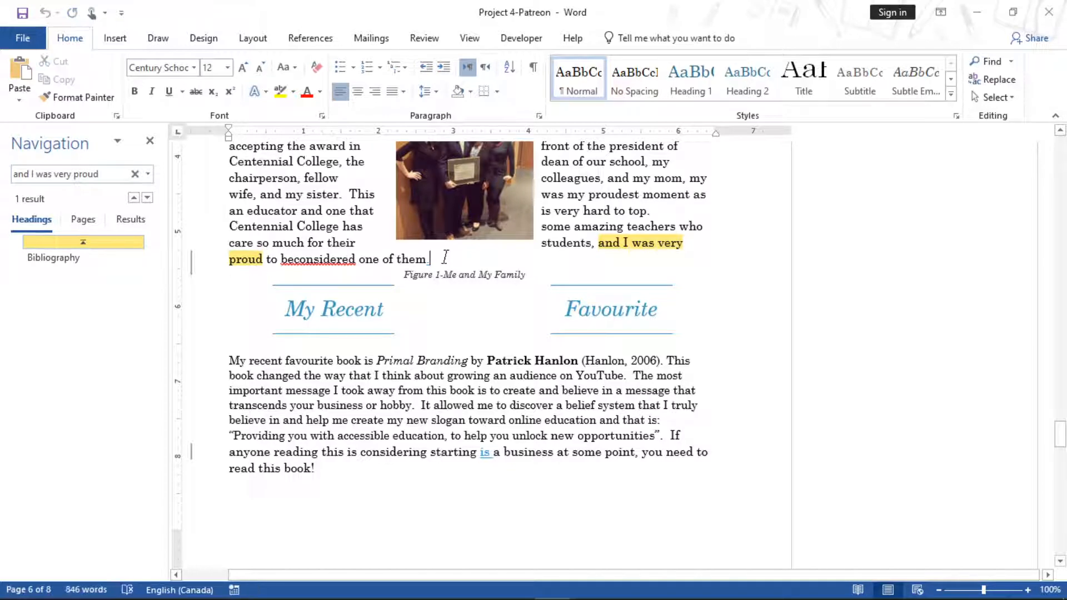
pyautogui.click(546, 279)
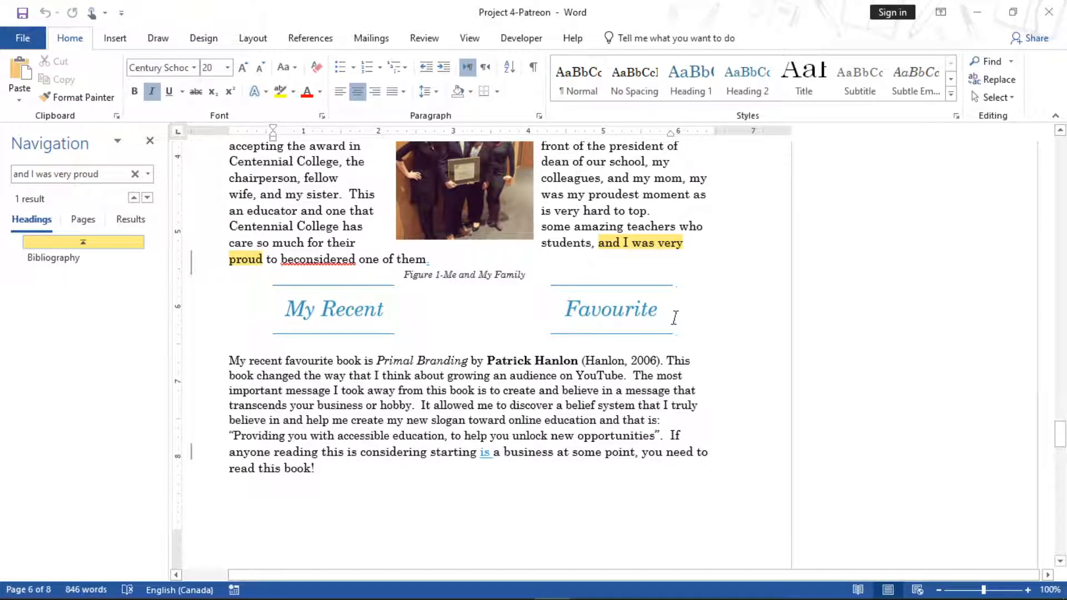
pyautogui.click(229, 359)
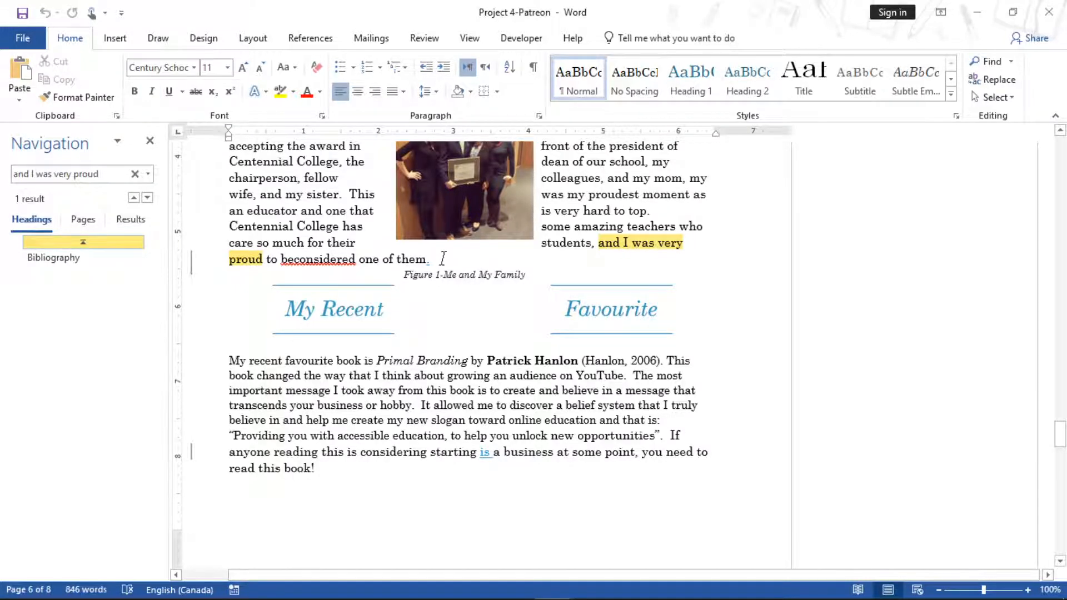
pyautogui.press('Left')
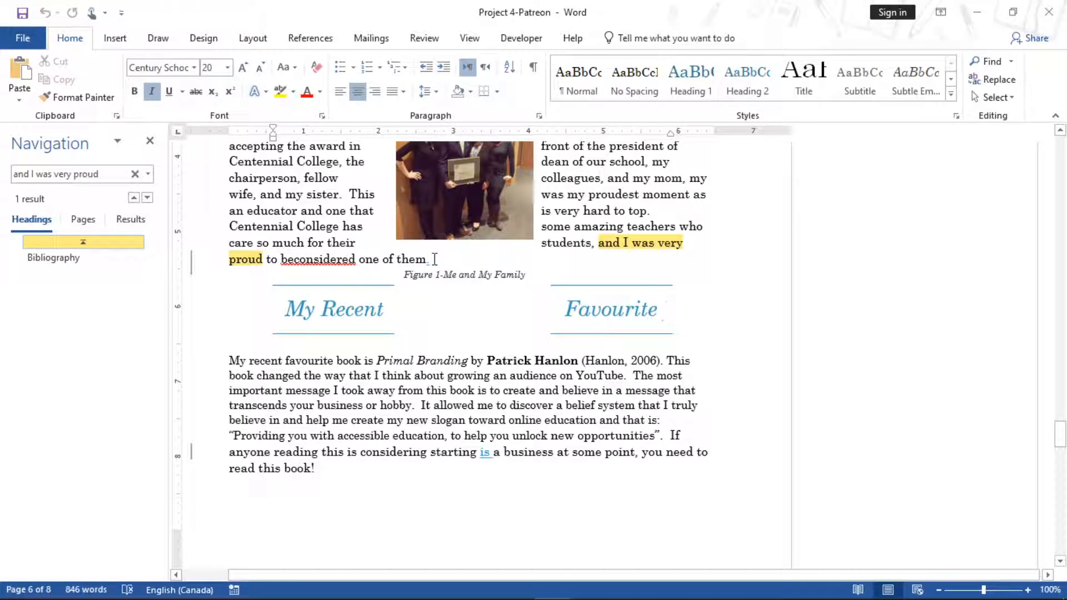
pyautogui.press('Right')
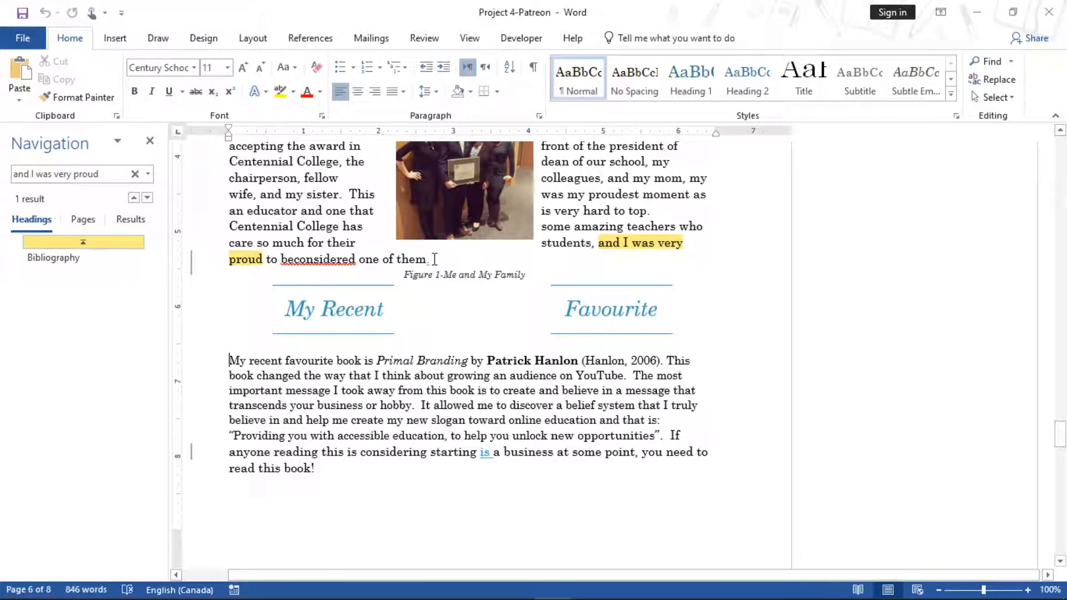
pyautogui.press('Left')
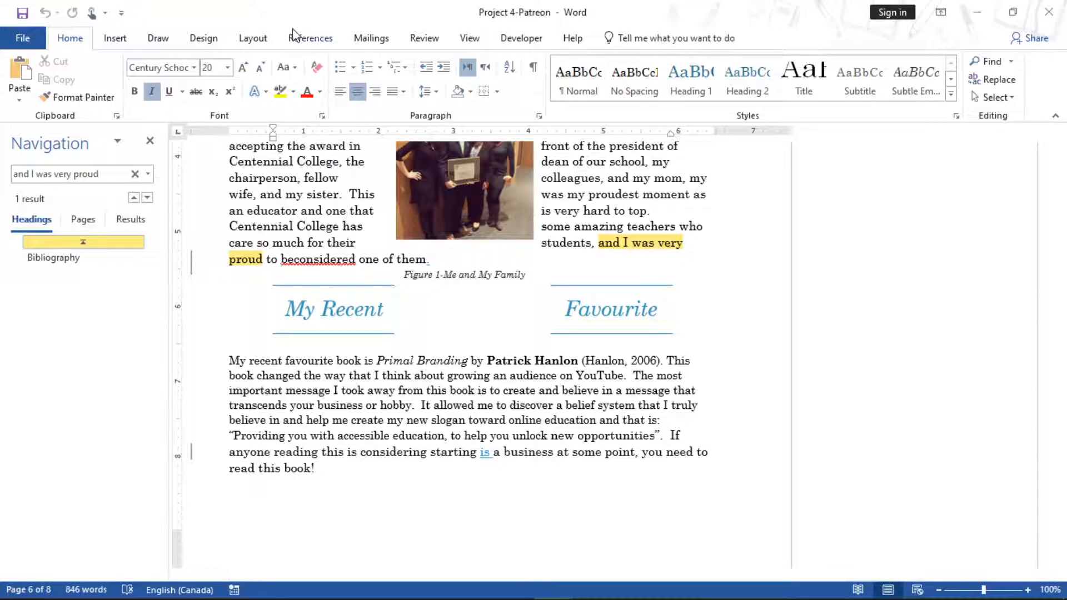
pyautogui.click(252, 39)
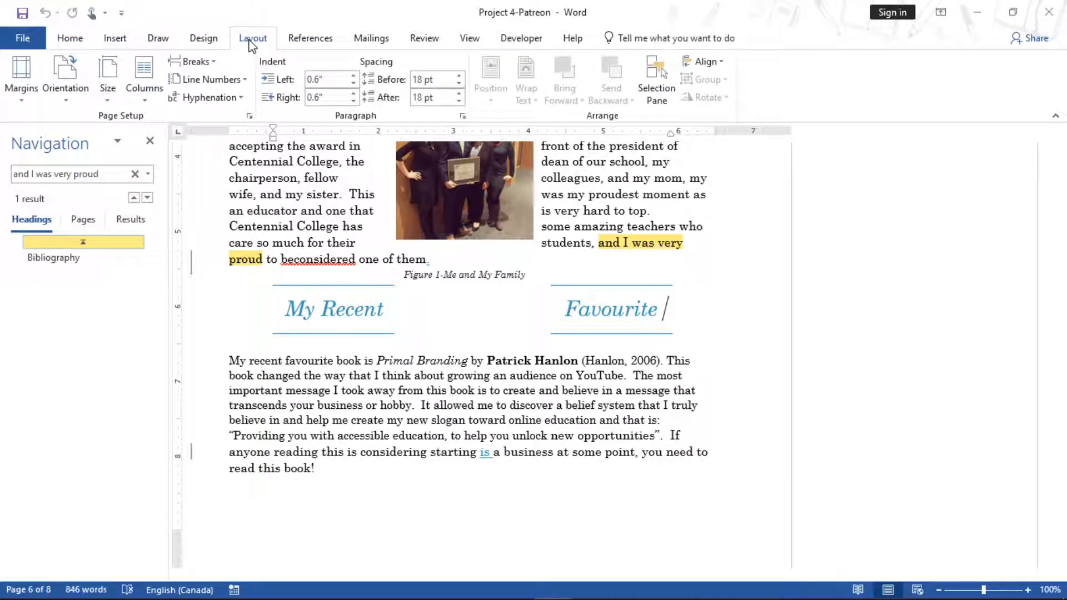
pyautogui.click(216, 63)
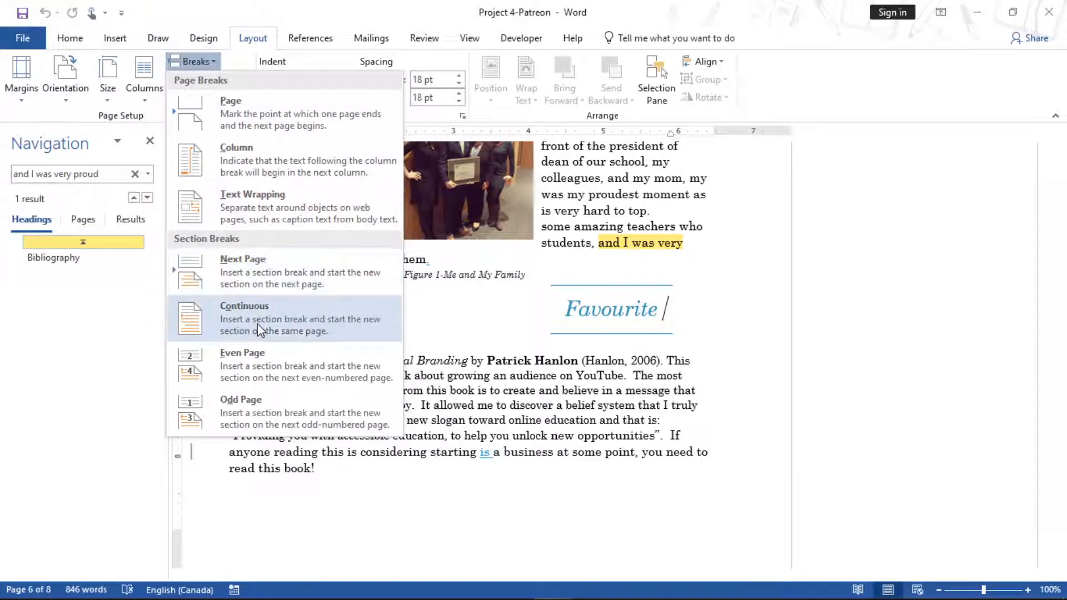
pyautogui.click(296, 328)
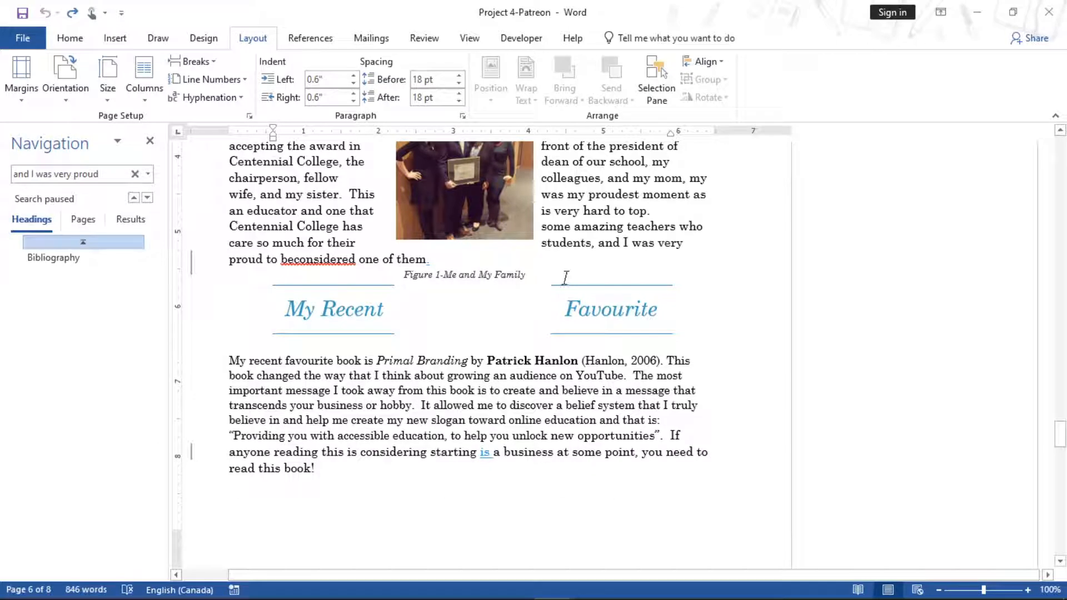
# Insert a continuous section break directly before the paragraph beginning "My recent favourite book is"
pyautogui.click(530, 272)
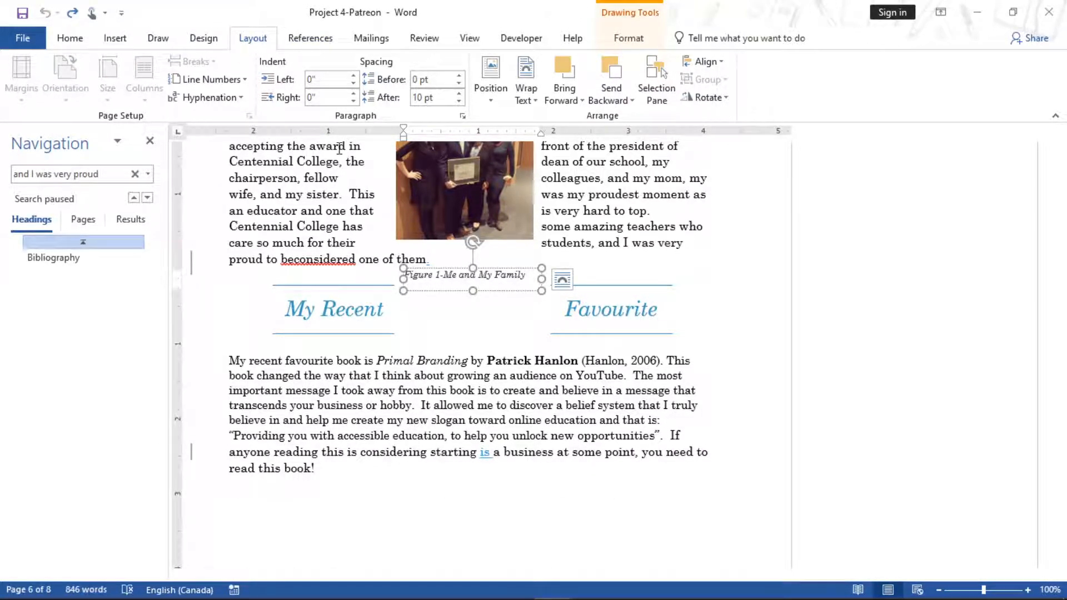
pyautogui.click(229, 359)
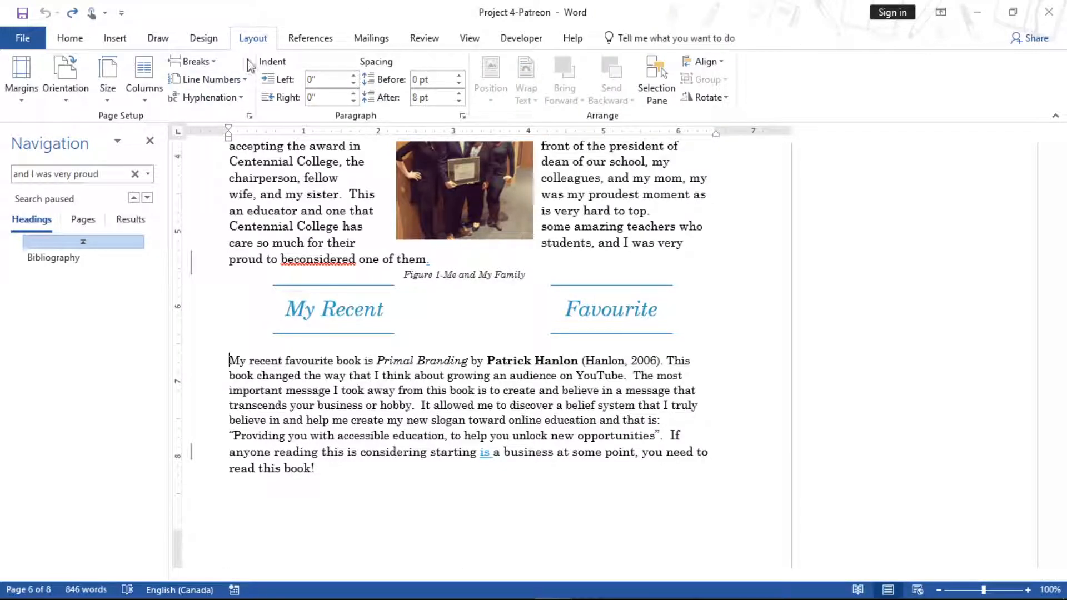
pyautogui.click(193, 62)
pyautogui.click(302, 315)
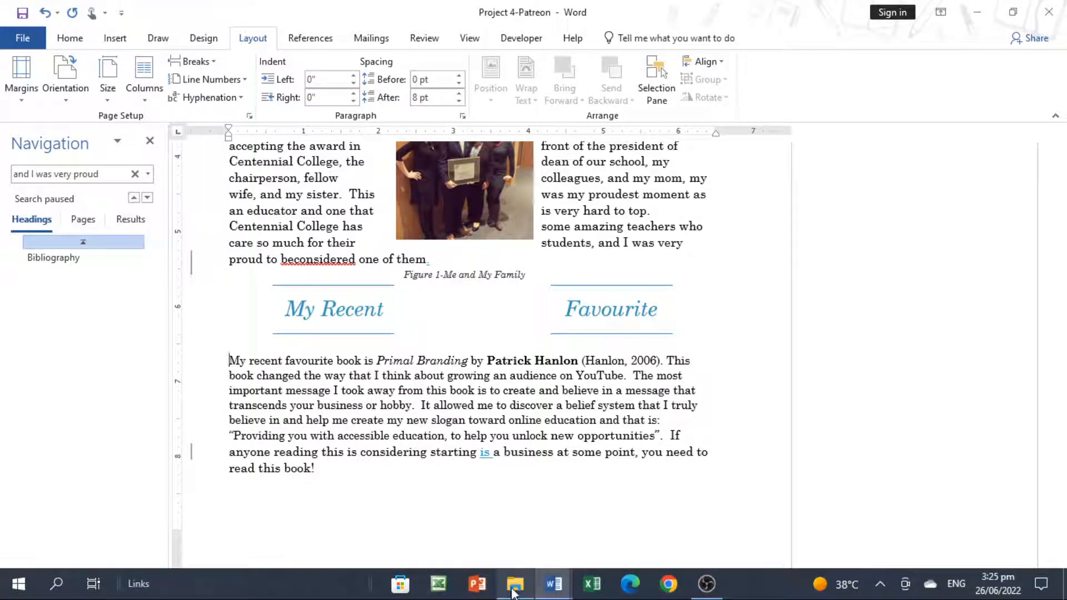
# Check the second instruction in Project 4 Instructions, copy its section name "The Biggest Event", and return to Project 4-Patreon
pyautogui.moveTo(511, 593)
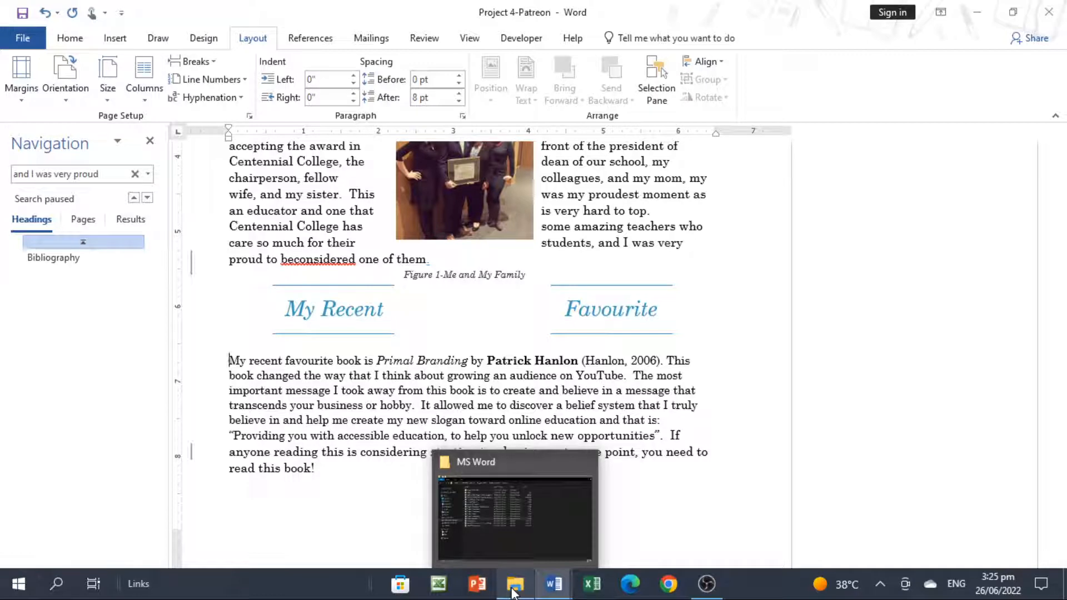
pyautogui.moveTo(554, 583)
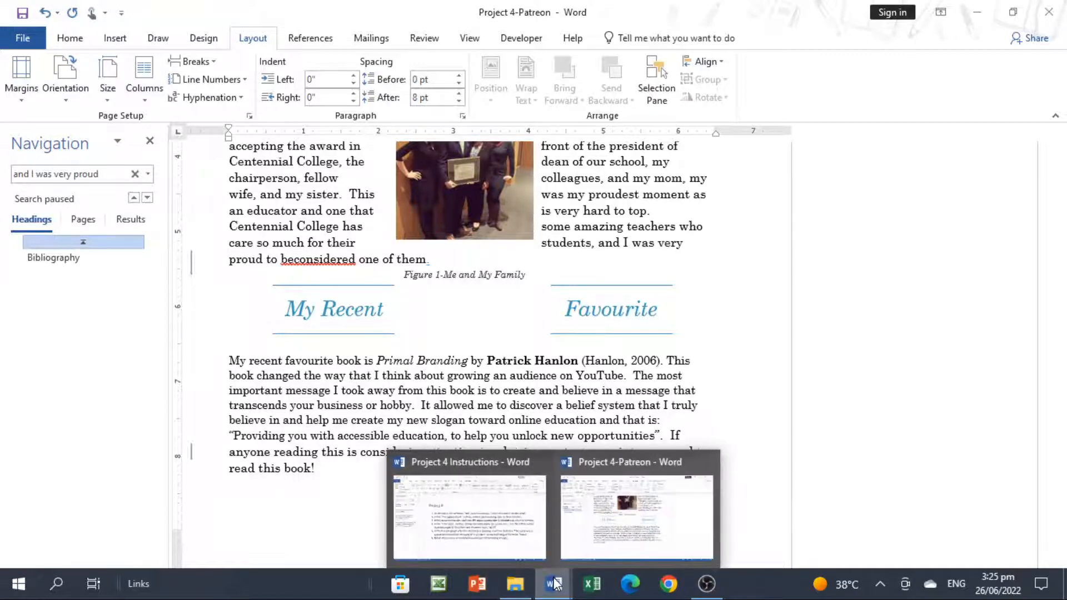
pyautogui.click(484, 504)
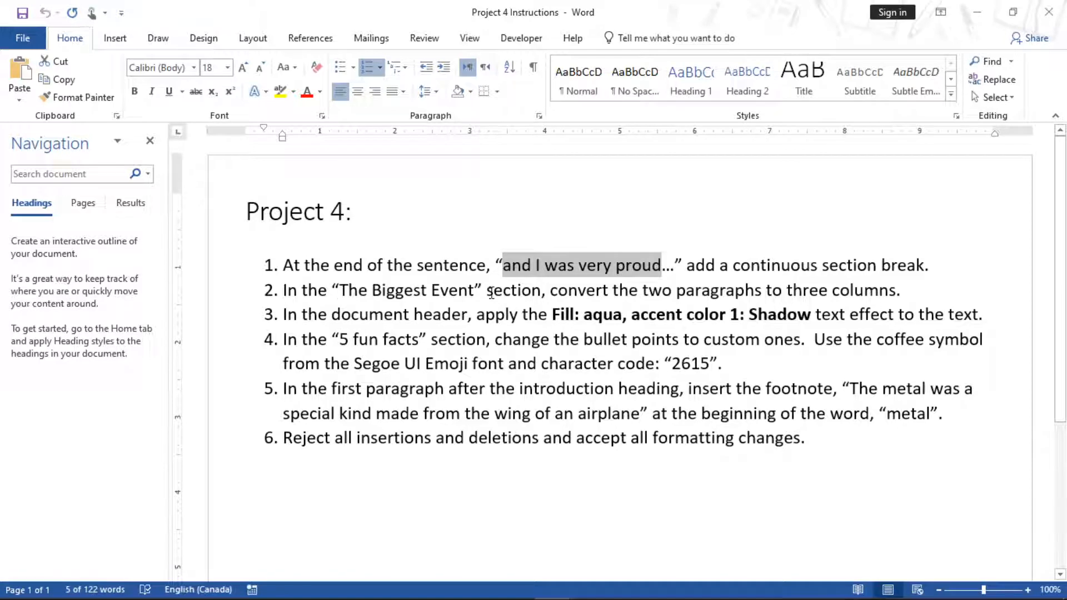
pyautogui.moveTo(476, 290); pyautogui.dragTo(339, 290)
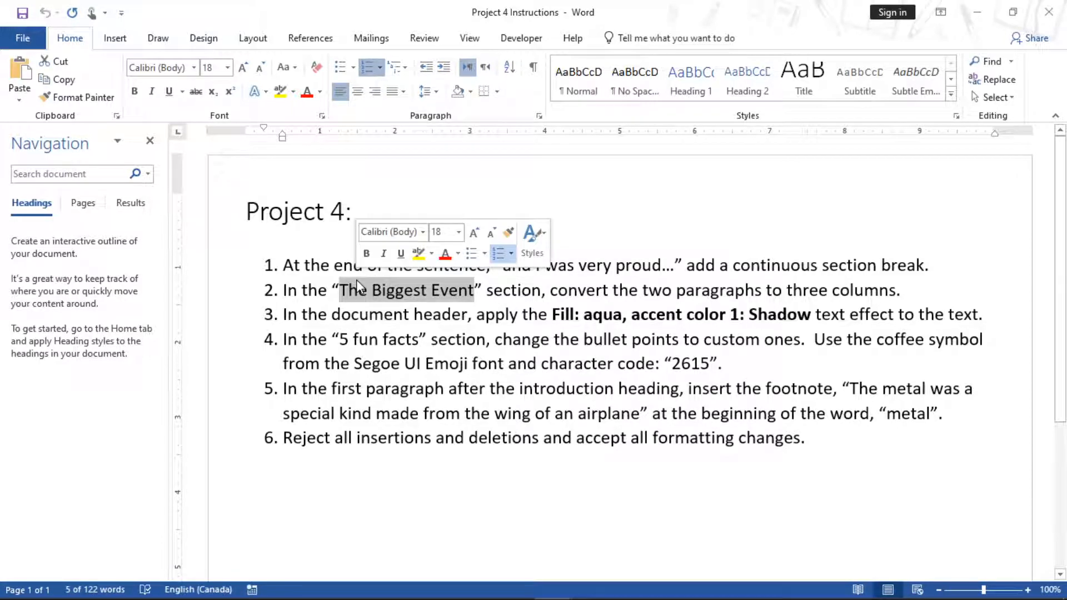
pyautogui.write('and I was very proud')
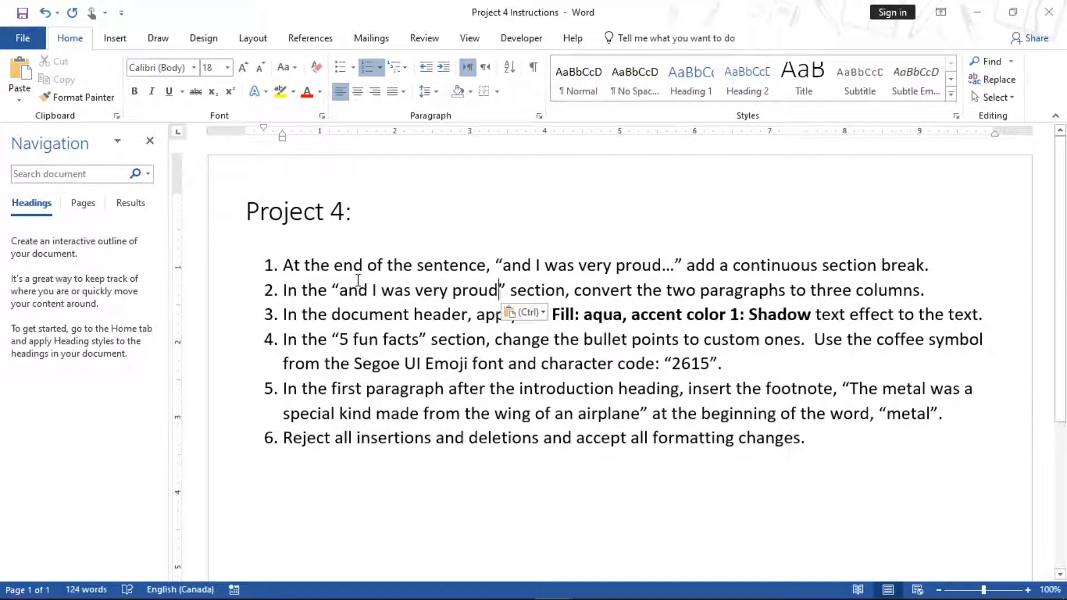
pyautogui.hotkey('ctrl', 'z')
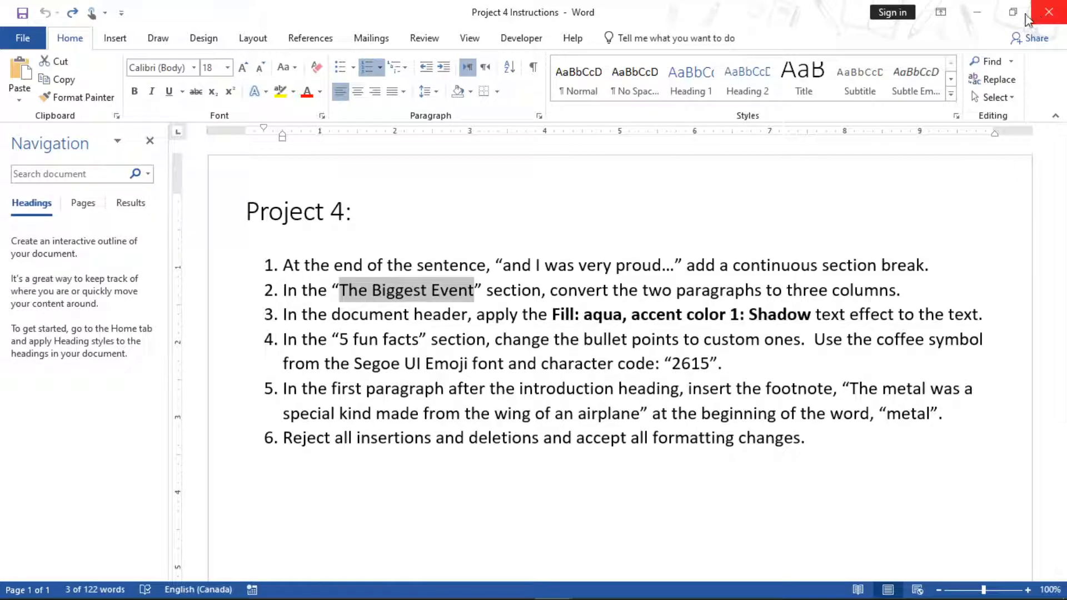
pyautogui.click(979, 13)
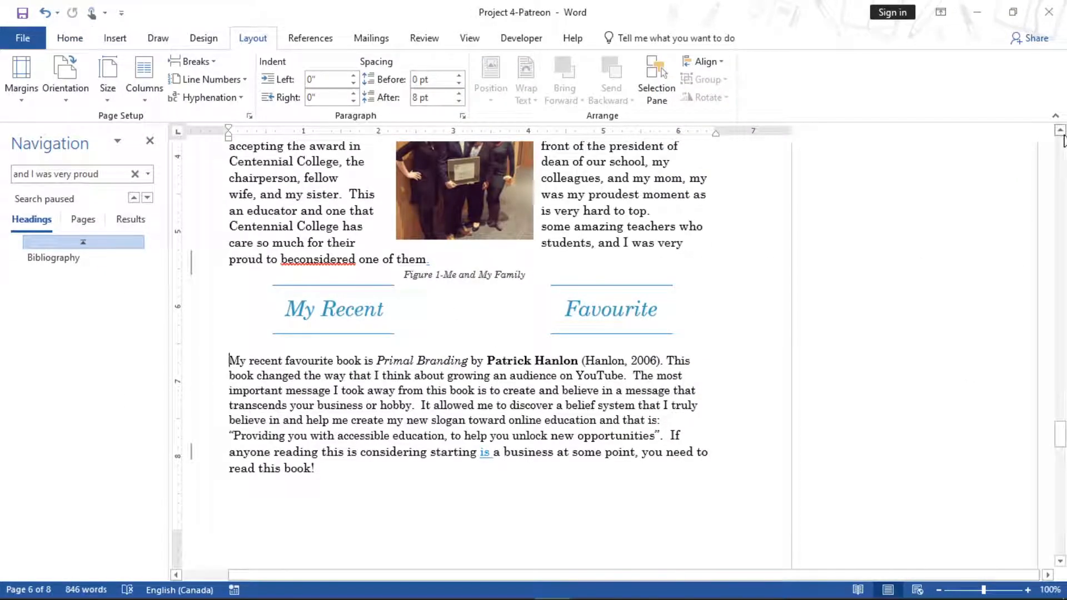
# Search Project 4-Patreon for "The Biggest Event" and go to the section heading beyond the table of contents
pyautogui.scroll(2, 467, 311)
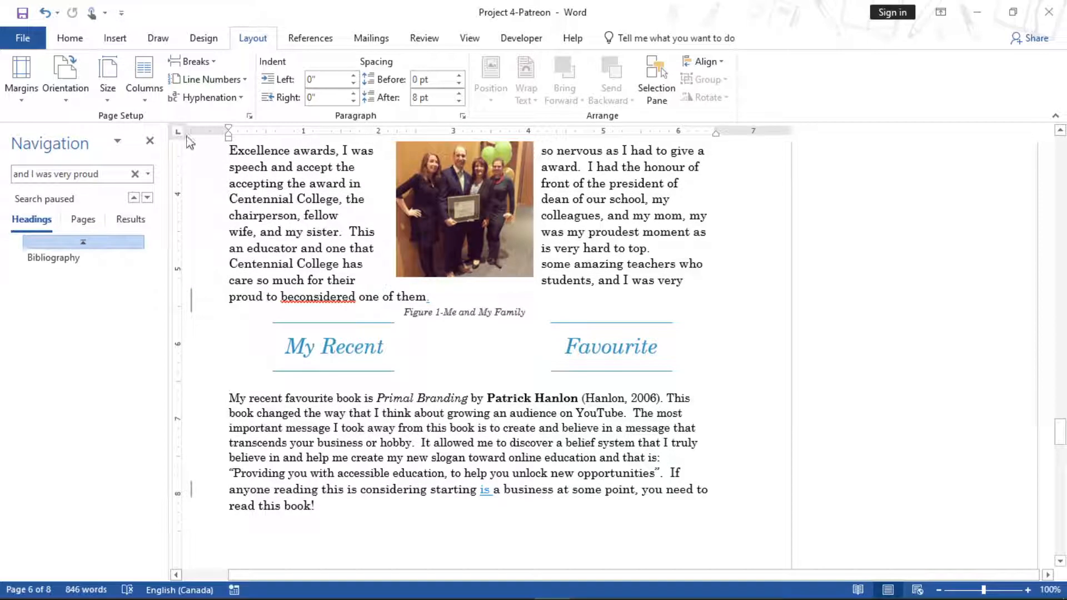
pyautogui.click(107, 175)
pyautogui.write('The Biggest Event')
pyautogui.press('Return')
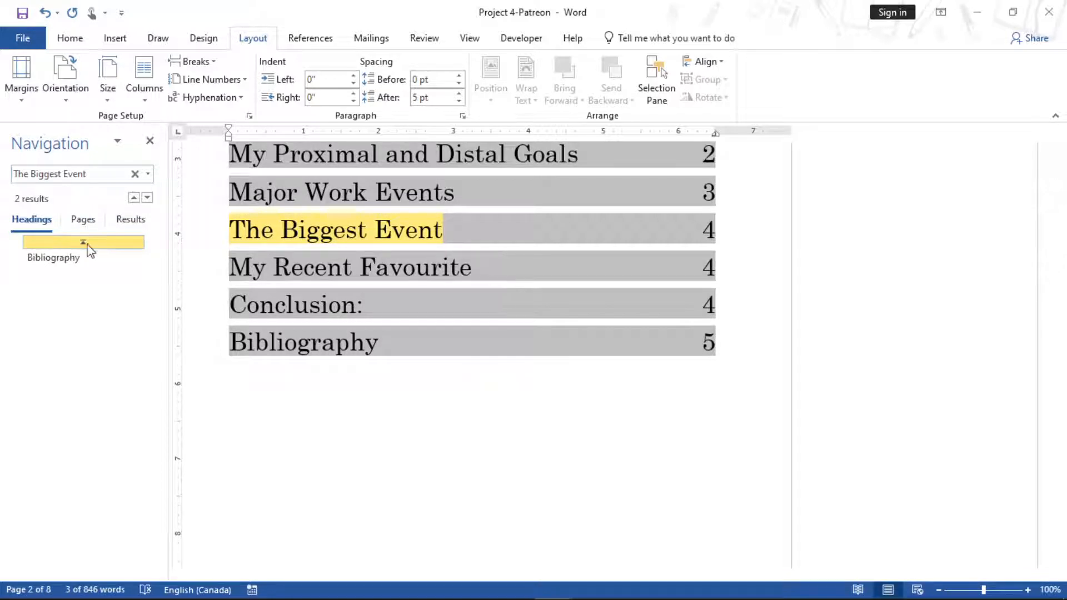
pyautogui.click(147, 199)
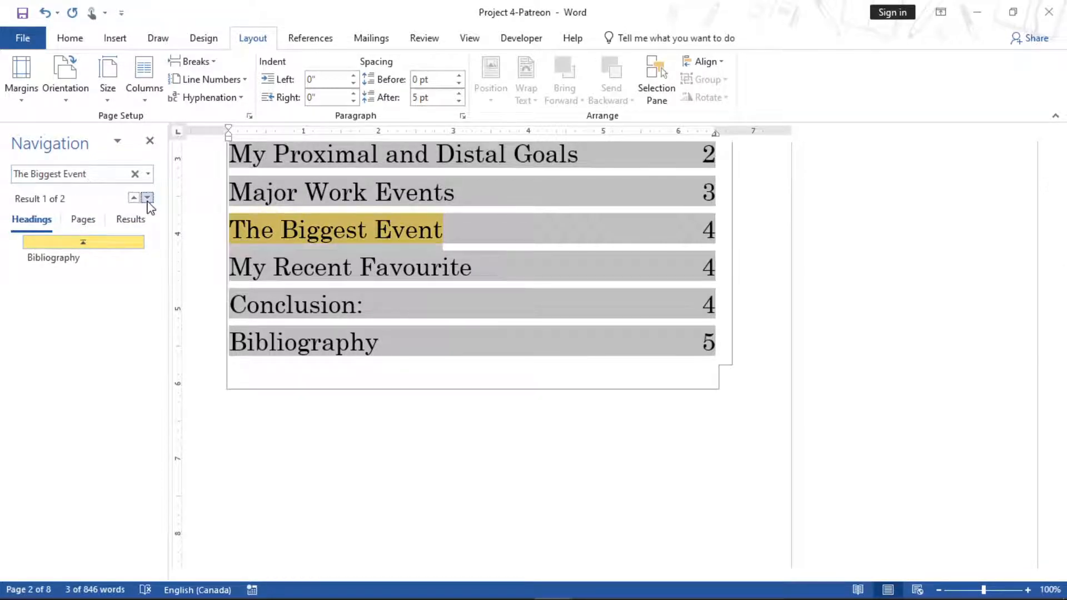
pyautogui.click(148, 198)
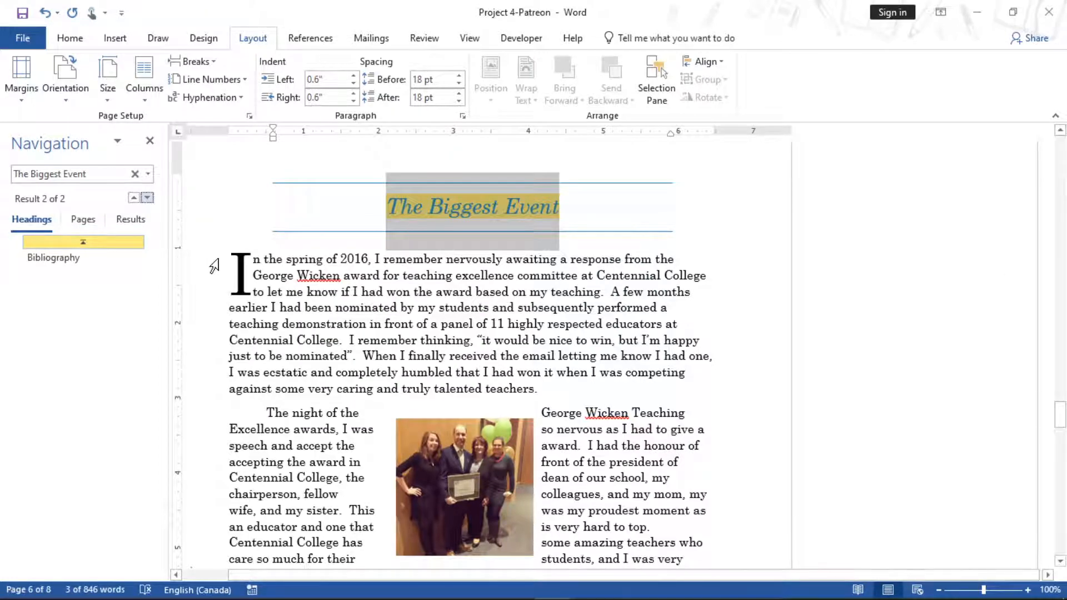
# Try to select the two paragraphs under the "The Biggest Event" heading, starting from the drop cap
pyautogui.click(233, 261)
pyautogui.hotkey('shift', 'Down')
pyautogui.hotkey('shift', 'Down')
pyautogui.hotkey('shift', 'Down')
pyautogui.hotkey('shift', 'Down')
pyautogui.hotkey('shift', 'Down')
pyautogui.hotkey('shift', 'Down')
pyautogui.hotkey('shift', 'Down')
pyautogui.hotkey('shift', 'Down')
pyautogui.hotkey('shift', 'Down')
pyautogui.hotkey('shift', 'Down')
pyautogui.hotkey('shift', 'Down')
pyautogui.hotkey('shift', 'Down')
pyautogui.hotkey('shift', 'Down')
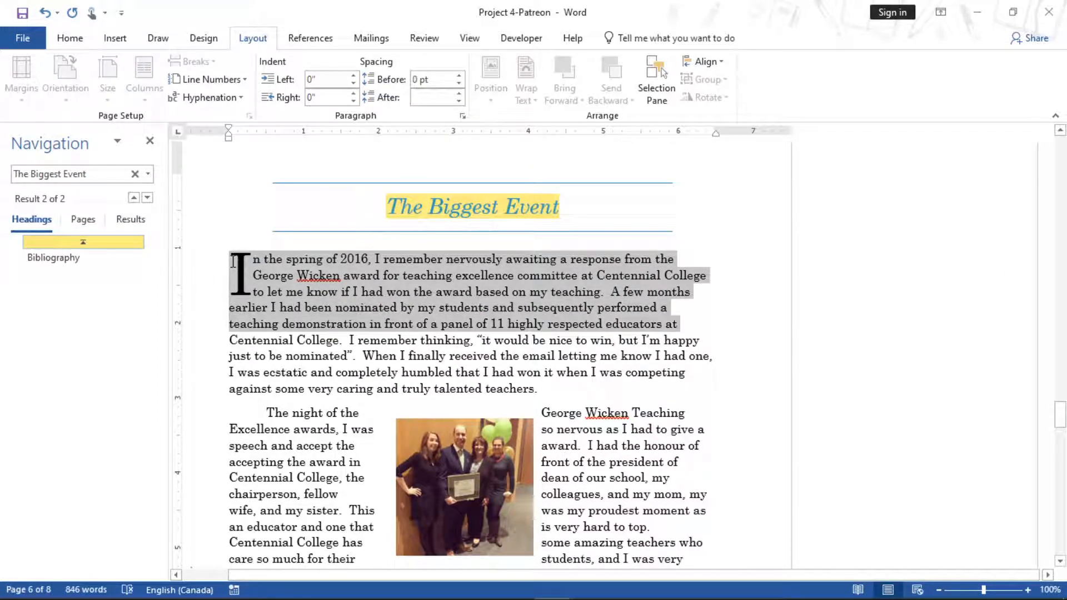
pyautogui.hotkey('shift', 'Down')
pyautogui.hotkey('shift', 'Down')
pyautogui.hotkey('shift', 'Down')
pyautogui.hotkey('shift', 'Down')
pyautogui.hotkey('shift', 'Down')
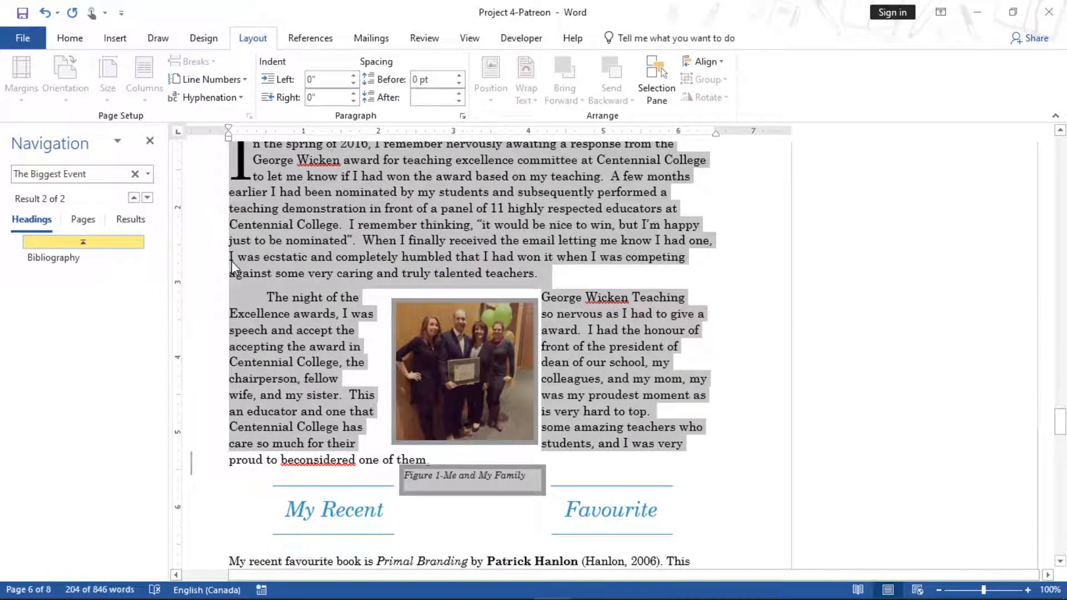
pyautogui.hotkey('shift', 'Down')
pyautogui.hotkey('shift', 'Left')
pyautogui.hotkey('shift', 'Left')
pyautogui.hotkey('shift', 'Left')
pyautogui.hotkey('shift', 'Left')
pyautogui.hotkey('shift', 'Right')
pyautogui.hotkey('shift', 'Right')
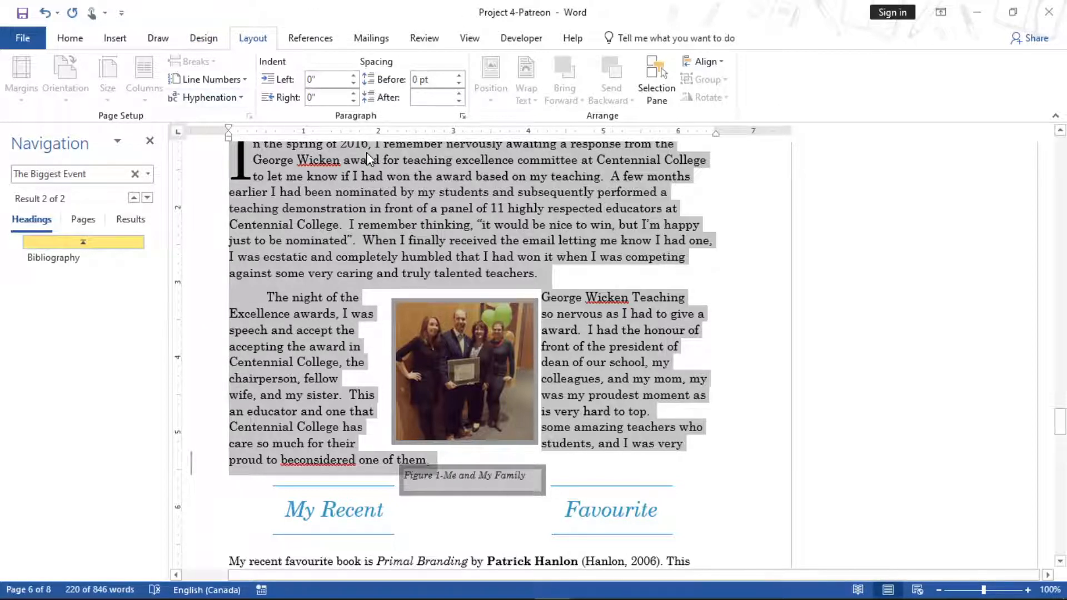
pyautogui.hotkey('shift', 'Left')
pyautogui.hotkey('shift', 'Left')
pyautogui.hotkey('shift', 'Left')
pyautogui.hotkey('shift', 'Left')
pyautogui.hotkey('shift', 'Left')
pyautogui.hotkey('shift', 'Left')
pyautogui.hotkey('shift', 'Right')
pyautogui.hotkey('shift', 'Right')
pyautogui.hotkey('shift', 'Right')
pyautogui.hotkey('shift', 'Right')
pyautogui.hotkey('shift', 'Left')
pyautogui.hotkey('ctrl', 'shift', 'Up')
pyautogui.hotkey('ctrl', 'shift', 'Down')
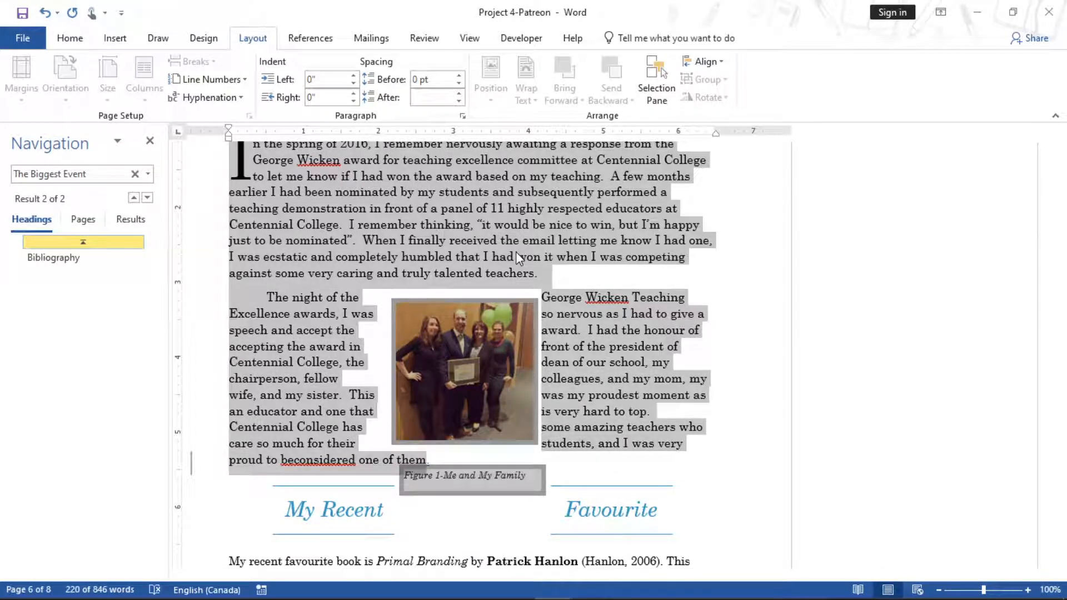
pyautogui.hotkey('ctrl', 'shift', 'Up')
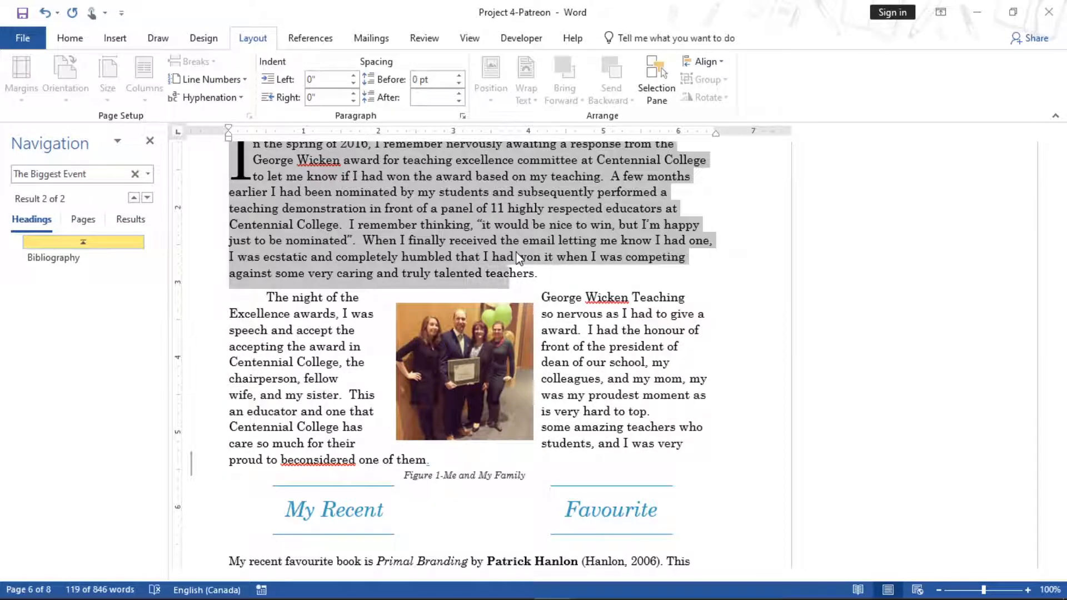
pyautogui.click(566, 283)
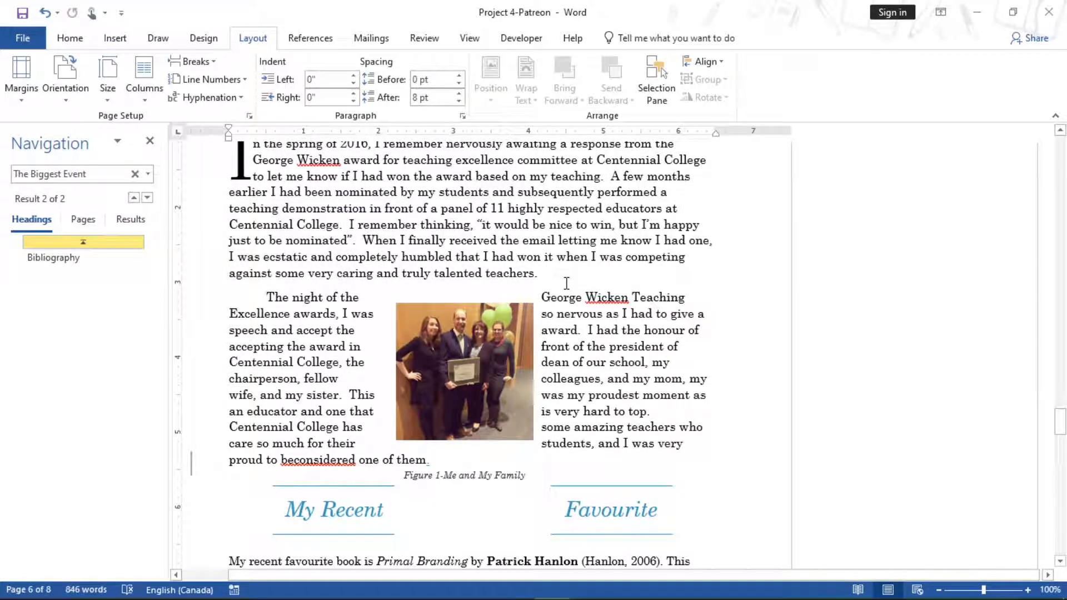
pyautogui.click(254, 145)
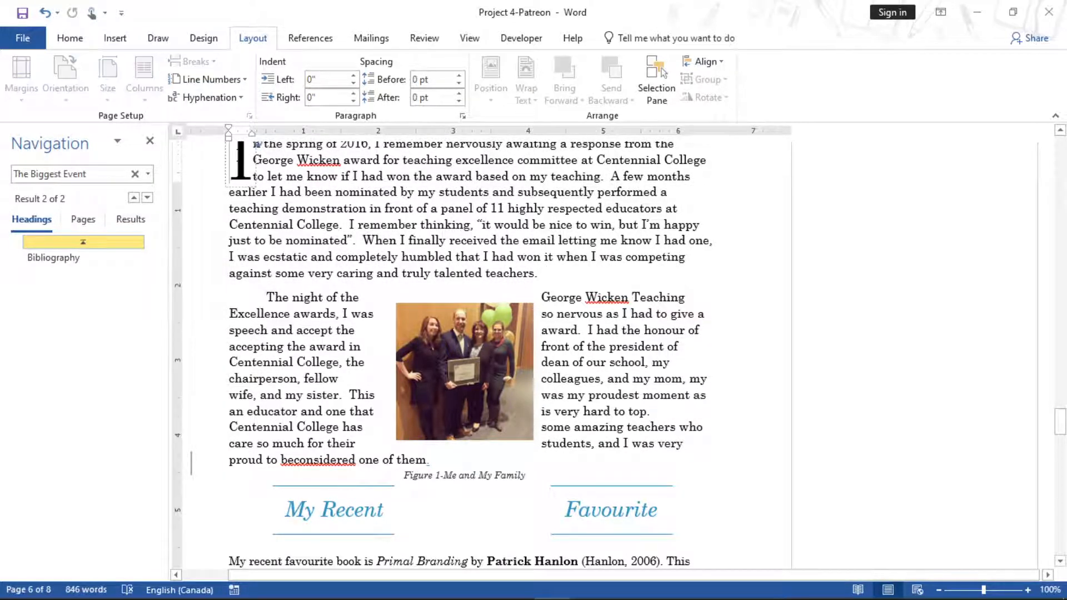
pyautogui.click(385, 195)
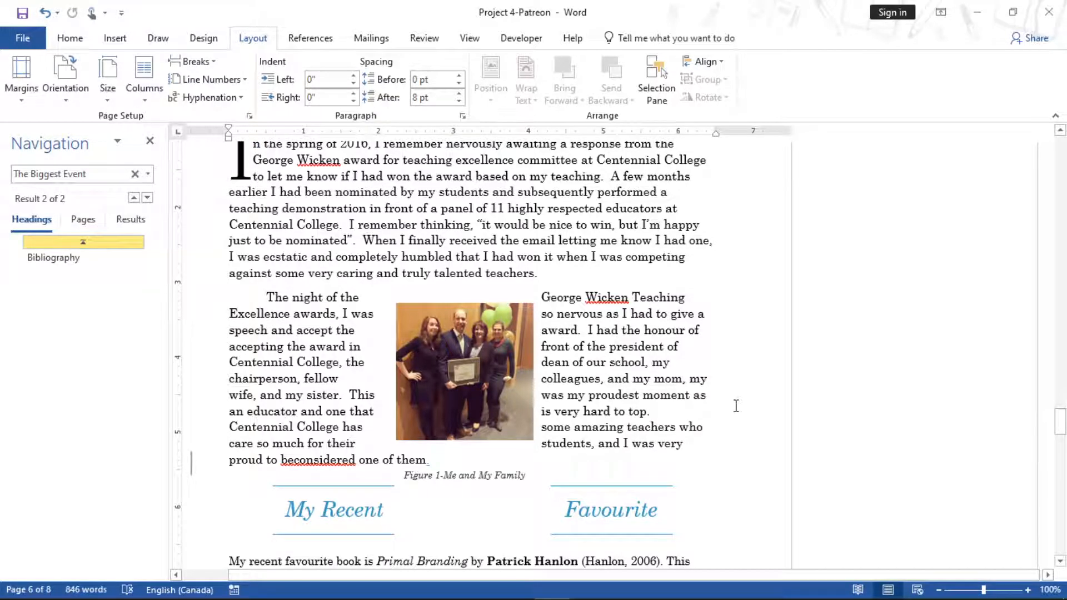
# Convert the two paragraphs under the "The Biggest Event" heading to three columns, applied to the selected text only
pyautogui.moveTo(435, 461); pyautogui.dragTo(229, 161)
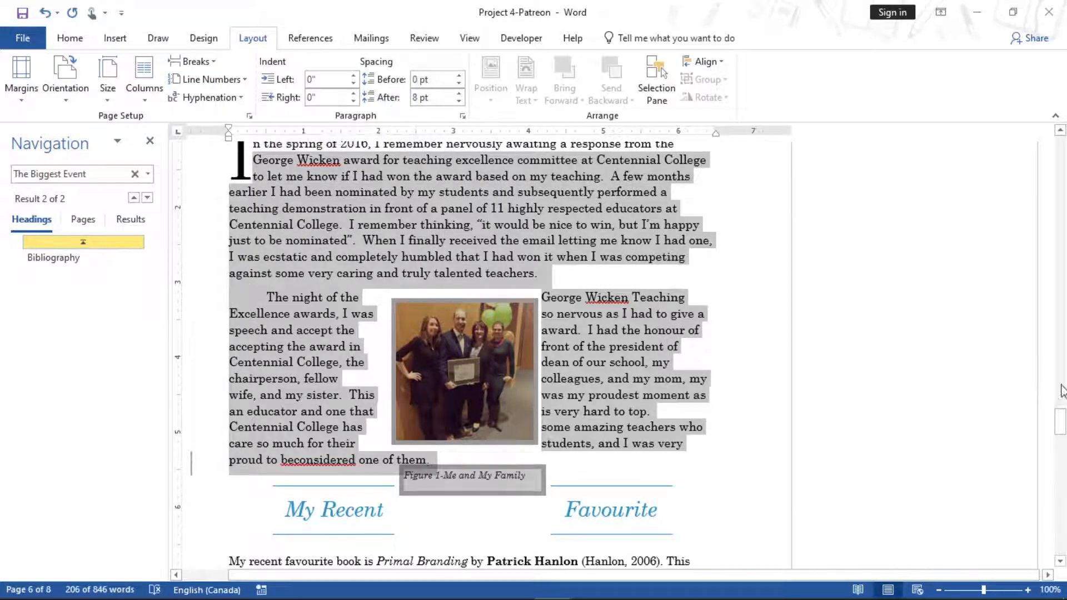
pyautogui.hotkey('shift', 'Up')
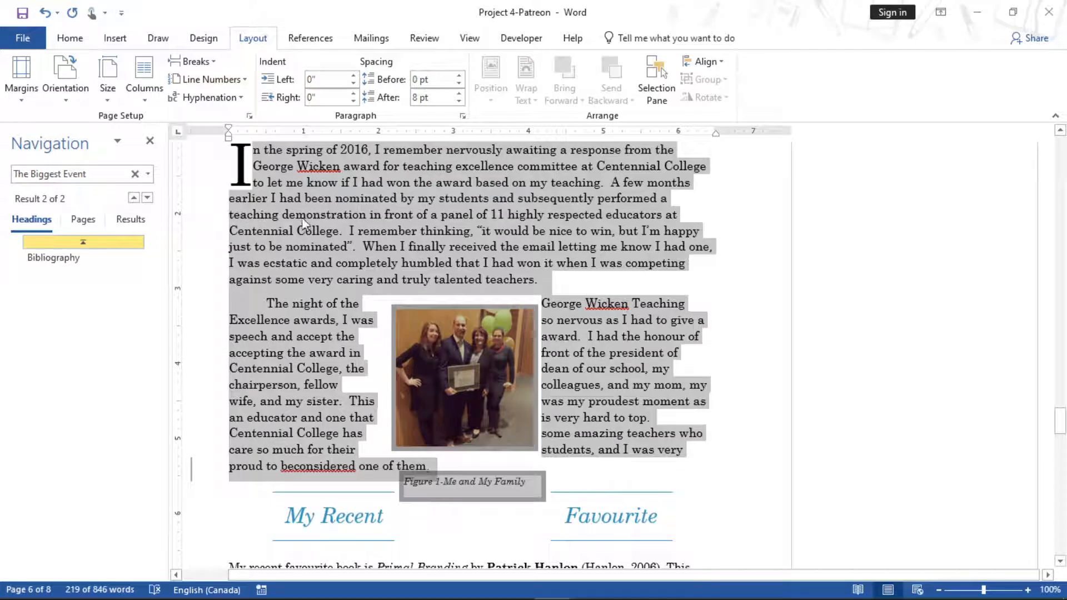
pyautogui.click(147, 96)
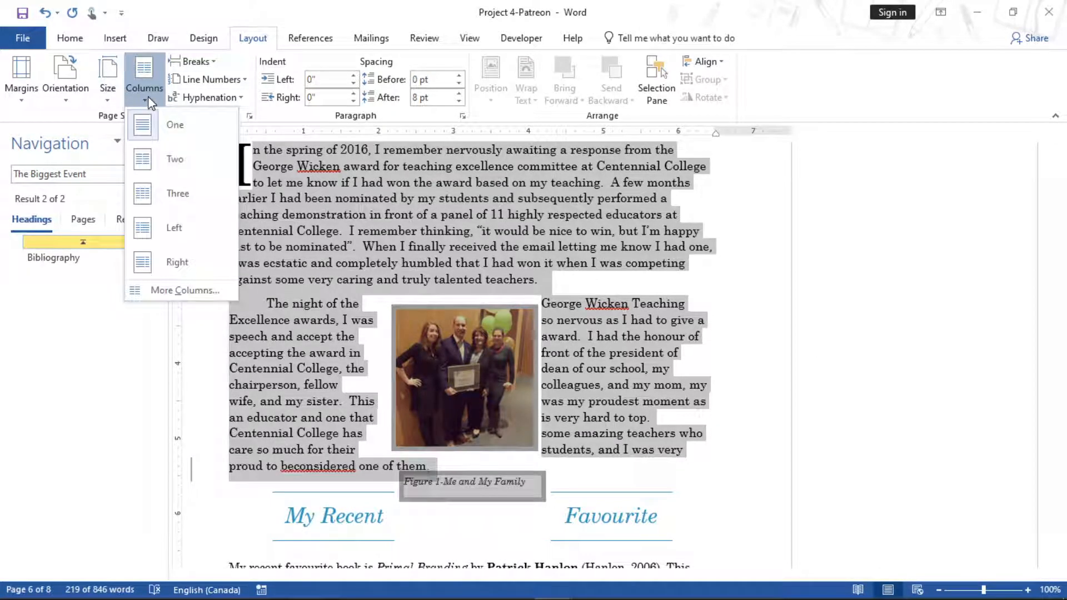
pyautogui.click(187, 290)
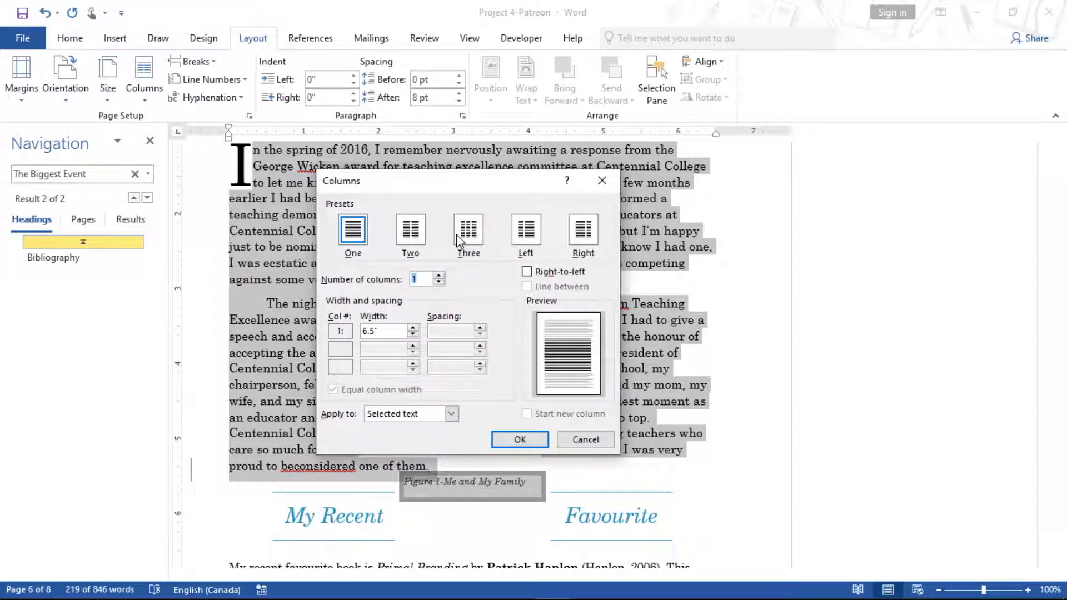
pyautogui.click(467, 233)
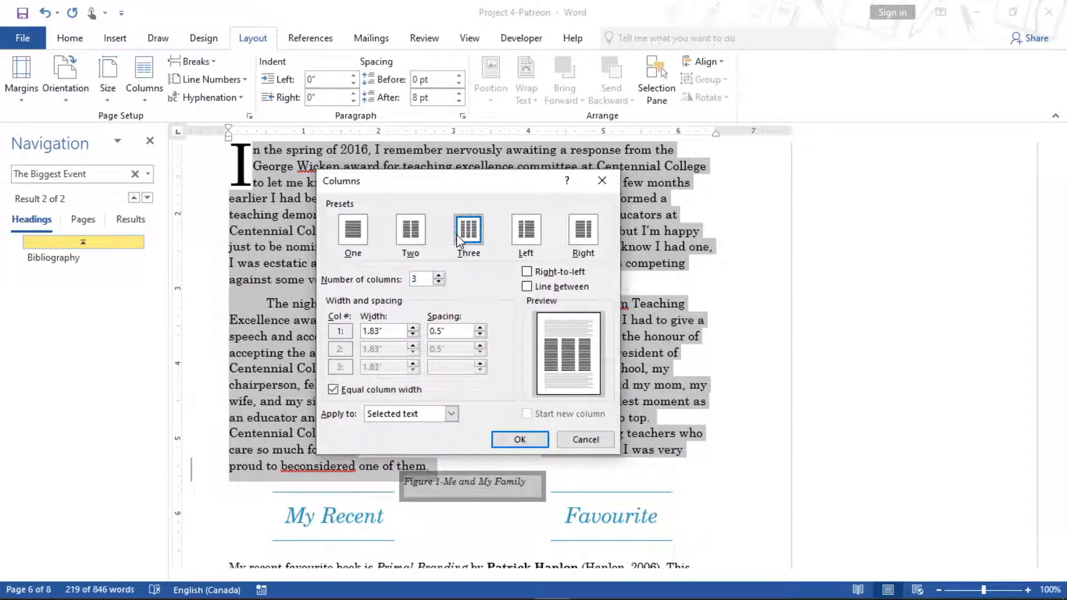
pyautogui.click(538, 442)
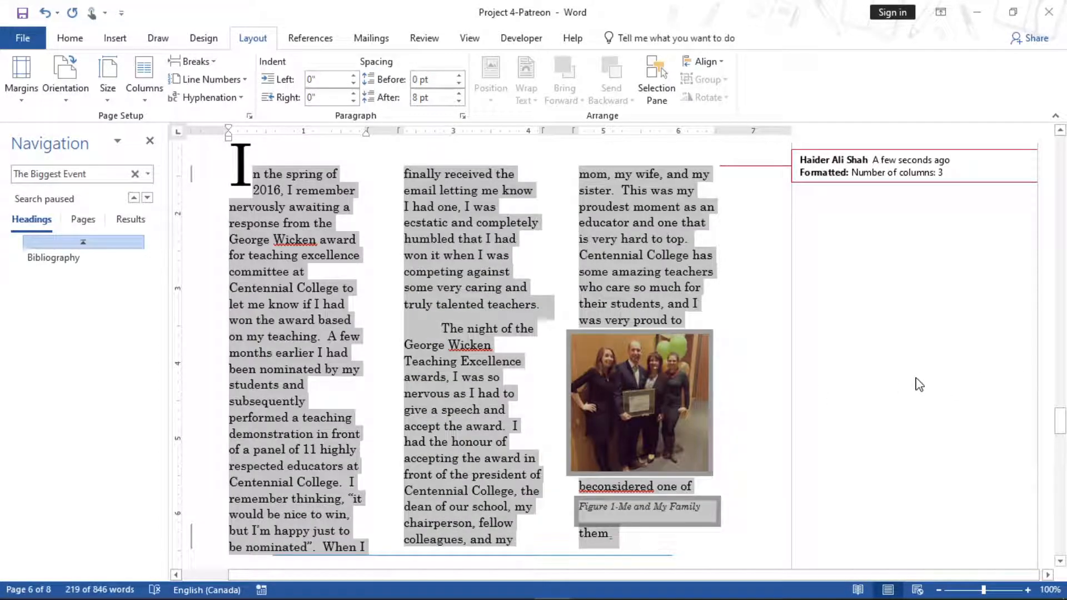
# Check the third instruction, about the header text effect, in Project 4 Instructions and return to Project 4-Patreon
pyautogui.moveTo(598, 594)
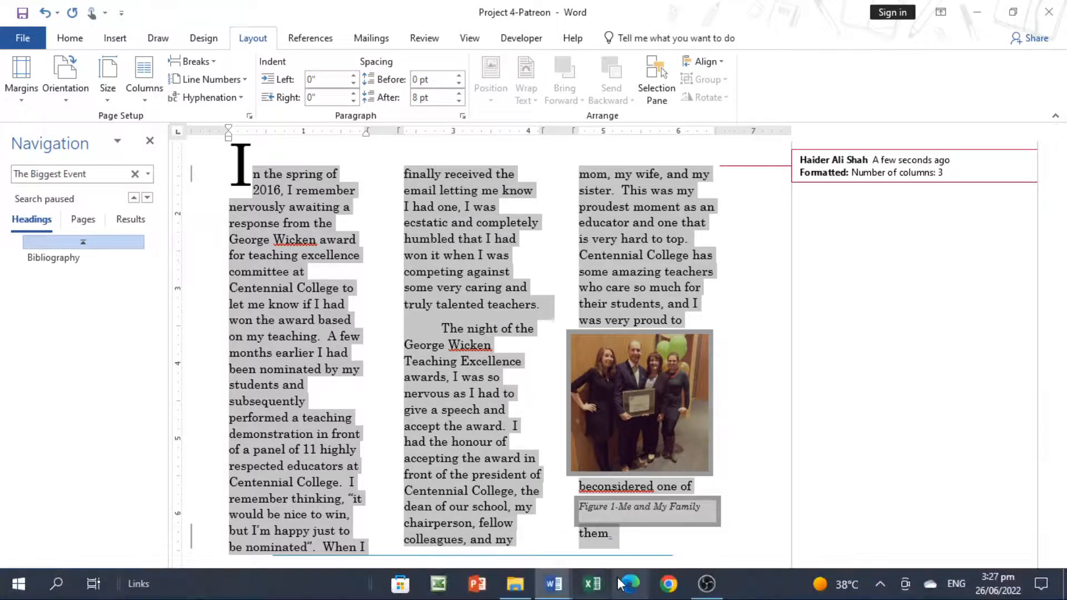
pyautogui.moveTo(554, 593)
pyautogui.click(482, 526)
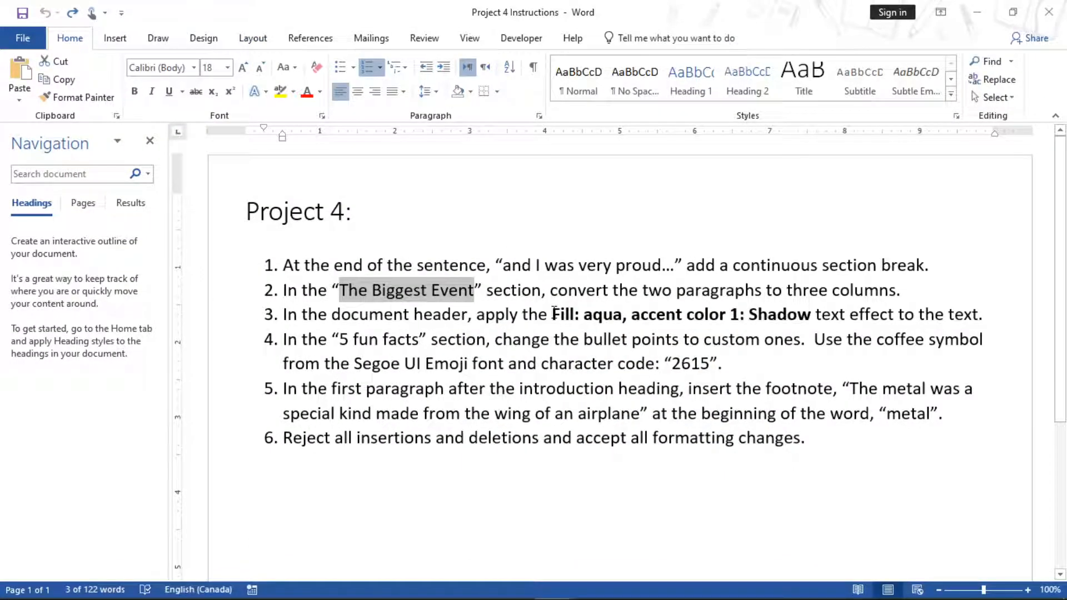
pyautogui.moveTo(822, 316); pyautogui.dragTo(633, 315)
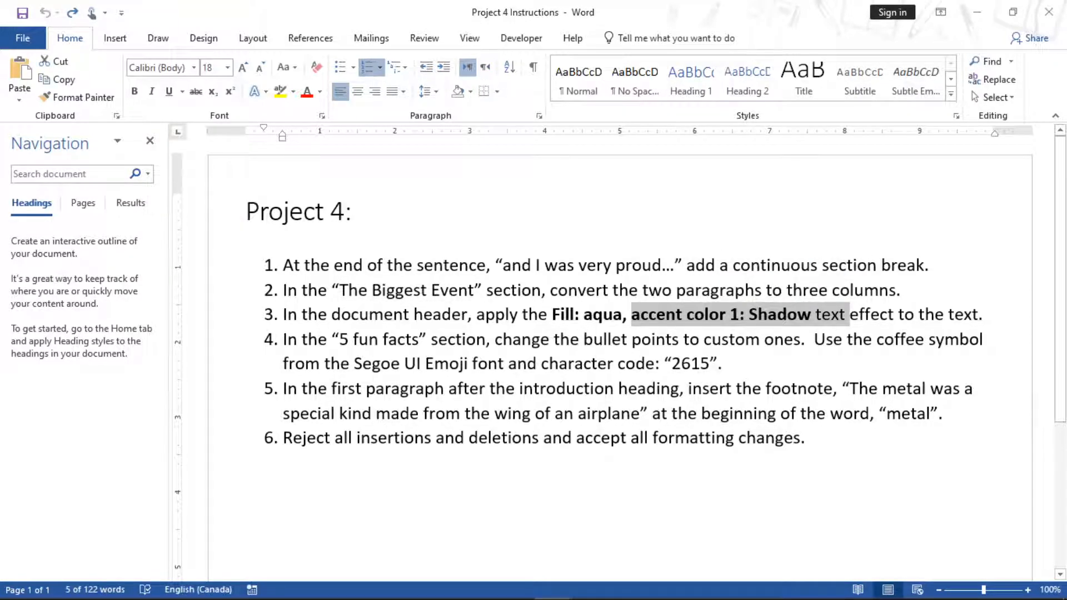
pyautogui.click(554, 584)
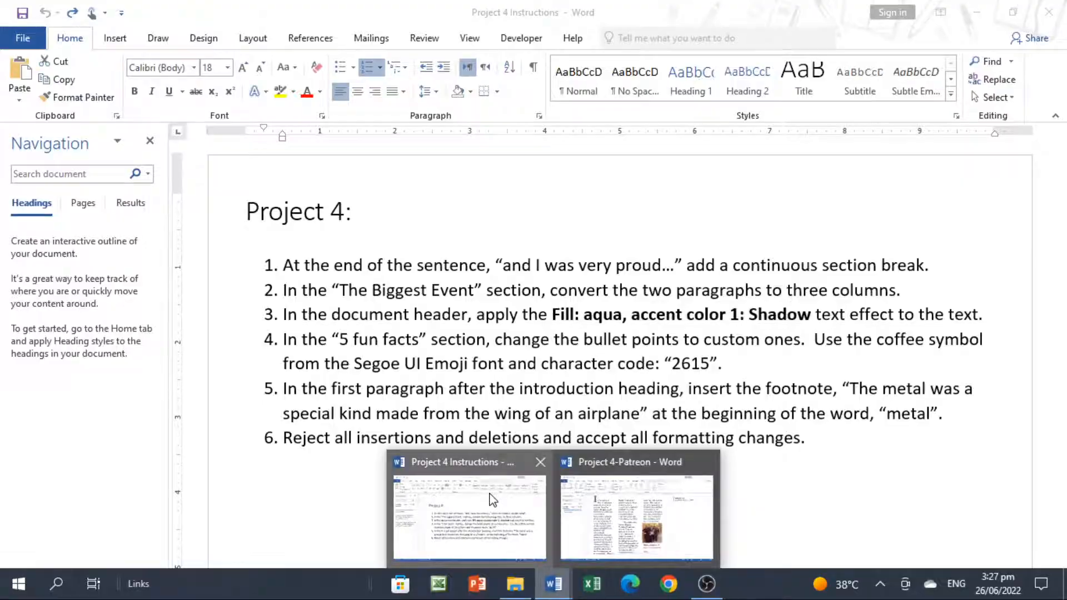
pyautogui.click(575, 499)
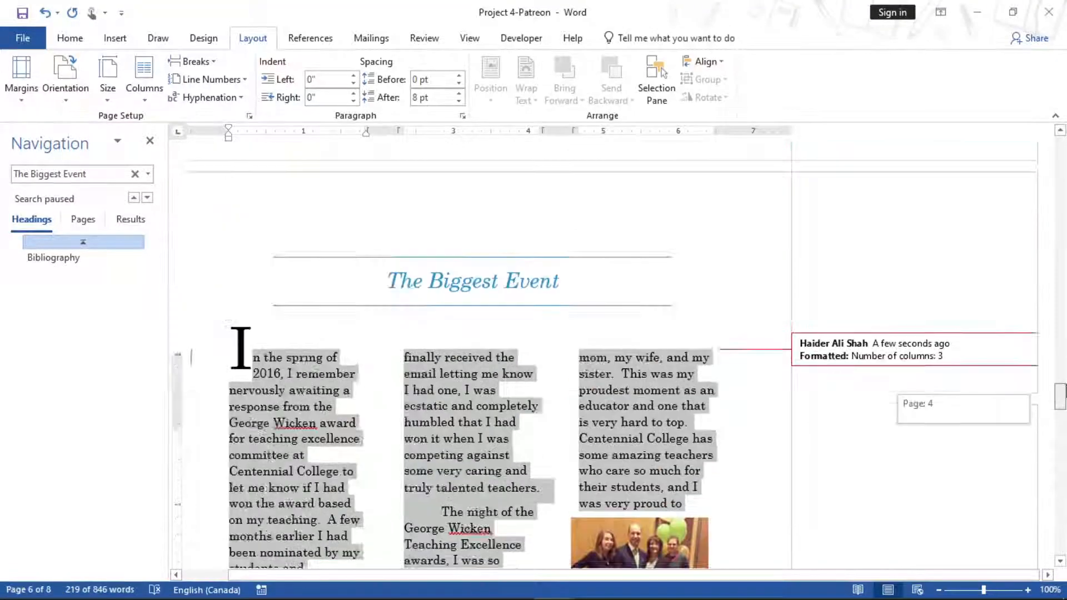
# Apply the "Fill: aqua, accent color 1: Shadow" text effect to the whole line of text in the document header
pyautogui.scroll(3, 605, 355)
pyautogui.scroll(-15, 605, 355)
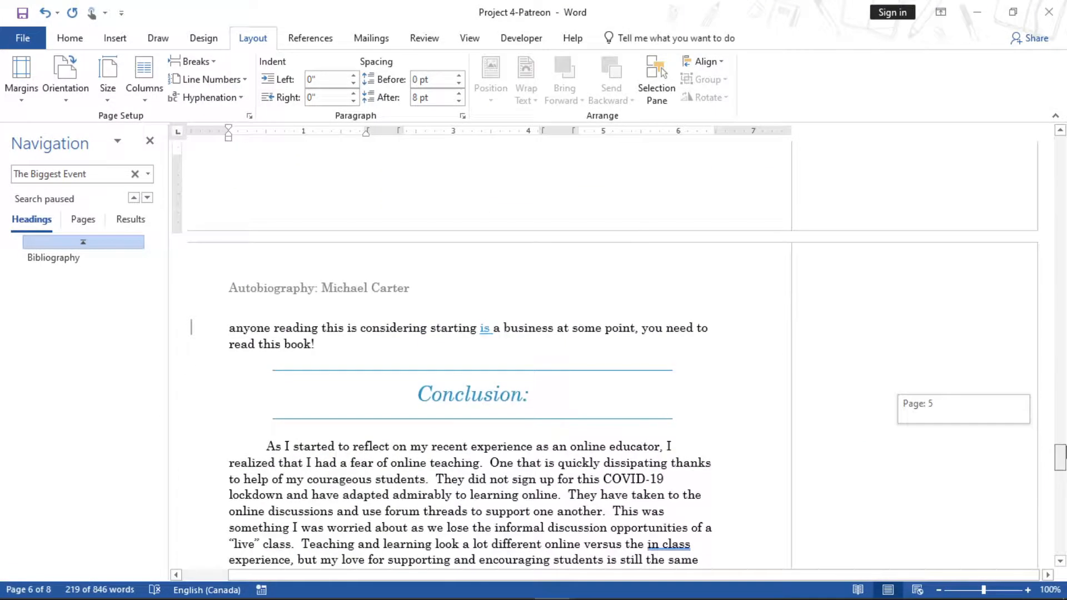
pyautogui.doubleClick(415, 288)
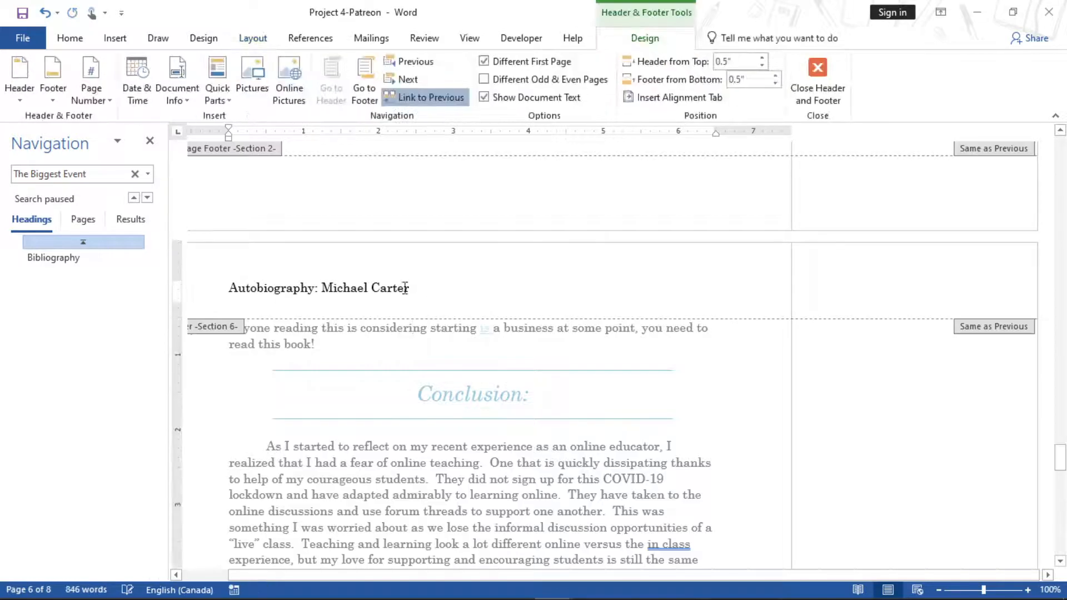
pyautogui.tripleClick(405, 289)
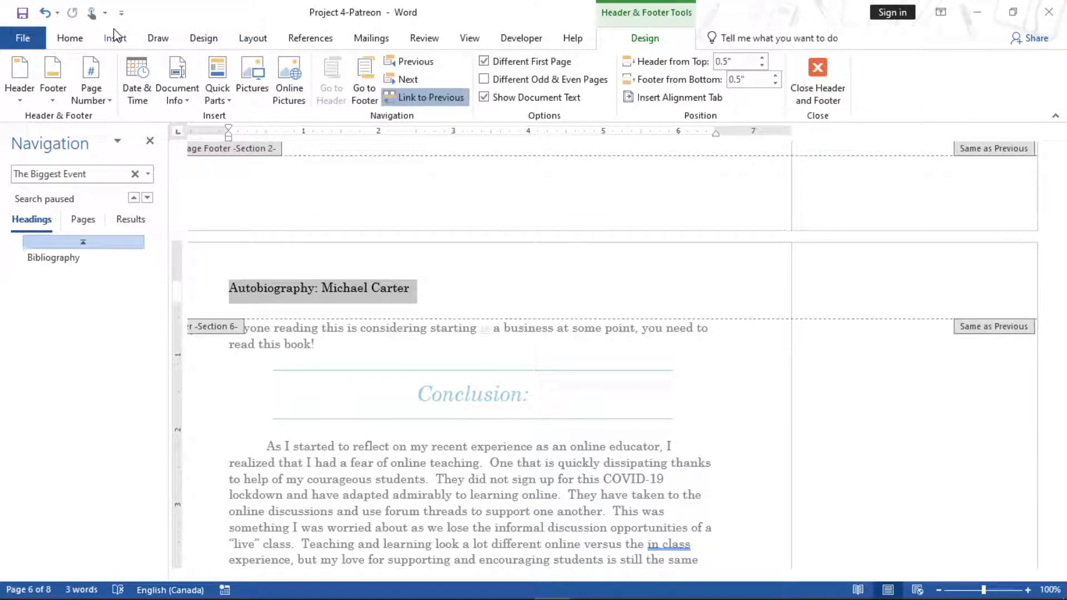
pyautogui.click(71, 39)
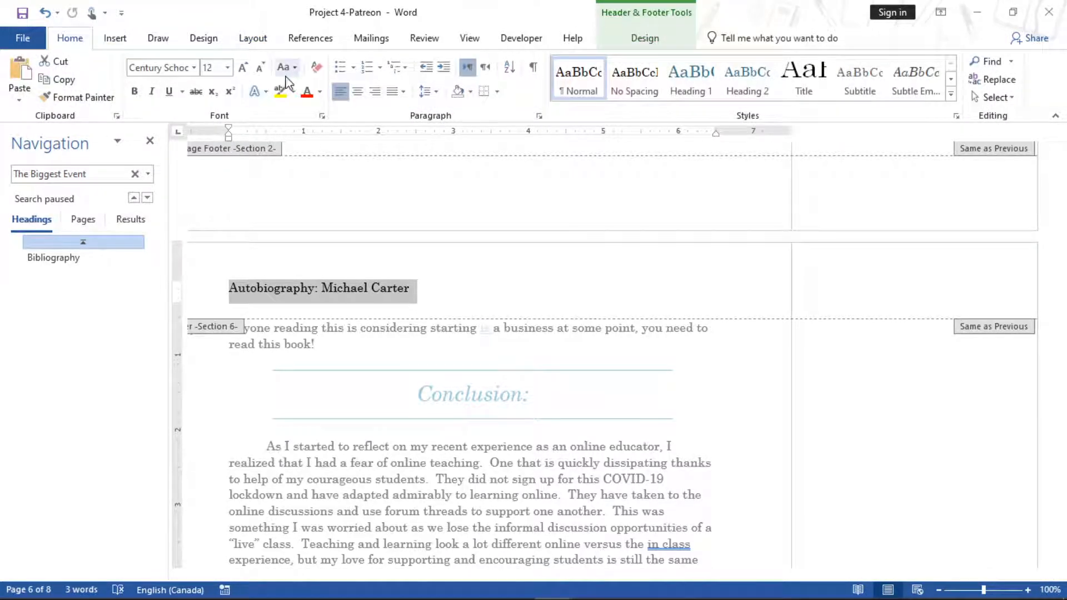
pyautogui.click(266, 93)
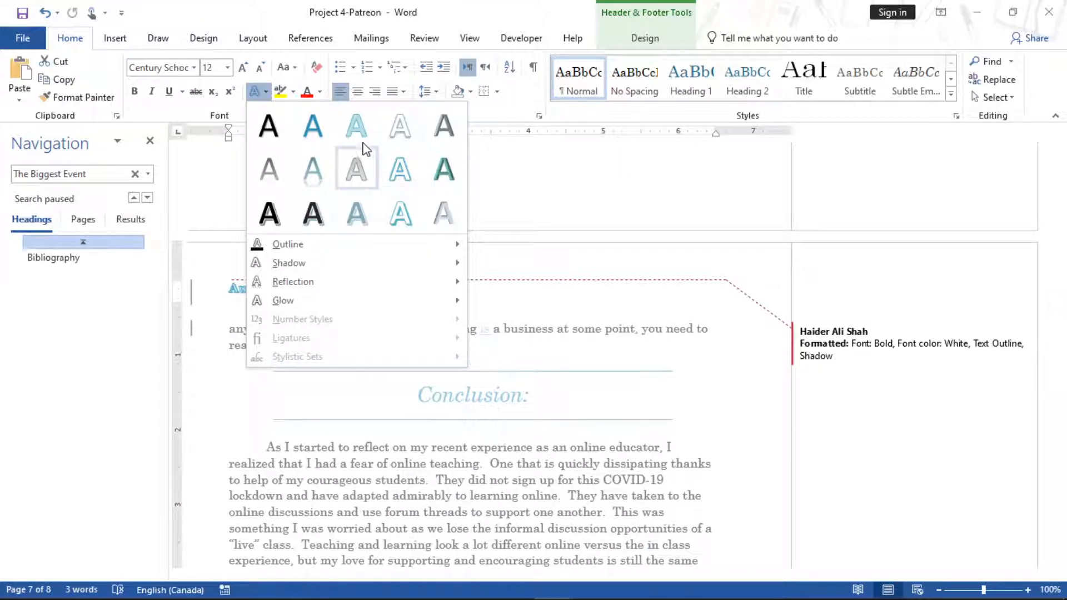
pyautogui.click(323, 144)
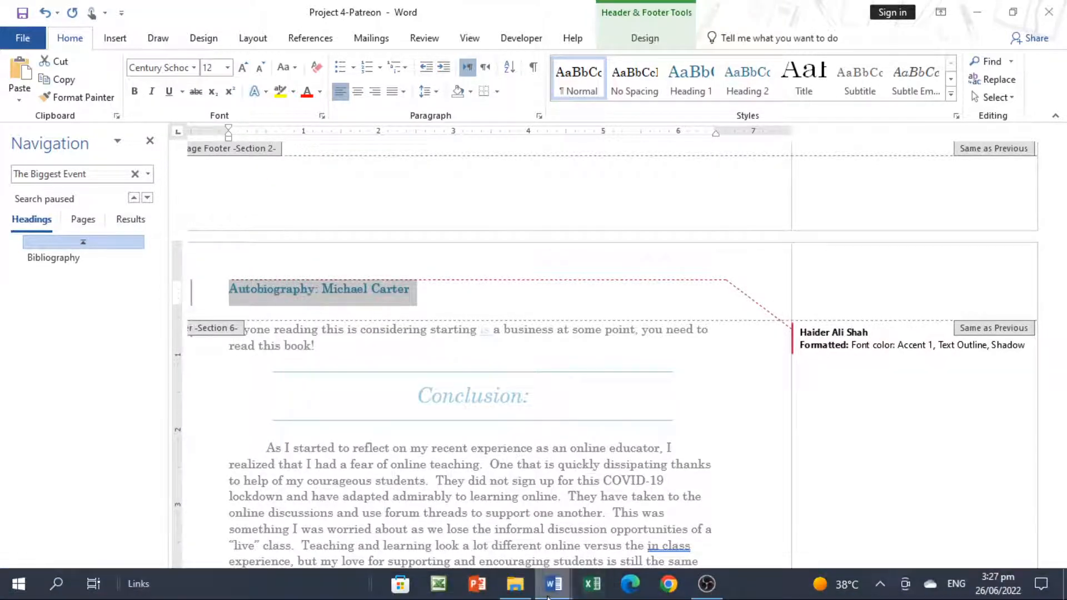
# Check the fourth instruction in Project 4 Instructions, selecting its section name "5 fun facts", and return to Project 4-Patreon
pyautogui.moveTo(554, 586)
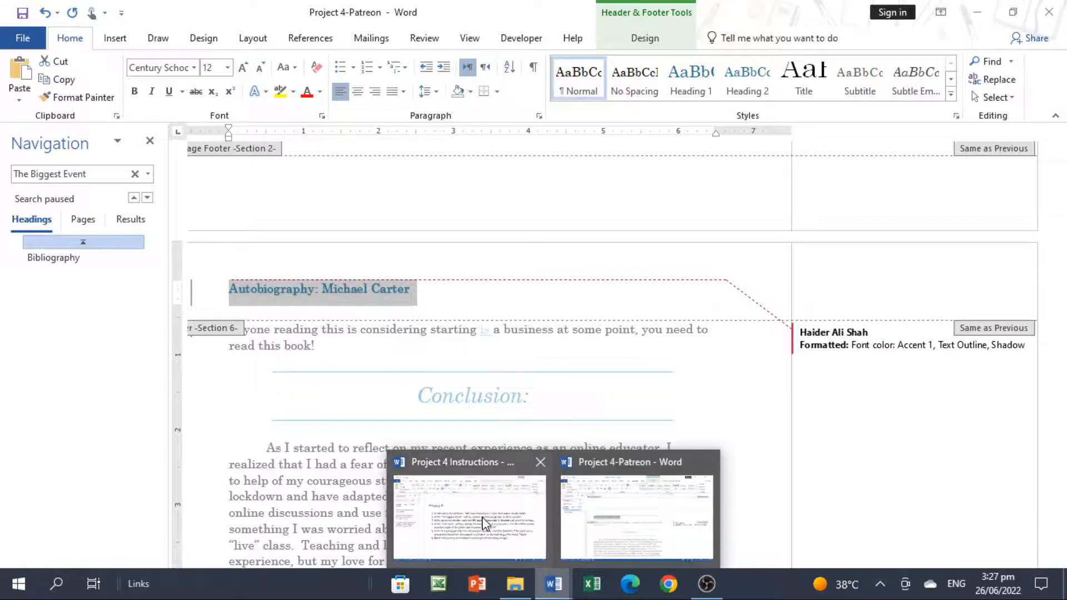
pyautogui.click(482, 518)
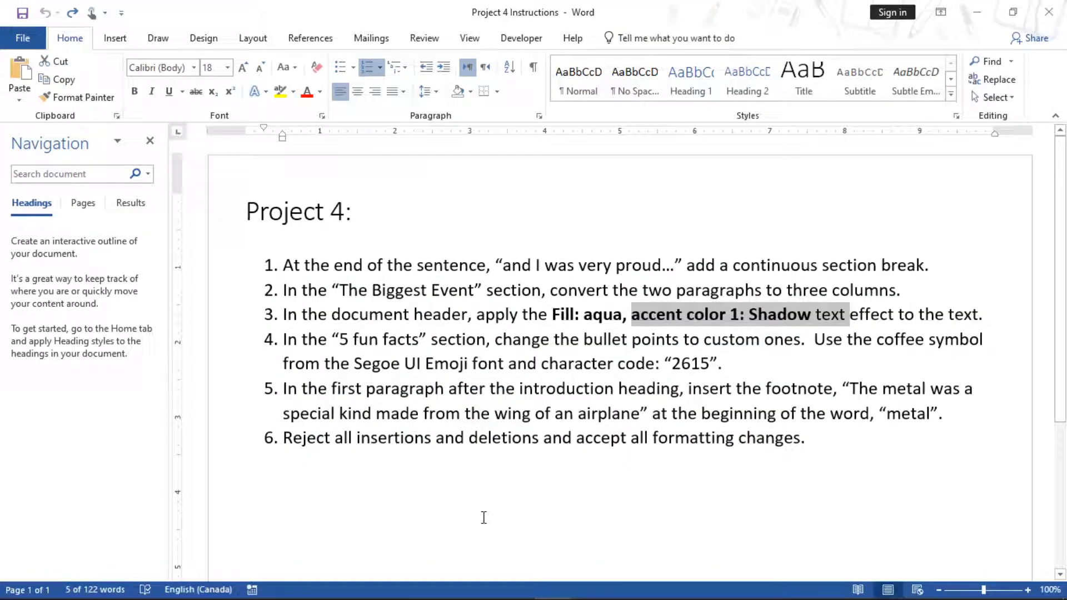
pyautogui.moveTo(417, 338); pyautogui.dragTo(349, 333)
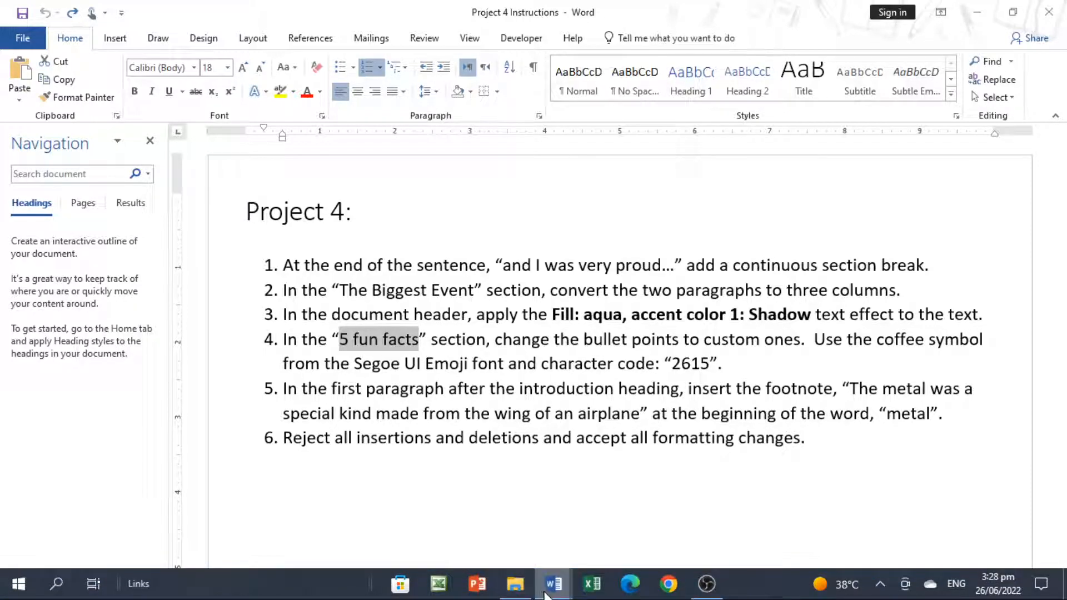
pyautogui.moveTo(554, 583)
pyautogui.click(608, 524)
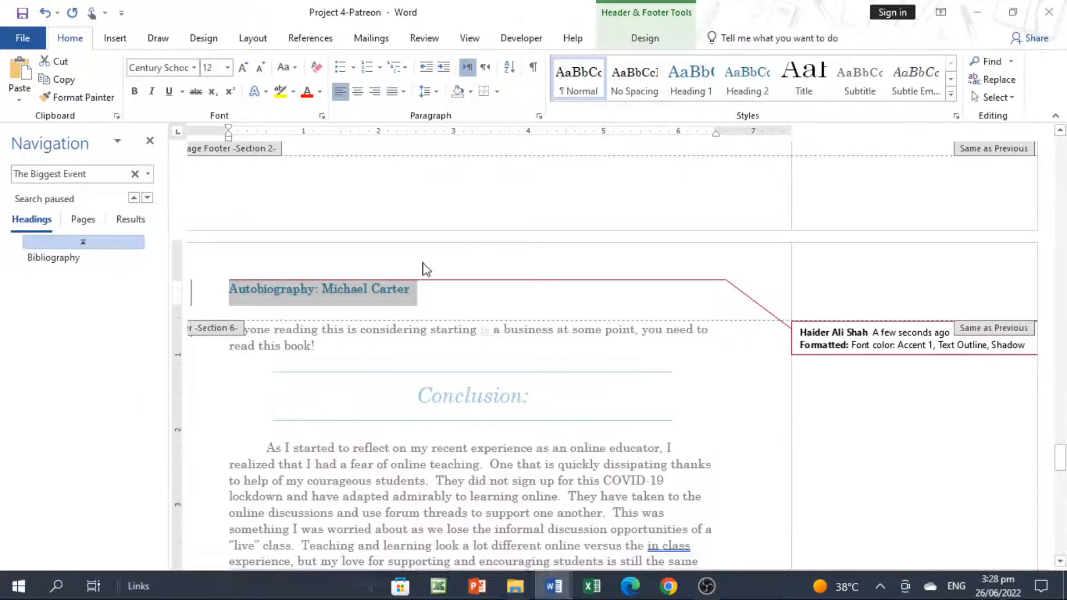
# Search Project 4-Patreon for "5 fun facts" and go to the section heading beyond the table of contents
pyautogui.click(115, 173)
pyautogui.write('5 fun facts')
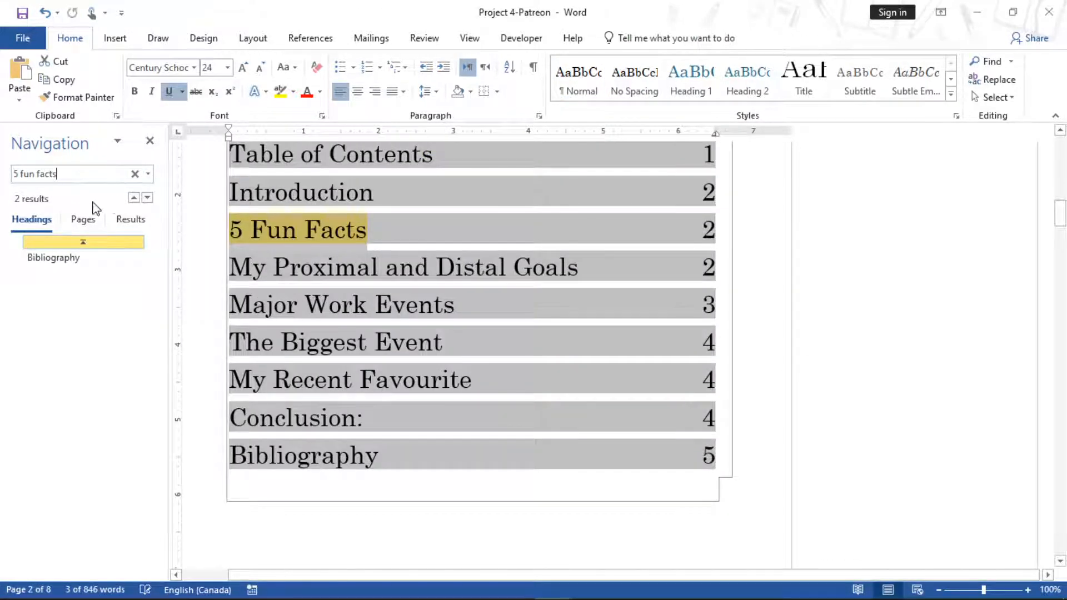
pyautogui.click(148, 198)
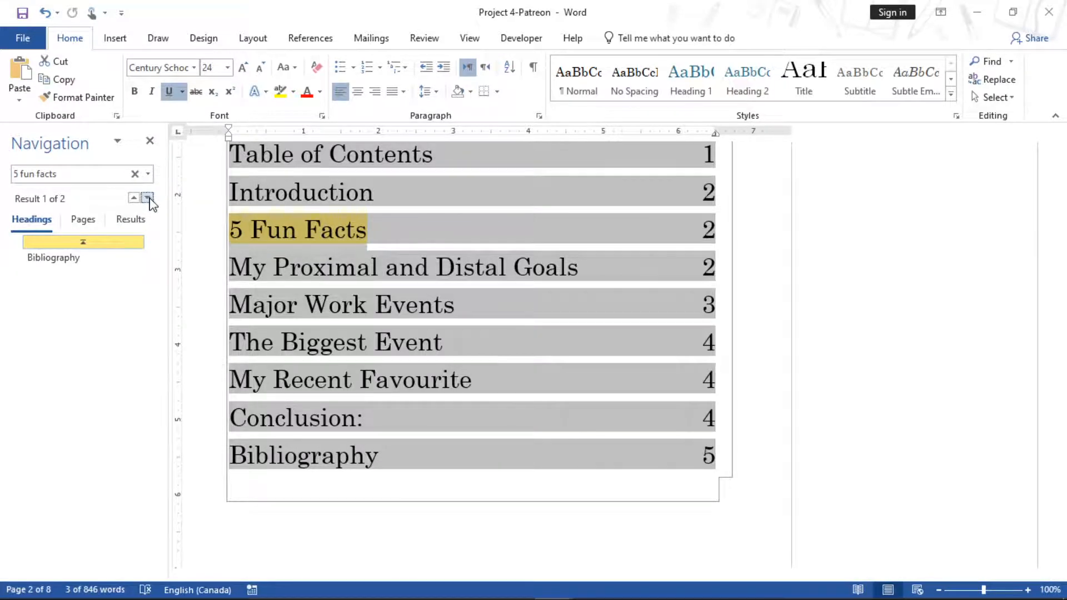
pyautogui.click(147, 198)
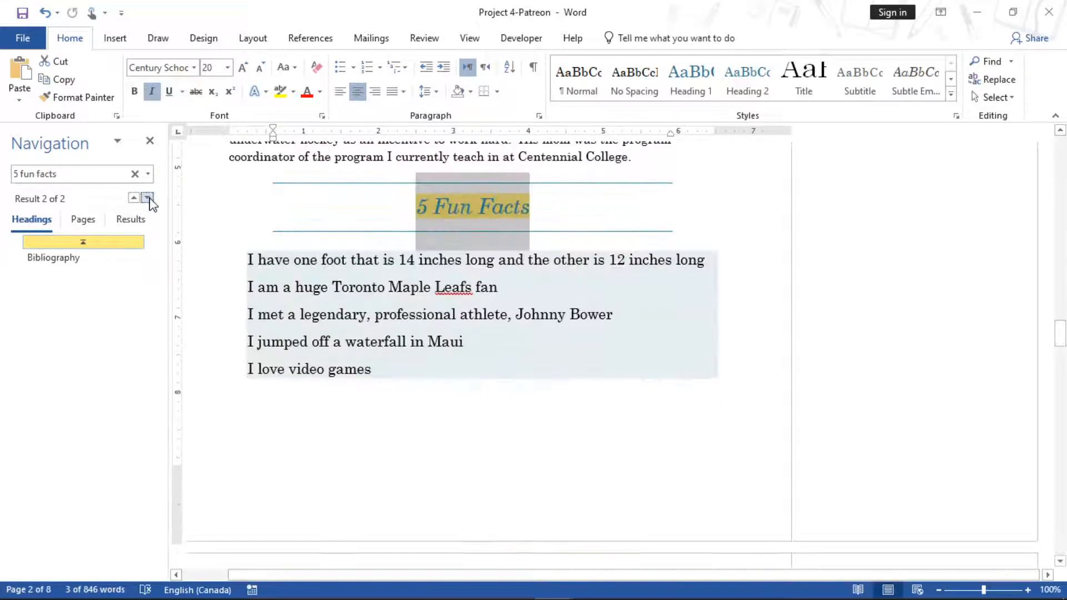
# Give the five lines under "5 Fun Facts" a custom bullet, the coffee symbol from the Segoe UI Emoji font with character code 2615
pyautogui.click(368, 341)
pyautogui.moveTo(378, 371); pyautogui.dragTo(247, 270)
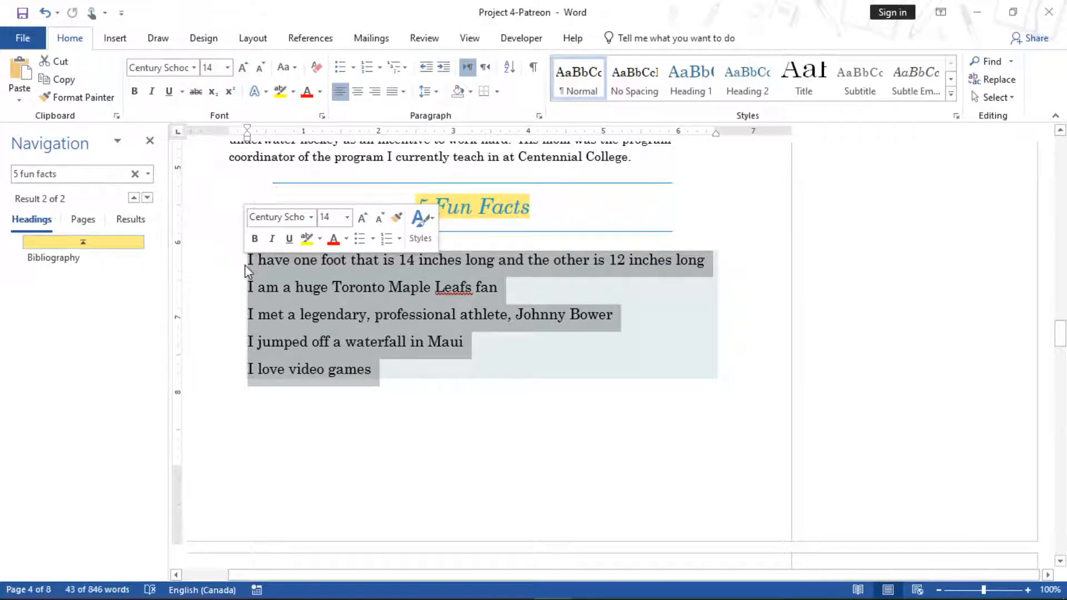
pyautogui.click(354, 68)
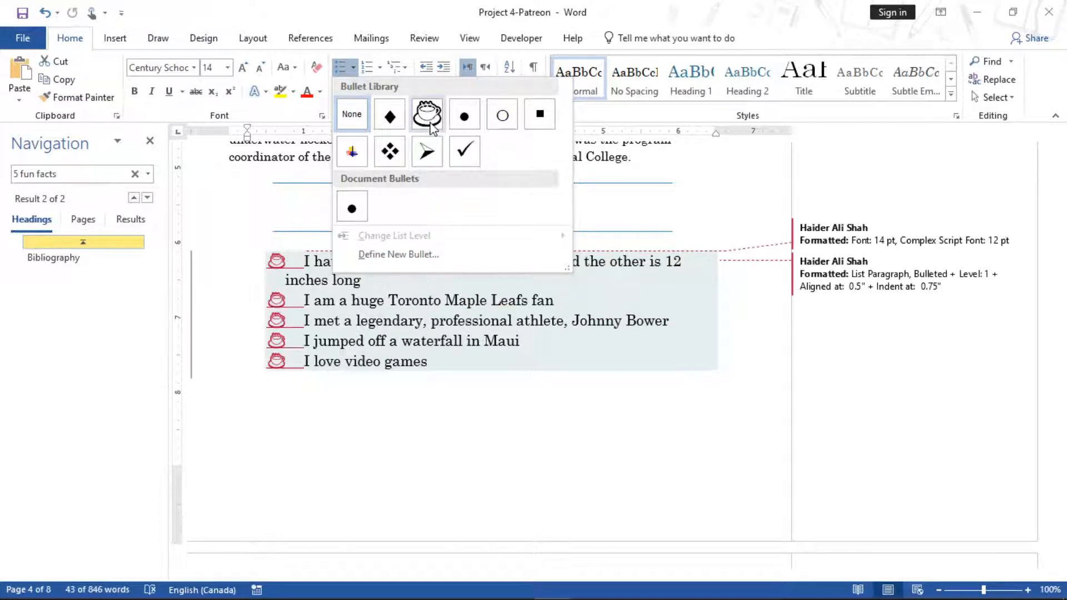
pyautogui.click(403, 254)
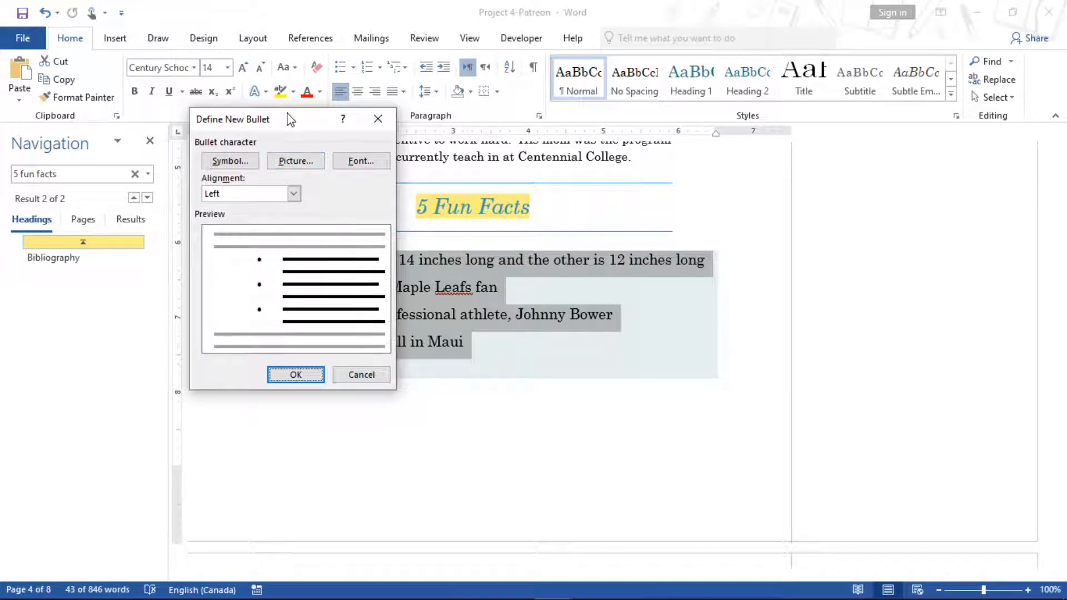
pyautogui.moveTo(289, 119); pyautogui.dragTo(391, 140)
pyautogui.click(333, 183)
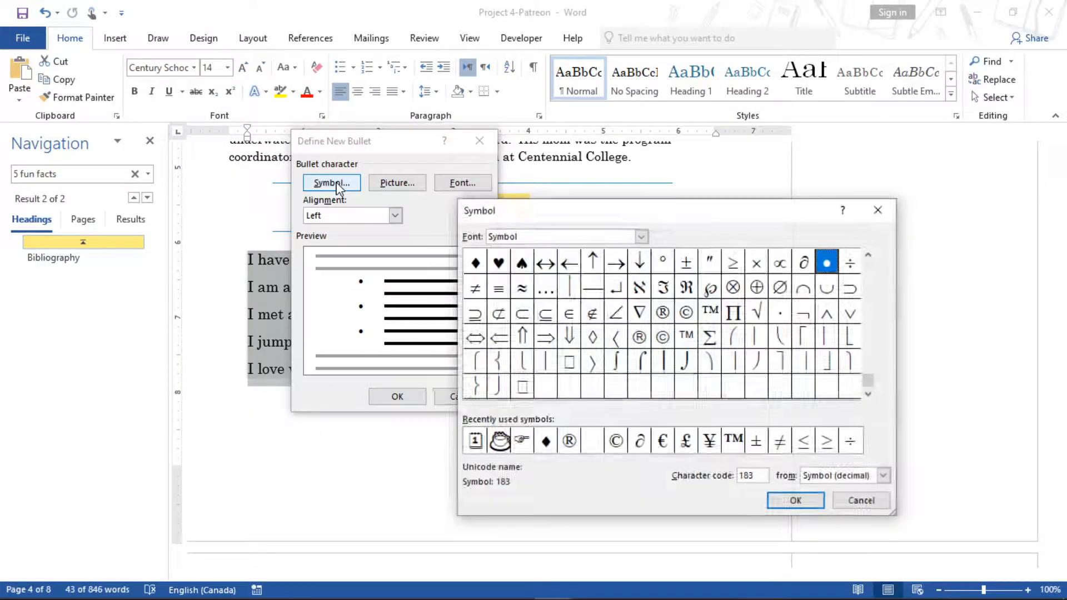
pyautogui.click(646, 237)
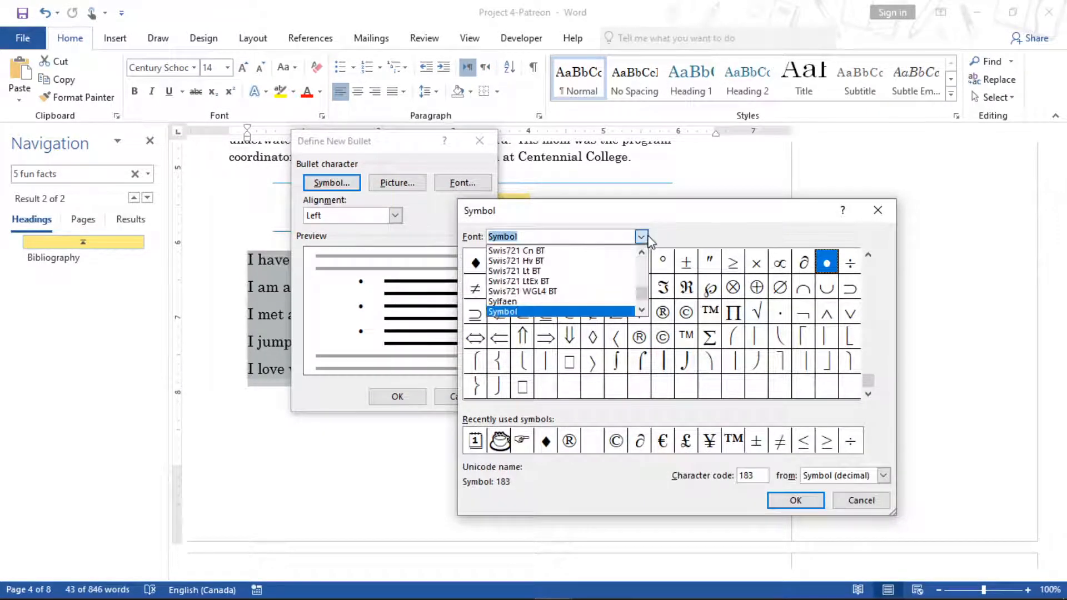
pyautogui.write('seg')
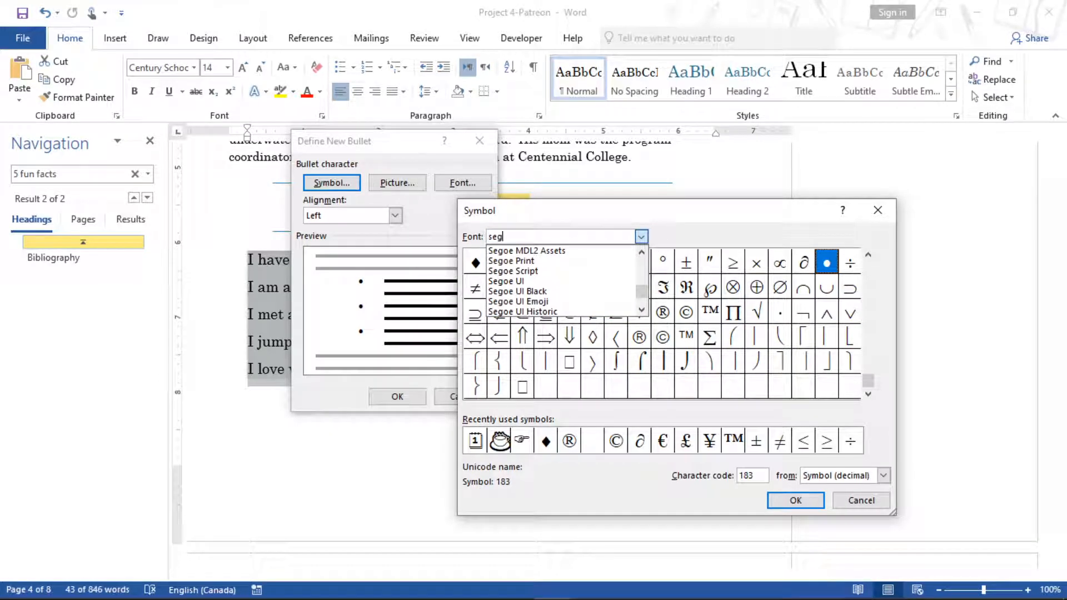
pyautogui.click(554, 302)
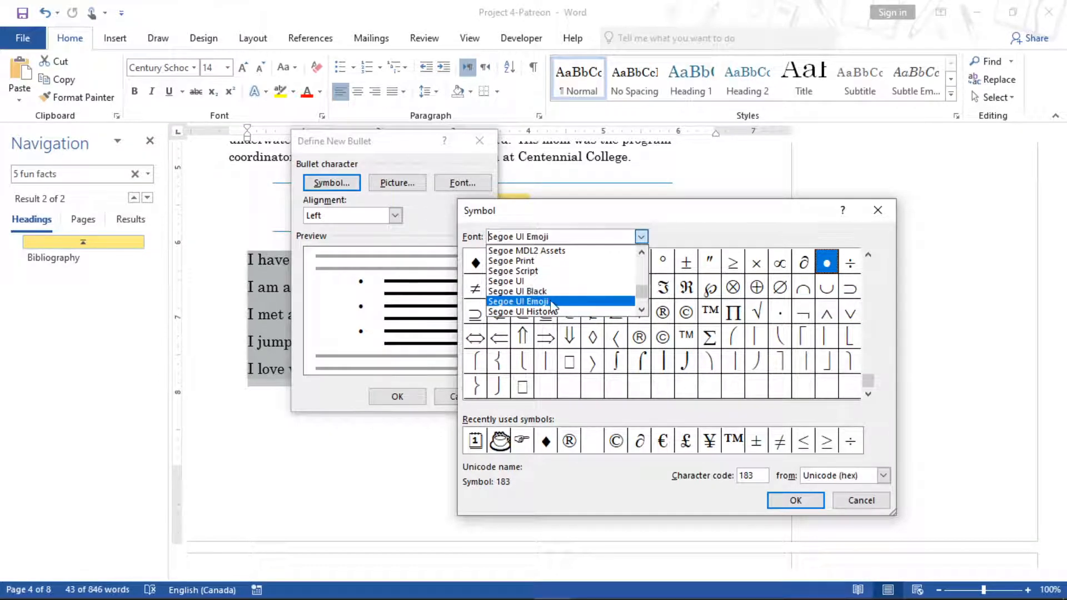
pyautogui.click(760, 474)
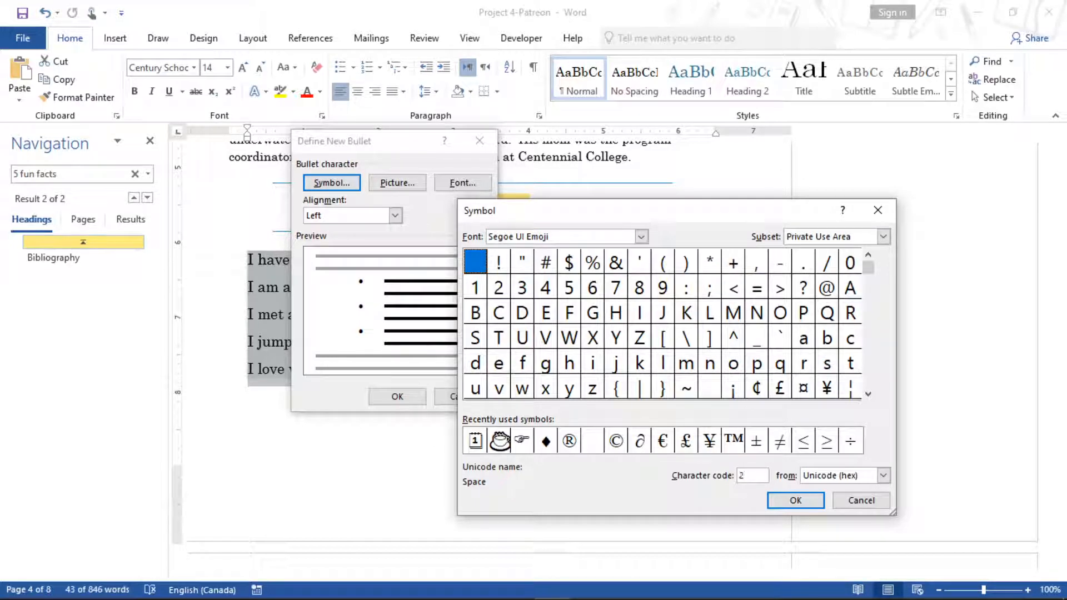
pyautogui.write('615')
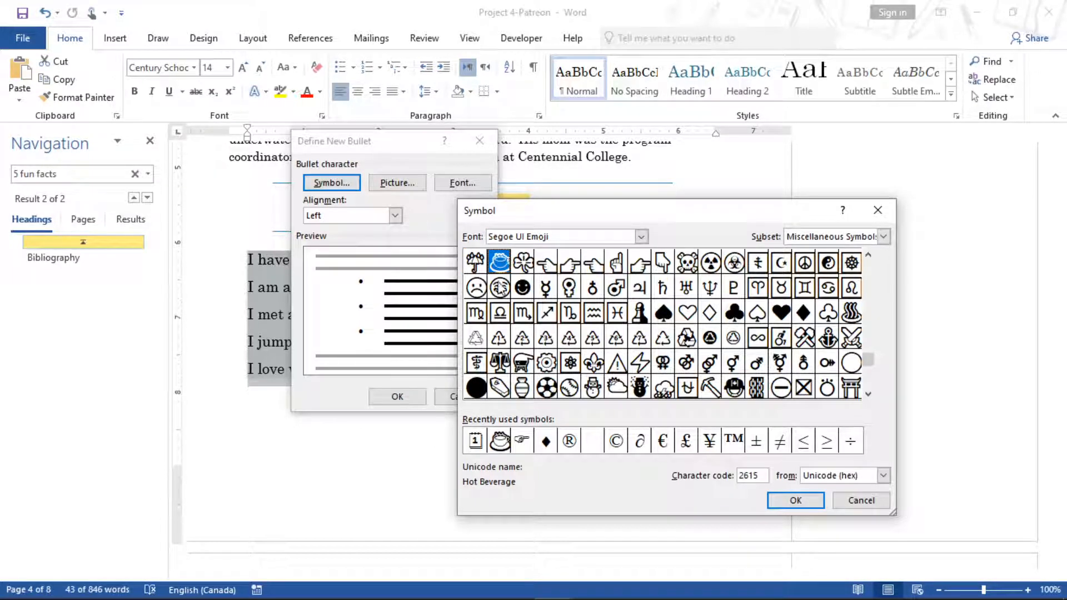
pyautogui.click(794, 501)
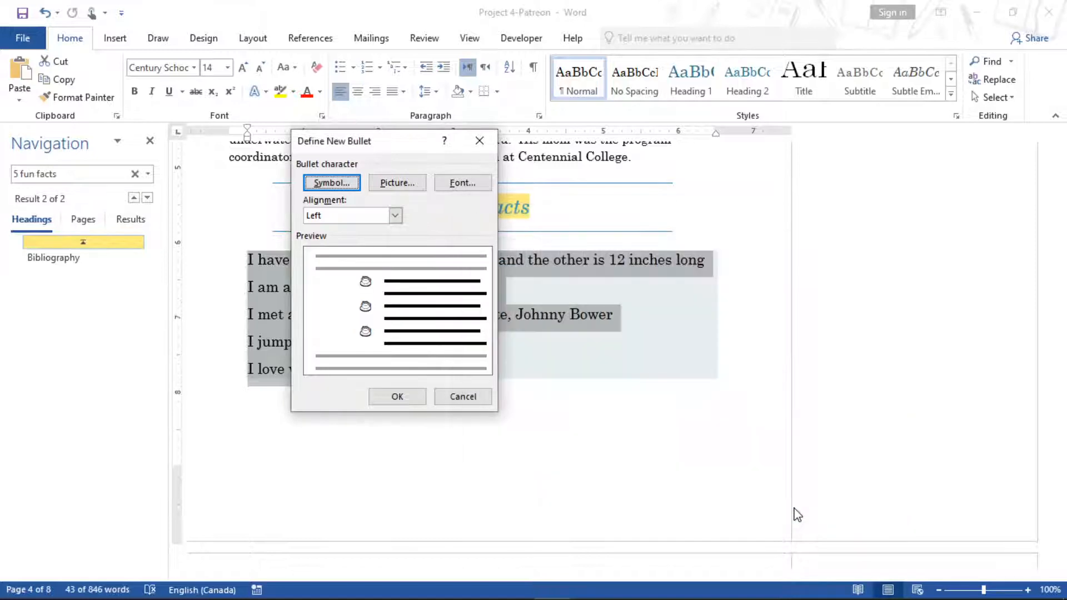
pyautogui.click(398, 396)
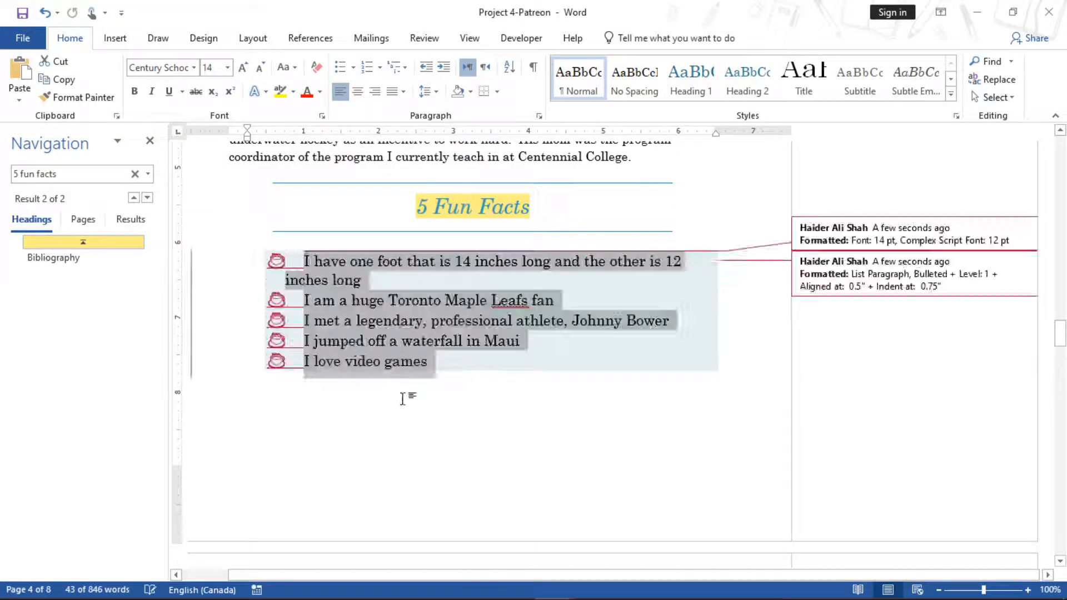
# Copy the footnote text "The metal was a special kind made from the wing of an airplane" from Project 4 Instructions and return to Project 4-Patreon
pyautogui.moveTo(606, 596)
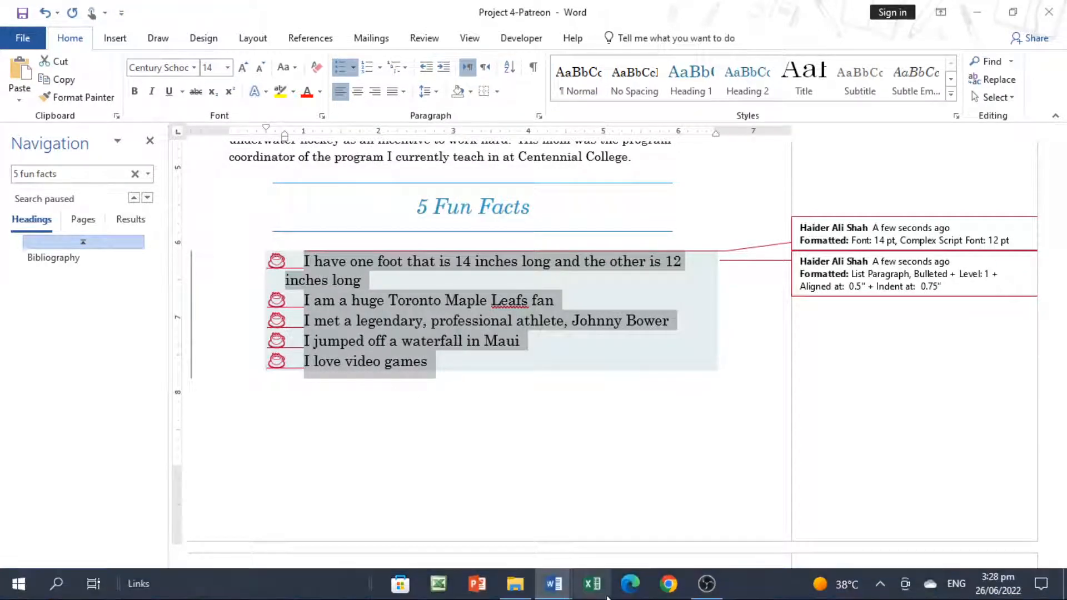
pyautogui.moveTo(553, 583)
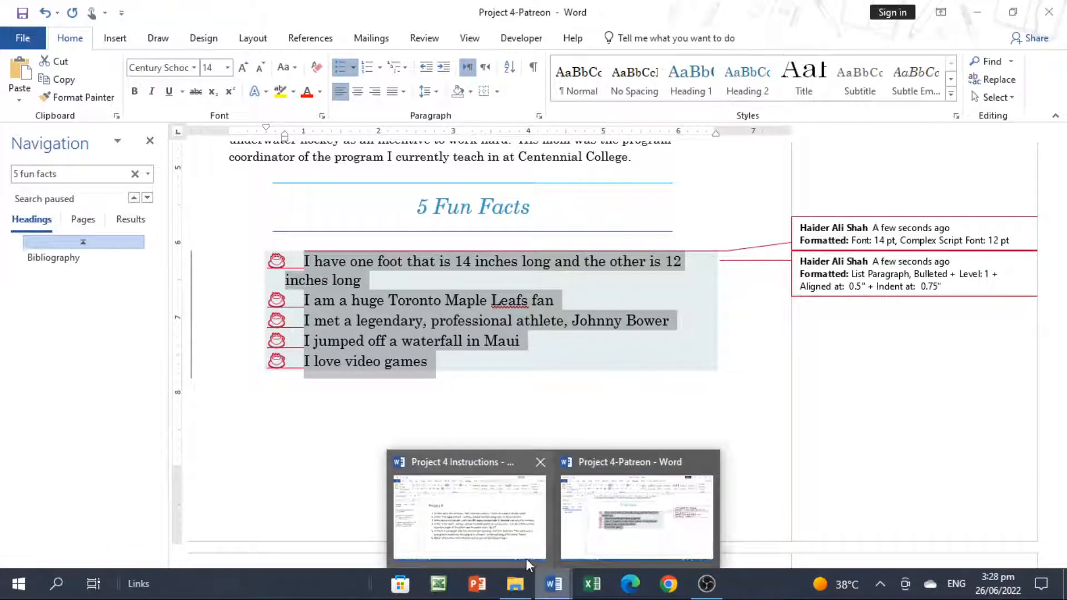
pyautogui.click(507, 533)
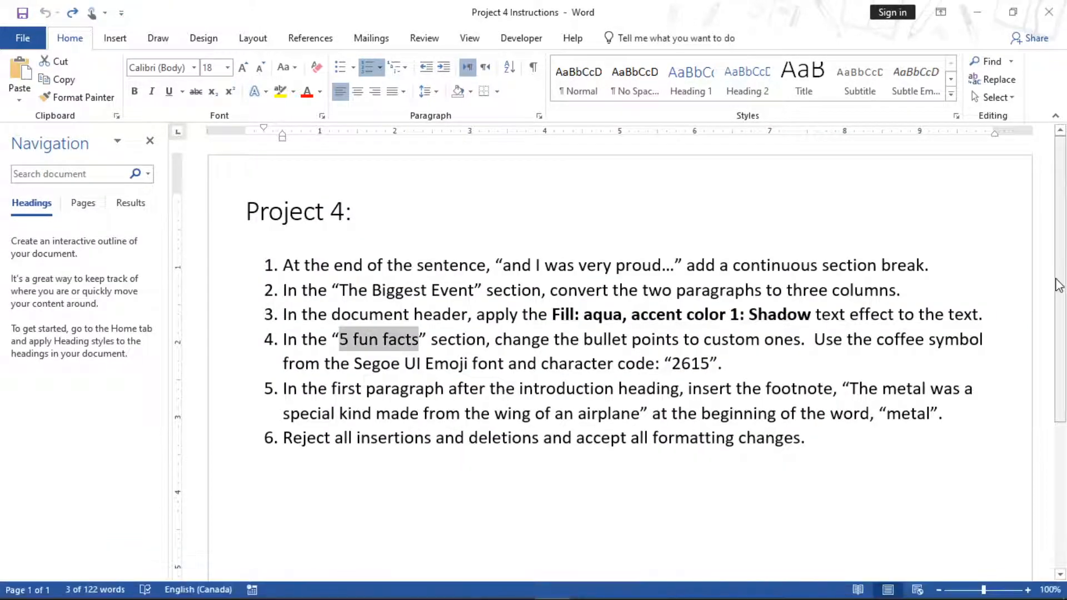
pyautogui.scroll(-3, 642, 328)
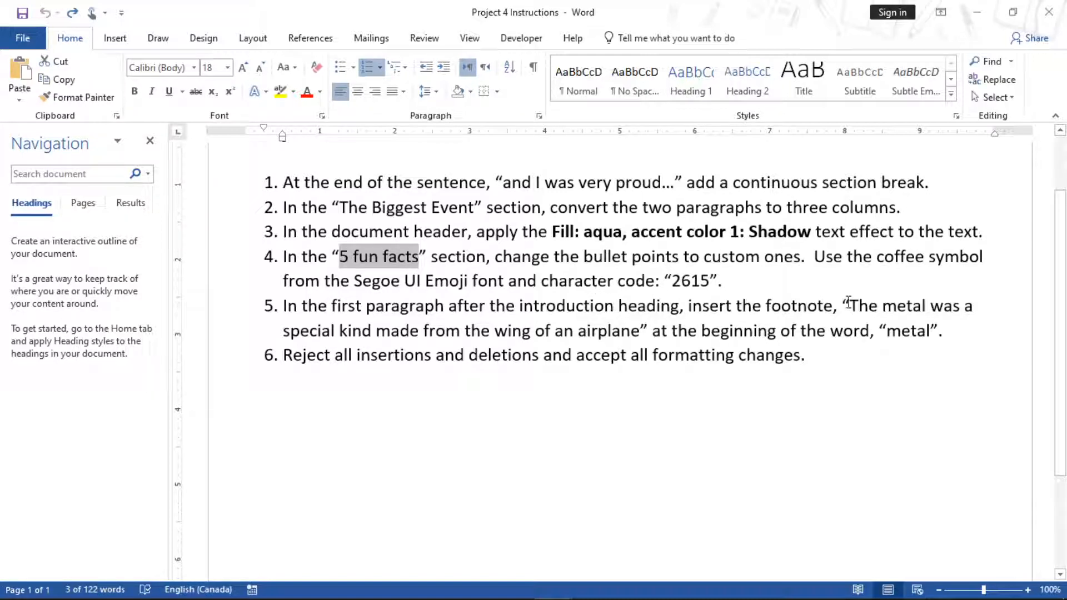
pyautogui.moveTo(852, 300); pyautogui.dragTo(641, 330)
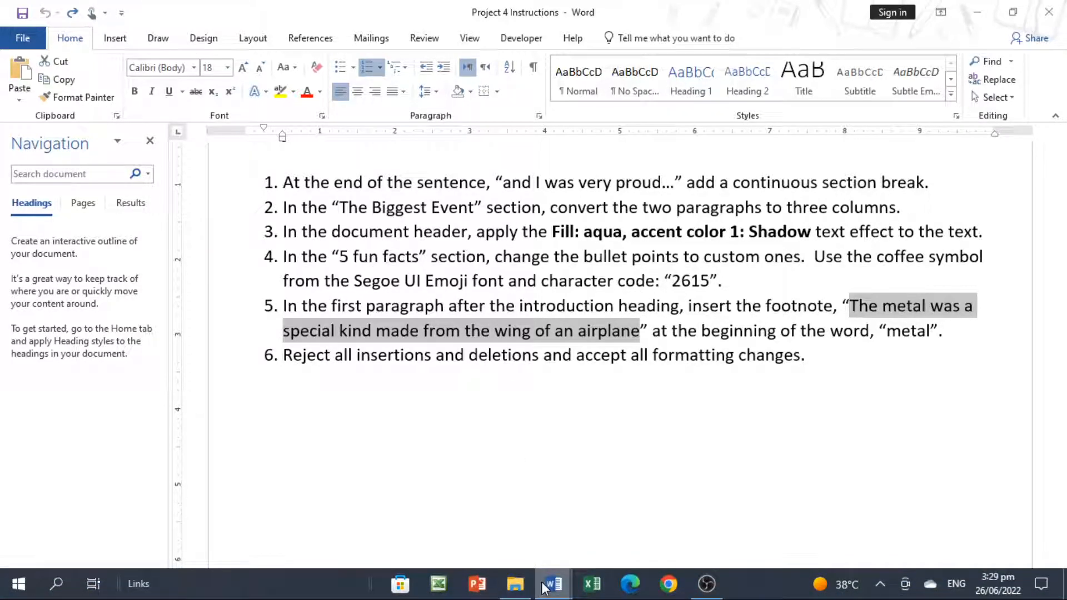
pyautogui.moveTo(544, 586)
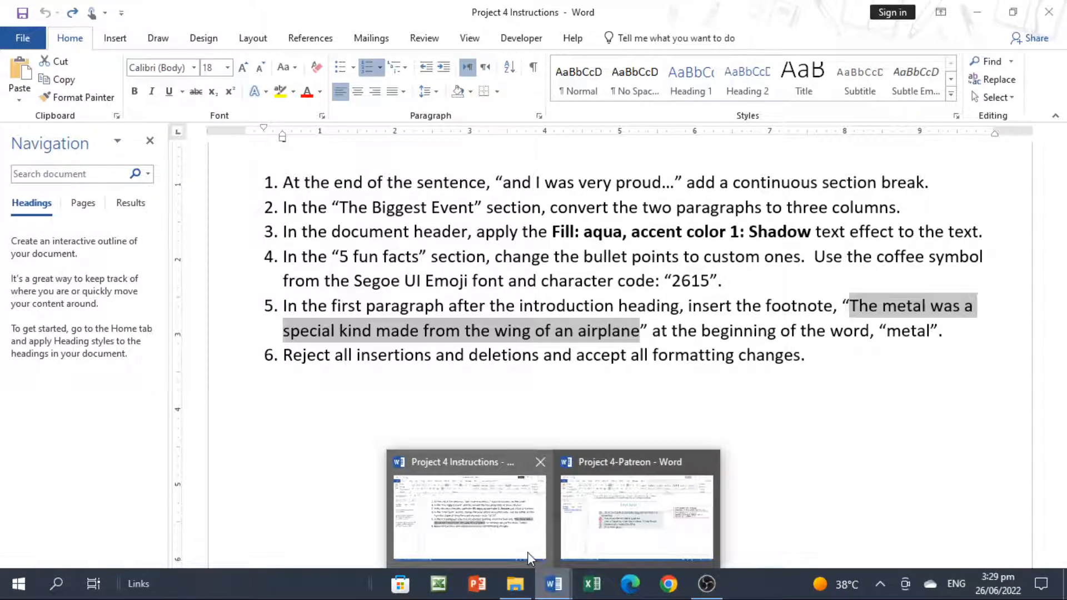
pyautogui.click(566, 549)
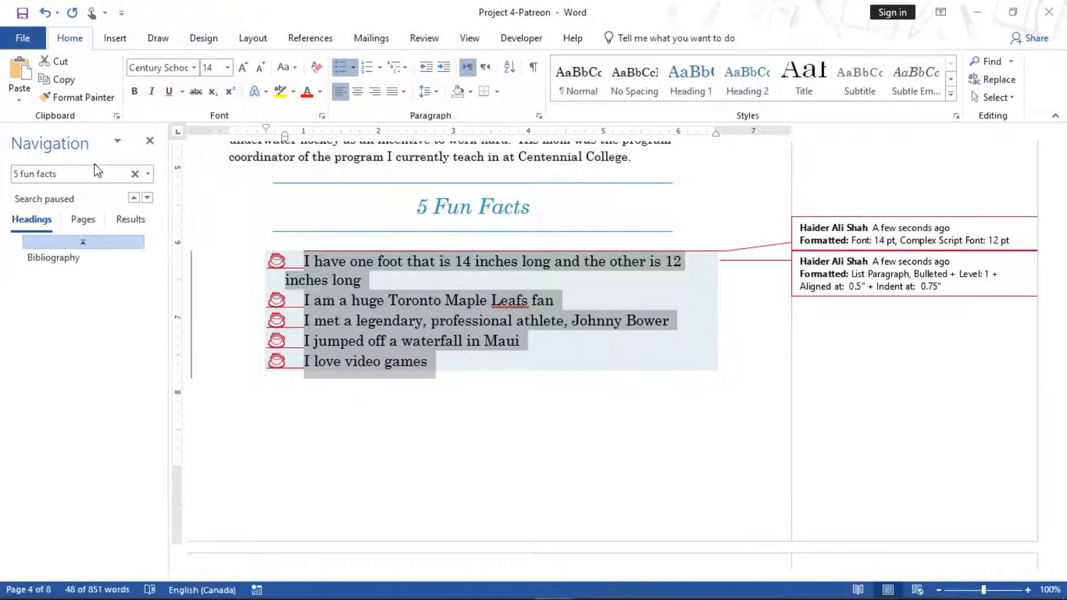
# Search Project 4-Patreon for "Introduction", go to the heading beyond the table of contents, and select the first paragraph below it
pyautogui.click(82, 175)
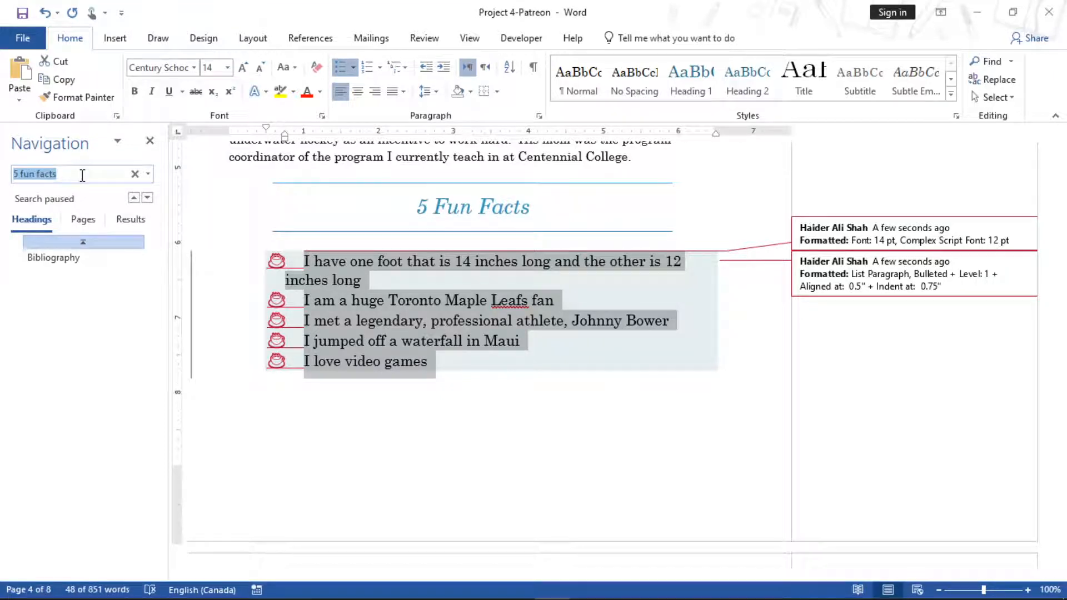
pyautogui.press('BackSpace')
pyautogui.write('Introd')
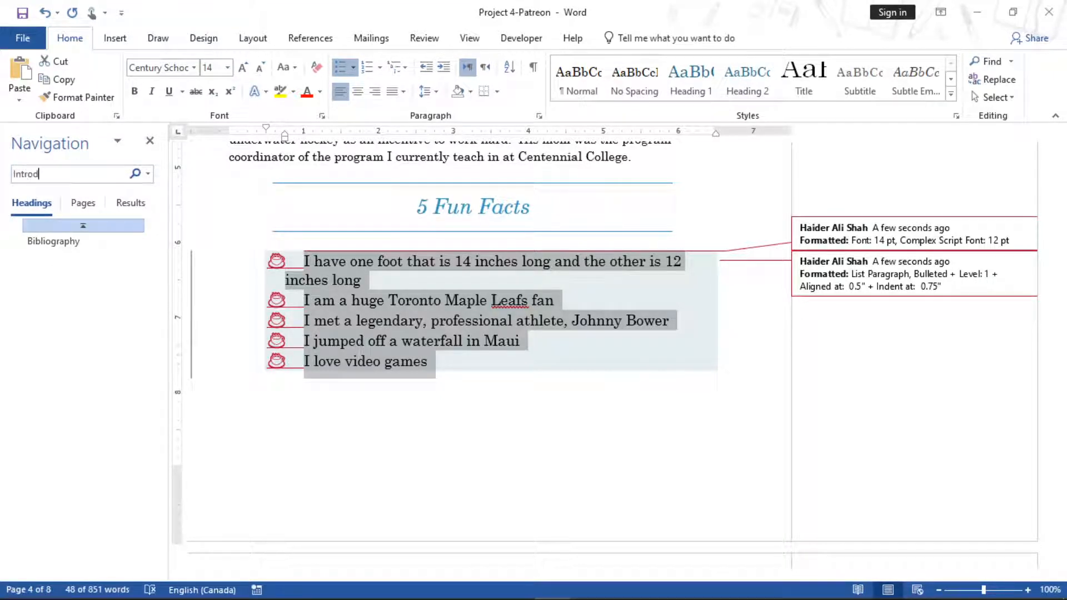
pyautogui.write('uctoin')
pyautogui.press('BackSpace')
pyautogui.press('BackSpace')
pyautogui.press('BackSpace')
pyautogui.press('BackSpace')
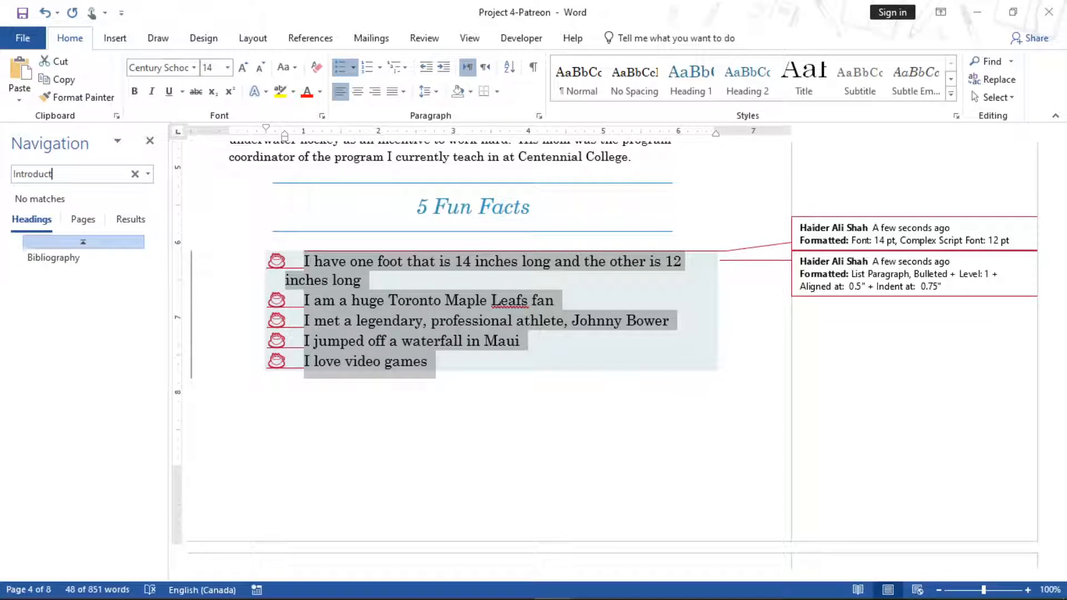
pyautogui.write('tion')
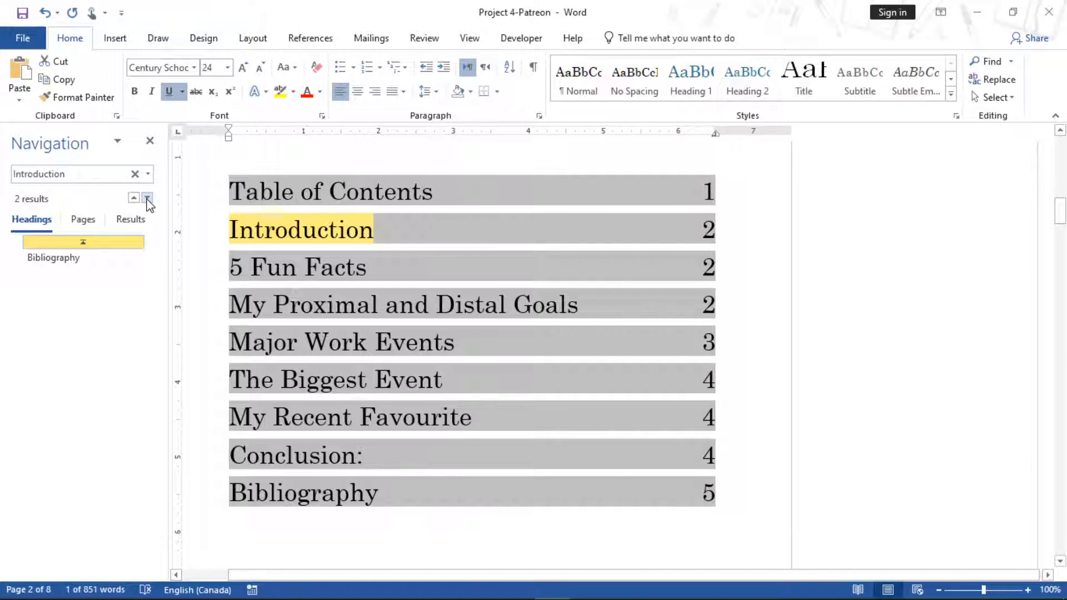
pyautogui.click(147, 198)
pyautogui.click(147, 199)
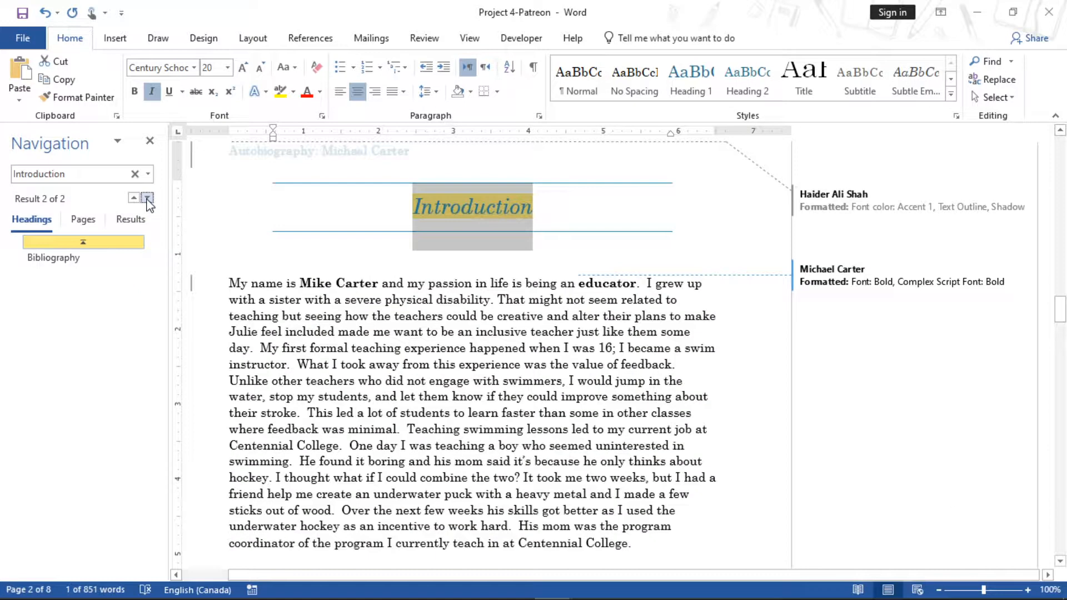
pyautogui.click(274, 260)
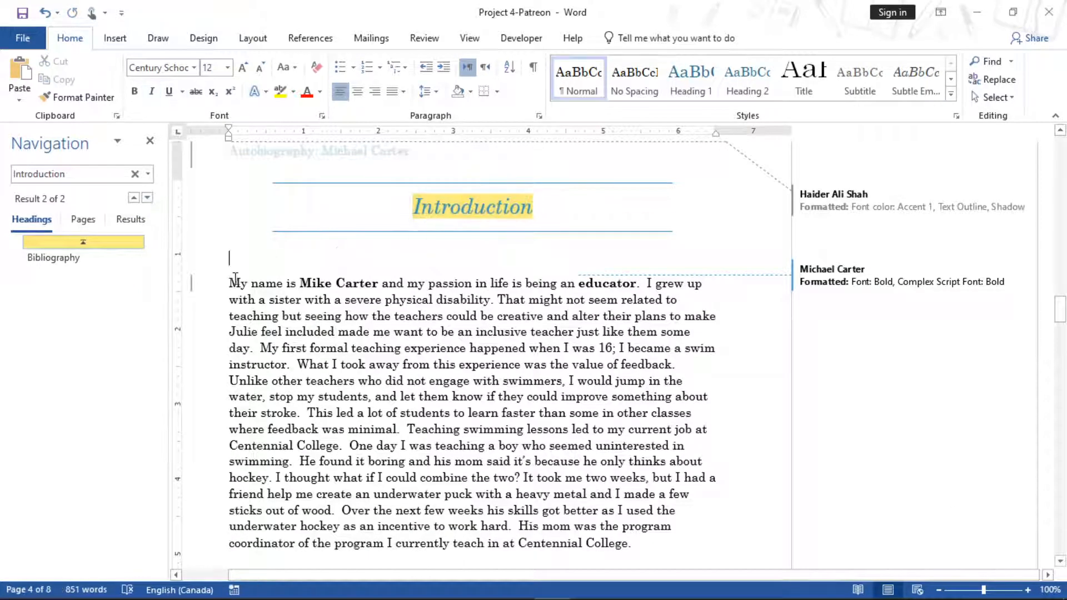
pyautogui.click(234, 280)
pyautogui.moveTo(641, 545); pyautogui.dragTo(235, 282)
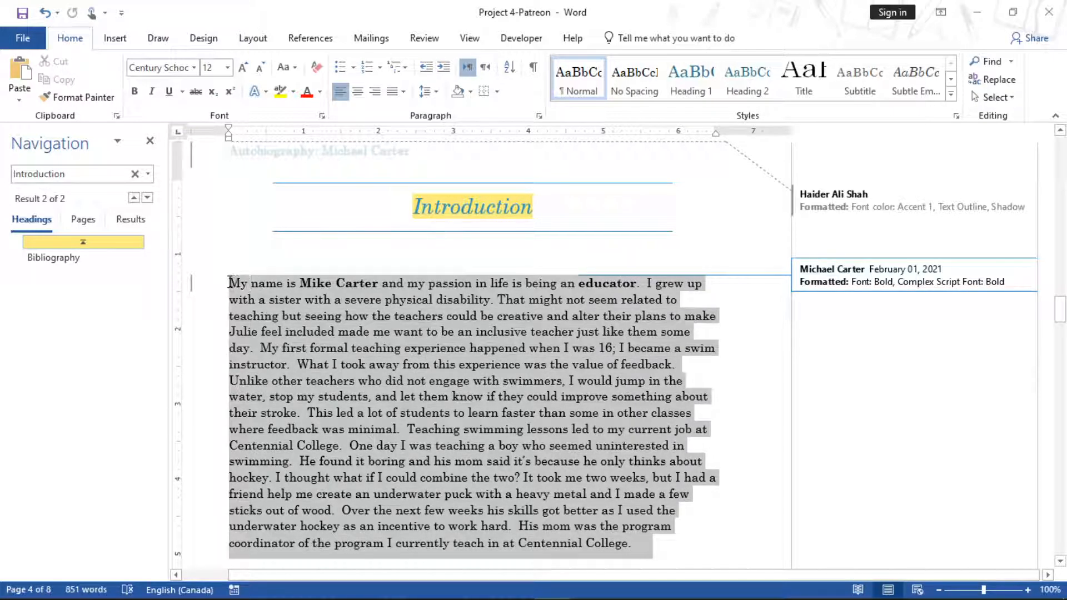
# Insert the footnote "The metal was a special kind made from the wing of an airplane" directly before the word "metal" in the Introduction paragraph
pyautogui.click(86, 177)
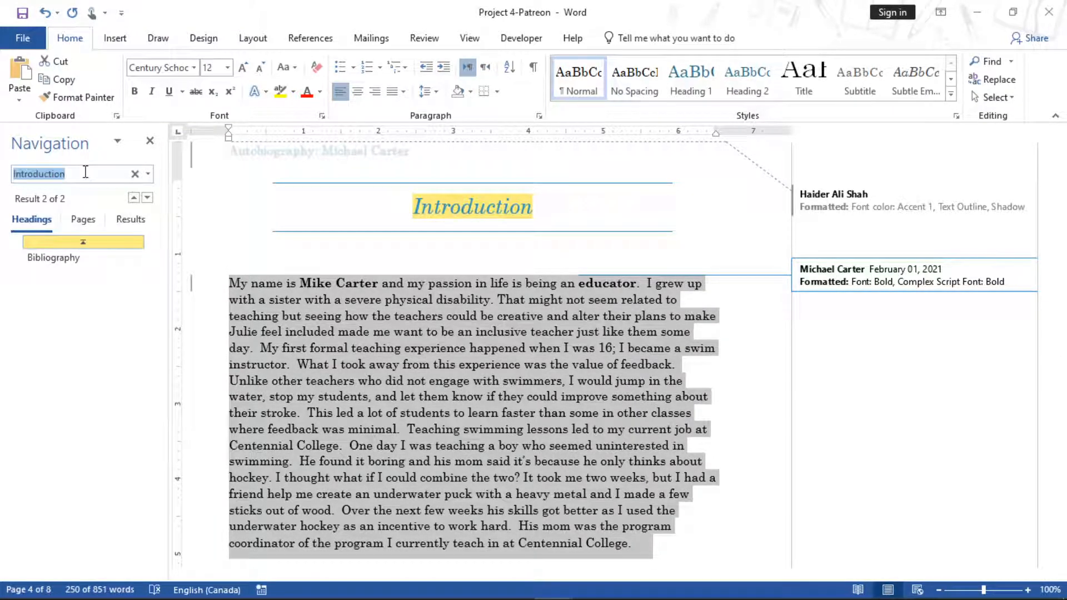
pyautogui.write('Metal')
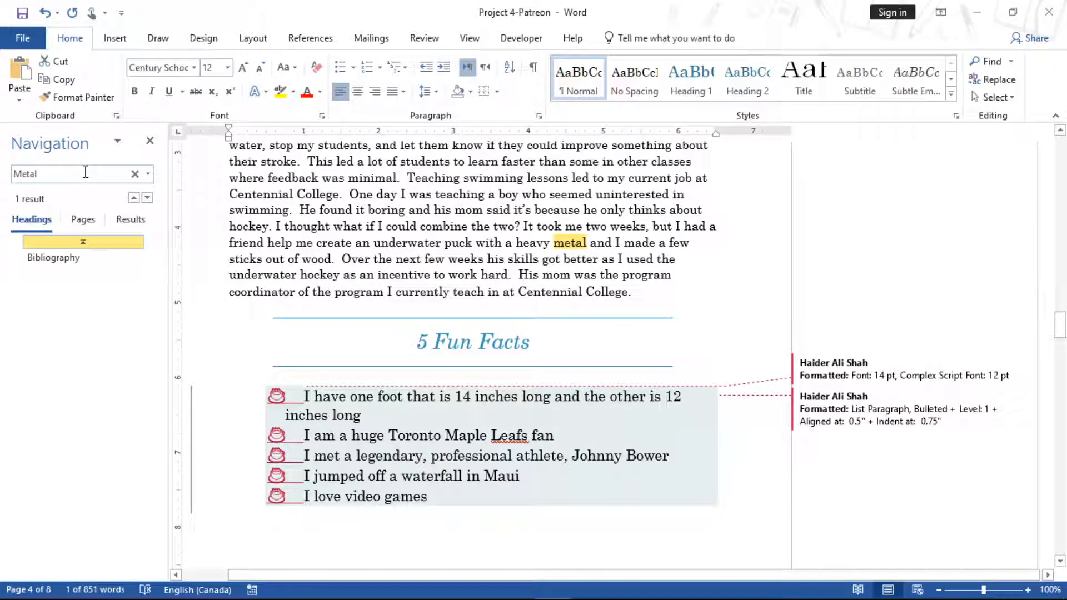
pyautogui.click(589, 244)
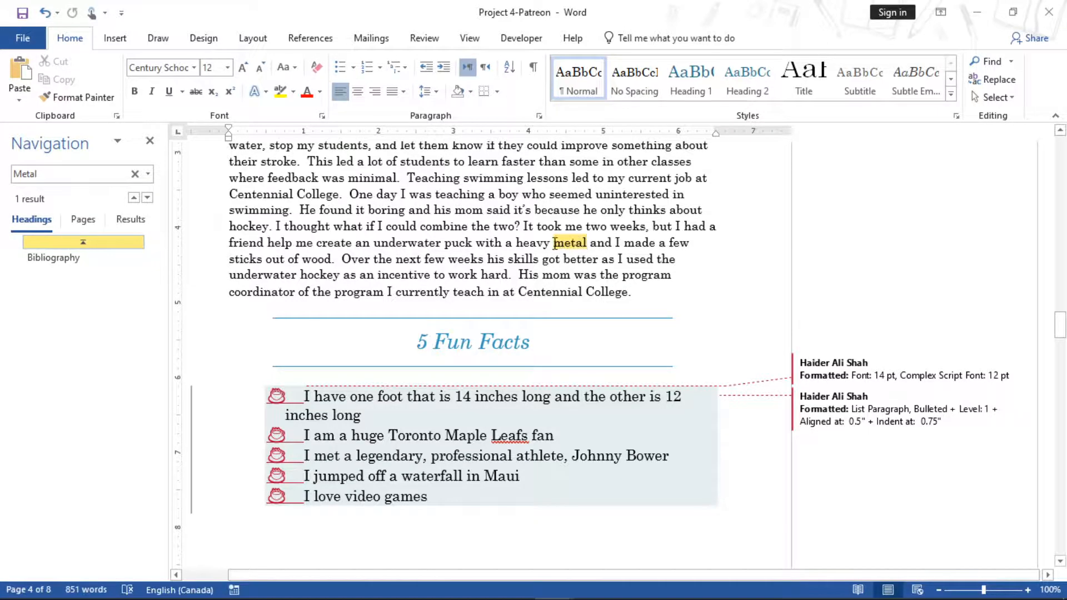
pyautogui.click(551, 580)
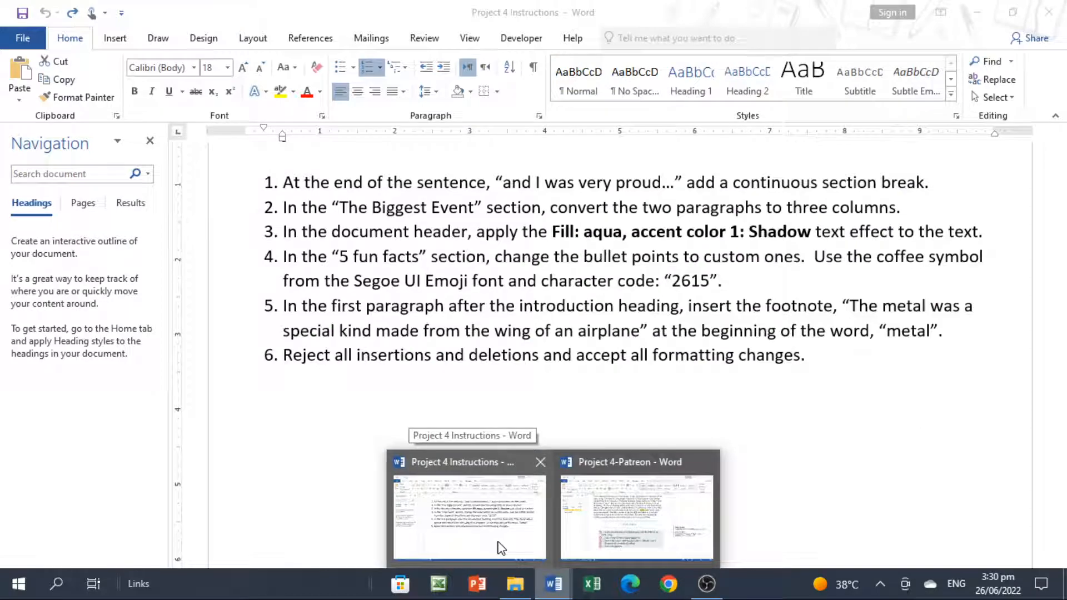
pyautogui.click(622, 522)
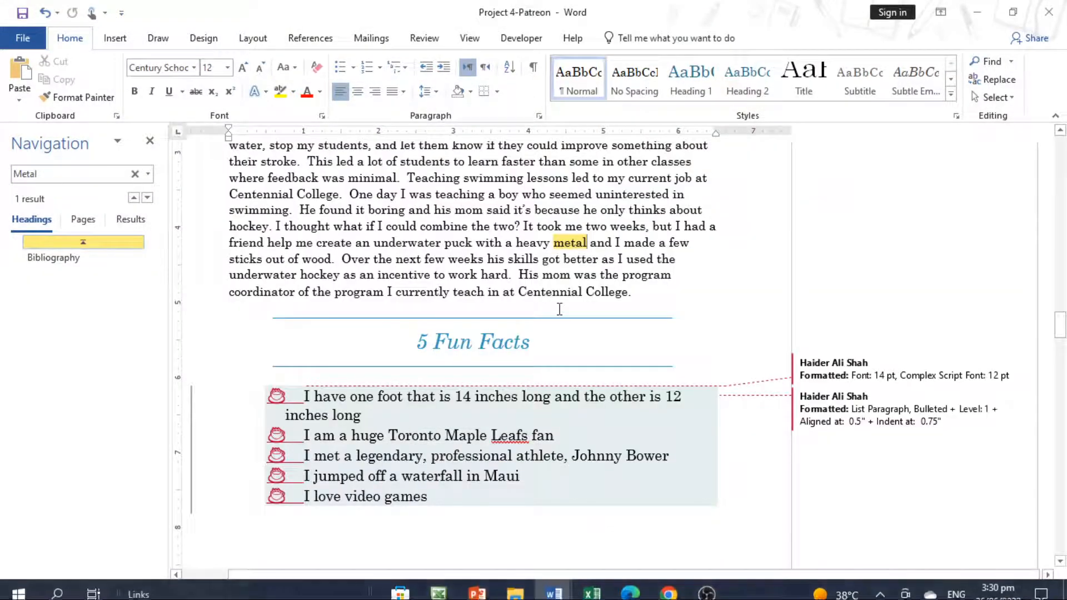
pyautogui.click(300, 43)
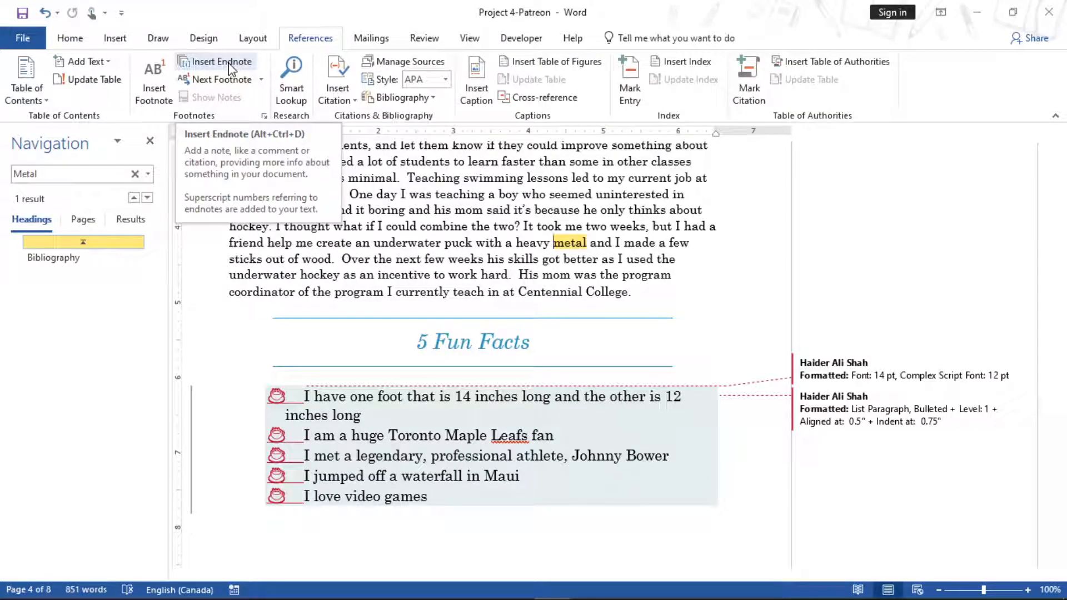
pyautogui.click(158, 105)
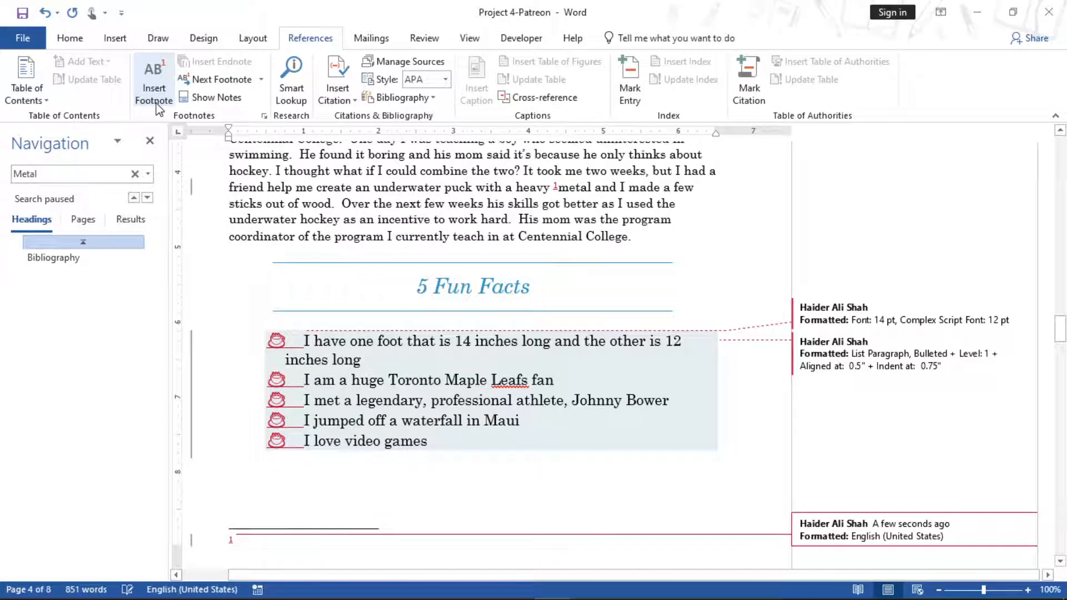
pyautogui.moveTo(1060, 330); pyautogui.dragTo(1060, 346)
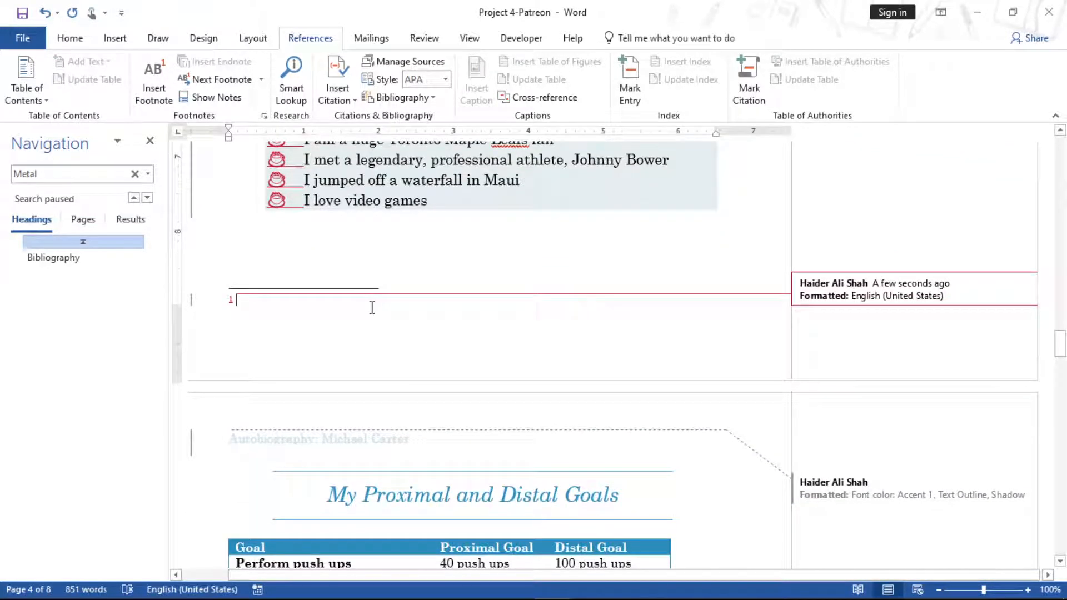
pyautogui.write('The metal was a special kind made from the wing of an airplane')
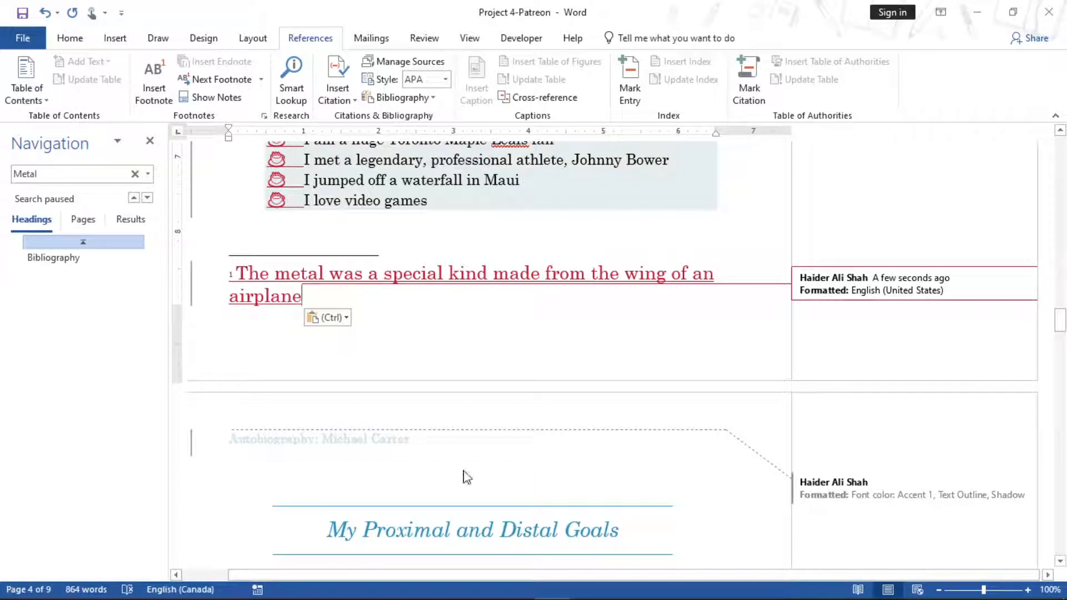
# Check the sixth instruction in Project 4 Instructions and return to Project 4-Patreon
pyautogui.moveTo(539, 592)
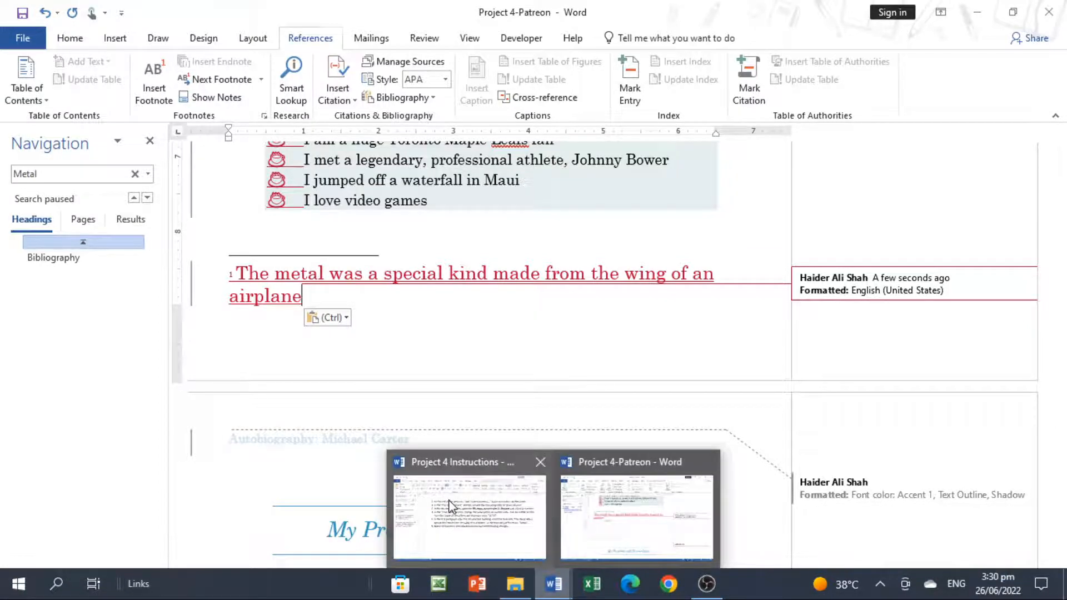
pyautogui.click(469, 511)
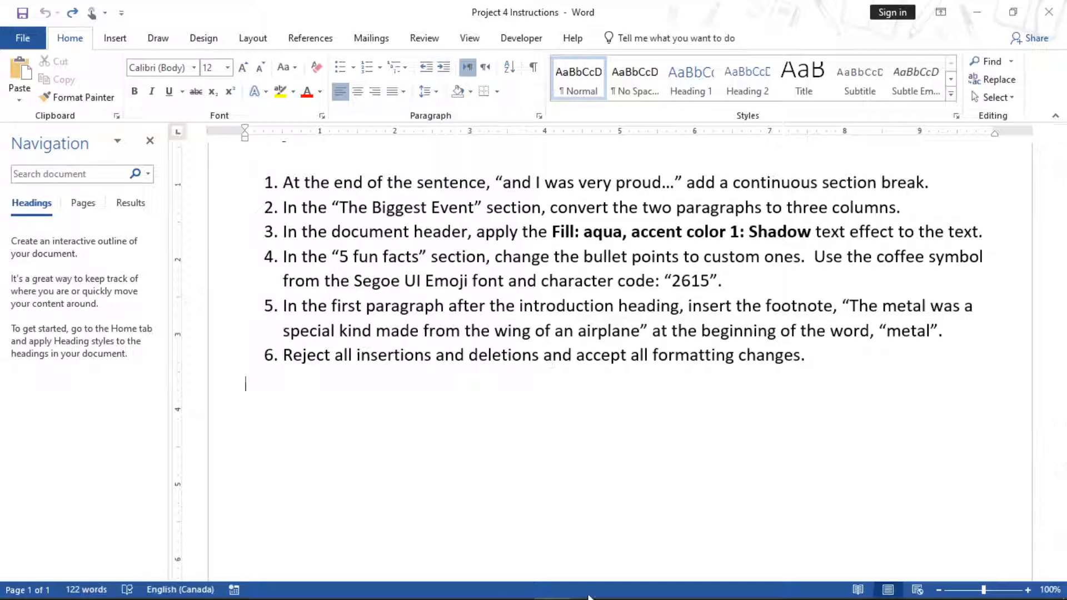
pyautogui.moveTo(553, 583)
pyautogui.click(618, 541)
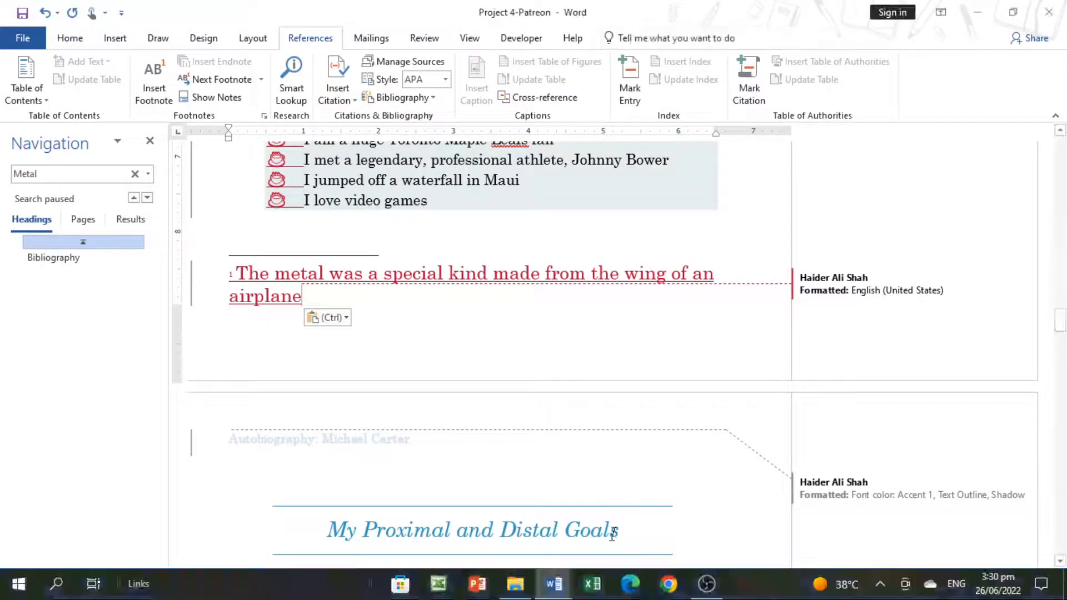
# Show the tracked changes of Project 4-Patreon in a vertical Reviewing Pane
pyautogui.click(422, 39)
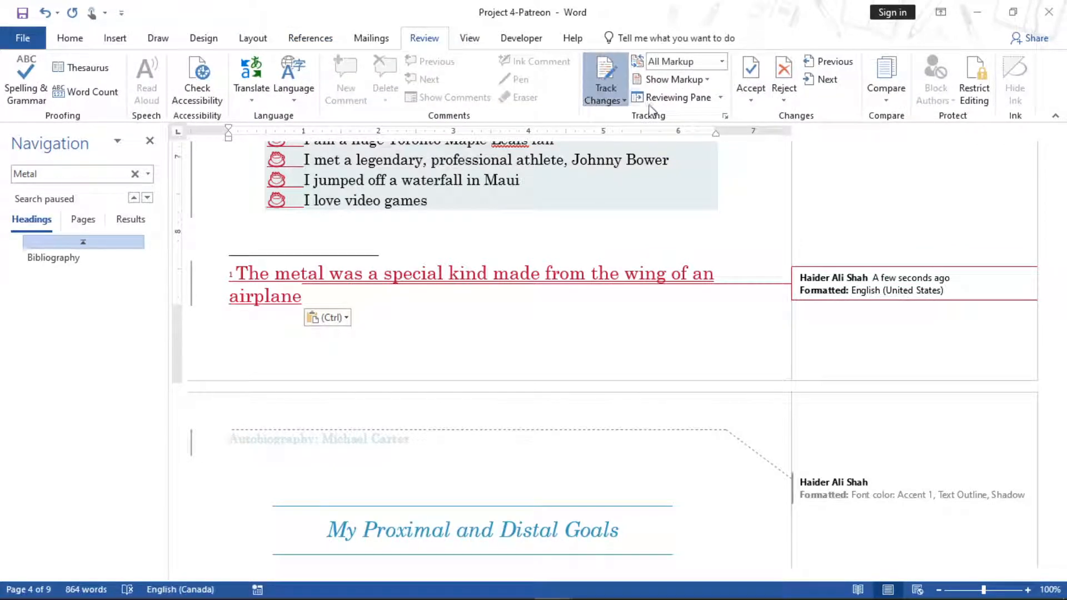
pyautogui.click(721, 99)
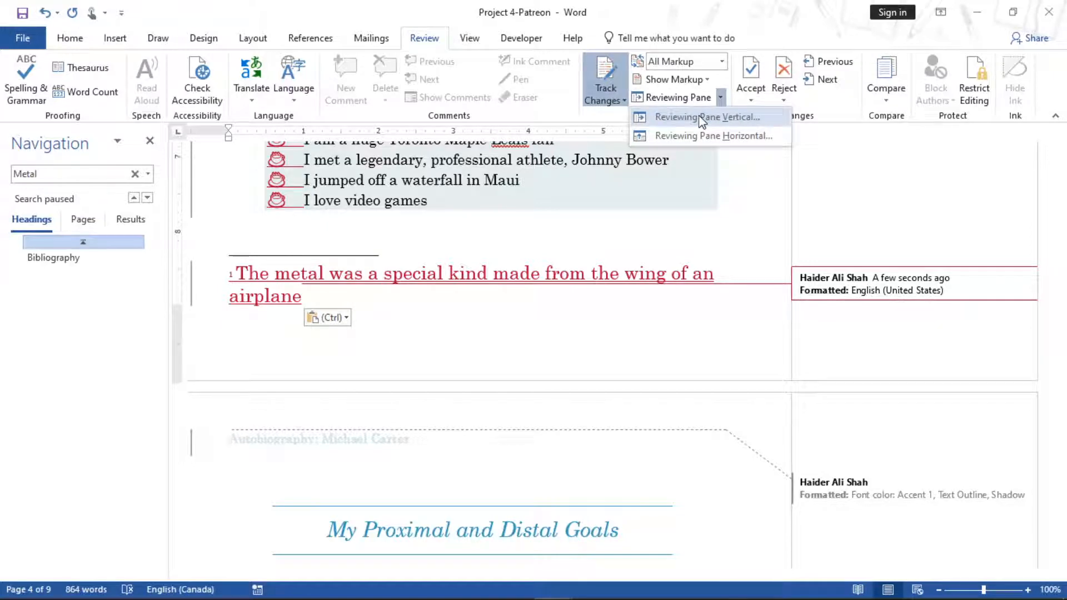
pyautogui.click(703, 118)
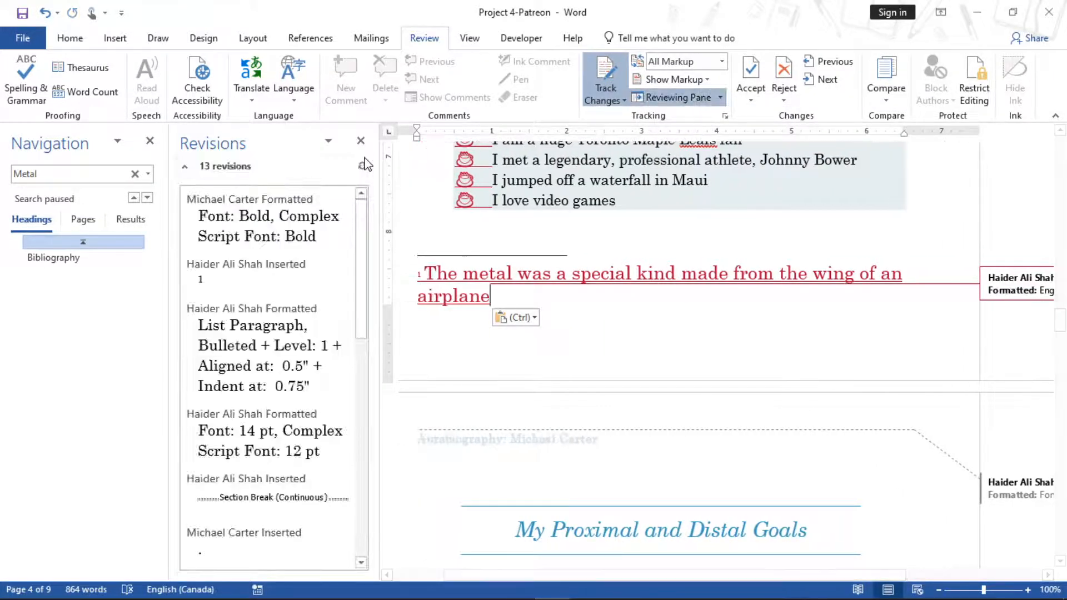
# Reread the sixth instruction in Project 4 Instructions, selecting its phrases "formatting changes" and "insertions and deletions"
pyautogui.moveTo(566, 595)
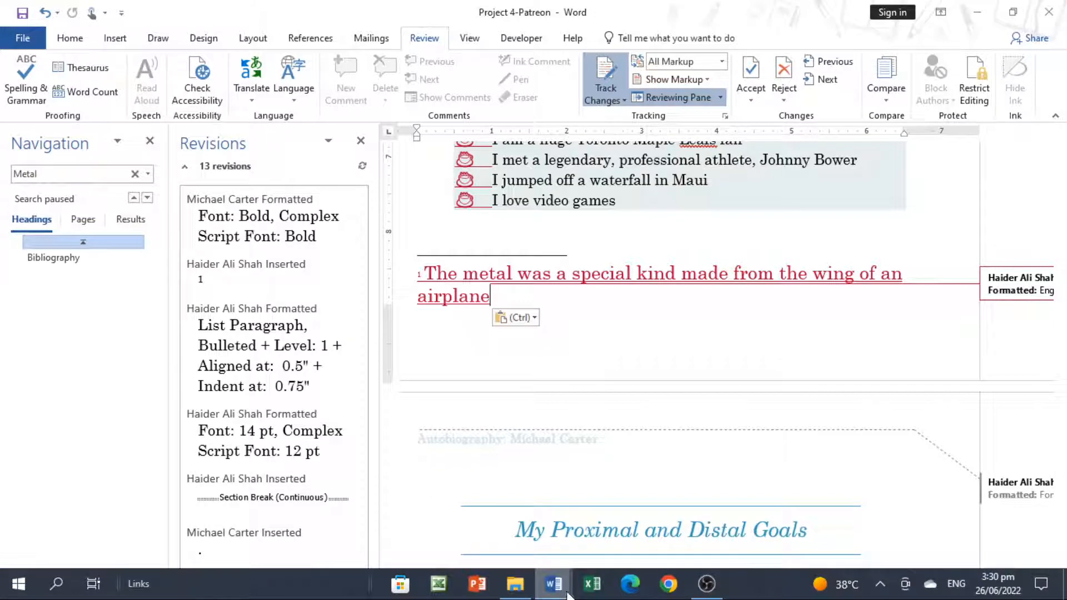
pyautogui.click(493, 514)
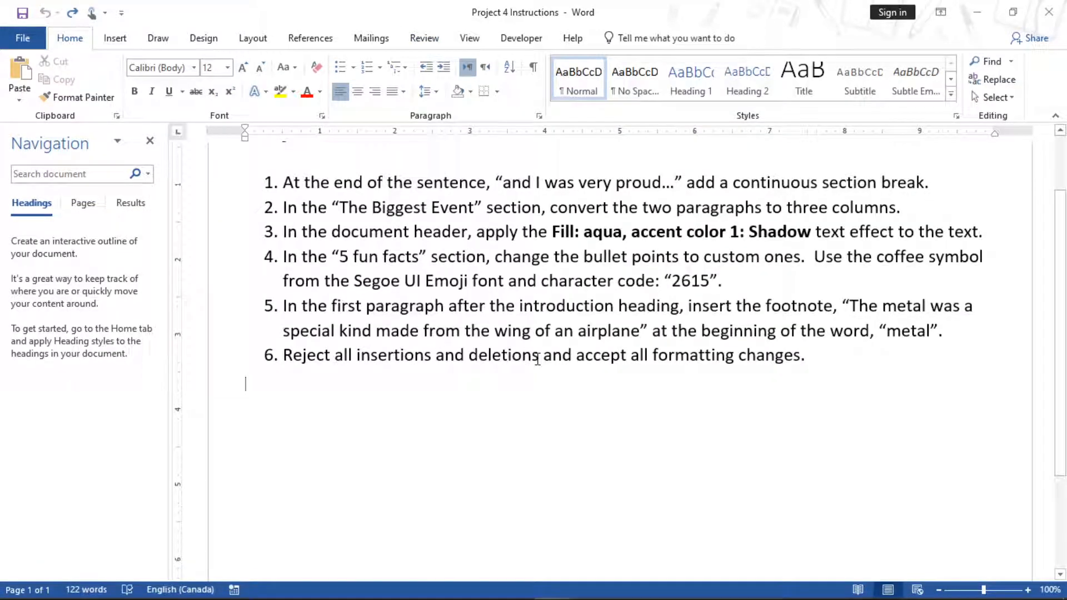
pyautogui.moveTo(537, 360); pyautogui.dragTo(356, 356)
pyautogui.click(676, 356)
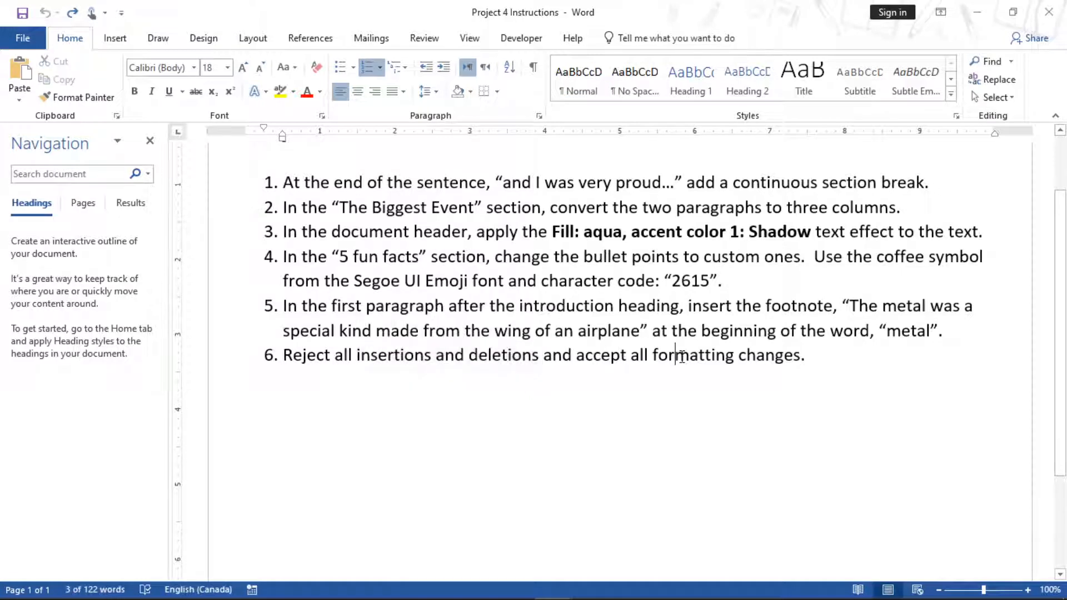
pyautogui.moveTo(800, 356); pyautogui.dragTo(666, 360)
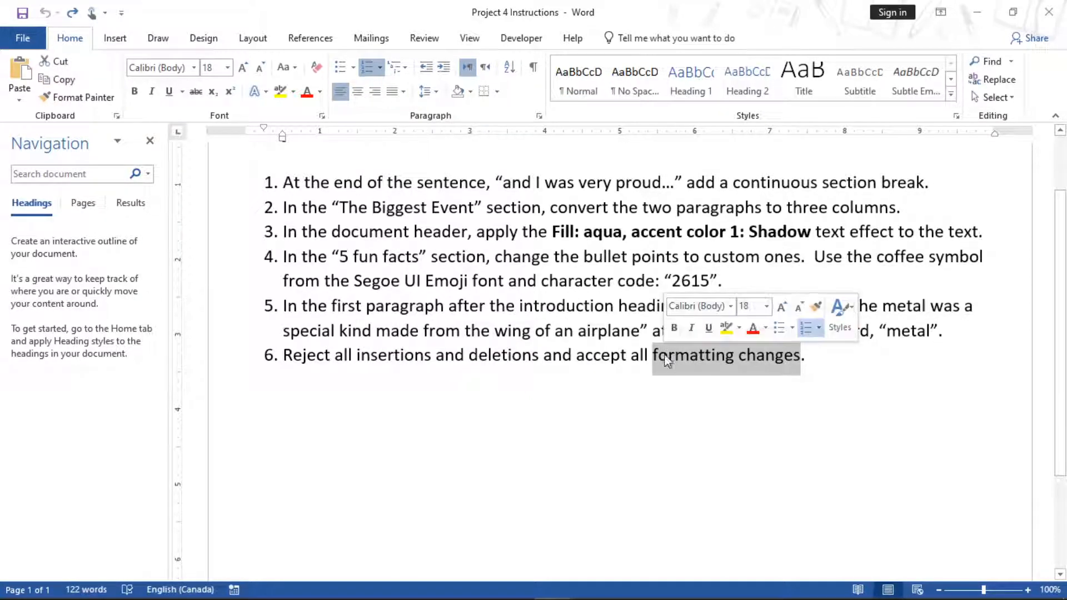
pyautogui.click(610, 356)
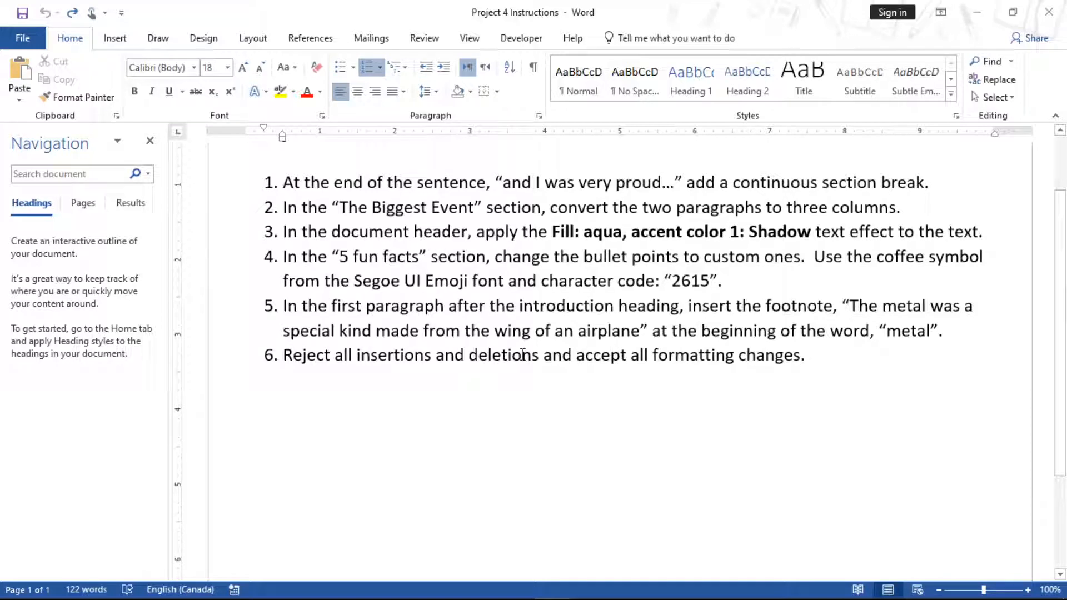
pyautogui.moveTo(542, 356); pyautogui.dragTo(359, 356)
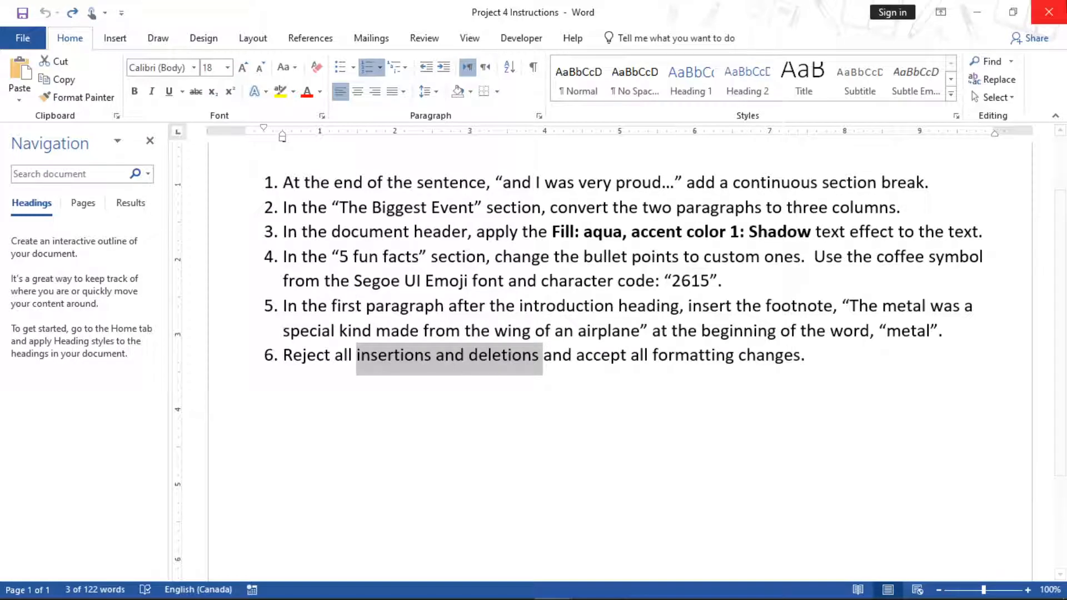
# Back in Project 4-Patreon, accept the tracked bold formatting change and reject the inserted footnote in the Introduction paragraph
pyautogui.click(977, 12)
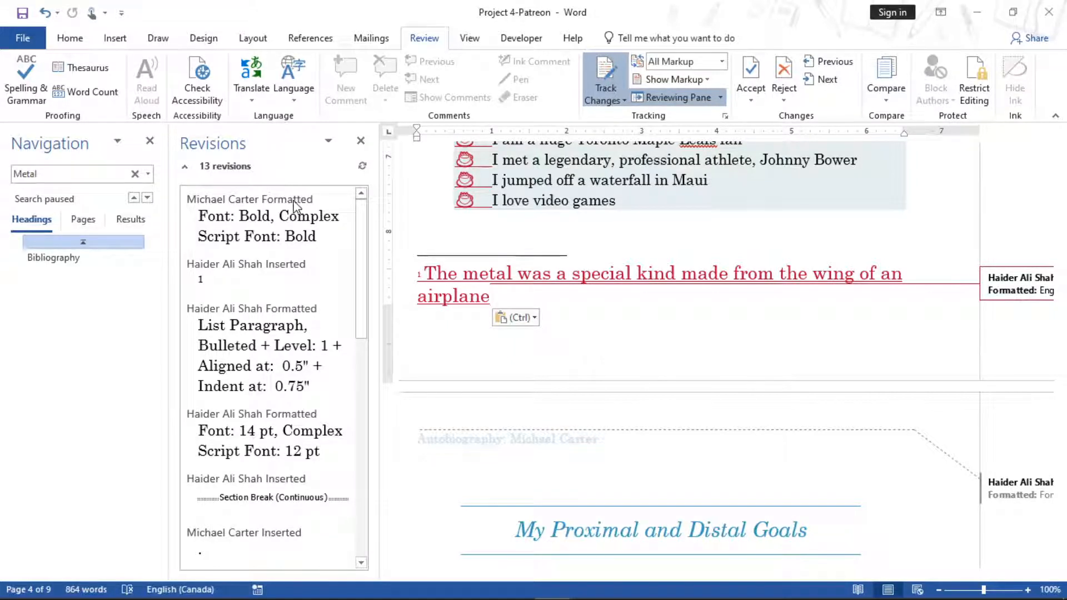
pyautogui.rightClick(285, 205)
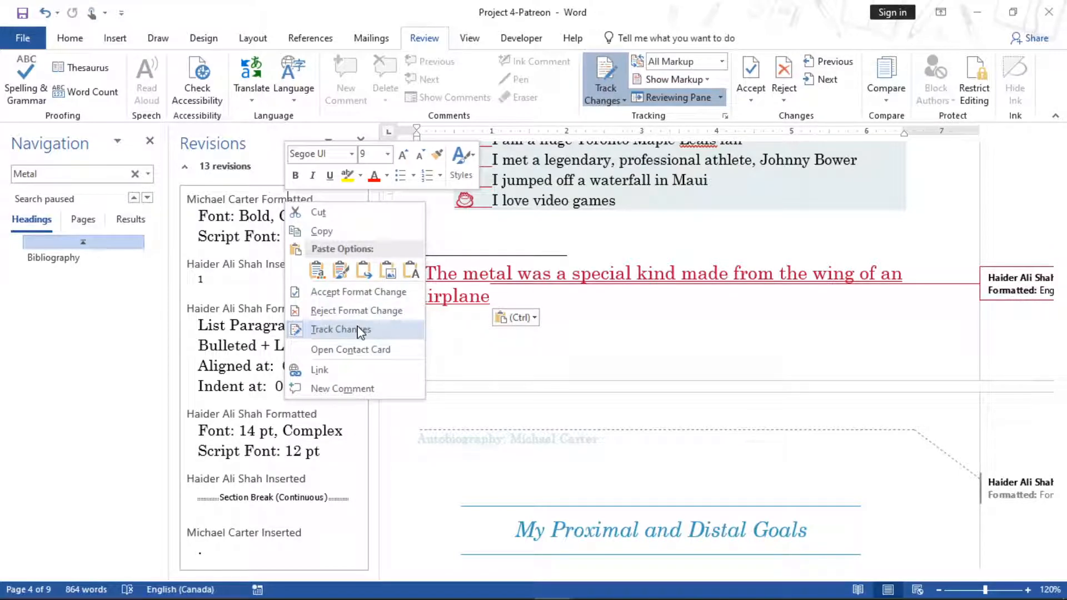
pyautogui.click(357, 293)
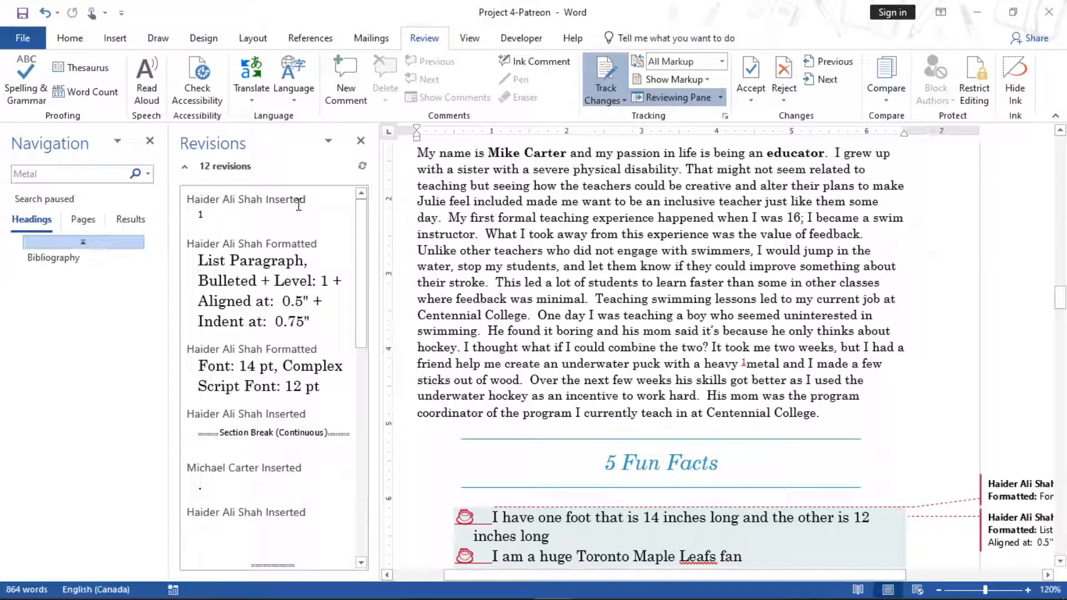
pyautogui.rightClick(284, 201)
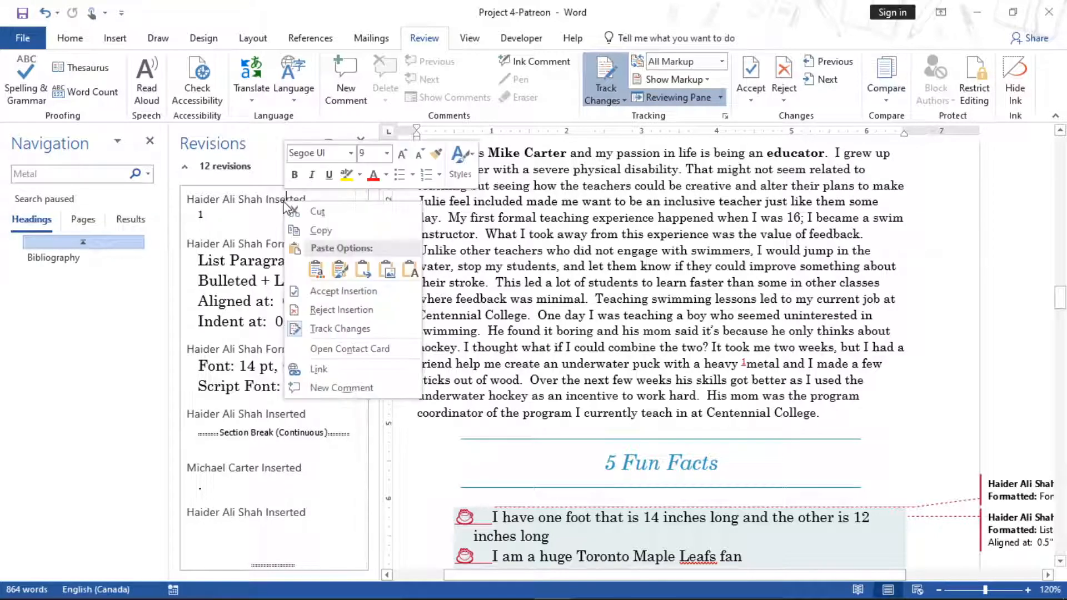
pyautogui.click(345, 314)
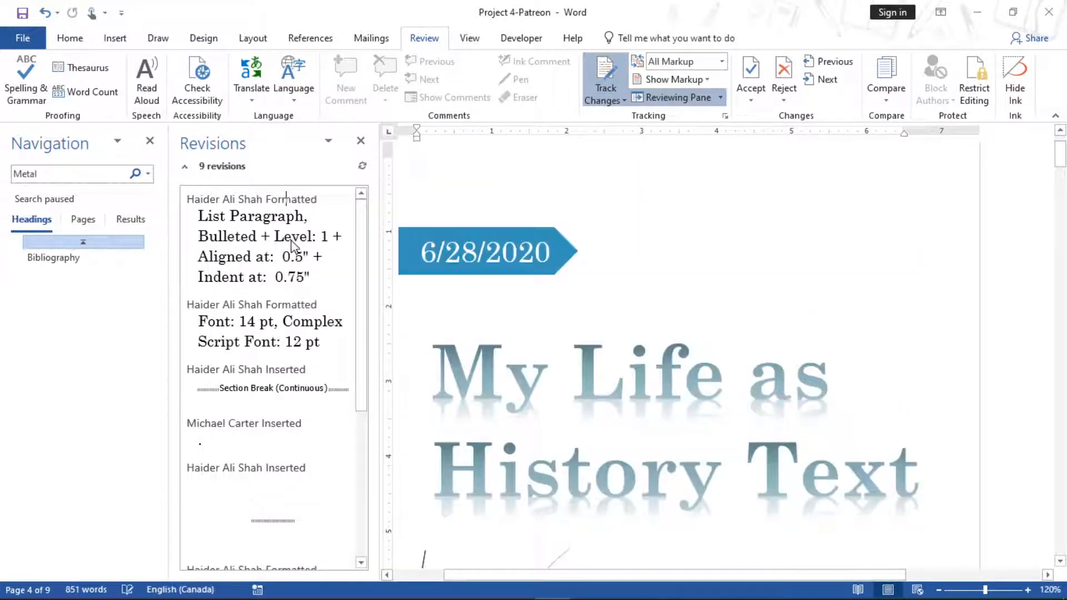
# Accept the tracked formatting changes for the bulleted List Paragraph and the 14 pt font
pyautogui.rightClick(270, 205)
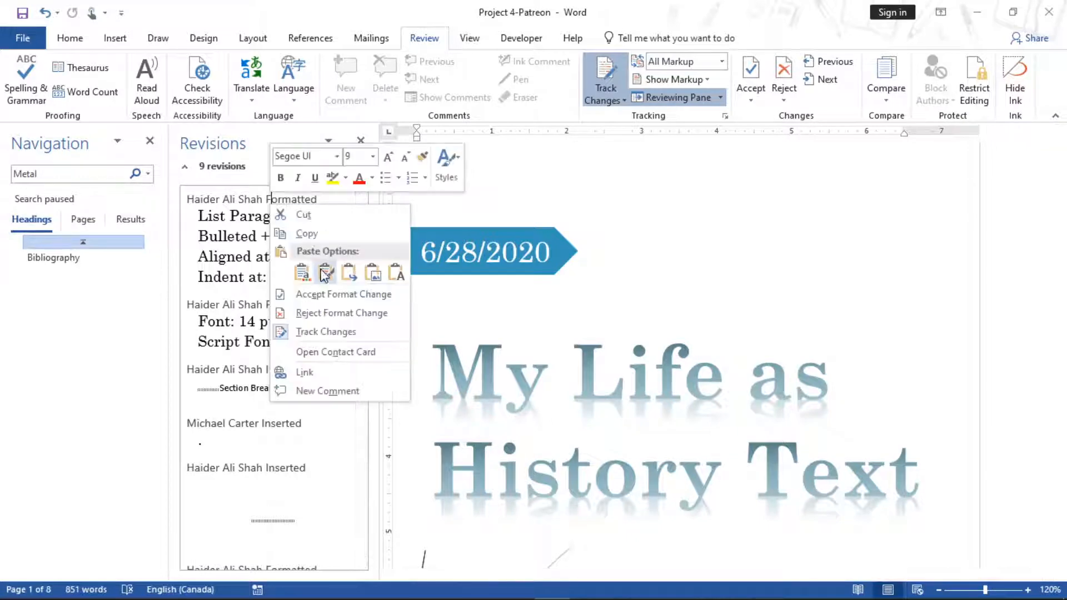
pyautogui.click(327, 290)
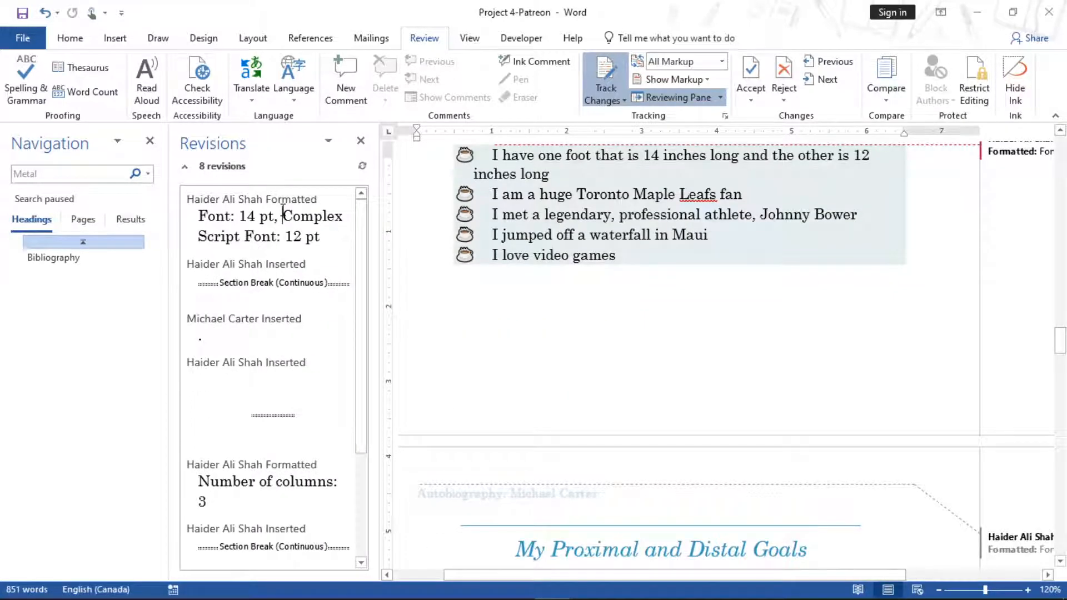
pyautogui.rightClick(282, 211)
pyautogui.click(348, 302)
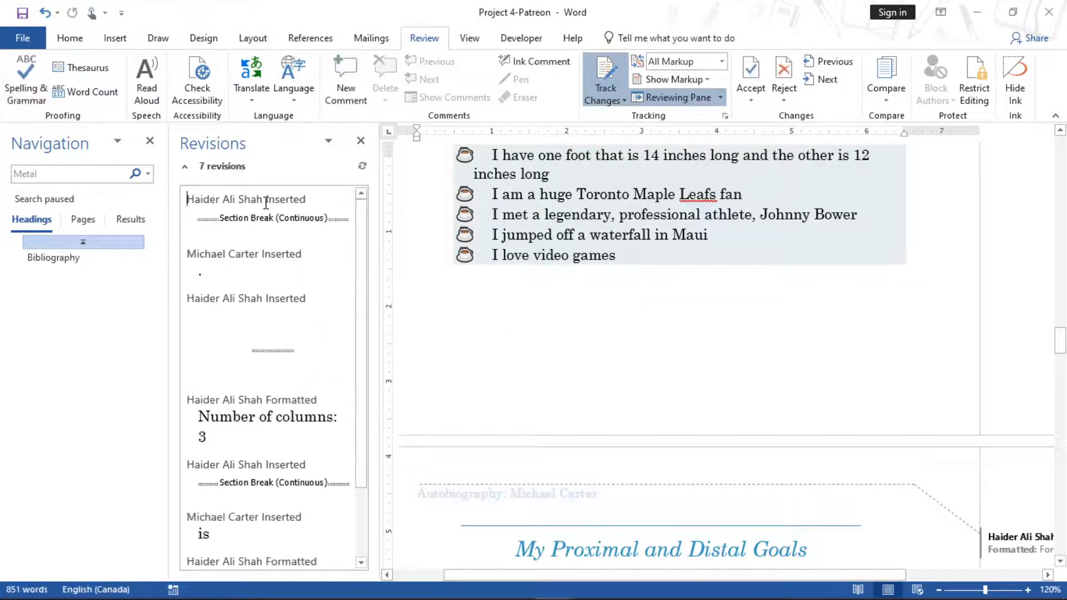
# Reject the remaining tracked insertions one by one, including the continuous section breaks, the period and the word "is"
pyautogui.rightClick(266, 203)
pyautogui.click(322, 310)
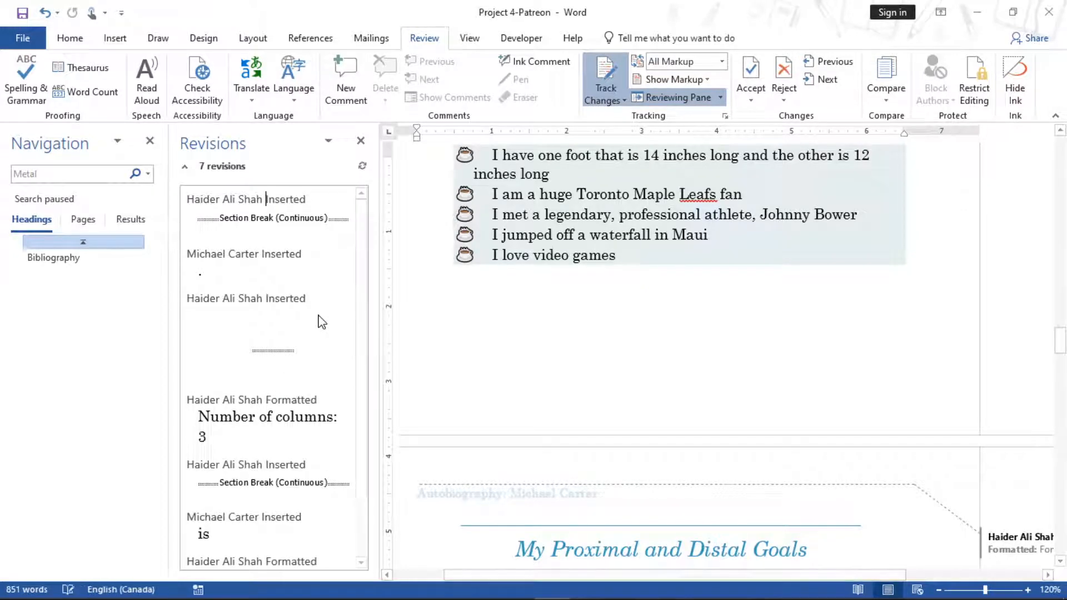
pyautogui.rightClick(269, 198)
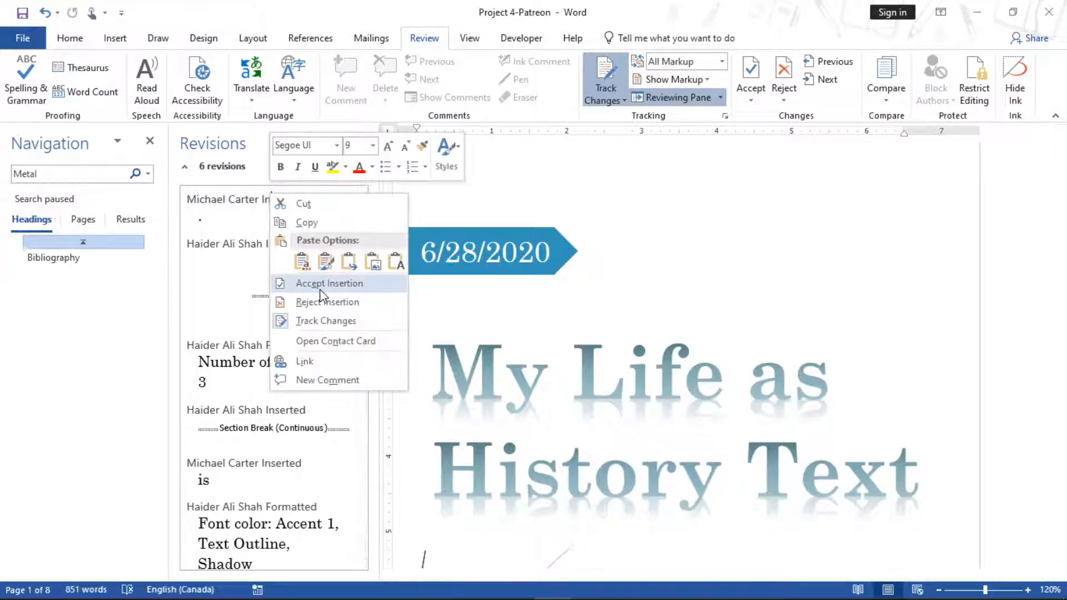
pyautogui.click(326, 303)
pyautogui.rightClick(266, 202)
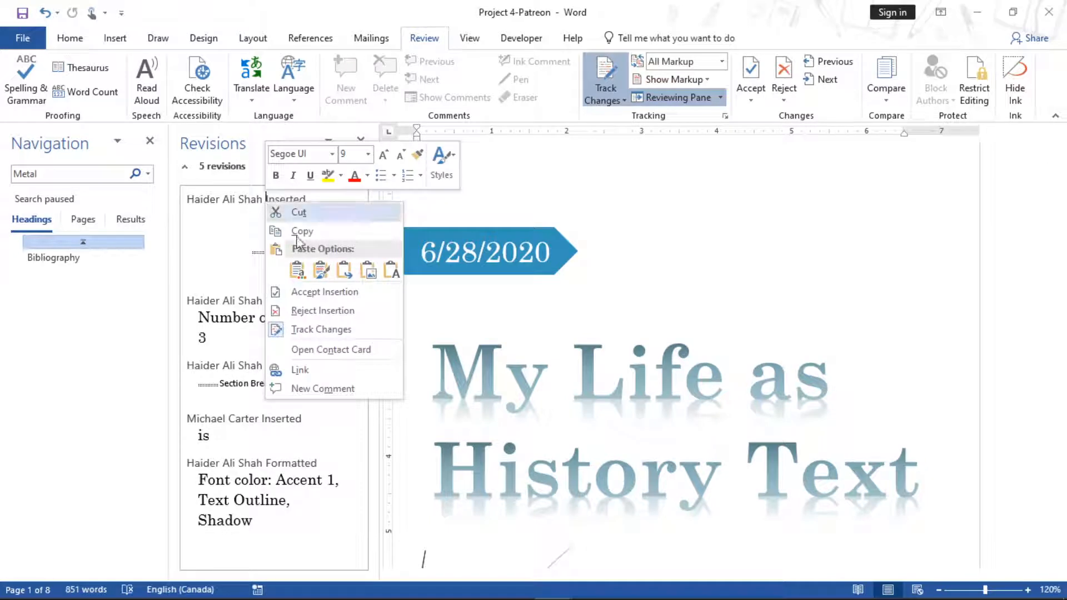
pyautogui.click(340, 314)
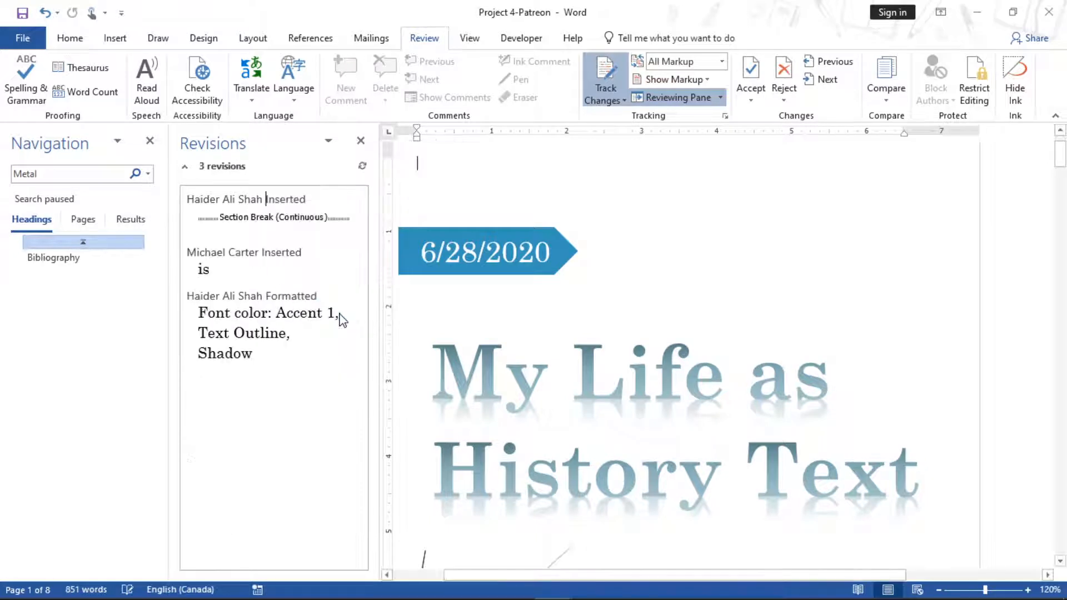
pyautogui.rightClick(283, 214)
pyautogui.click(344, 313)
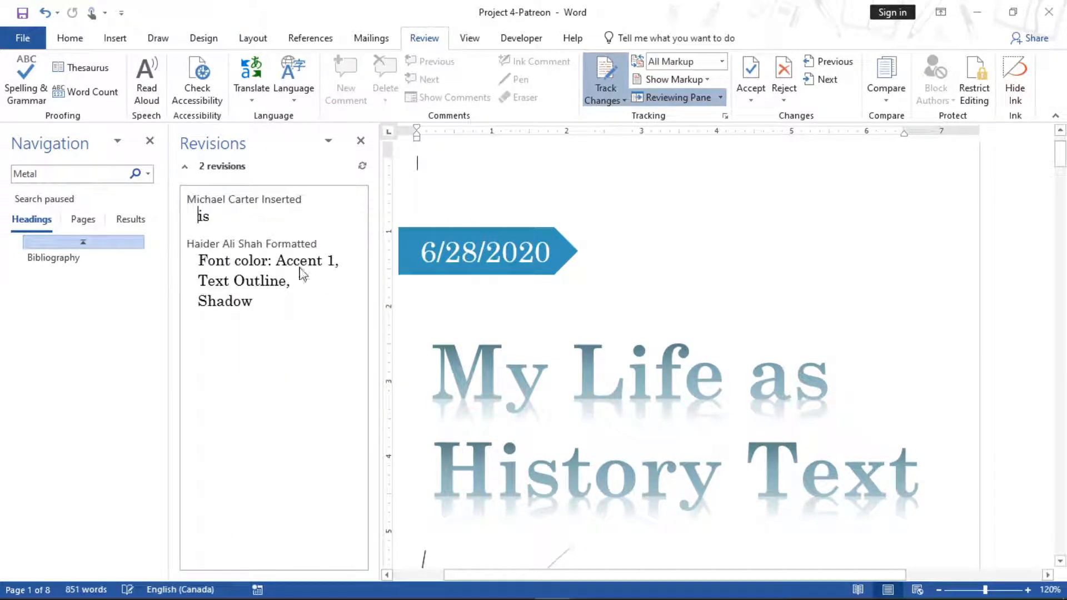
pyautogui.rightClick(269, 203)
pyautogui.click(327, 307)
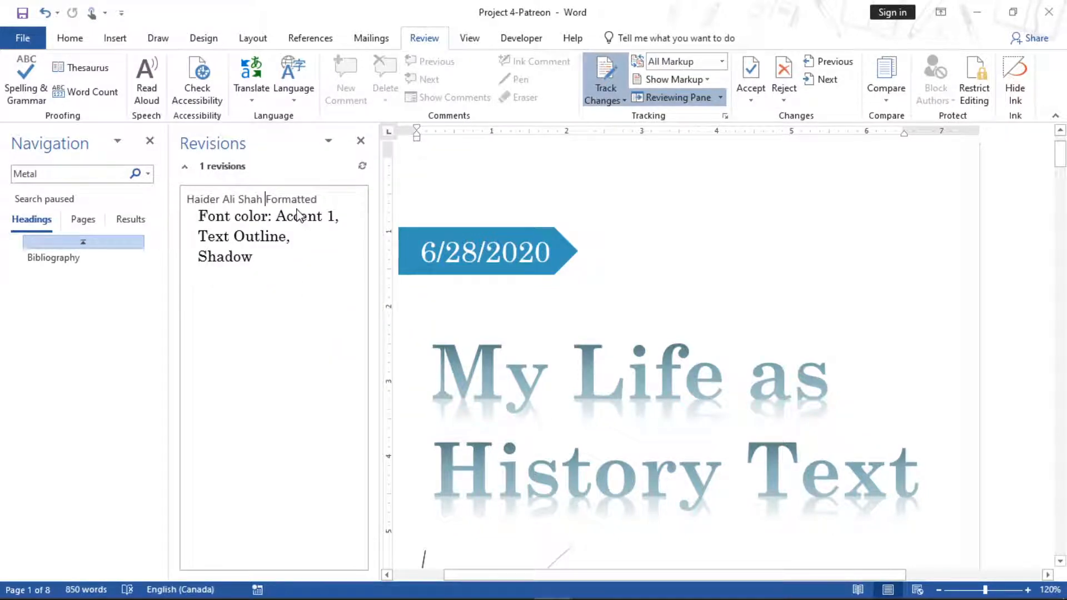
# Accept the format change with Accent 1 font color, text outline and shadow, and close the Revisions and Navigation panes
pyautogui.rightClick(261, 216)
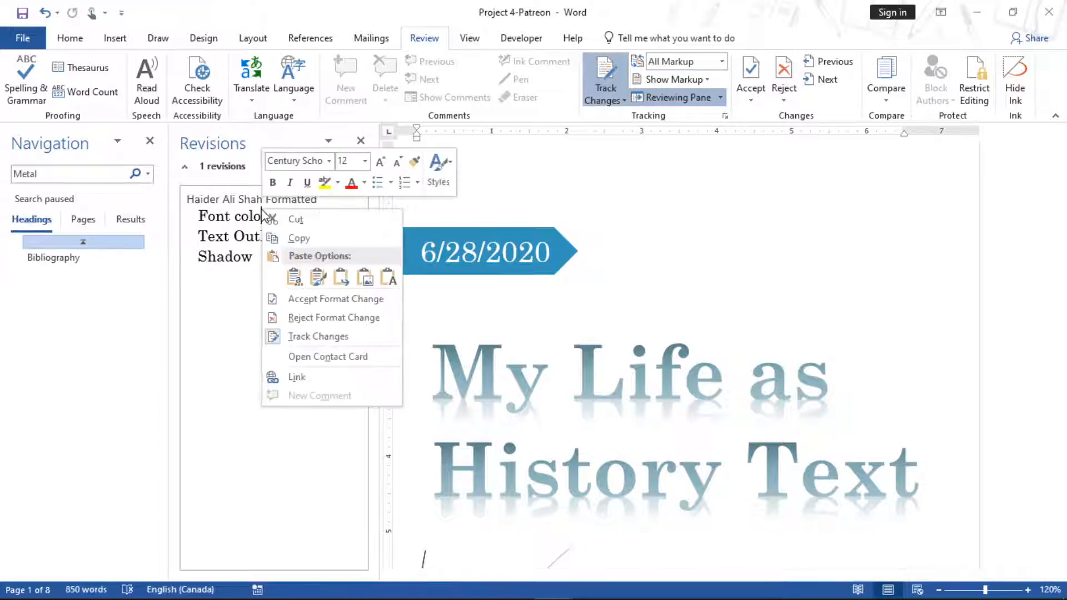
pyautogui.click(305, 304)
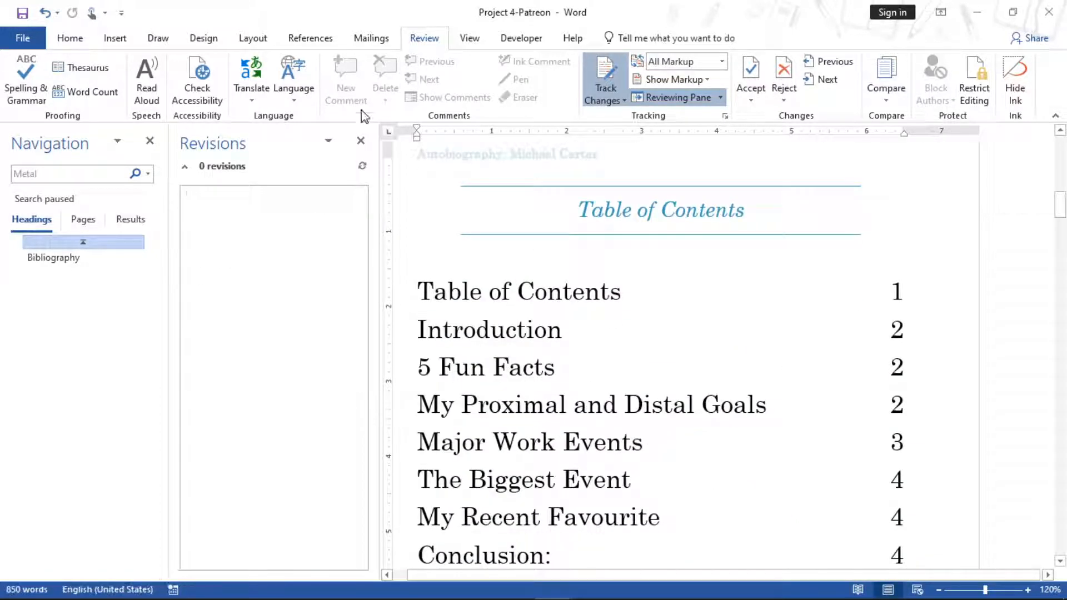
pyautogui.click(360, 140)
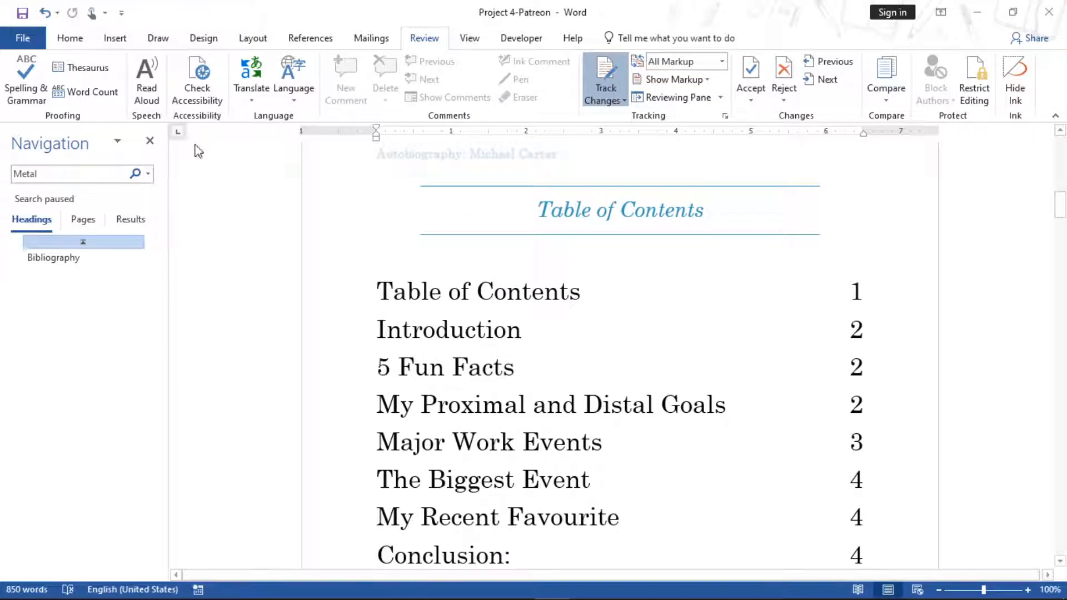
pyautogui.click(149, 141)
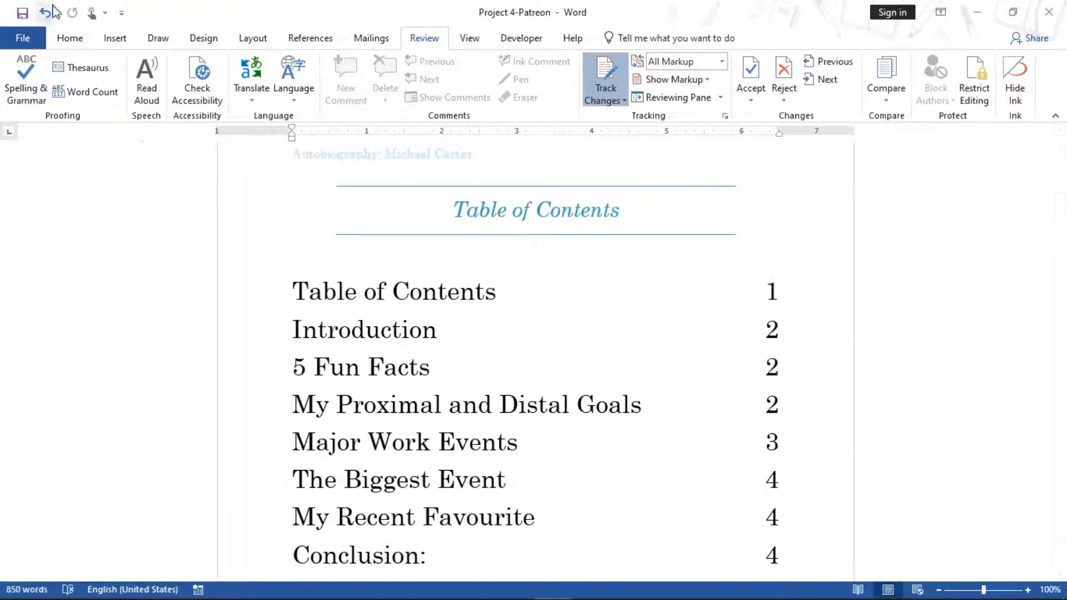
pyautogui.click(23, 38)
pyautogui.click(25, 25)
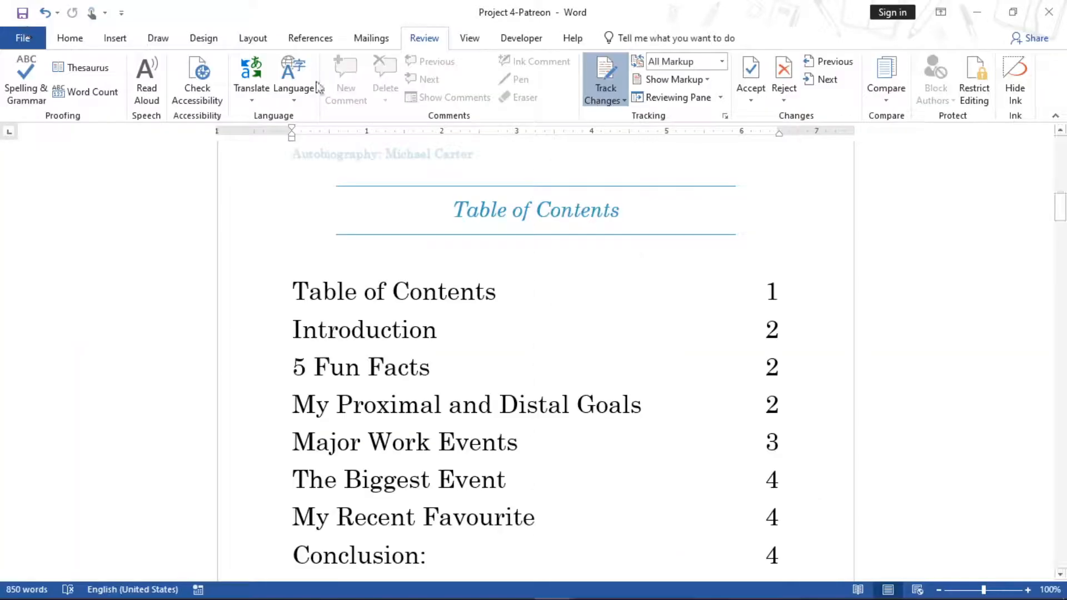
pyautogui.click(203, 38)
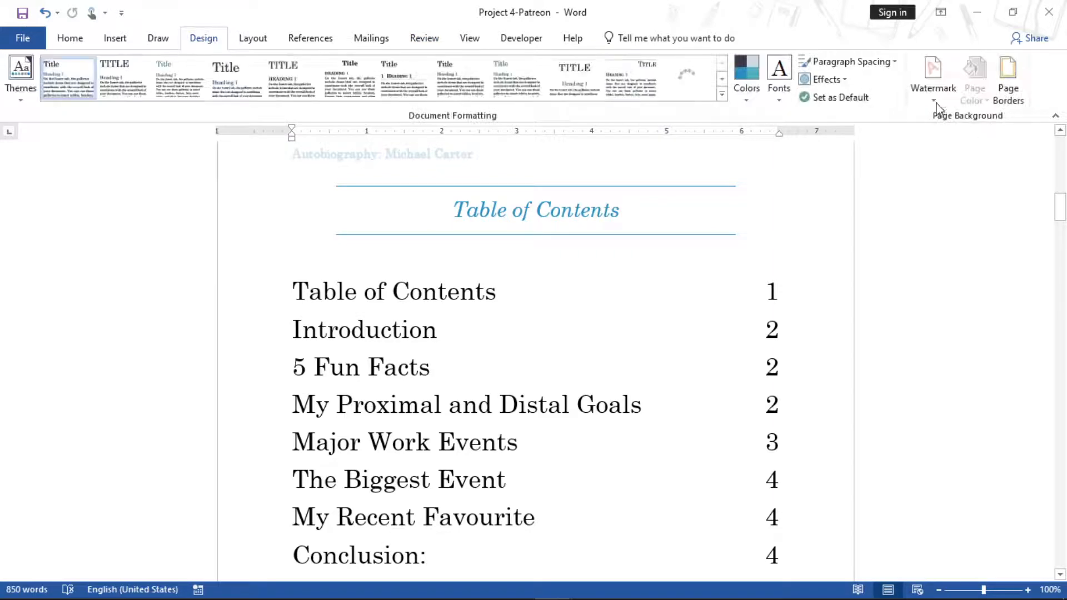
pyautogui.click(936, 103)
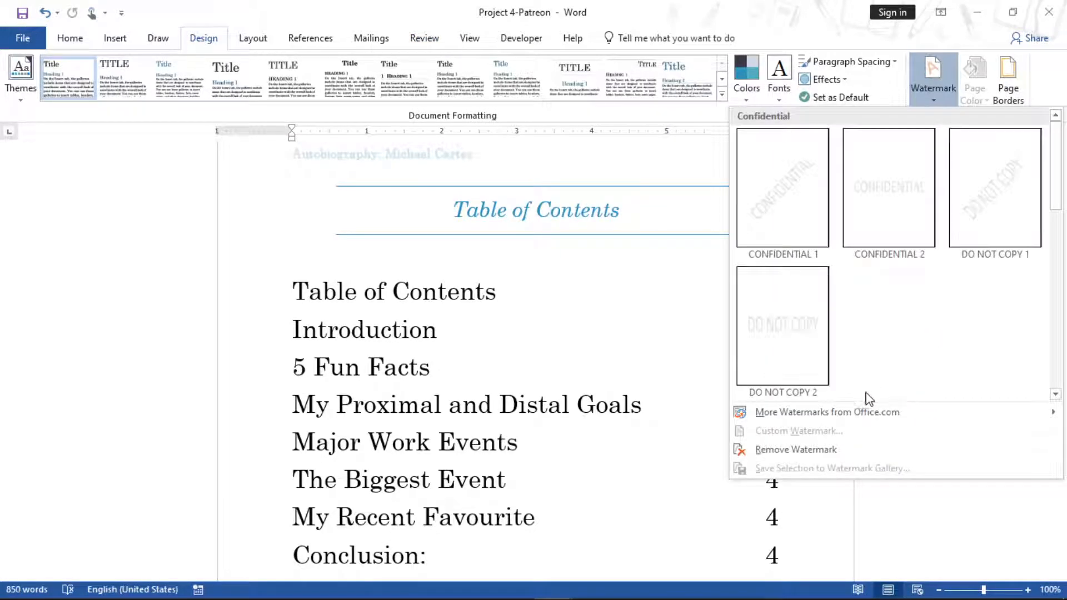
pyautogui.click(614, 374)
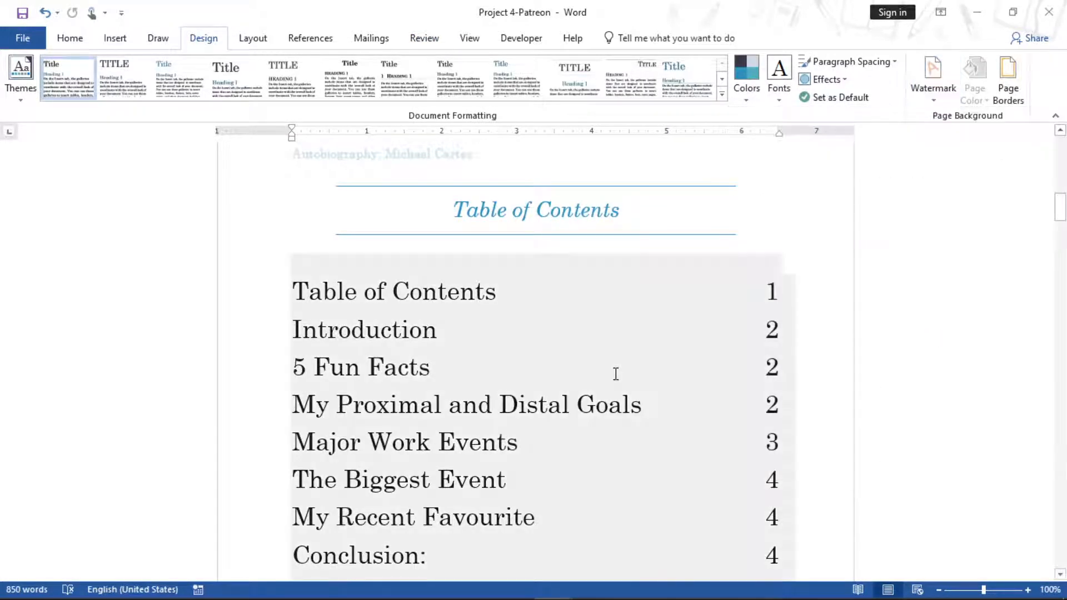
# Add a custom diagonal, semitransparent red text watermark on page 3, using the person's first name as its text
pyautogui.scroll(-12, 1065, 239)
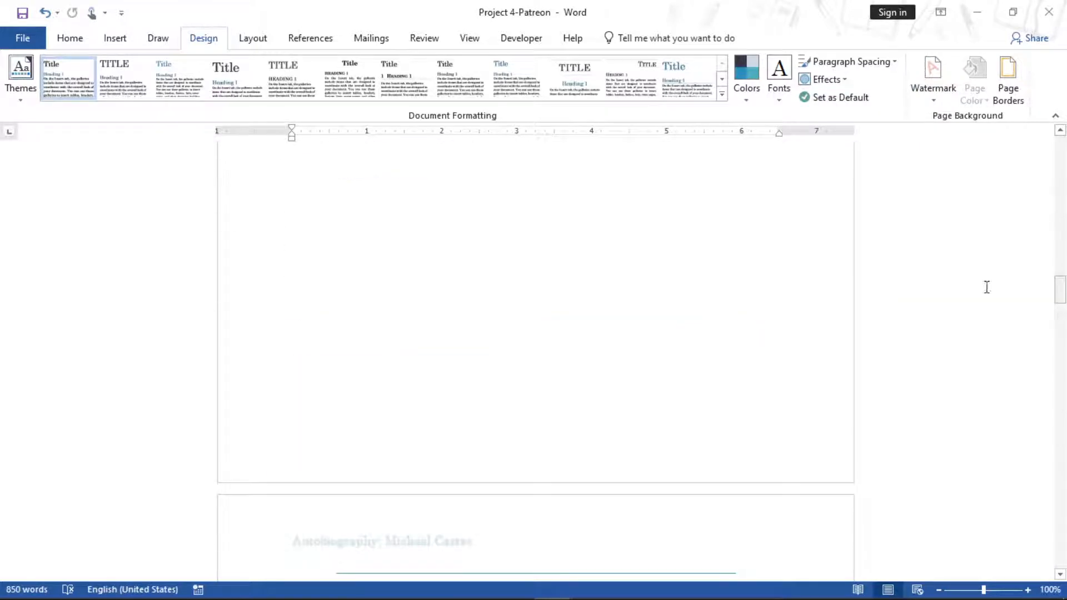
pyautogui.click(932, 99)
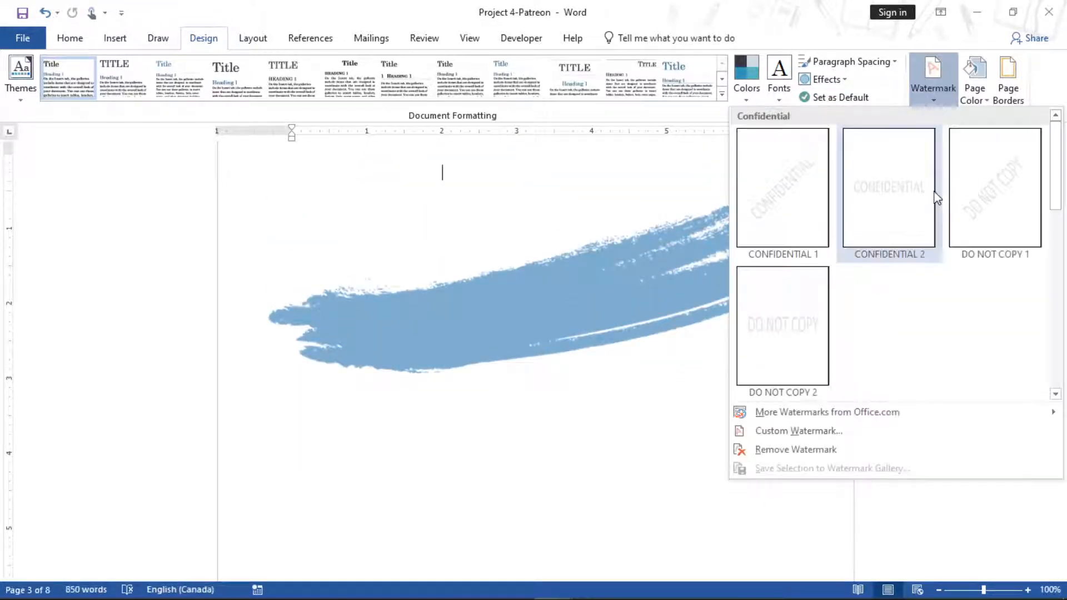
pyautogui.click(809, 432)
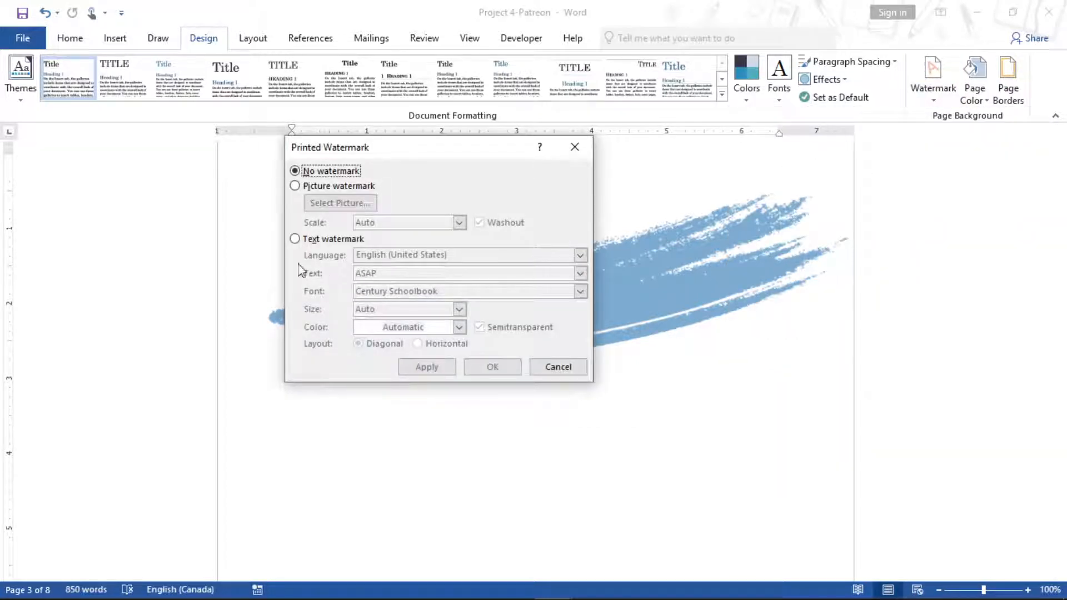
pyautogui.click(294, 239)
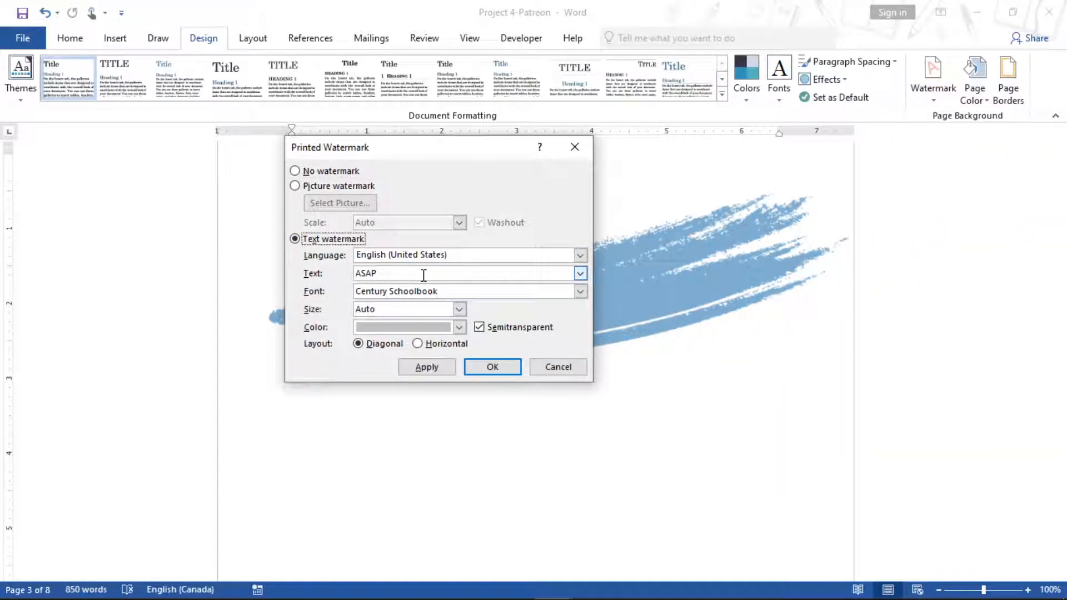
pyautogui.press('BackSpace')
pyautogui.press('BackSpace')
pyautogui.press('BackSpace')
pyautogui.write('Haider')
pyautogui.click(459, 327)
pyautogui.click(374, 466)
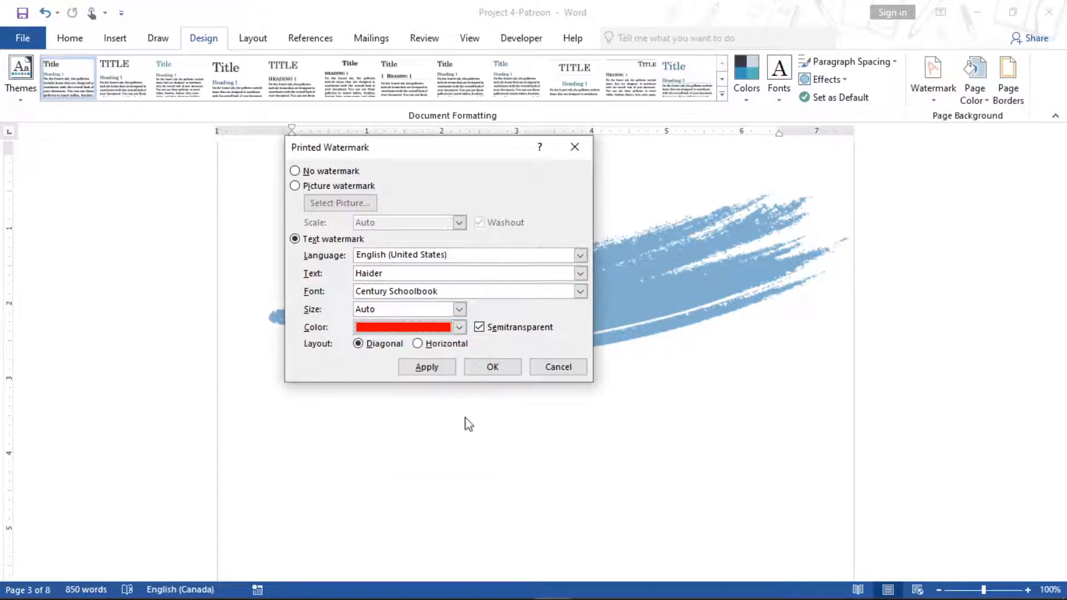
pyautogui.click(425, 367)
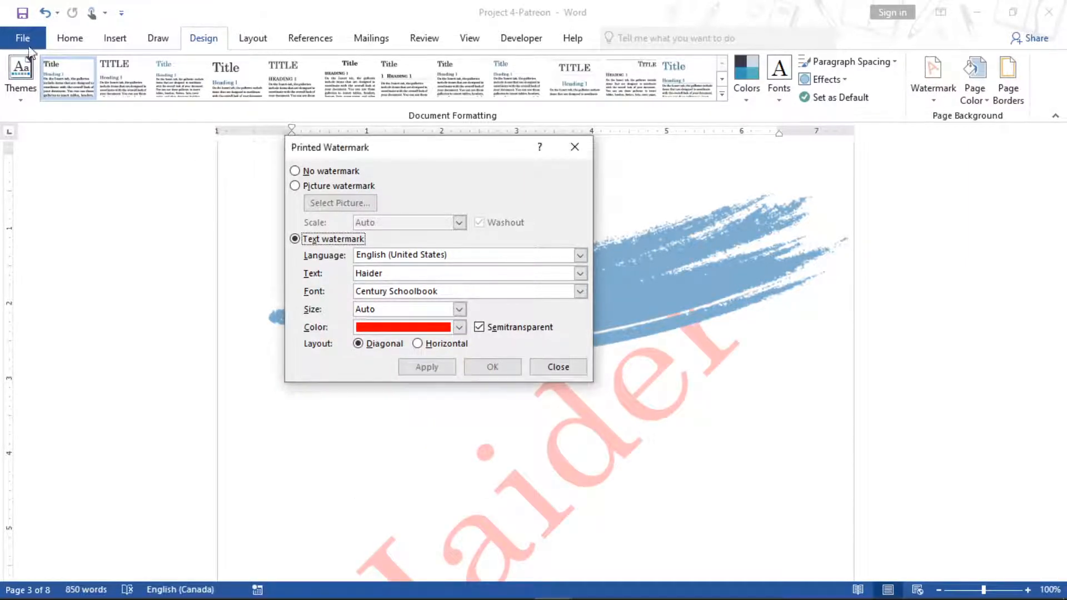
pyautogui.click(554, 365)
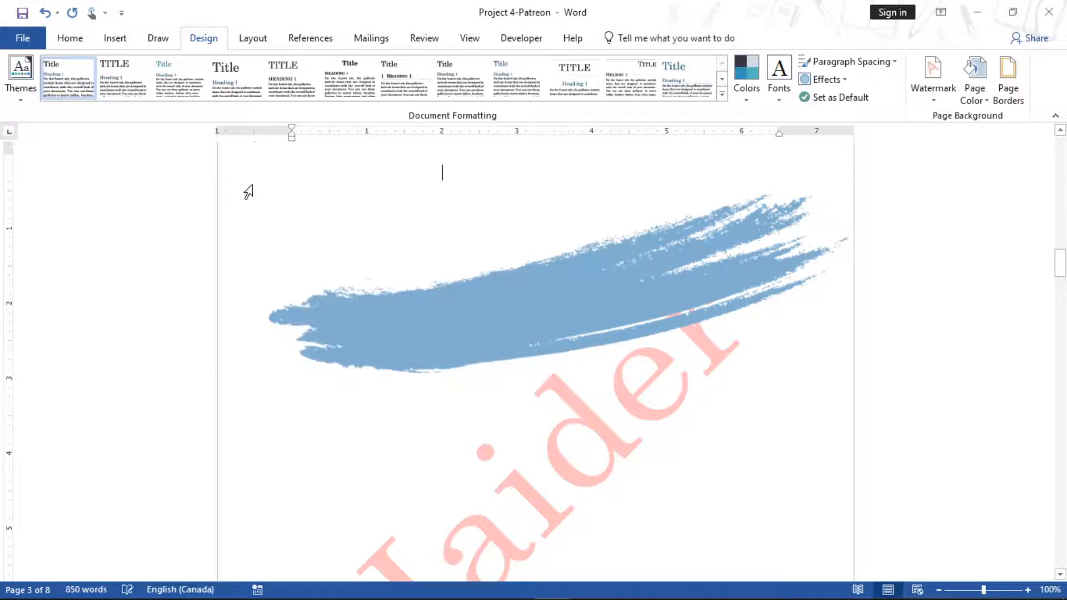
# Start saving Project 4-Patreon as a PDF in the MS Word folder and cancel the save
pyautogui.click(31, 37)
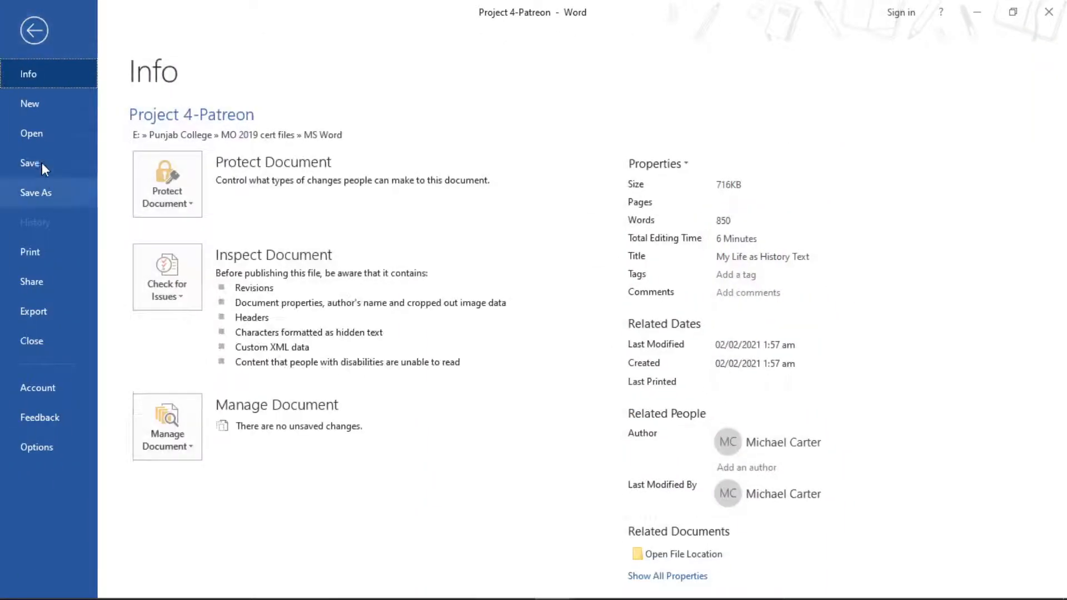
pyautogui.click(42, 204)
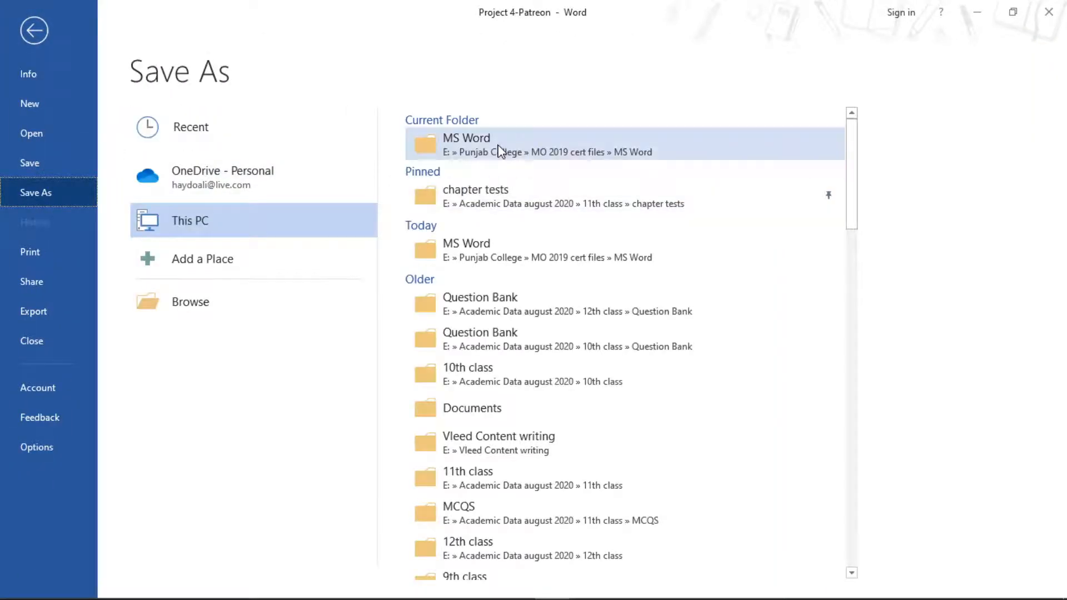
pyautogui.click(499, 150)
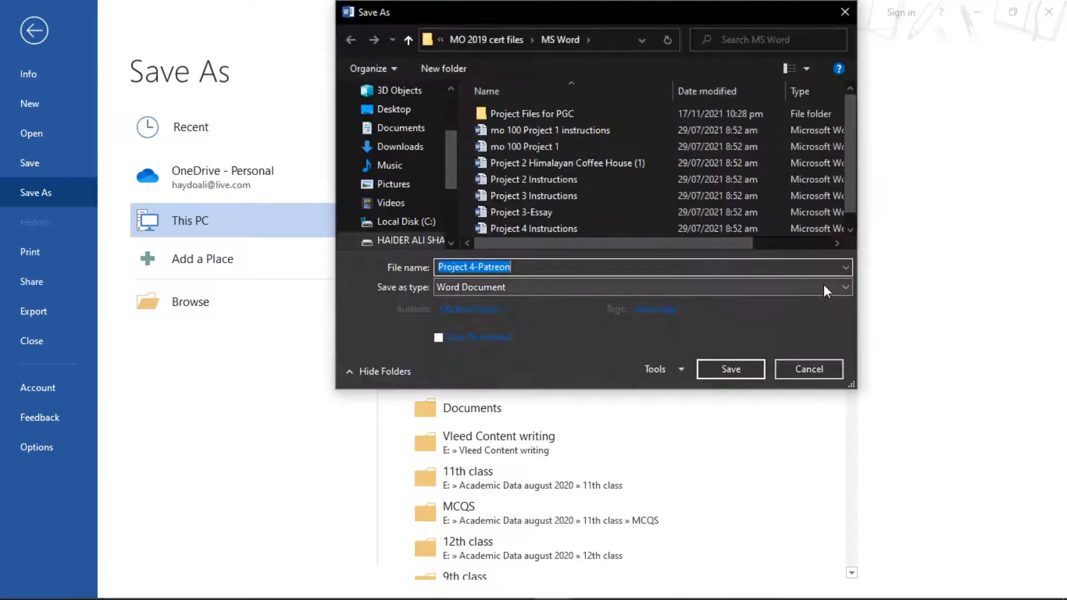
pyautogui.click(841, 289)
pyautogui.click(479, 372)
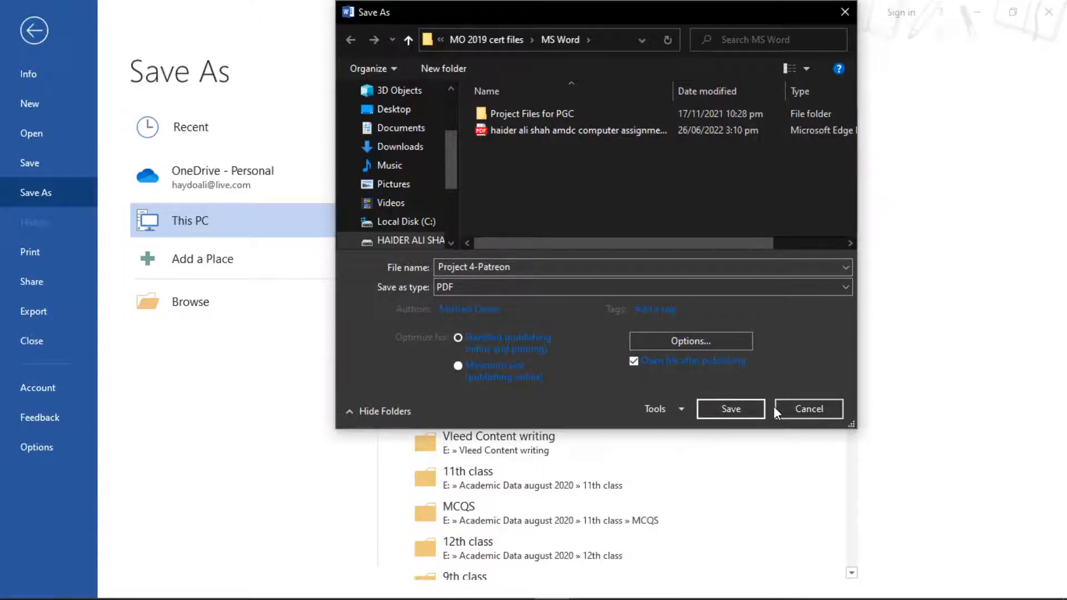
pyautogui.click(804, 411)
# Close Project 4-Patreon without saving and close the MS Word folder window
pyautogui.click(1062, 6)
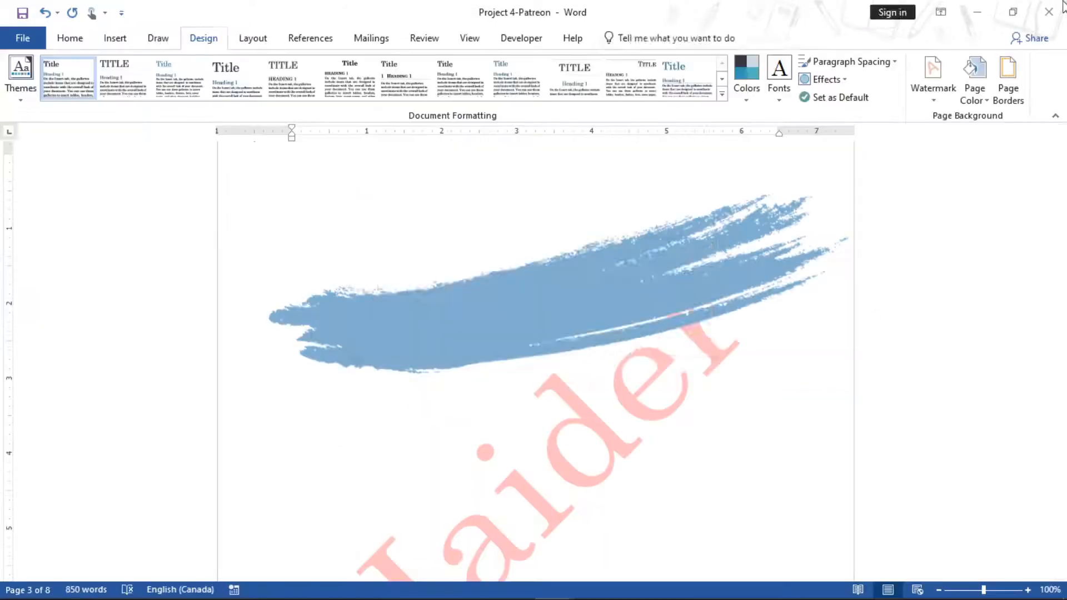
pyautogui.click(546, 333)
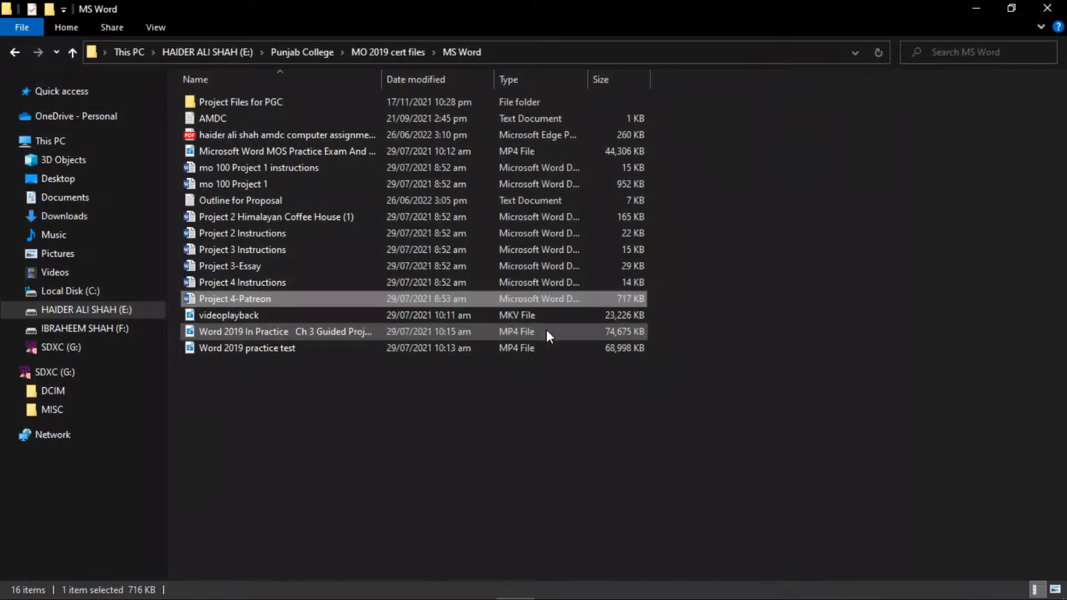
pyautogui.click(1046, 7)
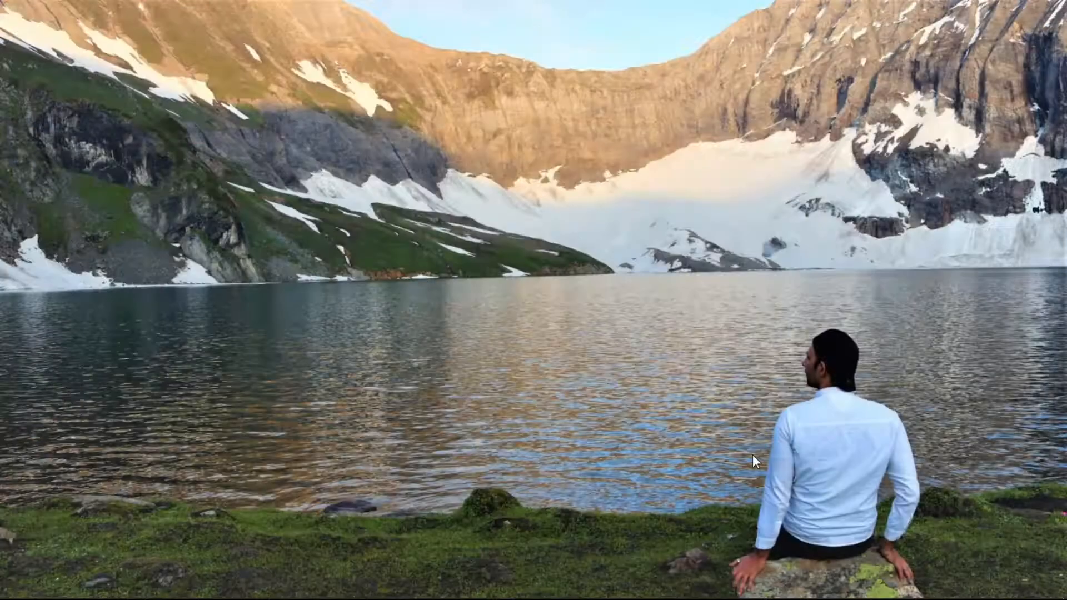
pyautogui.click(706, 583)
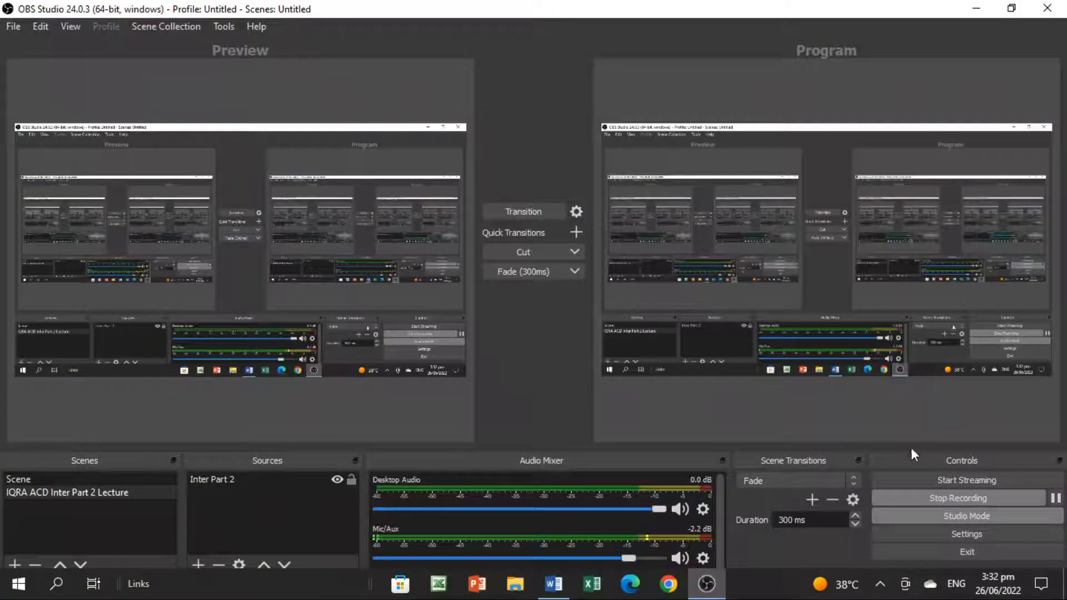